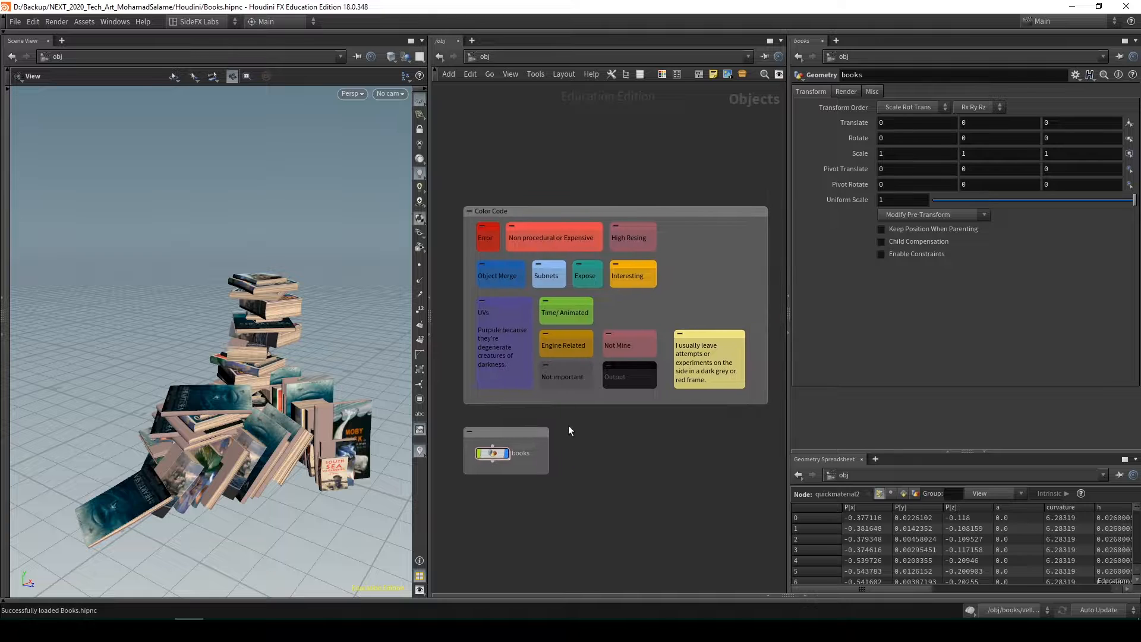
Examine the Color Code legend in the object network to learn what each node and frame colour stands for
{"action": "mouse_move", "coordinate": [266, 419]}
{"action": "left_mouse_down"}
{"action": "mouse_move", "coordinate": [354, 410]}
{"action": "mouse_move", "coordinate": [242, 425]}
{"action": "mouse_move", "coordinate": [262, 419]}
{"action": "left_mouse_up"}
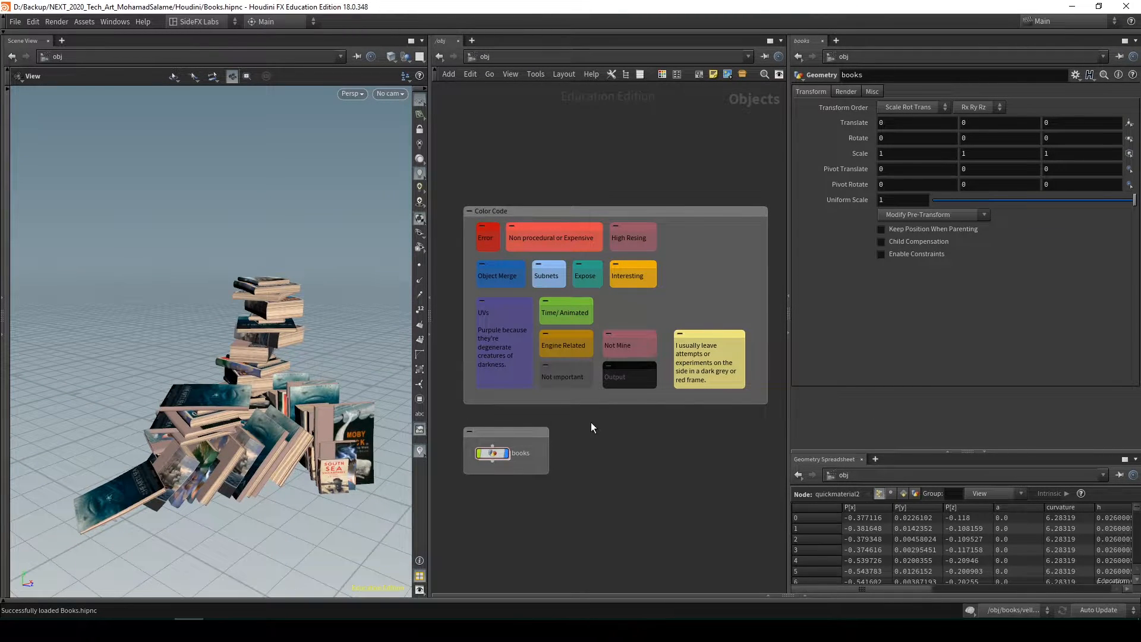
{"action": "middle_click_drag", "start_coordinate": [591, 422], "coordinate": [605, 433]}
{"action": "mouse_move", "coordinate": [591, 473]}
{"action": "middle_mouse_down"}
{"action": "mouse_move", "coordinate": [580, 461]}
{"action": "mouse_move", "coordinate": [601, 469]}
{"action": "middle_mouse_up"}
{"action": "middle_click_drag", "start_coordinate": [580, 422], "coordinate": [556, 437]}
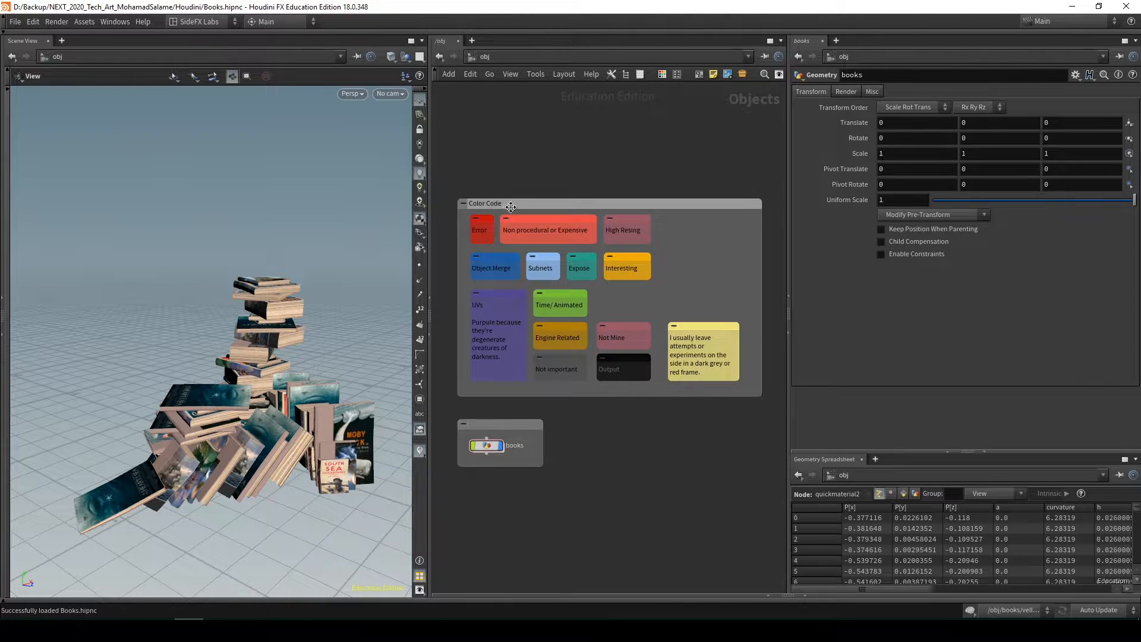
{"action": "left_click_drag", "start_coordinate": [512, 204], "coordinate": [512, 204]}
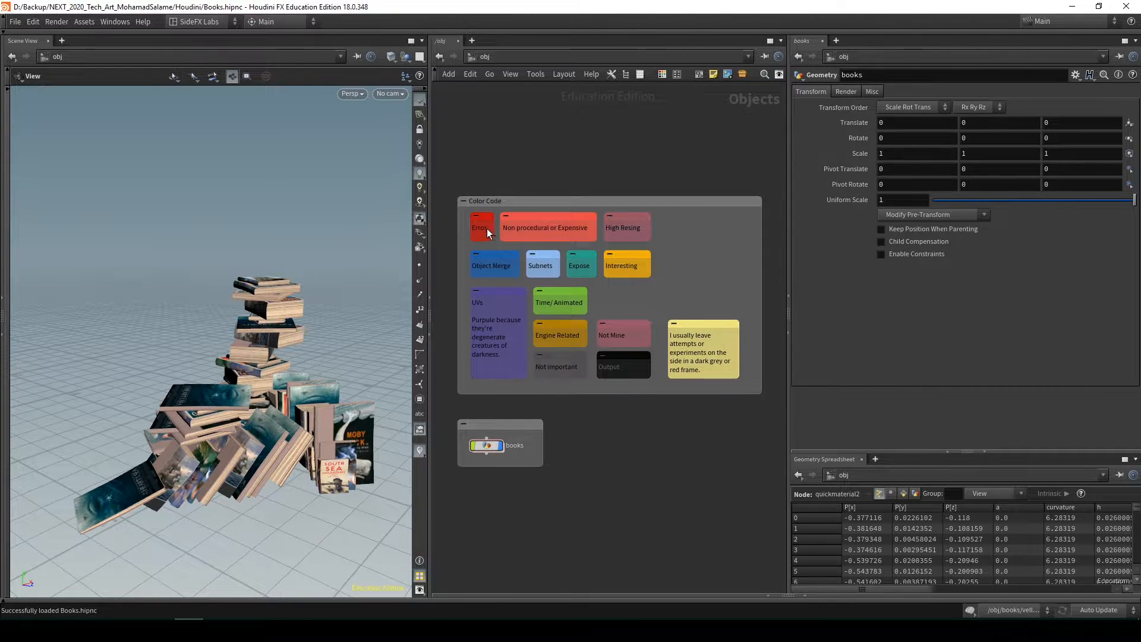
{"action": "scroll", "coordinate": [487, 232], "scroll_direction": "up", "scroll_amount": 3}
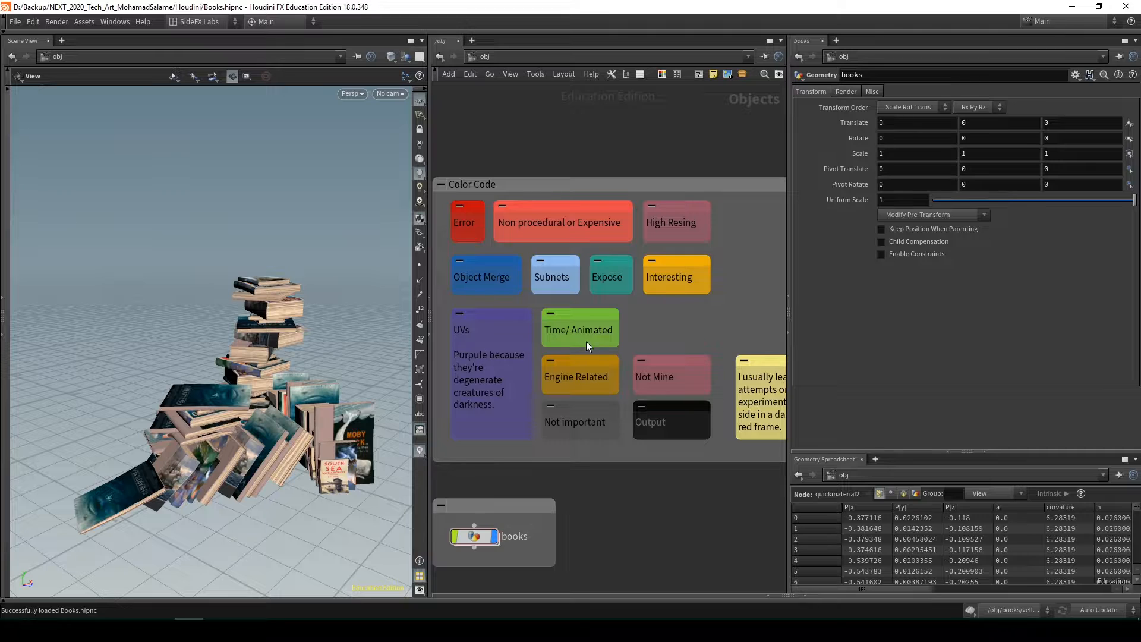
{"action": "scroll", "coordinate": [624, 354], "scroll_direction": "down", "scroll_amount": 2}
{"action": "middle_click_drag", "start_coordinate": [569, 484], "coordinate": [597, 441]}
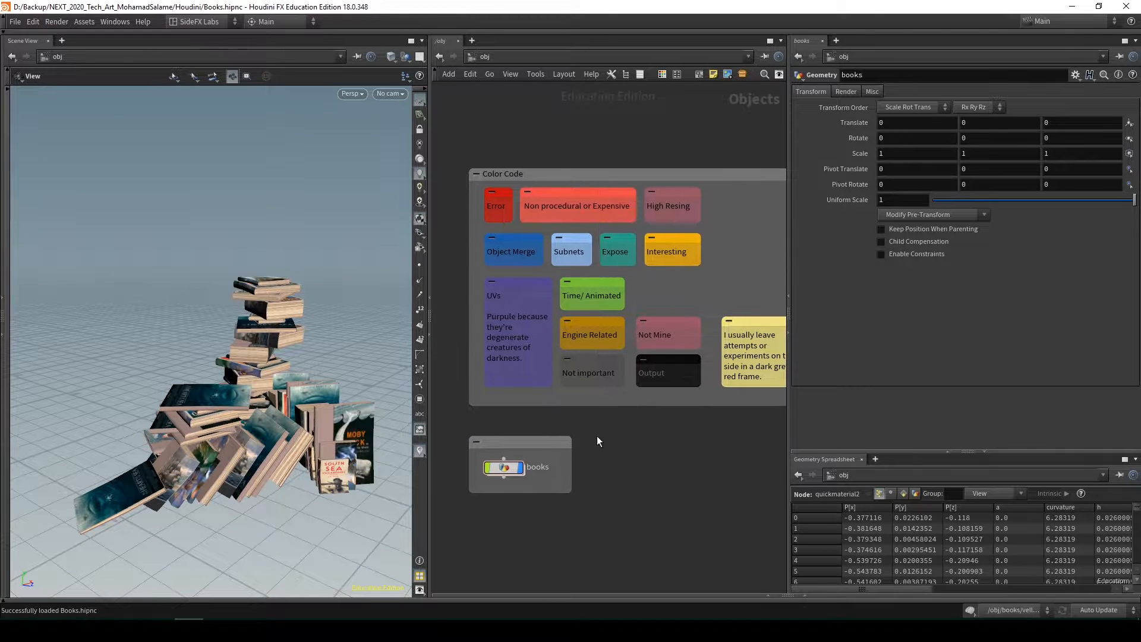
Enter the books geometry network and look over the Book_01 and Book_02 node groups
{"action": "double_click", "coordinate": [505, 467]}
{"action": "scroll", "coordinate": [674, 517], "scroll_direction": "down", "scroll_amount": 4}
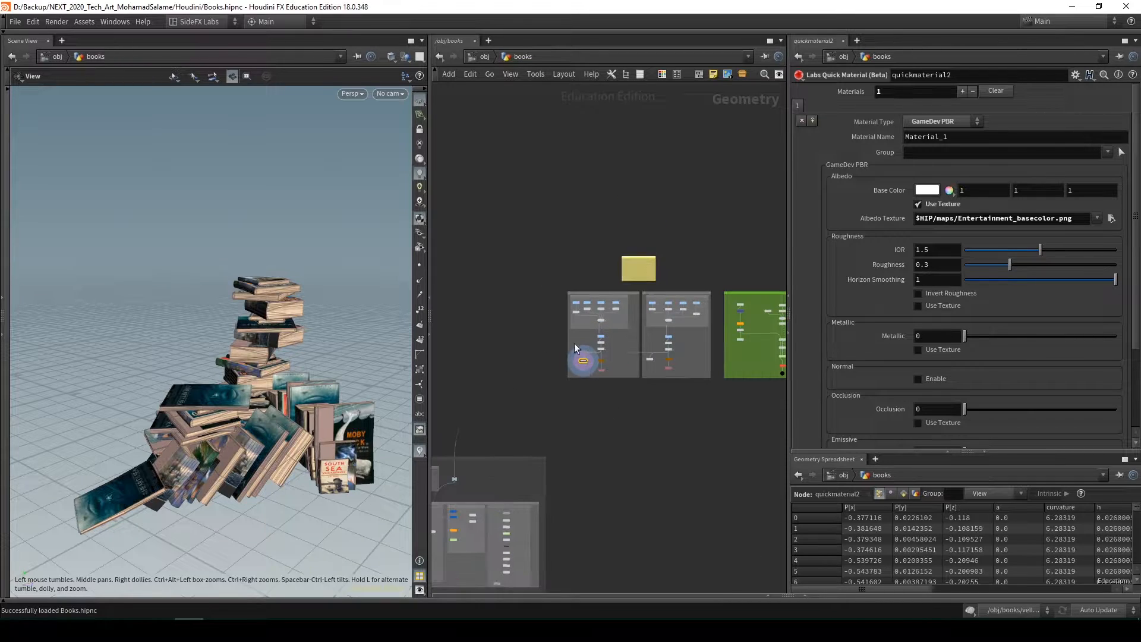
{"action": "scroll", "coordinate": [559, 327], "scroll_direction": "up", "scroll_amount": 8}
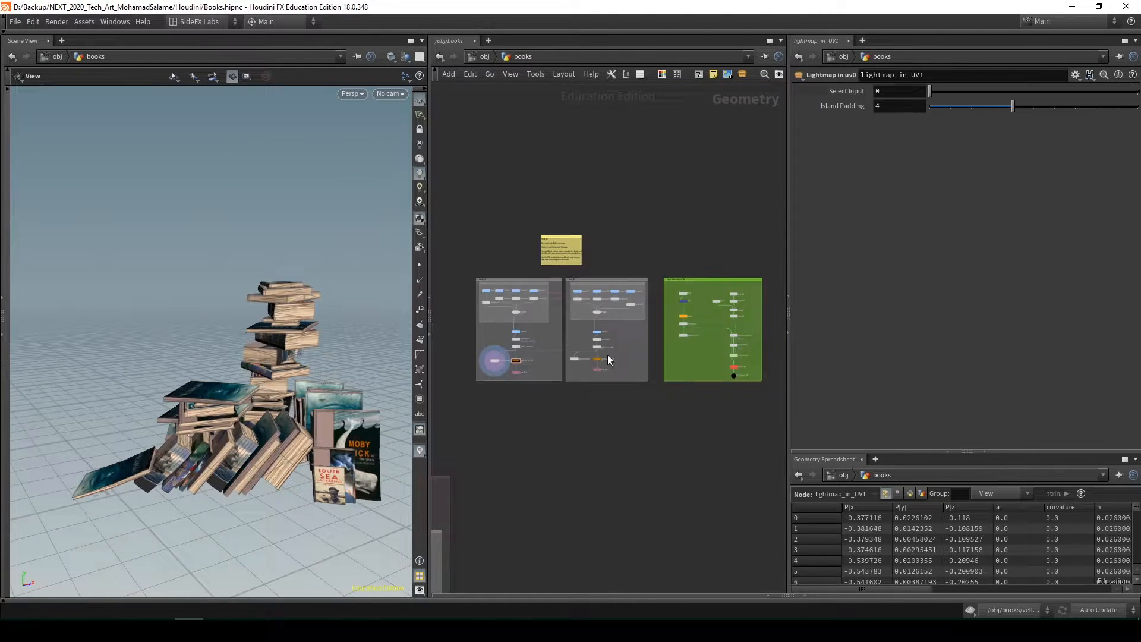
{"action": "scroll", "coordinate": [602, 386], "scroll_direction": "up", "scroll_amount": 4}
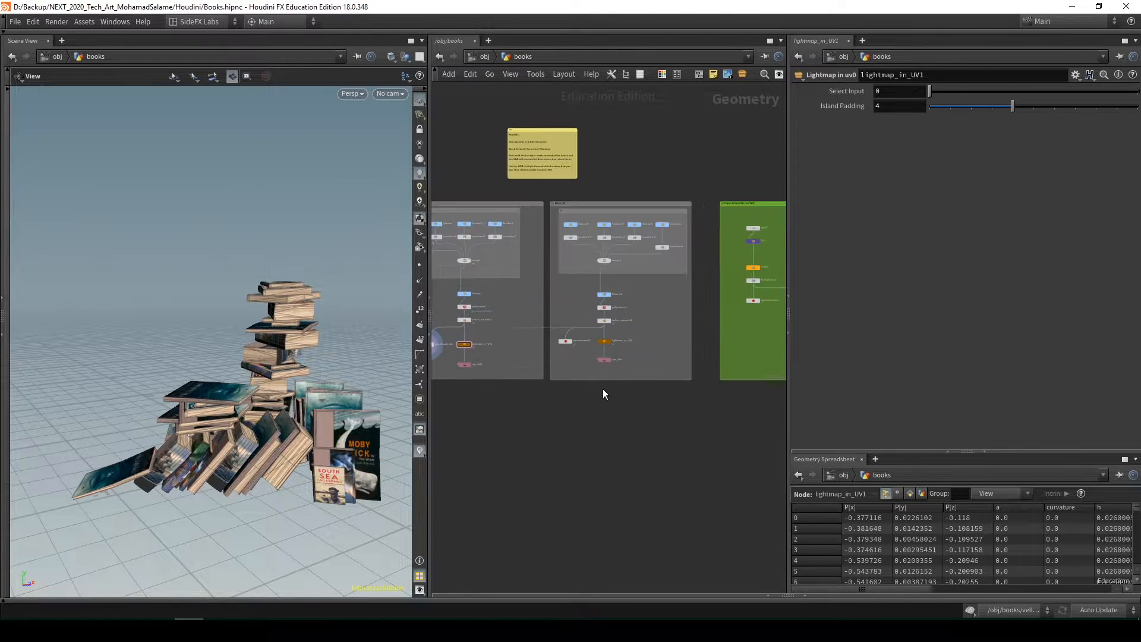
{"action": "middle_click_drag", "start_coordinate": [602, 389], "coordinate": [647, 420]}
{"action": "middle_click_drag", "start_coordinate": [716, 390], "coordinate": [664, 383]}
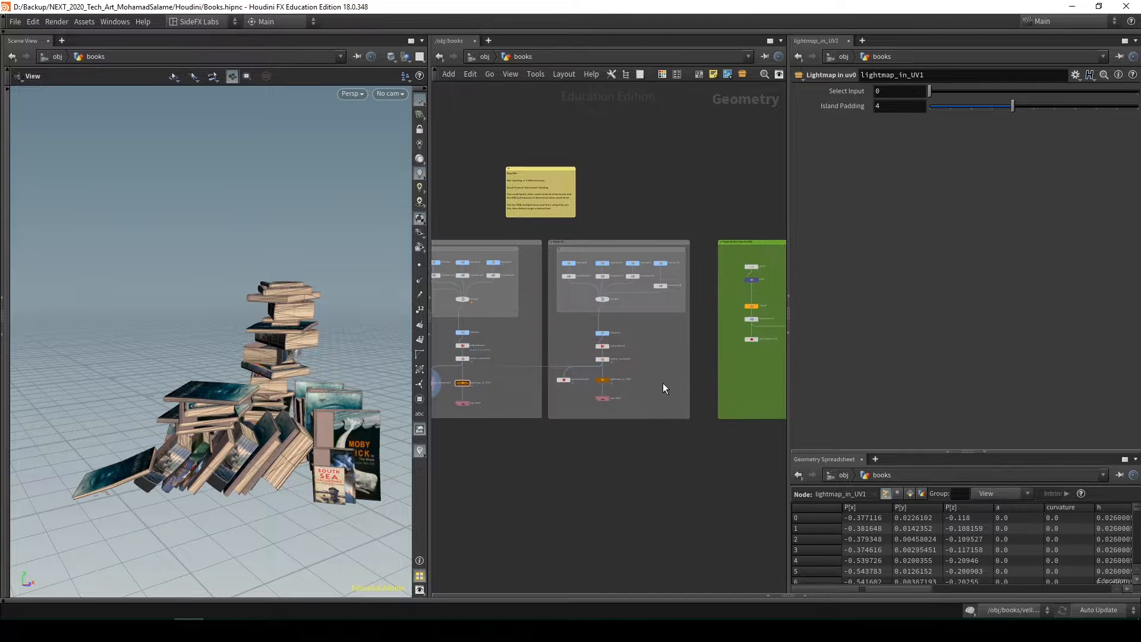
Examine the green Paper Vellum Sim for VAT node group inside the books network
{"action": "middle_click_drag", "start_coordinate": [713, 256], "coordinate": [646, 262]}
{"action": "scroll", "coordinate": [628, 275], "scroll_direction": "up", "scroll_amount": 7}
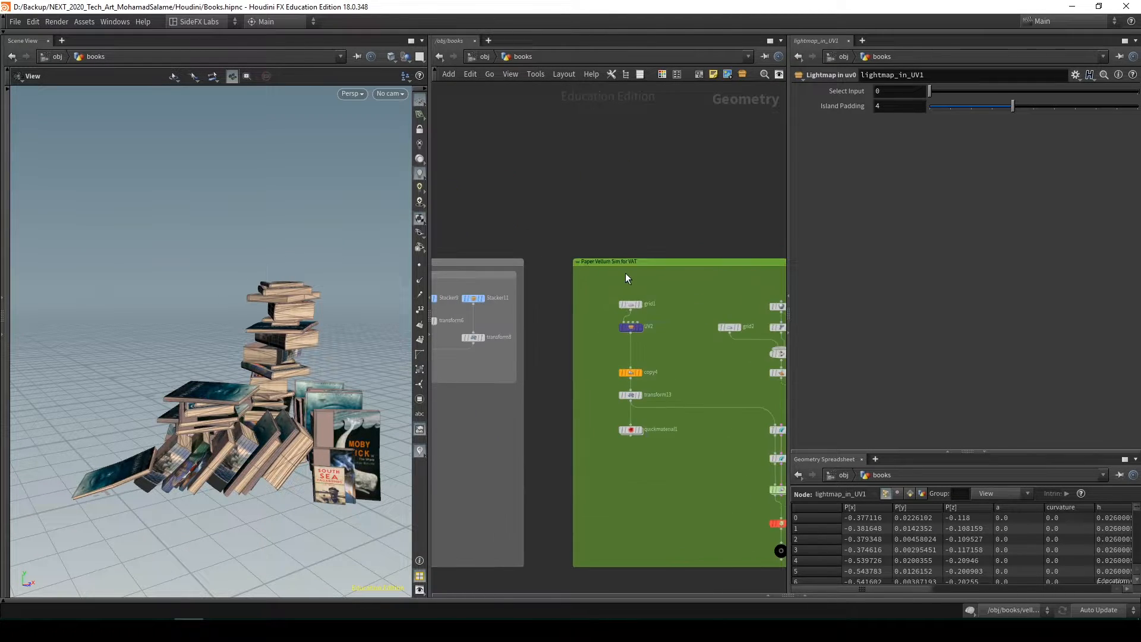
{"action": "scroll", "coordinate": [598, 284], "scroll_direction": "down", "scroll_amount": 4}
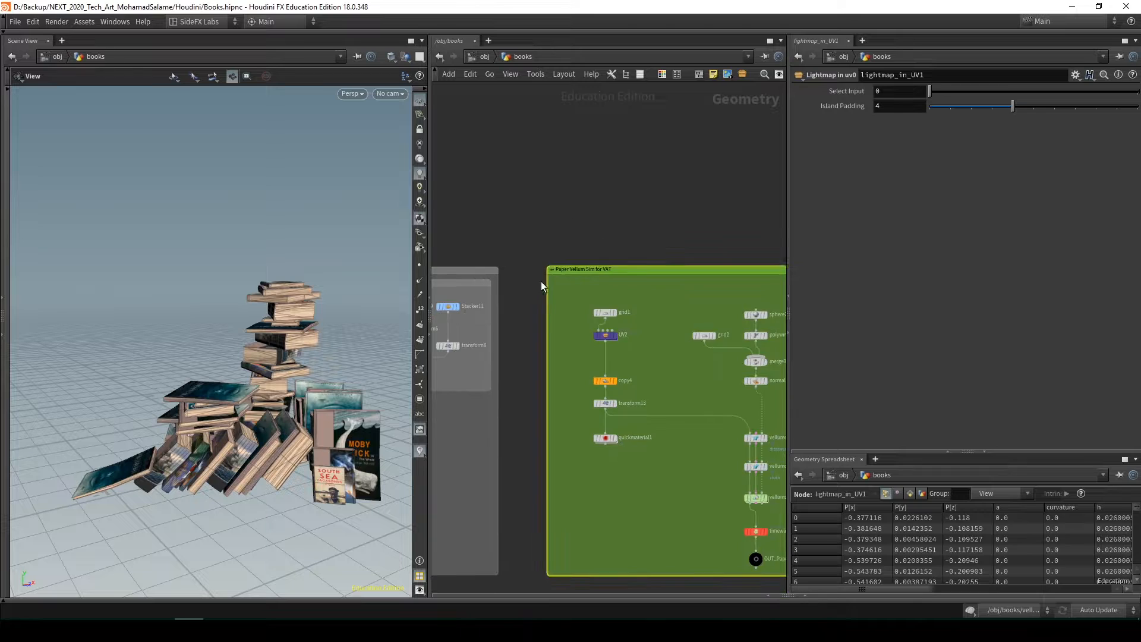
{"action": "scroll", "coordinate": [577, 300], "scroll_direction": "up", "scroll_amount": 3}
{"action": "middle_click_drag", "start_coordinate": [627, 298], "coordinate": [567, 292]}
{"action": "scroll", "coordinate": [567, 291], "scroll_direction": "down", "scroll_amount": 3}
{"action": "left_click", "coordinate": [589, 245]}
{"action": "middle_click_drag", "start_coordinate": [601, 244], "coordinate": [559, 245]}
{"action": "scroll", "coordinate": [559, 245], "scroll_direction": "down", "scroll_amount": 1}
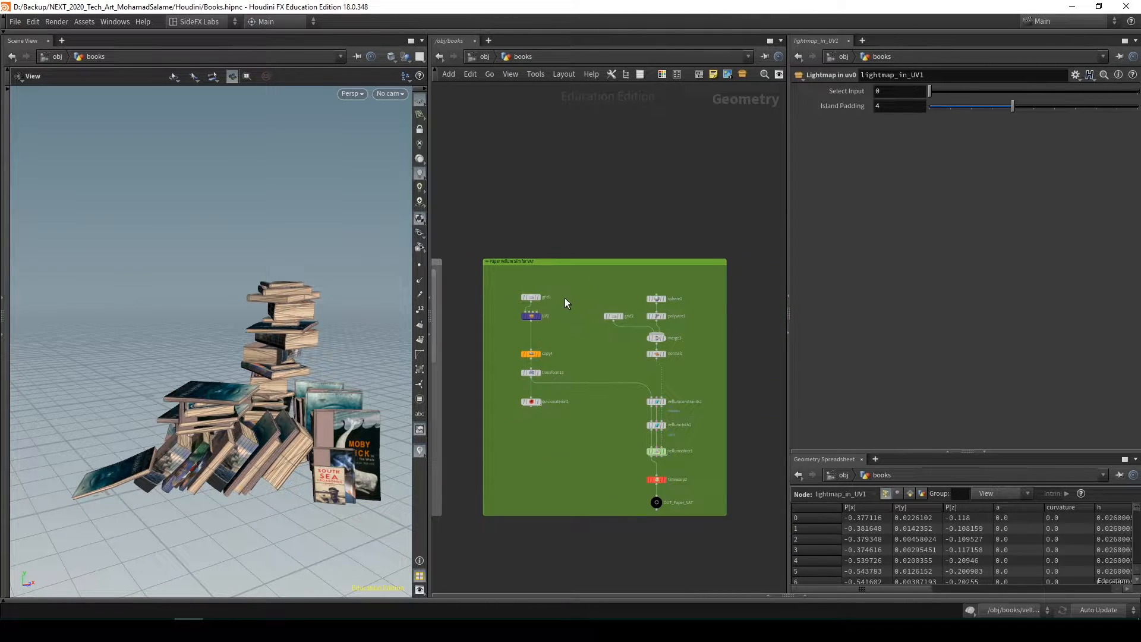
{"action": "middle_click_drag", "start_coordinate": [571, 277], "coordinate": [603, 282]}
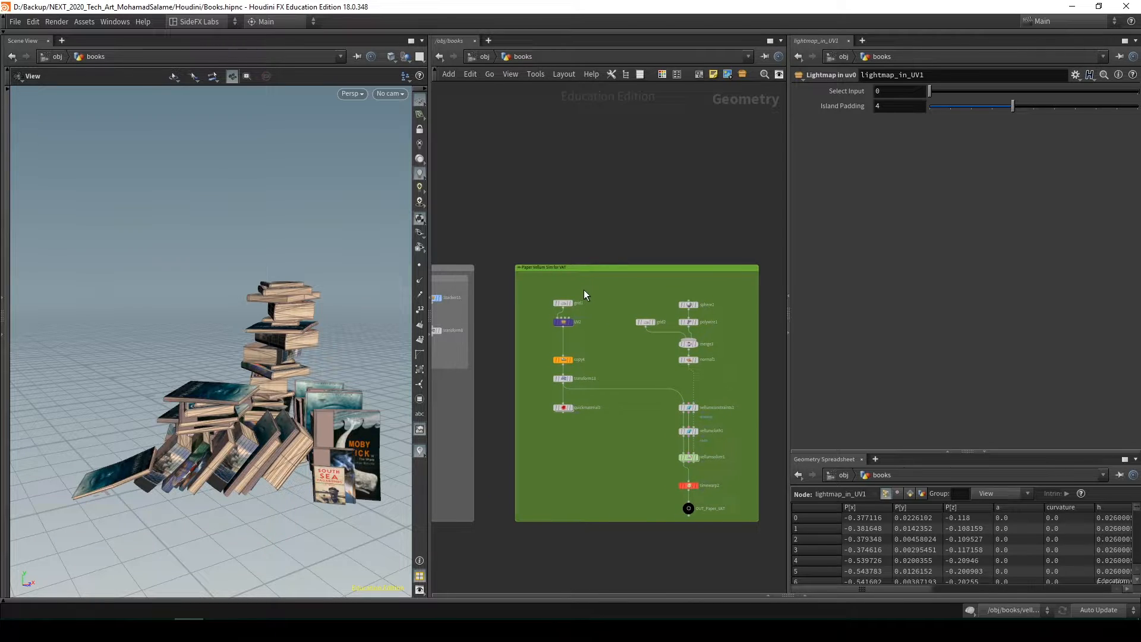
{"action": "scroll", "coordinate": [523, 252], "scroll_direction": "down", "scroll_amount": 2}
{"action": "middle_click_drag", "start_coordinate": [525, 251], "coordinate": [629, 248]}
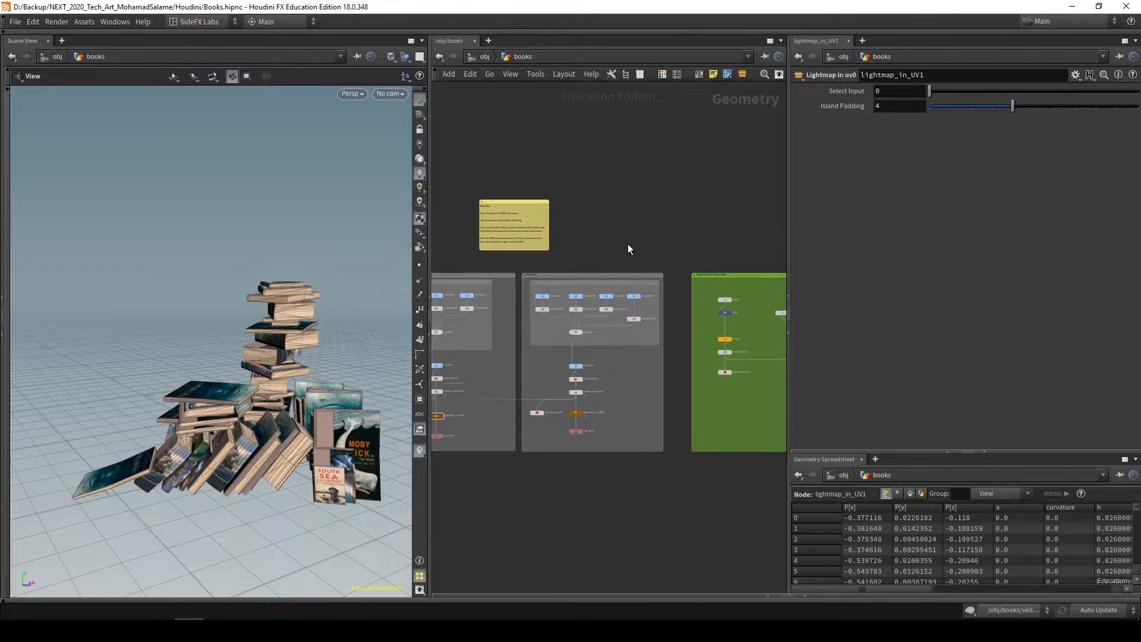
Return to the object level and check the Time/Animated, Engine Related and Not important colours in the legend
{"action": "key", "text": "u"}
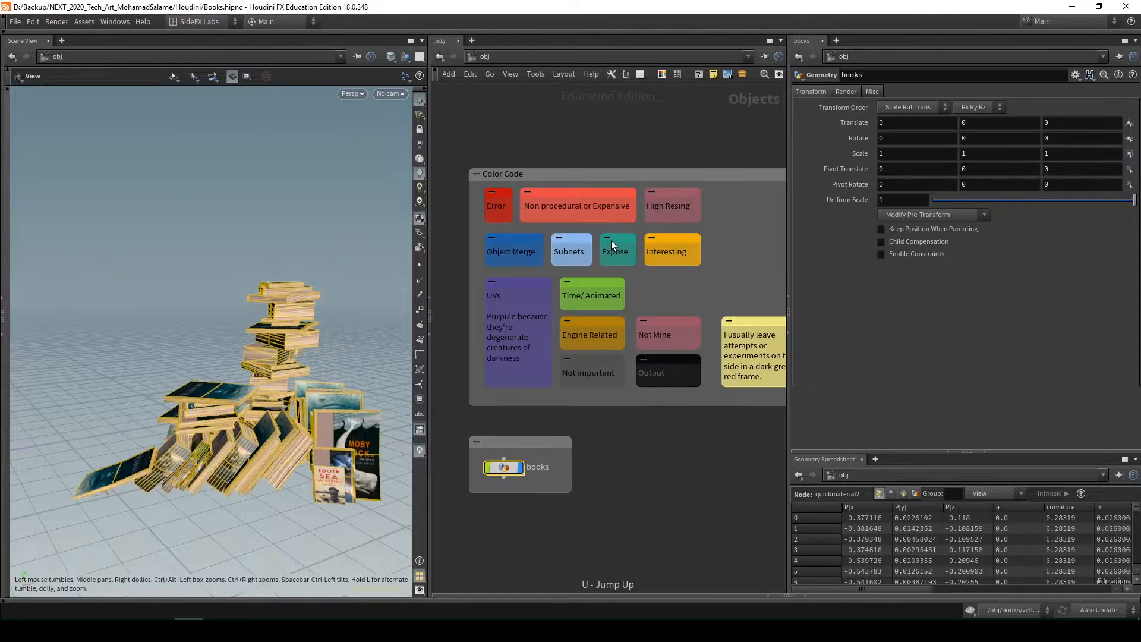
{"action": "scroll", "coordinate": [606, 279], "scroll_direction": "up", "scroll_amount": 5}
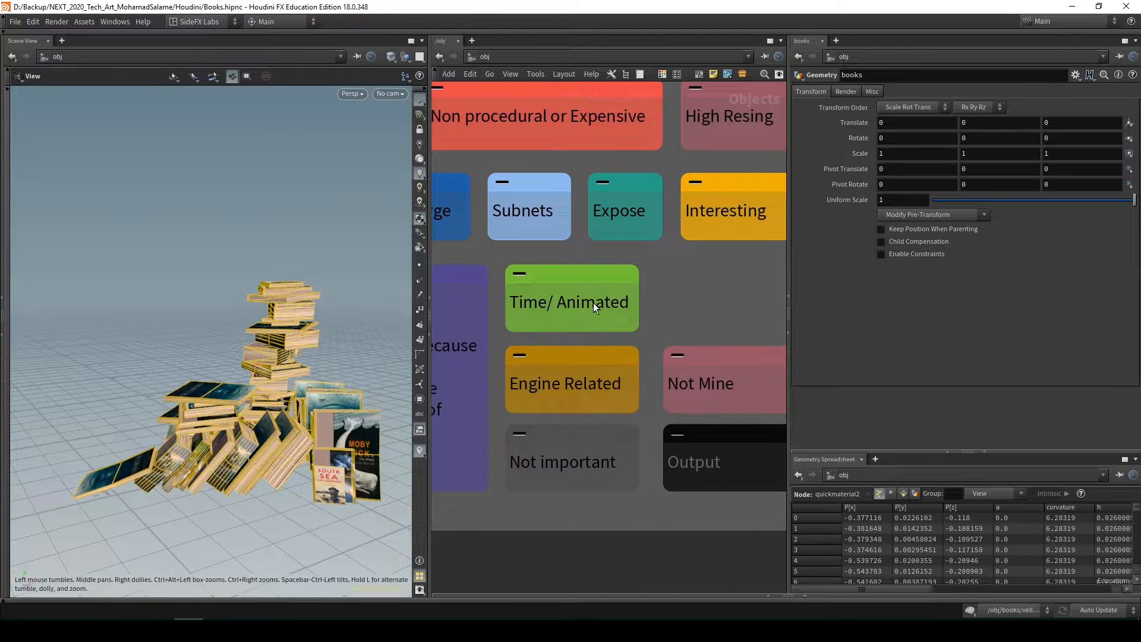
{"action": "scroll", "coordinate": [595, 303], "scroll_direction": "down", "scroll_amount": 5}
{"action": "middle_click_drag", "start_coordinate": [646, 297], "coordinate": [673, 299]}
{"action": "scroll", "coordinate": [621, 419], "scroll_direction": "up", "scroll_amount": 4}
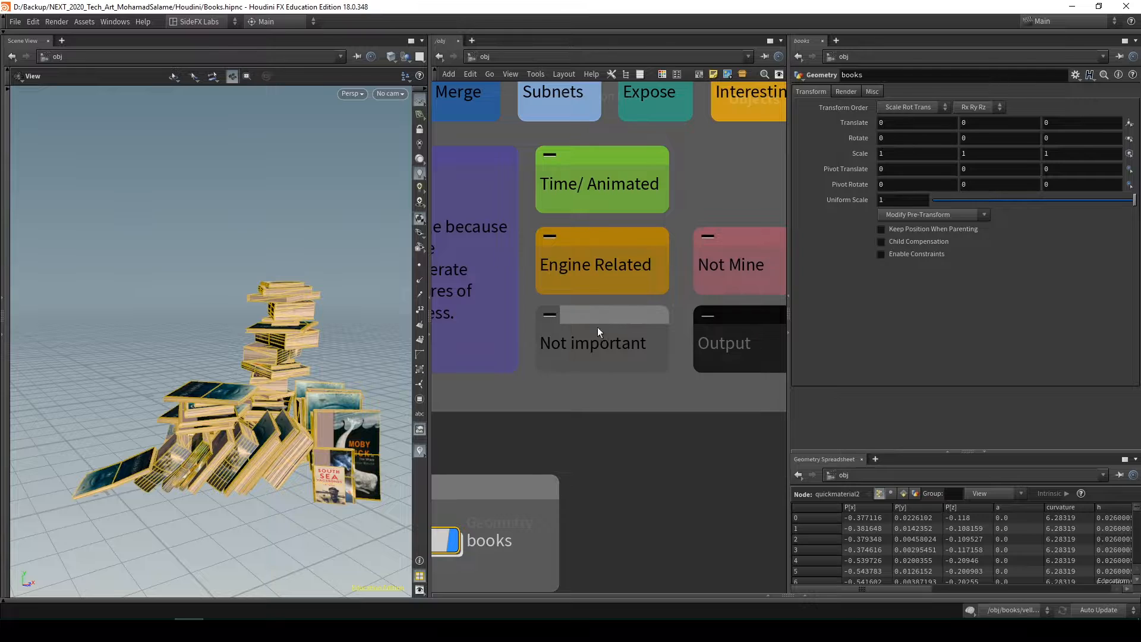
{"action": "scroll", "coordinate": [597, 327], "scroll_direction": "down", "scroll_amount": 4}
{"action": "middle_click_drag", "start_coordinate": [493, 456], "coordinate": [586, 428]}
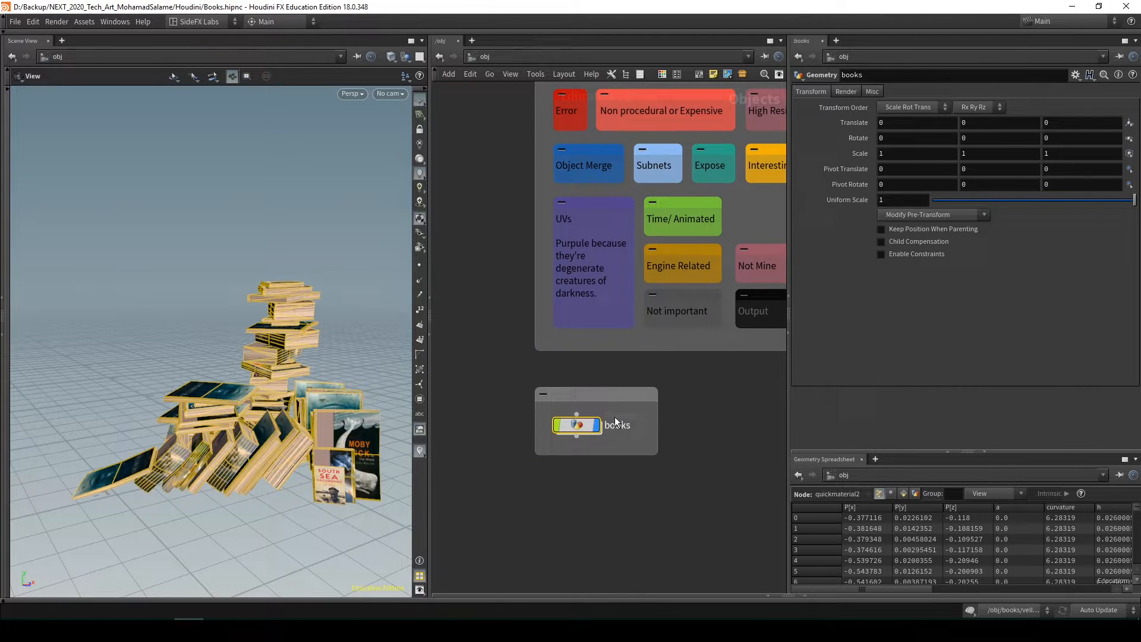
Re-enter the books network and examine the dark Experiments frame with its older iterations and paper simulation attempts
{"action": "double_click", "coordinate": [587, 429]}
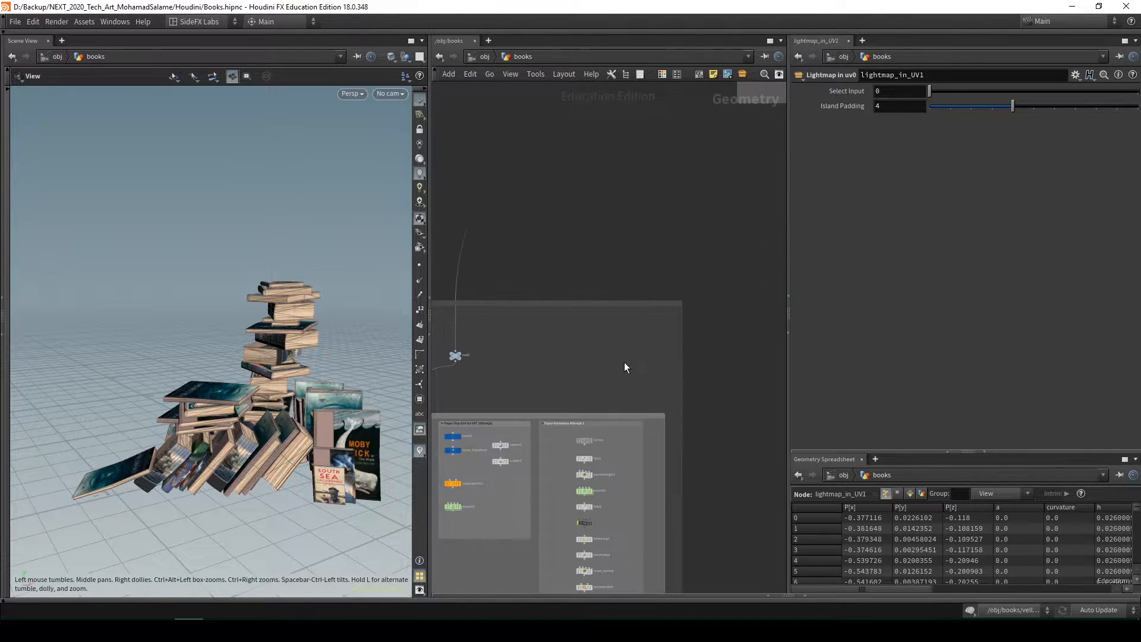
{"action": "scroll", "coordinate": [579, 358], "scroll_direction": "down", "scroll_amount": 3}
{"action": "middle_click_drag", "start_coordinate": [523, 361], "coordinate": [604, 354]}
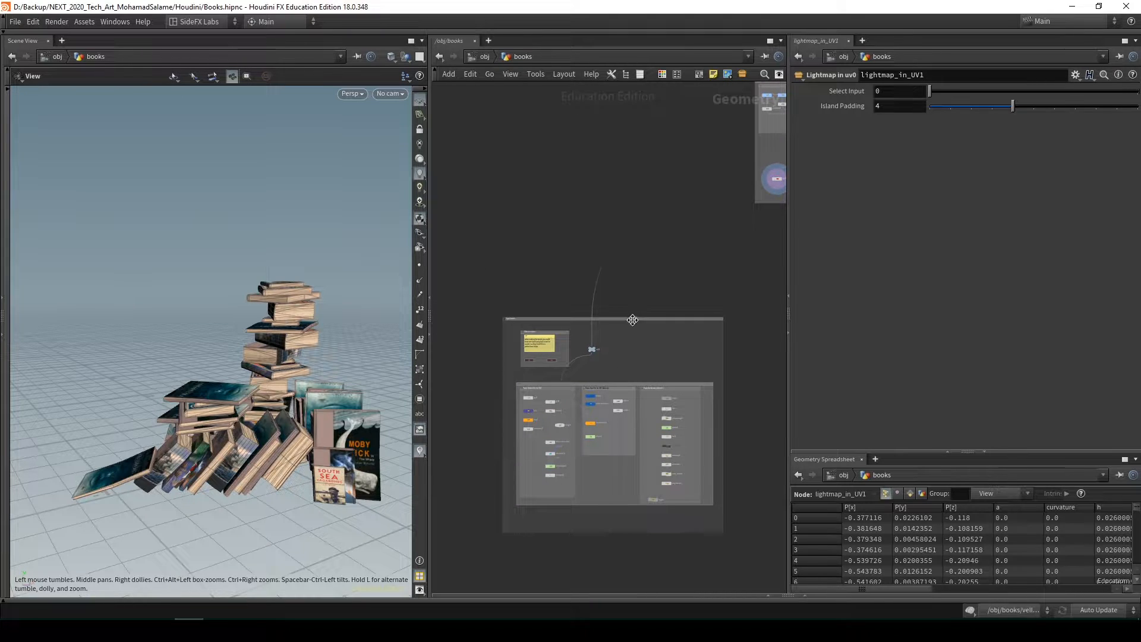
{"action": "left_click_drag", "start_coordinate": [631, 319], "coordinate": [620, 315]}
{"action": "scroll", "coordinate": [498, 320], "scroll_direction": "up", "scroll_amount": 6}
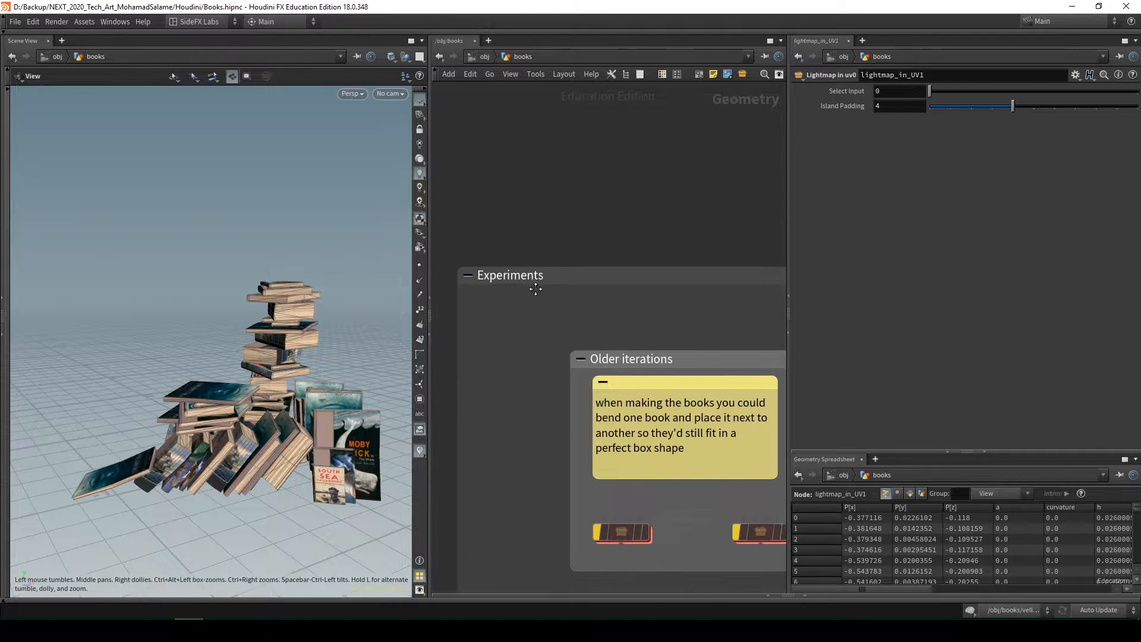
{"action": "scroll", "coordinate": [576, 303], "scroll_direction": "down", "scroll_amount": 6}
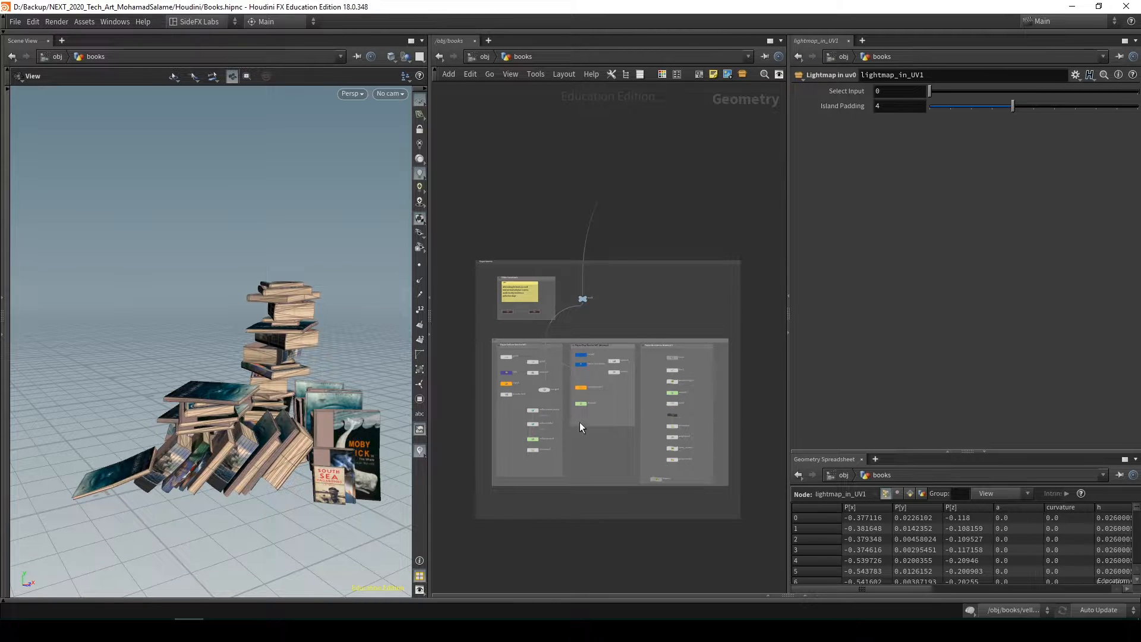
{"action": "middle_click_drag", "start_coordinate": [662, 303], "coordinate": [527, 397]}
{"action": "scroll", "coordinate": [527, 397], "scroll_direction": "down", "scroll_amount": 3}
{"action": "middle_click_drag", "start_coordinate": [597, 332], "coordinate": [536, 376]}
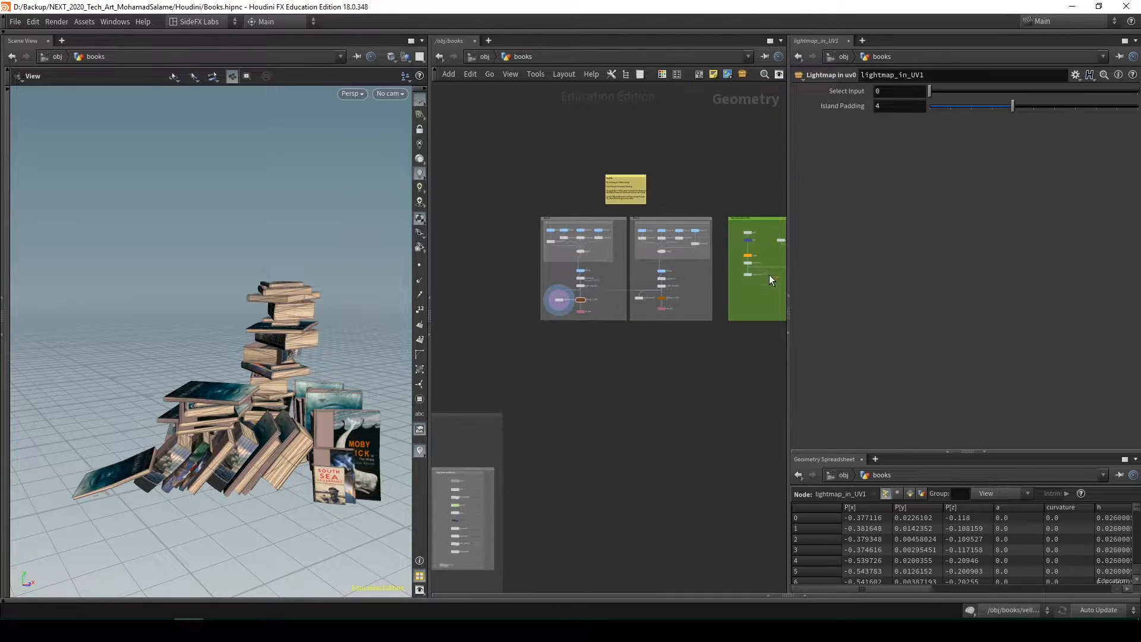
Examine the Book_01 node chain from the Stacker nodes through Deform and polyreduce2 to the FBX output
{"action": "middle_click_drag", "start_coordinate": [615, 381], "coordinate": [641, 309]}
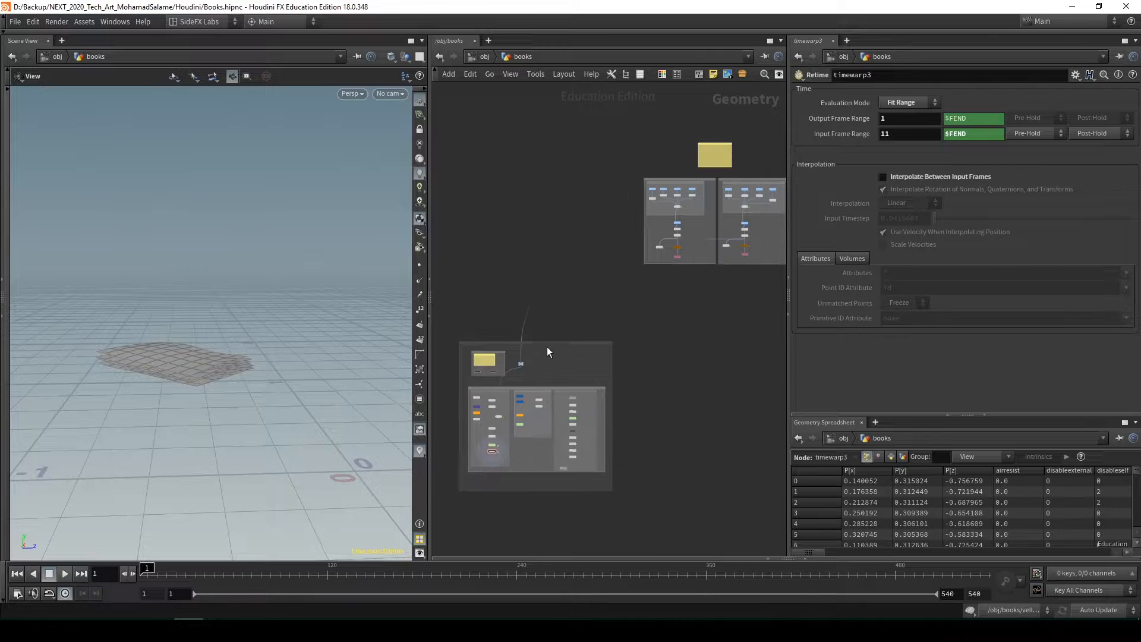
{"action": "left_click_drag", "start_coordinate": [558, 342], "coordinate": [539, 337]}
{"action": "middle_click_drag", "start_coordinate": [669, 317], "coordinate": [662, 323]}
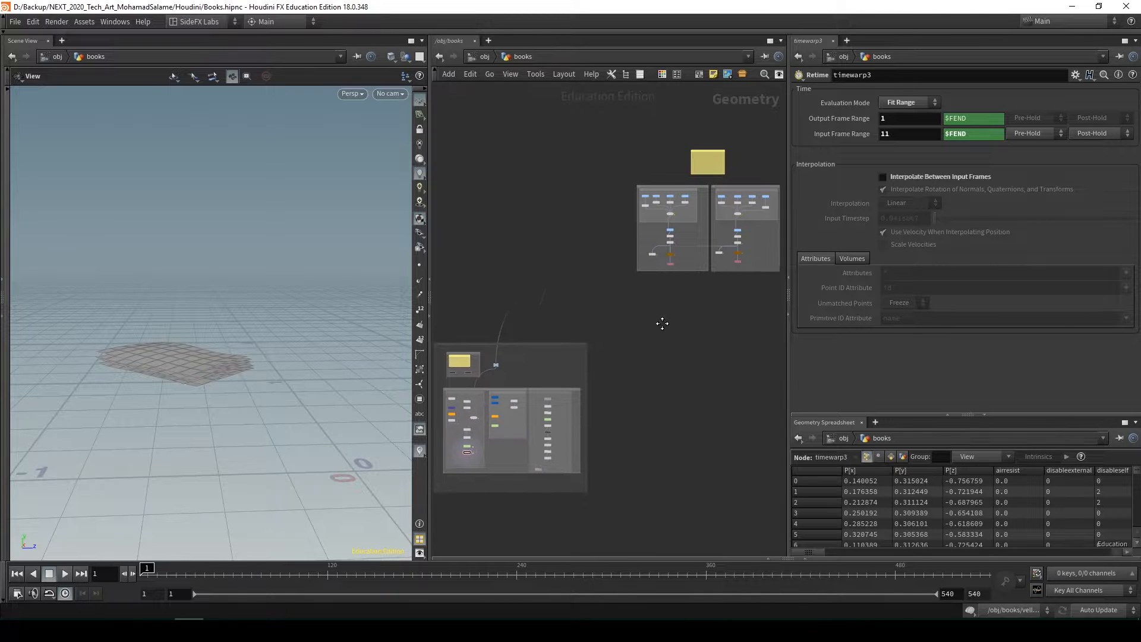
{"action": "middle_click_drag", "start_coordinate": [497, 375], "coordinate": [565, 340]}
{"action": "scroll", "coordinate": [564, 340], "scroll_direction": "up", "scroll_amount": 1}
{"action": "scroll", "coordinate": [564, 339], "scroll_direction": "up", "scroll_amount": 2}
{"action": "middle_click_drag", "start_coordinate": [657, 322], "coordinate": [524, 378]}
{"action": "middle_click_drag", "start_coordinate": [707, 281], "coordinate": [610, 400]}
{"action": "scroll", "coordinate": [577, 337], "scroll_direction": "up", "scroll_amount": 4}
{"action": "middle_click_drag", "start_coordinate": [604, 253], "coordinate": [539, 284]}
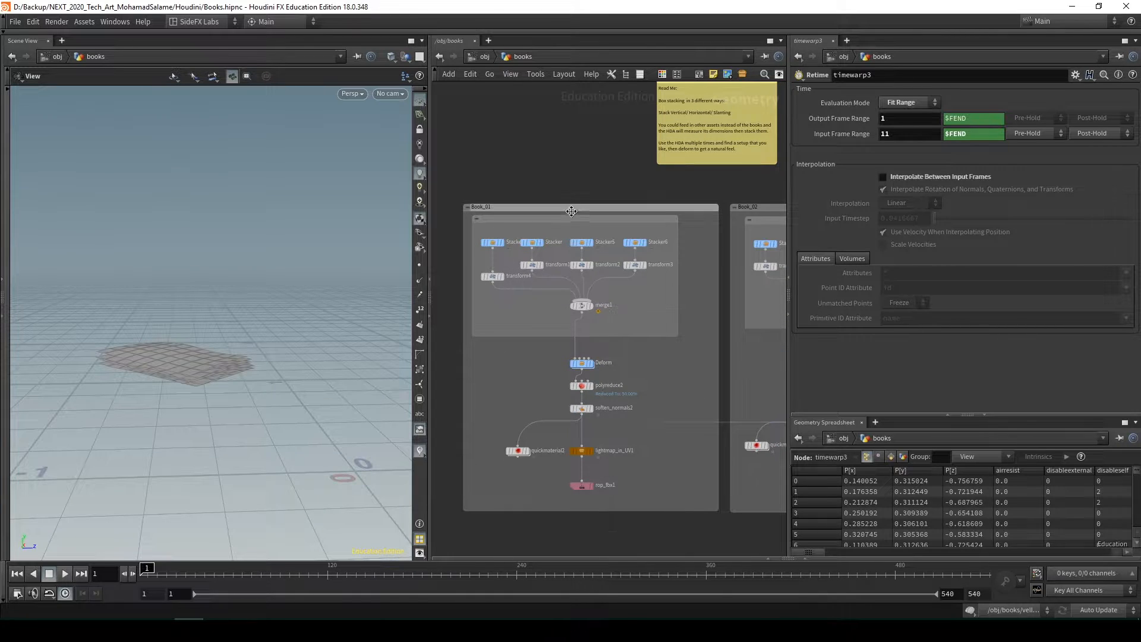
{"action": "middle_click_drag", "start_coordinate": [526, 327], "coordinate": [514, 288]}
{"action": "scroll", "coordinate": [524, 293], "scroll_direction": "down", "scroll_amount": 2}
{"action": "middle_click_drag", "start_coordinate": [671, 329], "coordinate": [717, 328]}
{"action": "scroll", "coordinate": [600, 350], "scroll_direction": "up", "scroll_amount": 2}
{"action": "scroll", "coordinate": [600, 351], "scroll_direction": "up", "scroll_amount": 2}
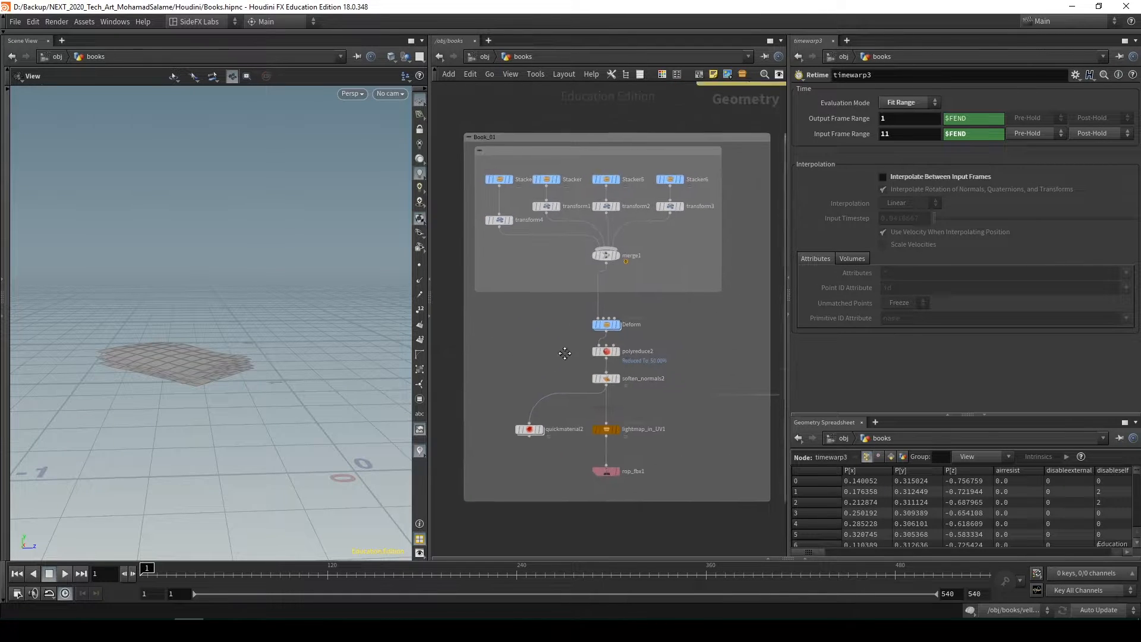
Display the merge1 node of Book_01 and frame its combined book stacks in the viewport
{"action": "left_click", "coordinate": [605, 261]}
{"action": "key", "text": "f"}
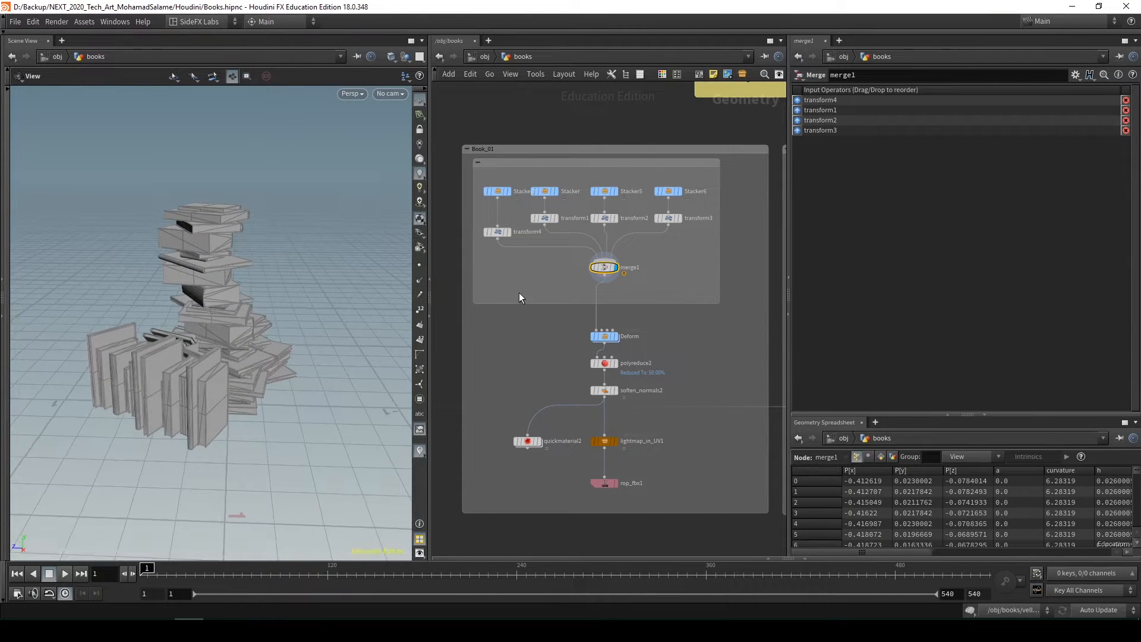
{"action": "middle_click_drag", "start_coordinate": [521, 297], "coordinate": [539, 310]}
Display the Stacker7, Stacker and Stacker6 nodes one at a time to compare their book arrangements
{"action": "left_click", "coordinate": [517, 205]}
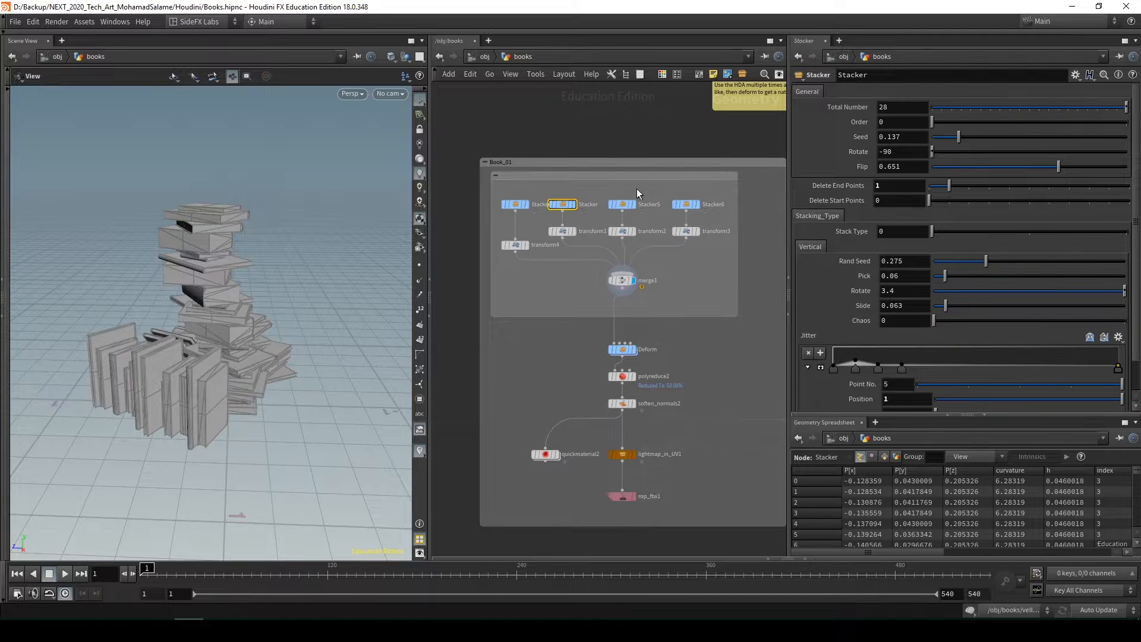
{"action": "left_click", "coordinate": [622, 205]}
{"action": "left_click_drag", "start_coordinate": [498, 211], "coordinate": [499, 211]}
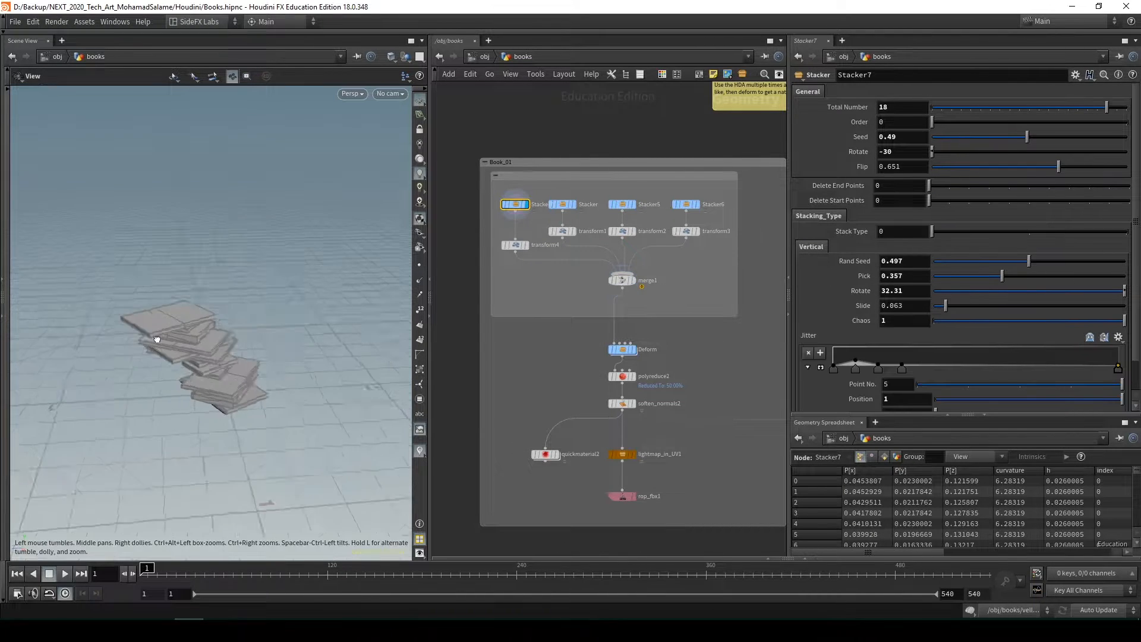
{"action": "left_click_drag", "start_coordinate": [609, 175], "coordinate": [580, 191]}
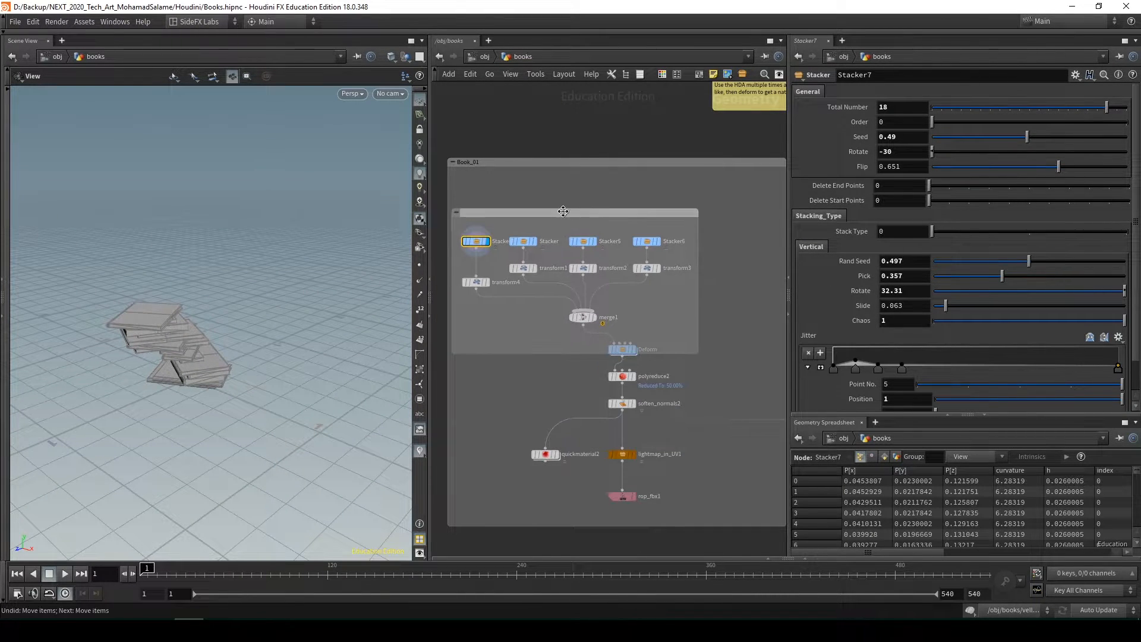
{"action": "key", "text": "ctrl+z"}
{"action": "left_click", "coordinate": [560, 205]}
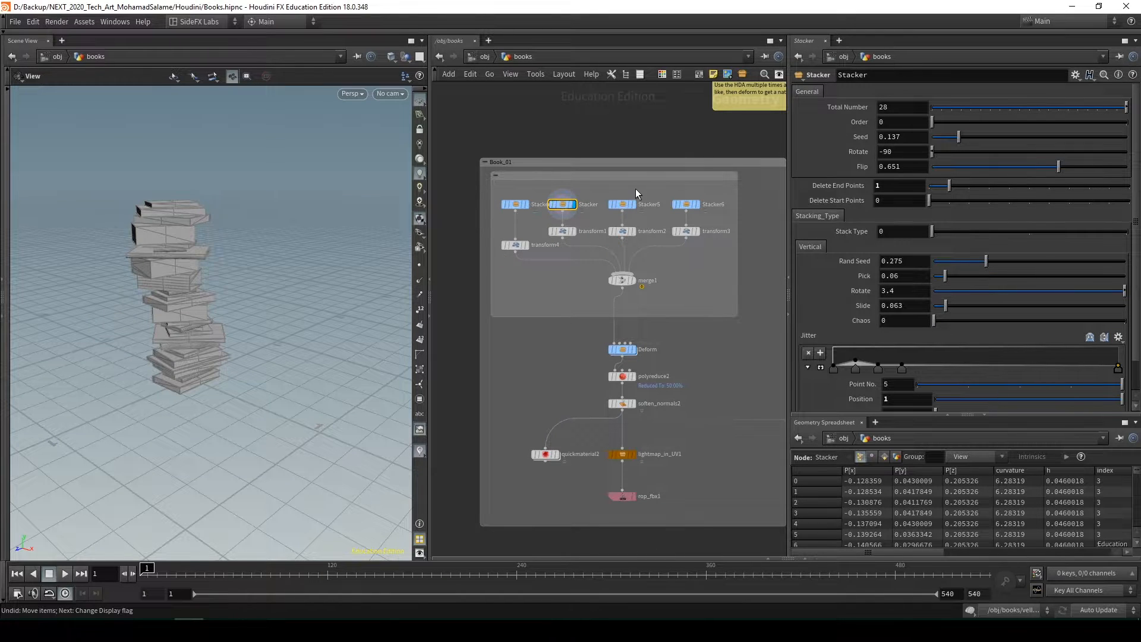
{"action": "left_click", "coordinate": [687, 205]}
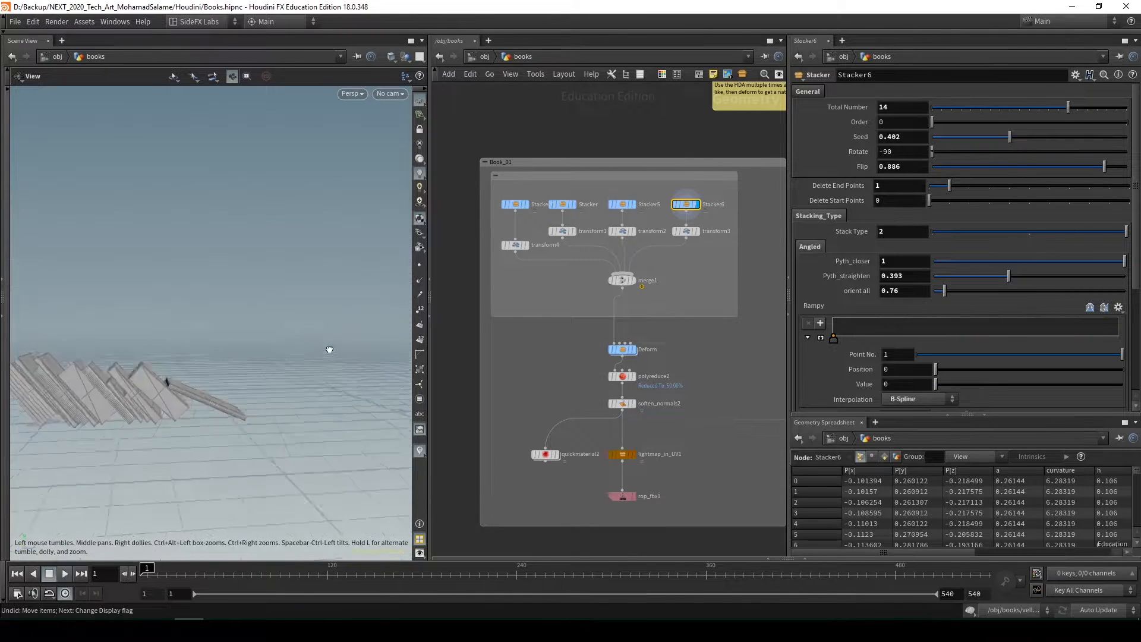
{"action": "left_click_drag", "start_coordinate": [329, 350], "coordinate": [326, 376]}
Display the book stack of the Stacker7 node again and inspect that node in the Book_01 group
{"action": "middle_click_drag", "start_coordinate": [539, 265], "coordinate": [587, 277]}
{"action": "scroll", "coordinate": [554, 224], "scroll_direction": "up", "scroll_amount": 2}
{"action": "left_click_drag", "start_coordinate": [594, 241], "coordinate": [554, 203]}
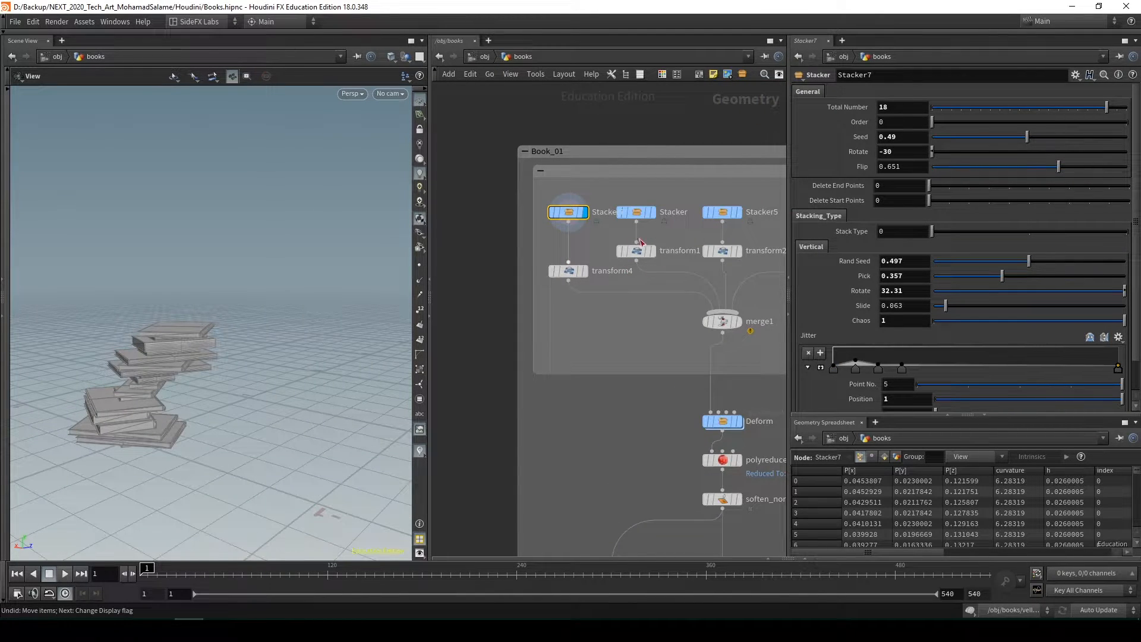
{"action": "scroll", "coordinate": [699, 379], "scroll_direction": "down", "scroll_amount": 5}
{"action": "scroll", "coordinate": [625, 305], "scroll_direction": "up", "scroll_amount": 4}
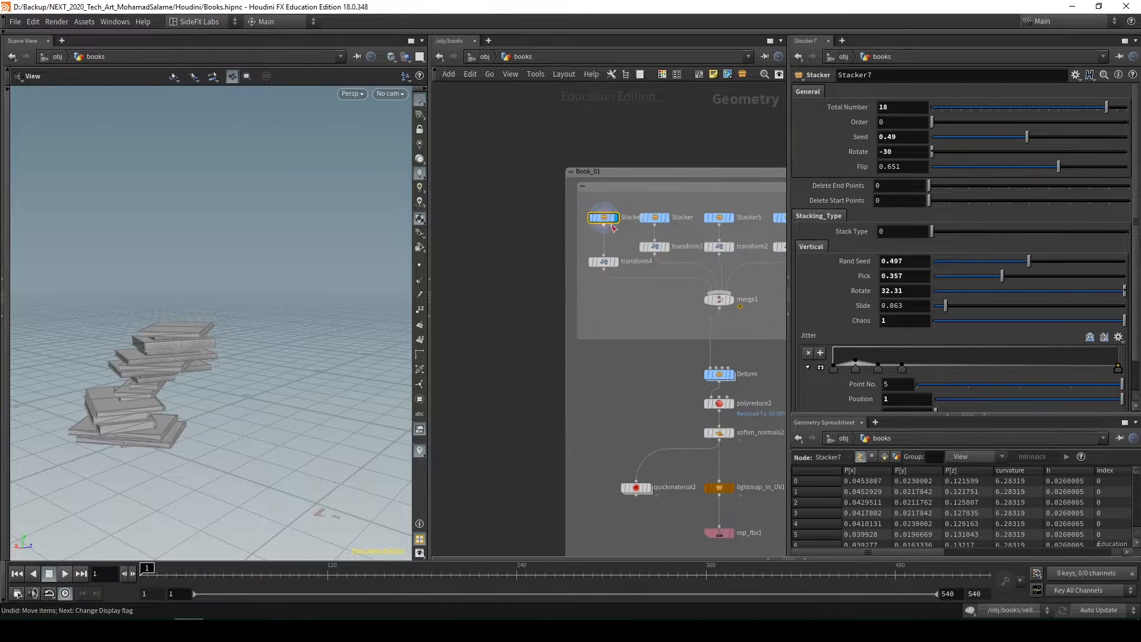
Duplicate the Stacker7 node outside the Book_01 group and set the copy's Total Number to 20
{"action": "left_click_drag", "start_coordinate": [601, 219], "coordinate": [517, 219]}
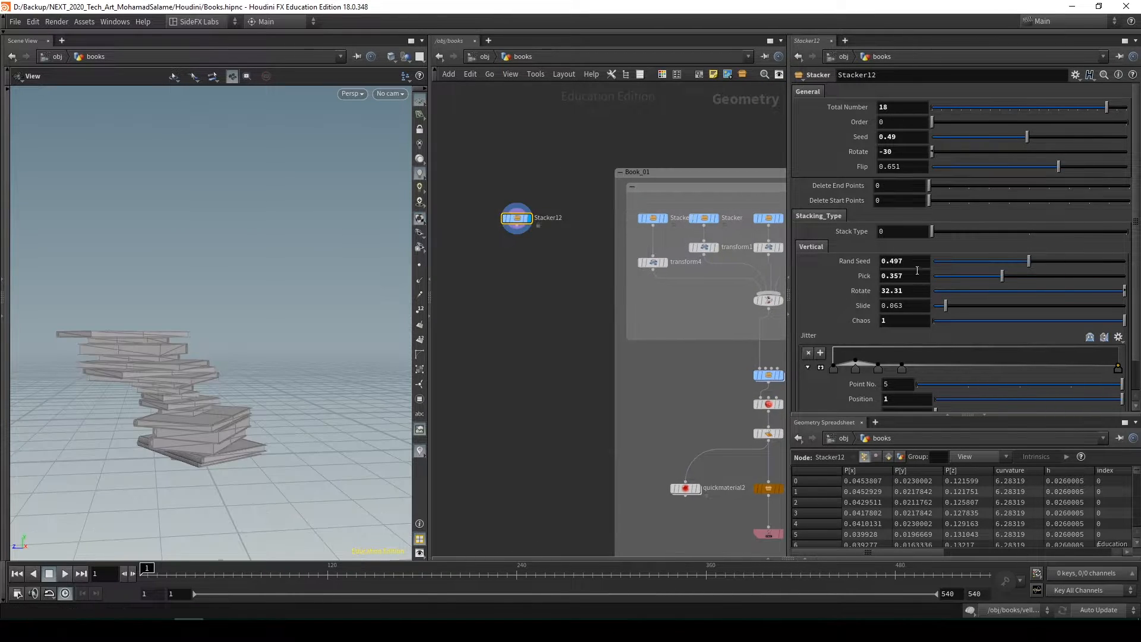
{"action": "scroll", "coordinate": [910, 282], "scroll_direction": "down", "scroll_amount": 1}
{"action": "scroll", "coordinate": [910, 219], "scroll_direction": "up", "scroll_amount": 1}
{"action": "left_click_drag", "start_coordinate": [1104, 109], "coordinate": [1124, 122]}
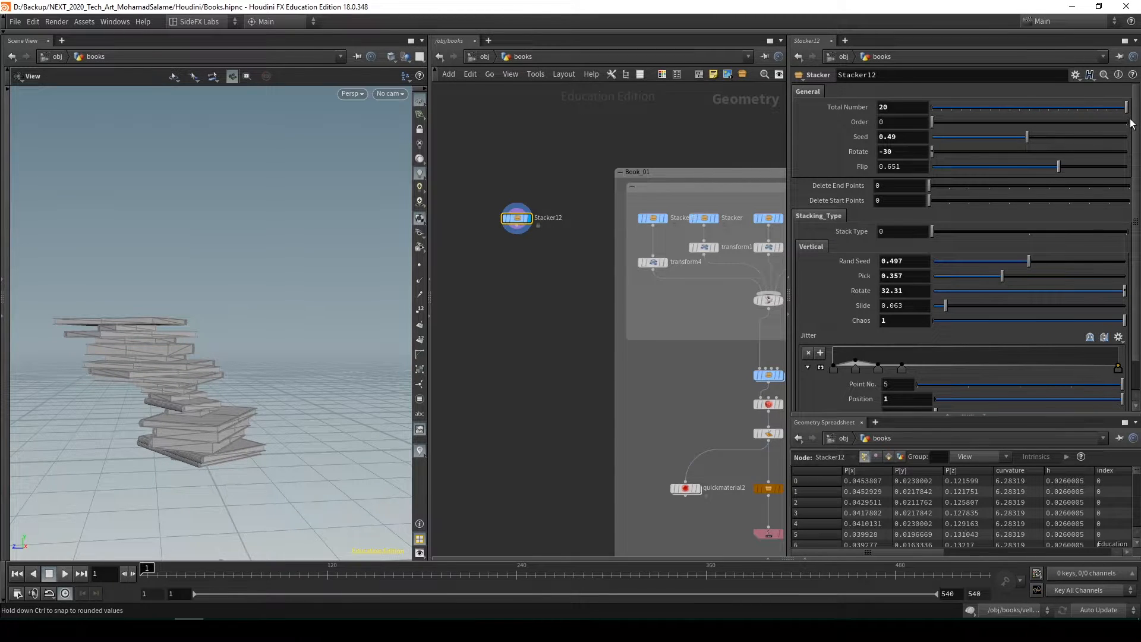
Try an Order value of 1 on the duplicated stack and return it to 0
{"action": "left_click_drag", "start_coordinate": [933, 122], "coordinate": [1095, 125]}
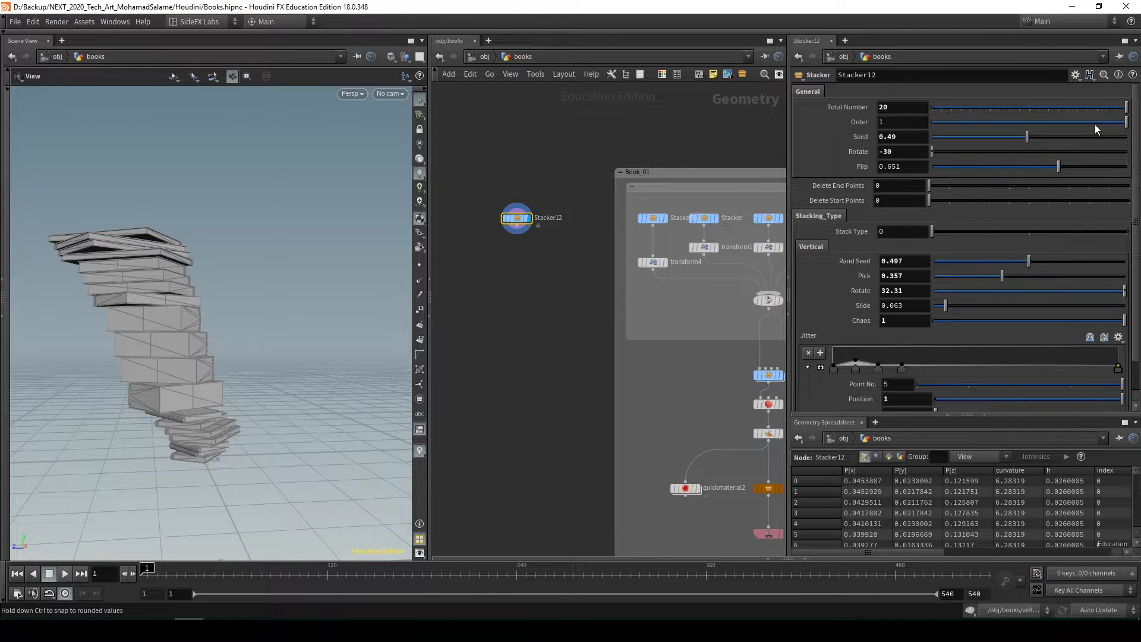
{"action": "left_click_drag", "start_coordinate": [176, 318], "coordinate": [176, 359]}
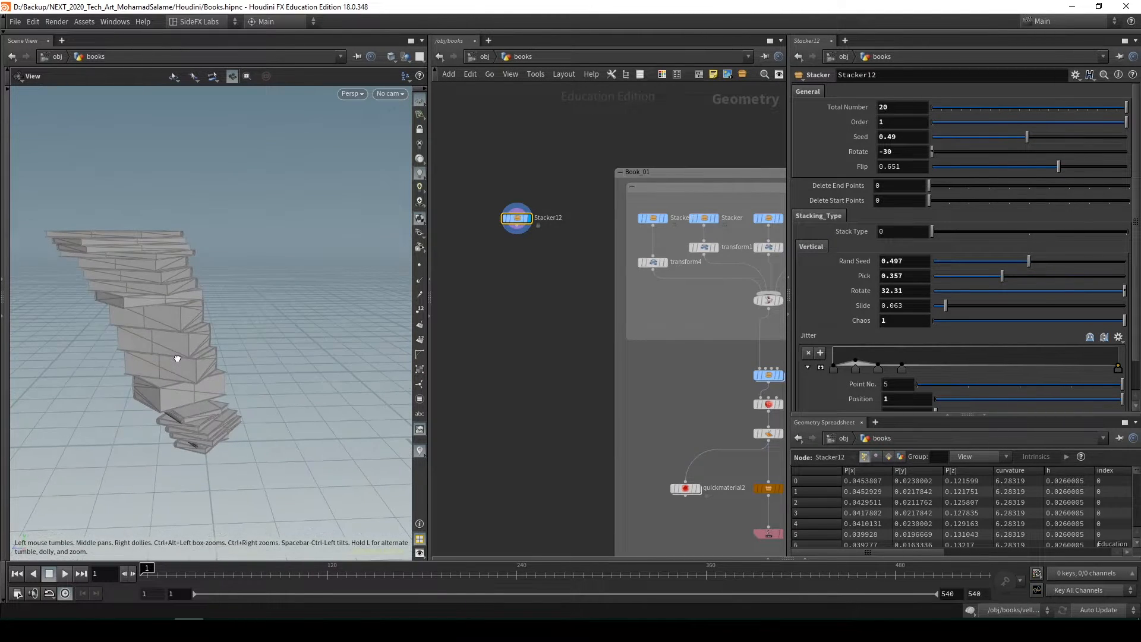
{"action": "left_click_drag", "start_coordinate": [1060, 125], "coordinate": [858, 127]}
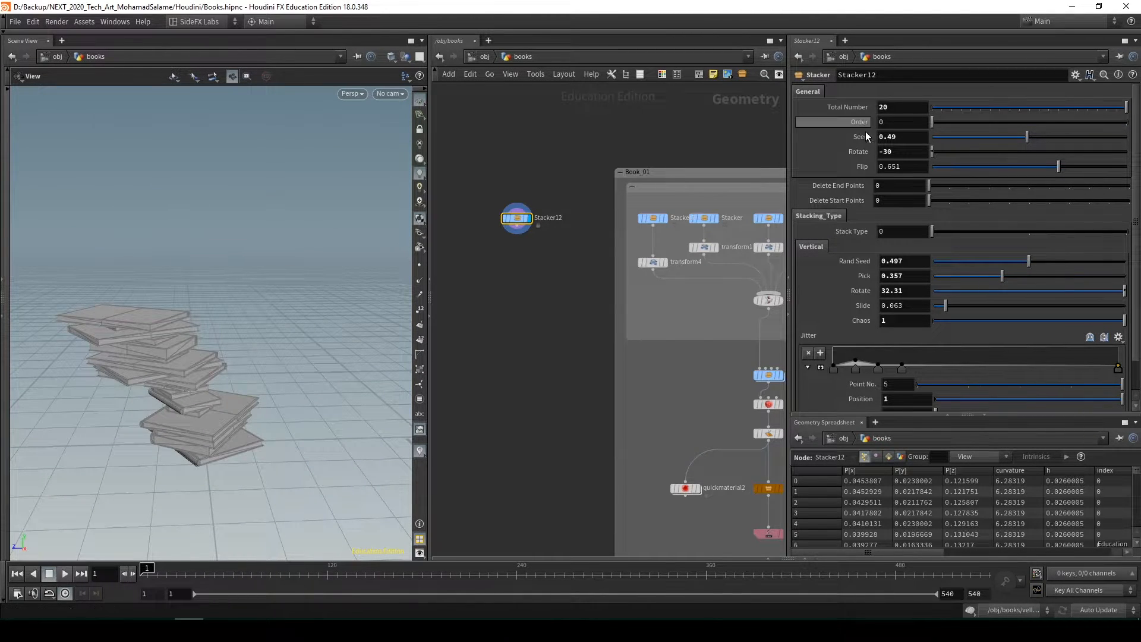
Set the General Seed to 0.477, and test other Rotate and Flip values, undoing each test
{"action": "left_click_drag", "start_coordinate": [1024, 140], "coordinate": [1024, 143]}
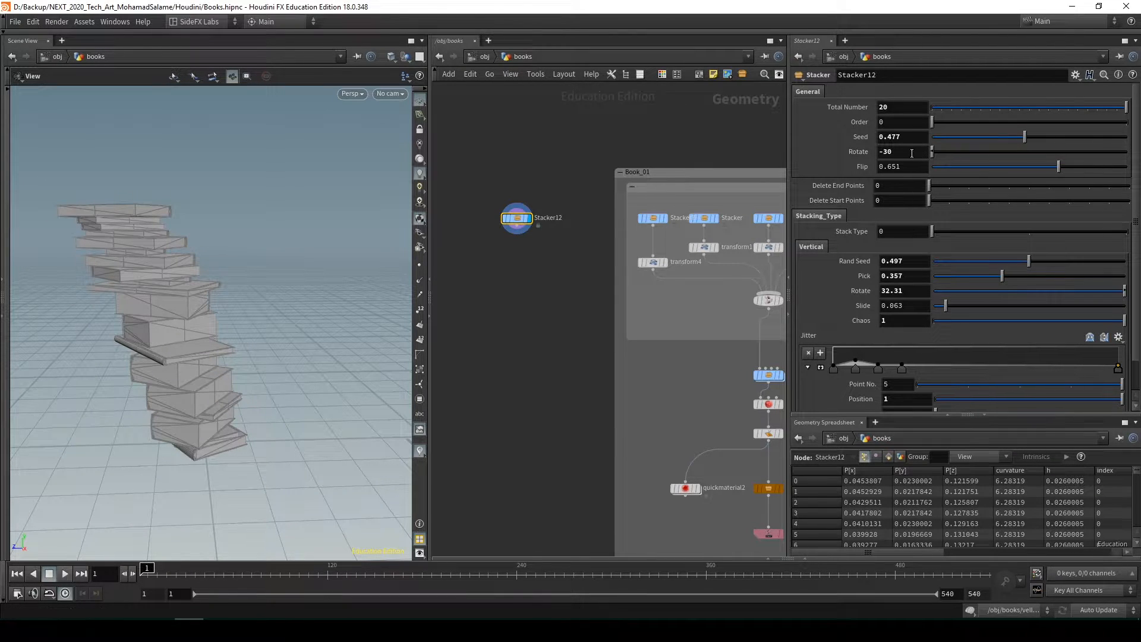
{"action": "middle_click_drag", "start_coordinate": [907, 135], "coordinate": [1028, 107]}
{"action": "key", "text": "ctrl+z"}
{"action": "mouse_move", "coordinate": [1058, 167]}
{"action": "left_mouse_down"}
{"action": "mouse_move", "coordinate": [1013, 174]}
{"action": "mouse_move", "coordinate": [1094, 176]}
{"action": "mouse_move", "coordinate": [1067, 180]}
{"action": "left_mouse_up"}
{"action": "key", "text": "ctrl+z"}
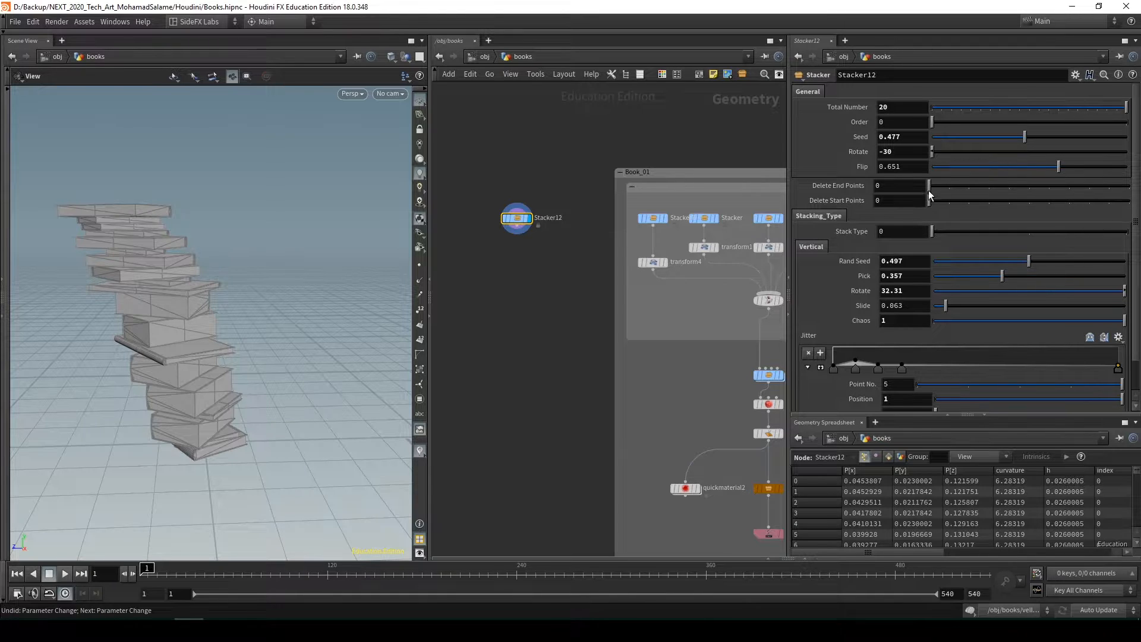
Test the Delete End Points setting on the vertical stack and return it to 0
{"action": "left_click_drag", "start_coordinate": [928, 190], "coordinate": [838, 206]}
{"action": "left_click_drag", "start_coordinate": [356, 314], "coordinate": [256, 315]}
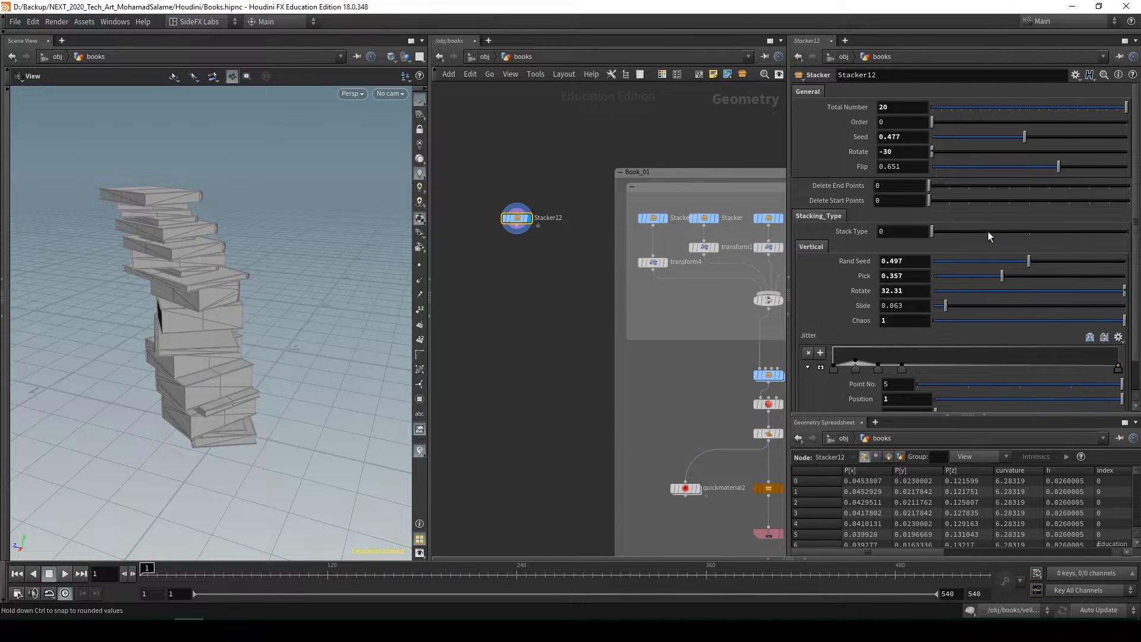
{"action": "left_click_drag", "start_coordinate": [140, 302], "coordinate": [221, 290]}
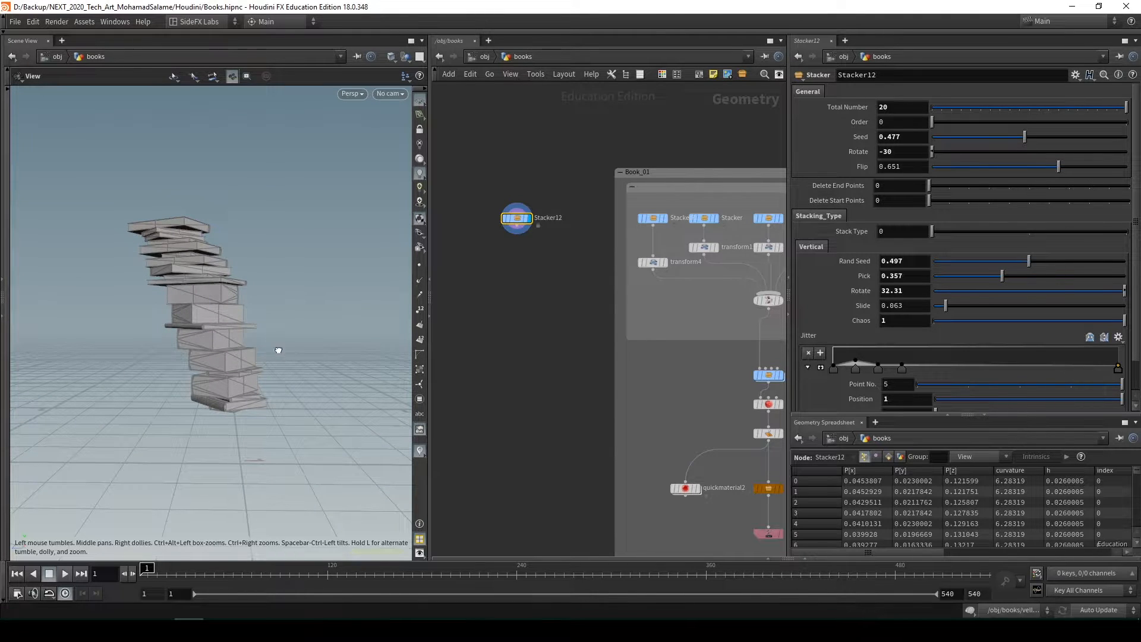
Switch the Stack Type to 1 and set Rotate to -90 so the books stand in a horizontal row
{"action": "left_click", "coordinate": [1016, 231]}
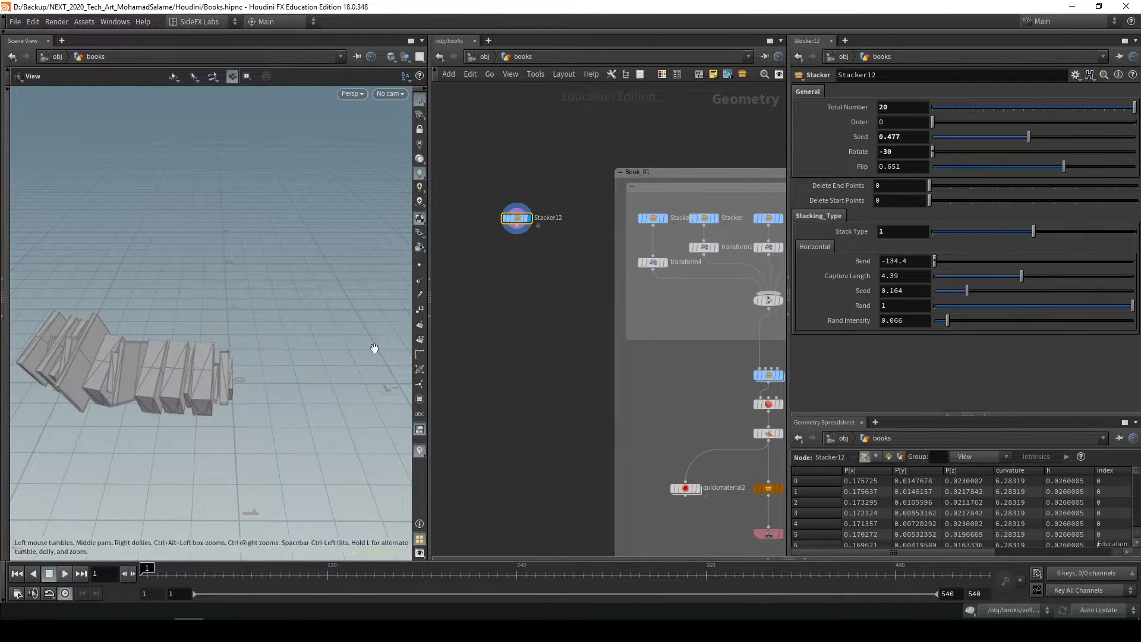
{"action": "left_click_drag", "start_coordinate": [374, 348], "coordinate": [256, 363]}
{"action": "key", "text": "ctrl+z"}
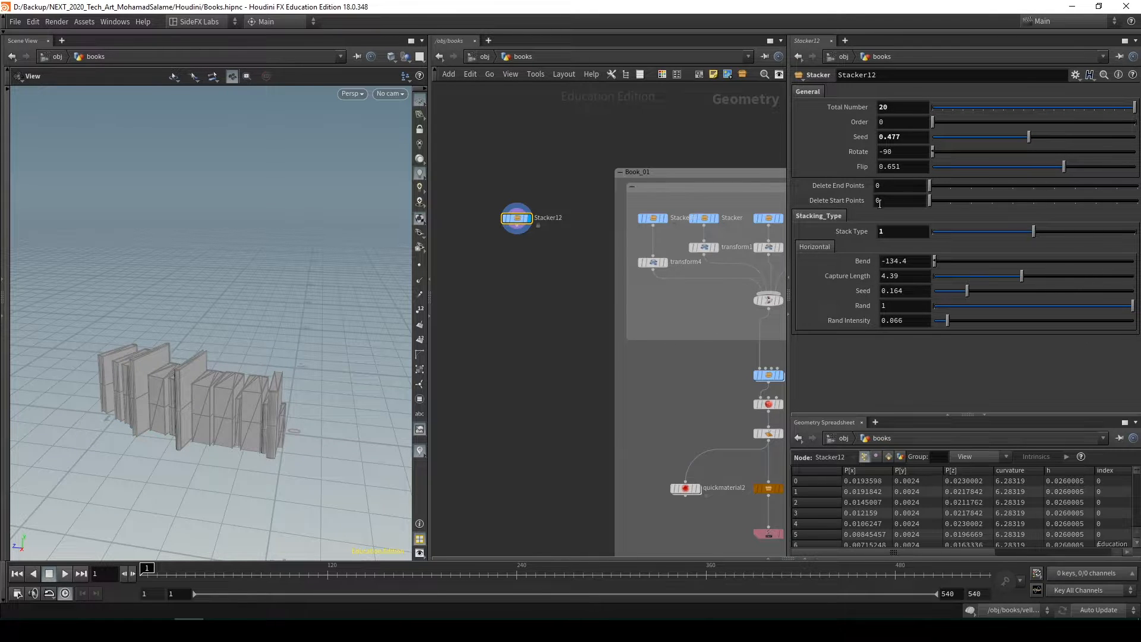
{"action": "left_click_drag", "start_coordinate": [171, 424], "coordinate": [141, 452]}
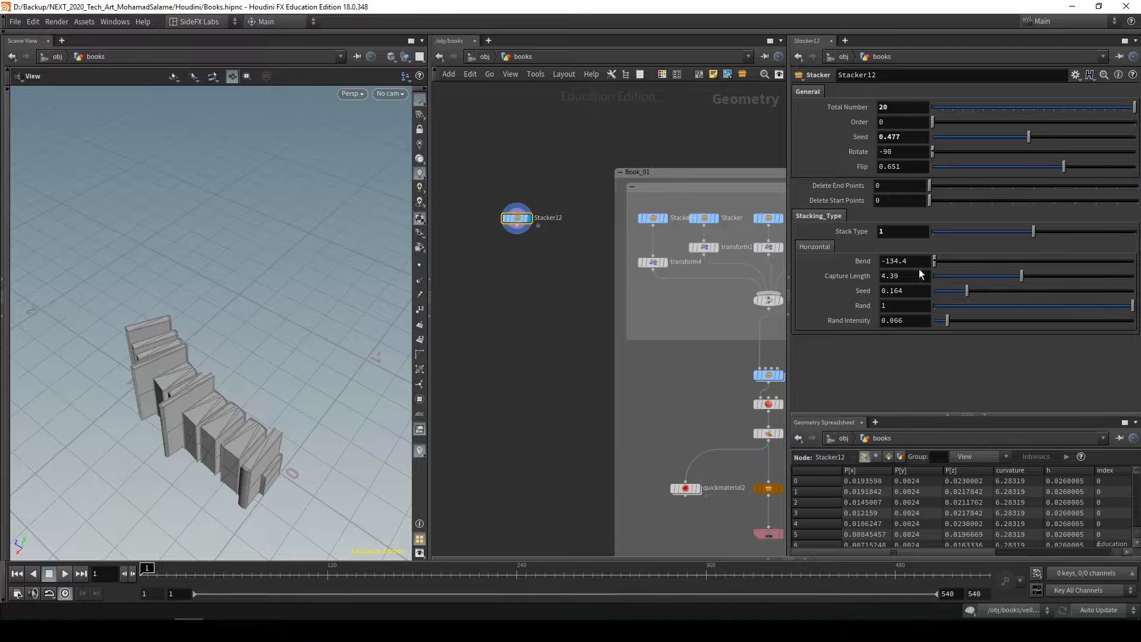
{"action": "left_click_drag", "start_coordinate": [196, 416], "coordinate": [248, 418]}
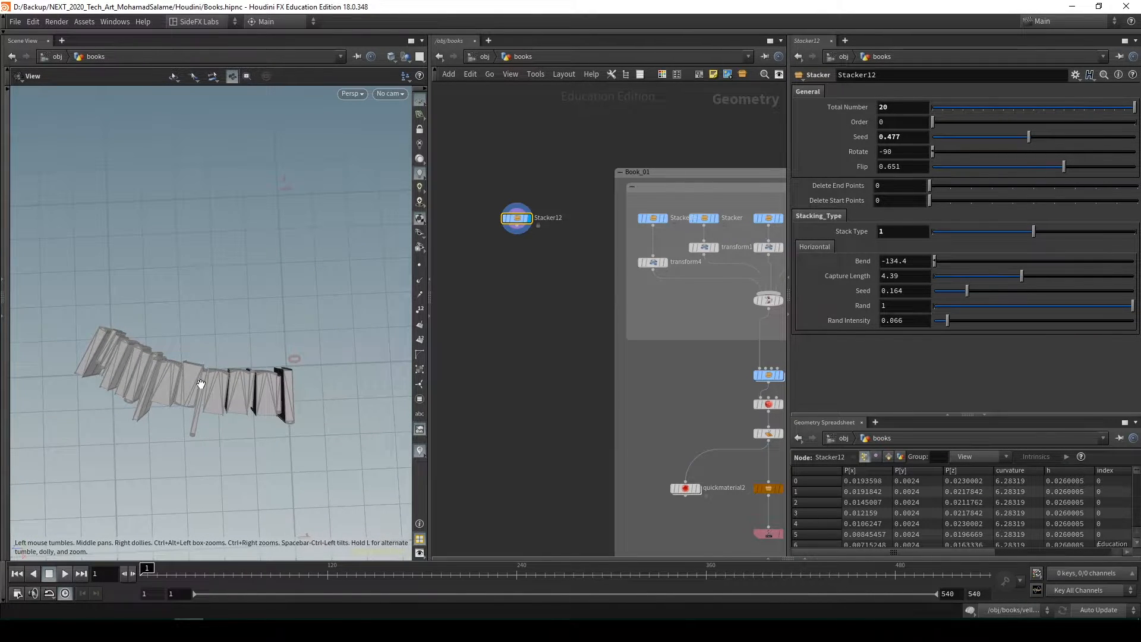
{"action": "left_click_drag", "start_coordinate": [282, 383], "coordinate": [231, 402]}
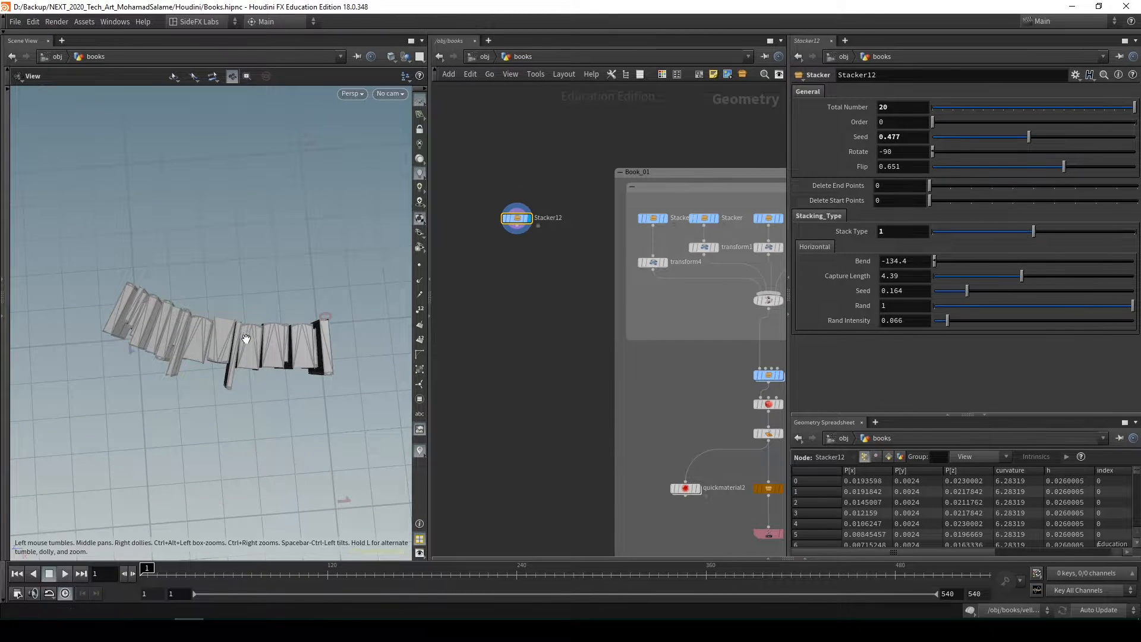
Show points and point numbers in the viewport and examine the spine edges of the standing books
{"action": "left_click_drag", "start_coordinate": [196, 315], "coordinate": [236, 343]}
{"action": "left_click", "coordinate": [420, 265]}
{"action": "scroll", "coordinate": [275, 338], "scroll_direction": "up", "scroll_amount": 5}
{"action": "middle_click_drag", "start_coordinate": [236, 343], "coordinate": [189, 321]}
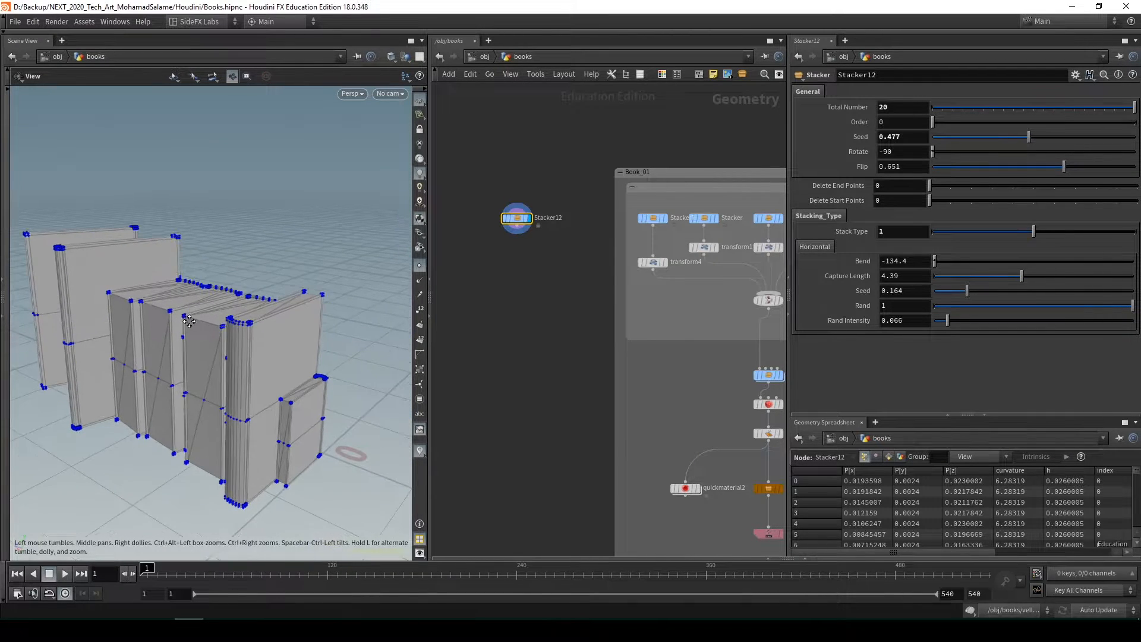
{"action": "scroll", "coordinate": [270, 314], "scroll_direction": "up", "scroll_amount": 3}
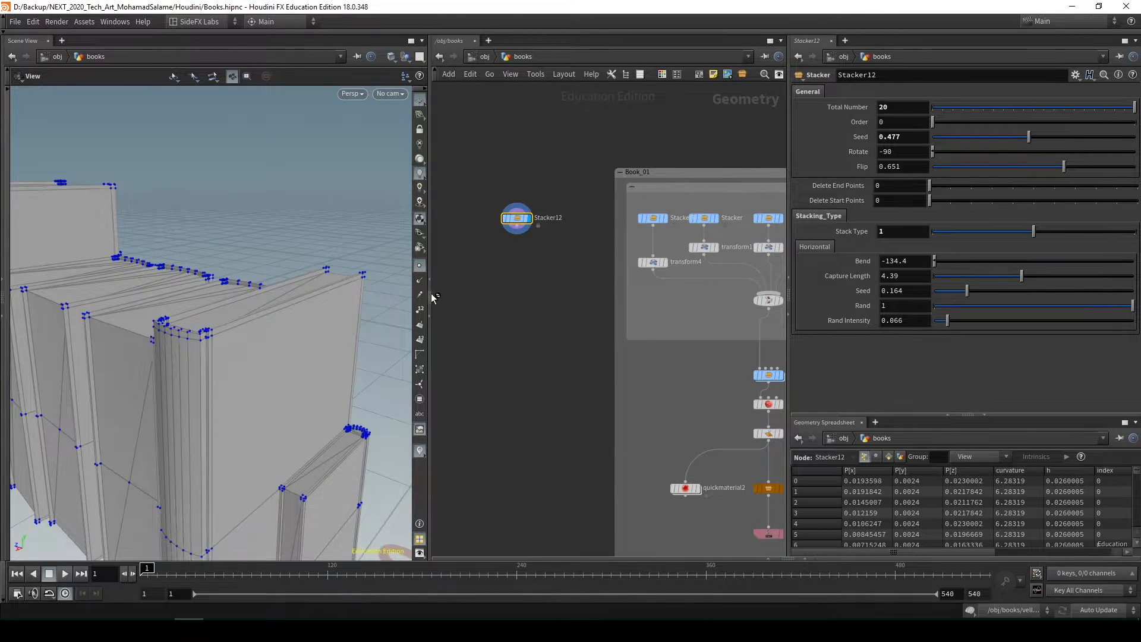
{"action": "left_click", "coordinate": [420, 309]}
{"action": "scroll", "coordinate": [163, 360], "scroll_direction": "up", "scroll_amount": 6}
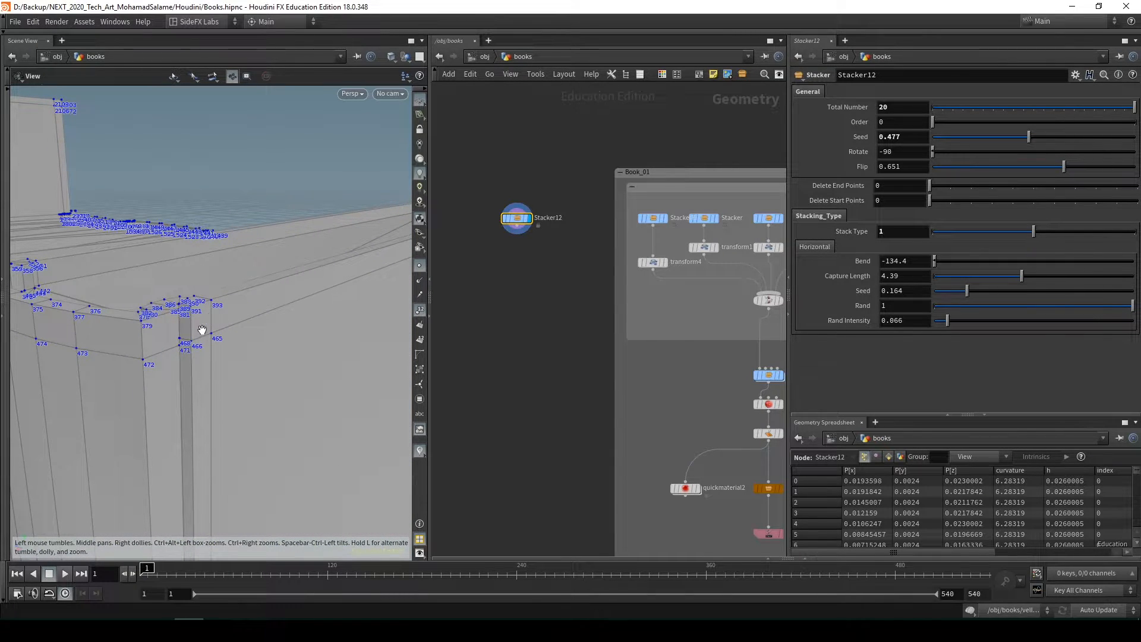
{"action": "scroll", "coordinate": [208, 321], "scroll_direction": "down", "scroll_amount": 3}
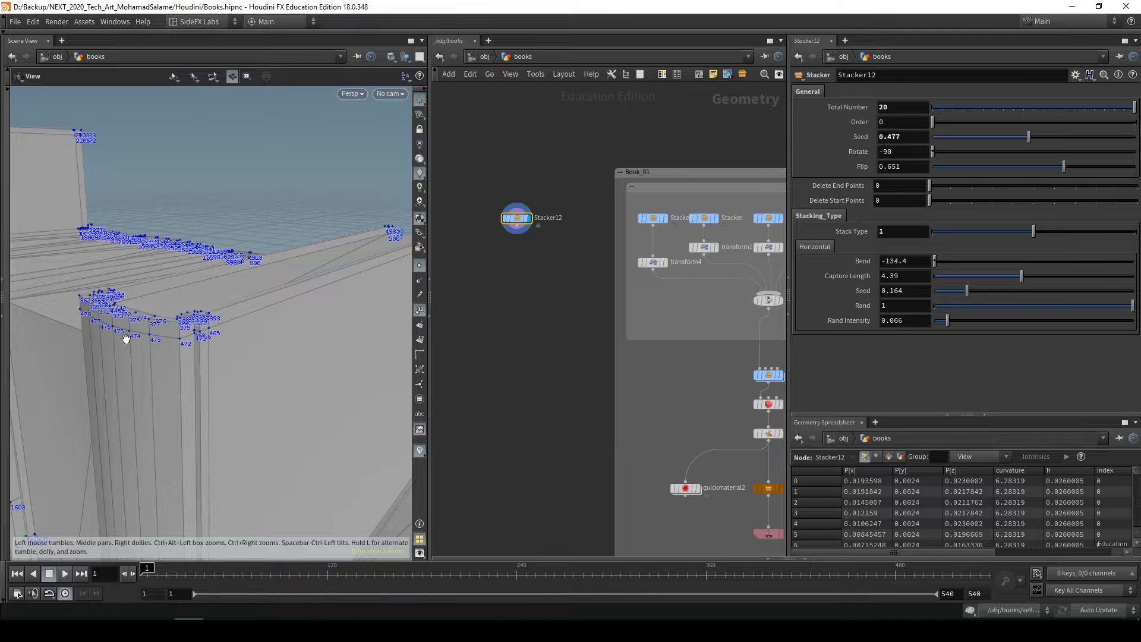
Examine the row's numbered points in the viewport together with their attributes in the geometry spreadsheet
{"action": "scroll", "coordinate": [126, 338], "scroll_direction": "down", "scroll_amount": 2}
{"action": "left_click_drag", "start_coordinate": [126, 338], "coordinate": [285, 323]}
{"action": "scroll", "coordinate": [247, 333], "scroll_direction": "down", "scroll_amount": 2}
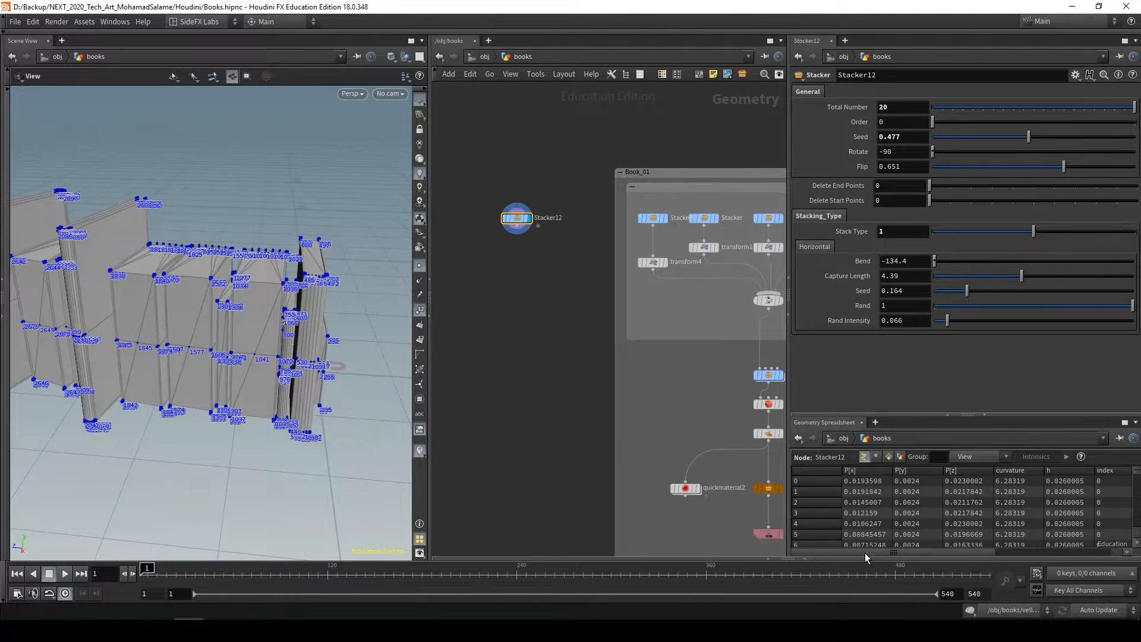
{"action": "mouse_move", "coordinate": [865, 552]}
{"action": "left_mouse_down"}
{"action": "mouse_move", "coordinate": [975, 555]}
{"action": "mouse_move", "coordinate": [857, 559]}
{"action": "left_mouse_up"}
{"action": "scroll", "coordinate": [834, 516], "scroll_direction": "down", "scroll_amount": 3}
{"action": "scroll", "coordinate": [818, 516], "scroll_direction": "down", "scroll_amount": 2}
{"action": "scroll", "coordinate": [936, 523], "scroll_direction": "up", "scroll_amount": 7}
{"action": "left_click_drag", "start_coordinate": [325, 326], "coordinate": [280, 335]}
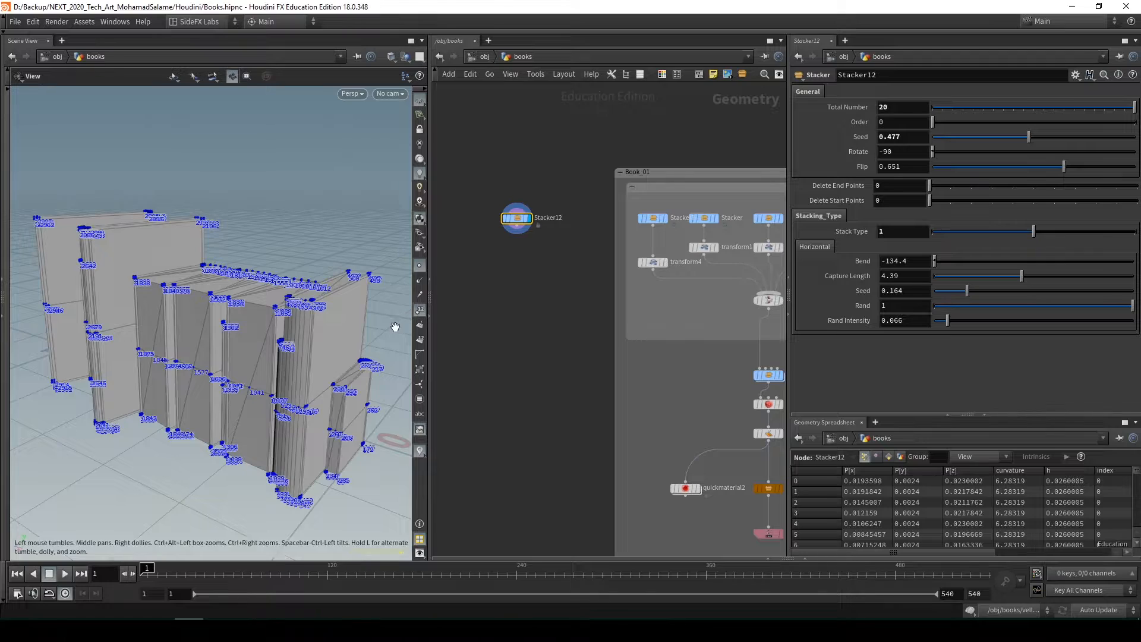
{"action": "scroll", "coordinate": [299, 379], "scroll_direction": "up", "scroll_amount": 8}
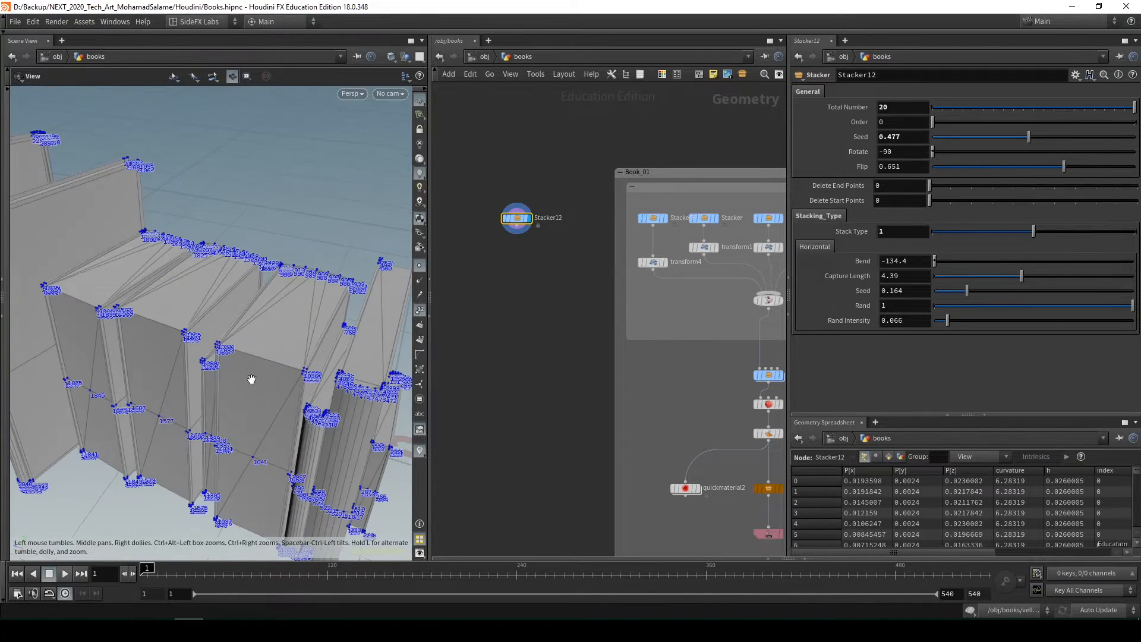
{"action": "left_click_drag", "start_coordinate": [328, 353], "coordinate": [287, 347]}
{"action": "scroll", "coordinate": [286, 351], "scroll_direction": "down", "scroll_amount": 6}
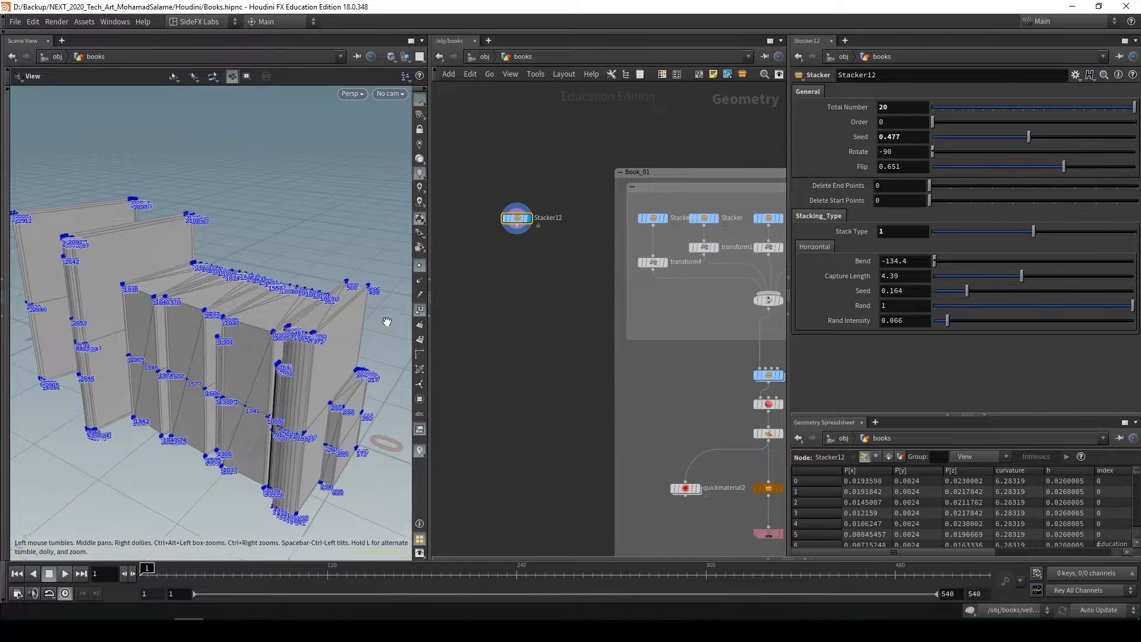
Hide the point numbers and point markers and review the whole horizontal book row
{"action": "left_click", "coordinate": [421, 310]}
{"action": "left_click", "coordinate": [420, 265]}
{"action": "mouse_move", "coordinate": [222, 366]}
{"action": "left_mouse_down"}
{"action": "mouse_move", "coordinate": [214, 382]}
{"action": "mouse_move", "coordinate": [233, 364]}
{"action": "mouse_move", "coordinate": [229, 375]}
{"action": "left_mouse_up"}
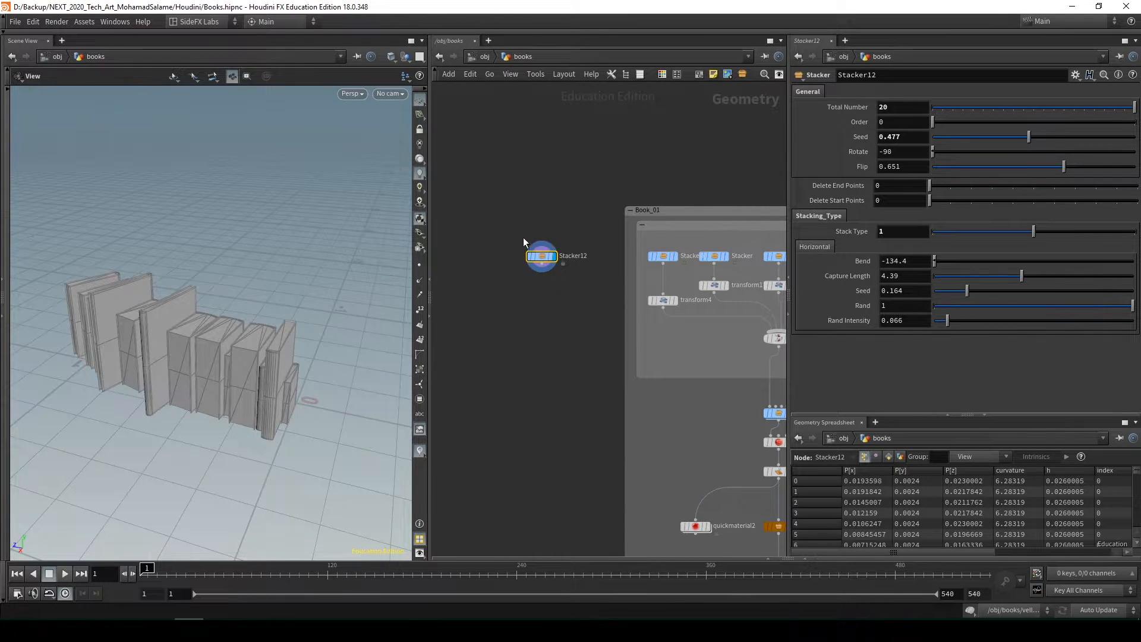
{"action": "middle_click_drag", "start_coordinate": [600, 318], "coordinate": [597, 313]}
{"action": "left_click_drag", "start_coordinate": [263, 332], "coordinate": [279, 323]}
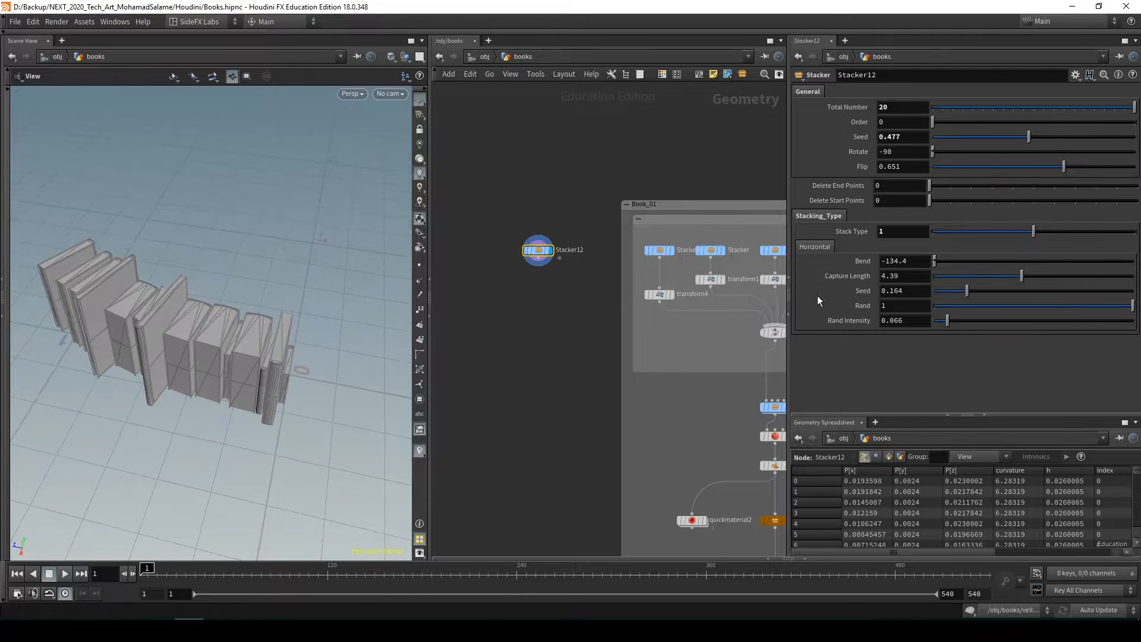
Switch the Stack Type to 2 for the angled book arrangement
{"action": "left_click_drag", "start_coordinate": [1034, 231], "coordinate": [1118, 234]}
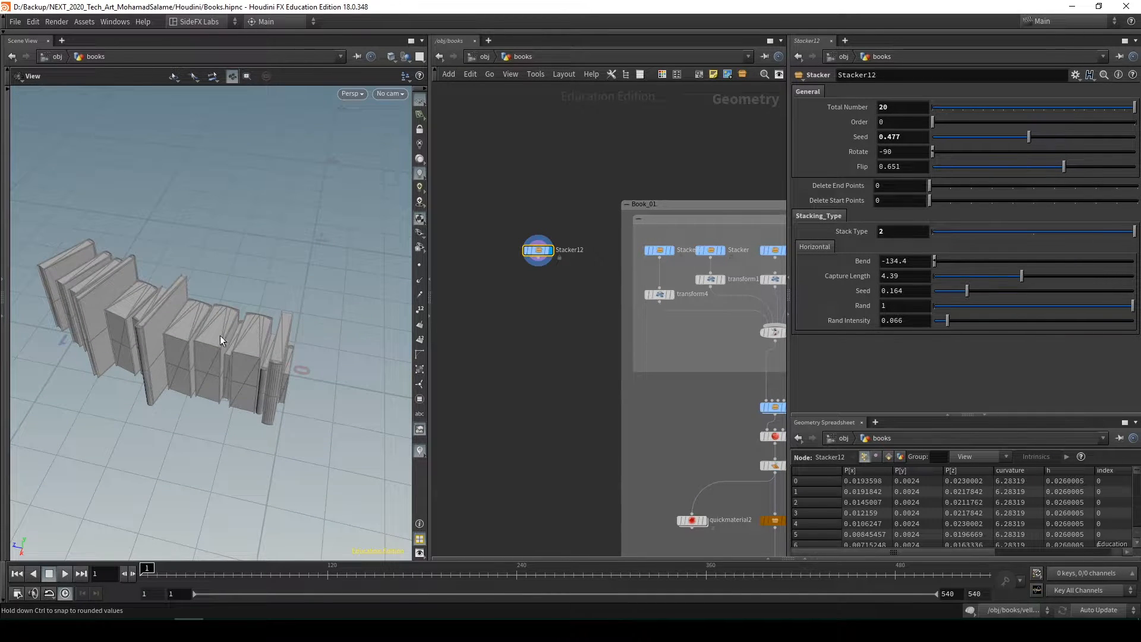
{"action": "left_click_drag", "start_coordinate": [229, 342], "coordinate": [273, 341]}
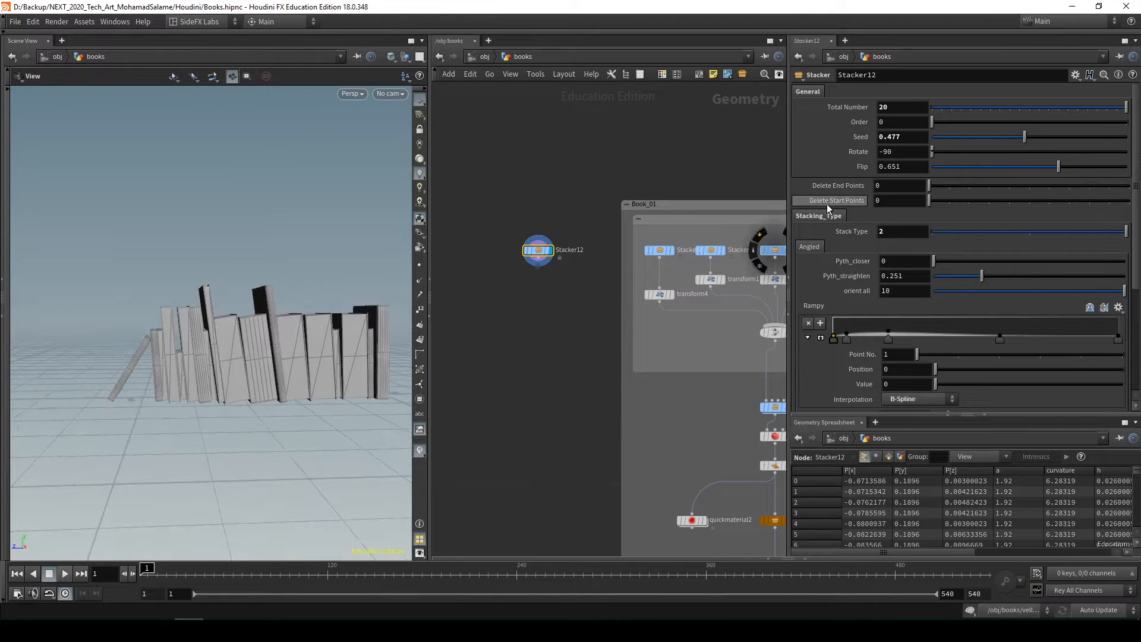
{"action": "scroll", "coordinate": [880, 359], "scroll_direction": "down", "scroll_amount": 1}
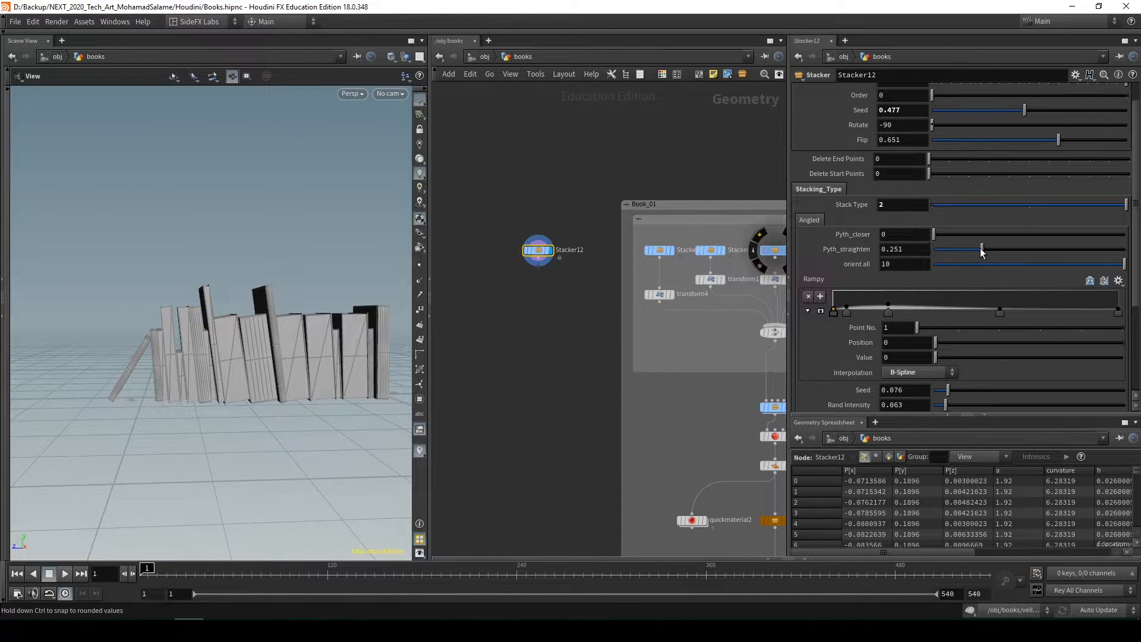
Try Pyth_straighten at 0.405 and orient all at 5 to make more books lean
{"action": "left_click_drag", "start_coordinate": [978, 250], "coordinate": [1036, 252]}
{"action": "middle_click_drag", "start_coordinate": [923, 264], "coordinate": [893, 227]}
{"action": "key", "text": "ctrl+z"}
{"action": "key", "text": "ctrl+z"}
{"action": "mouse_move", "coordinate": [908, 269]}
{"action": "middle_mouse_down"}
{"action": "mouse_move", "coordinate": [907, 247]}
{"action": "mouse_move", "coordinate": [896, 250]}
{"action": "middle_mouse_up"}
Flatten the Rampy curve, place its point 3 at position 0.0542797, and set Pyth_straighten to 0
{"action": "left_click", "coordinate": [891, 312]}
{"action": "left_click_drag", "start_coordinate": [846, 311], "coordinate": [850, 317]}
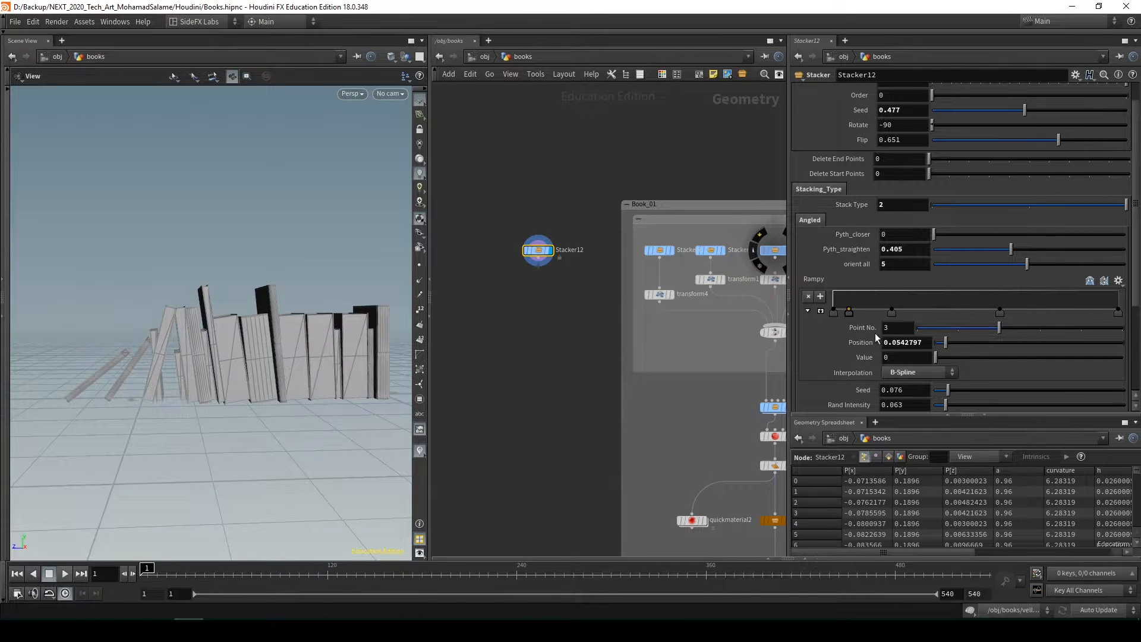
{"action": "left_click_drag", "start_coordinate": [953, 251], "coordinate": [931, 253]}
Lower the peak of the Opp ramp, and set Pyth_straighten to 0.452 and orient all to 3.01
{"action": "scroll", "coordinate": [937, 312], "scroll_direction": "down", "scroll_amount": 3}
{"action": "scroll", "coordinate": [940, 313], "scroll_direction": "down", "scroll_amount": 4}
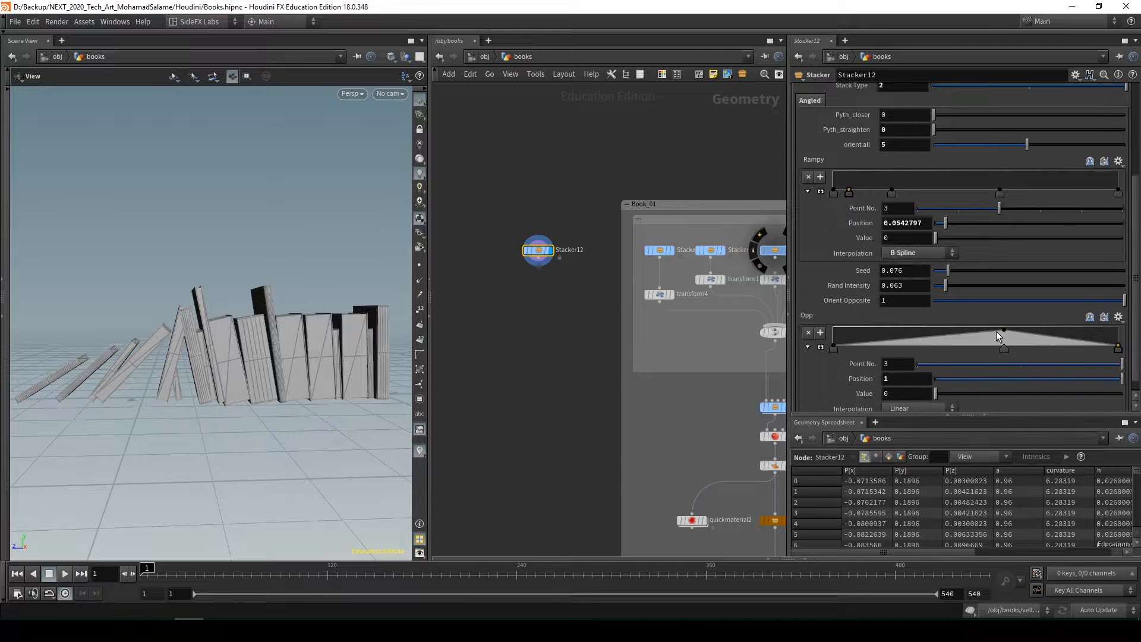
{"action": "left_click_drag", "start_coordinate": [1002, 330], "coordinate": [1000, 352]}
{"action": "scroll", "coordinate": [959, 222], "scroll_direction": "up", "scroll_amount": 7}
{"action": "mouse_move", "coordinate": [1027, 239]}
{"action": "left_mouse_down"}
{"action": "mouse_move", "coordinate": [937, 224]}
{"action": "mouse_move", "coordinate": [1020, 234]}
{"action": "left_mouse_up"}
{"action": "middle_click_drag", "start_coordinate": [195, 372], "coordinate": [246, 386]}
{"action": "scroll", "coordinate": [218, 380], "scroll_direction": "up", "scroll_amount": 3}
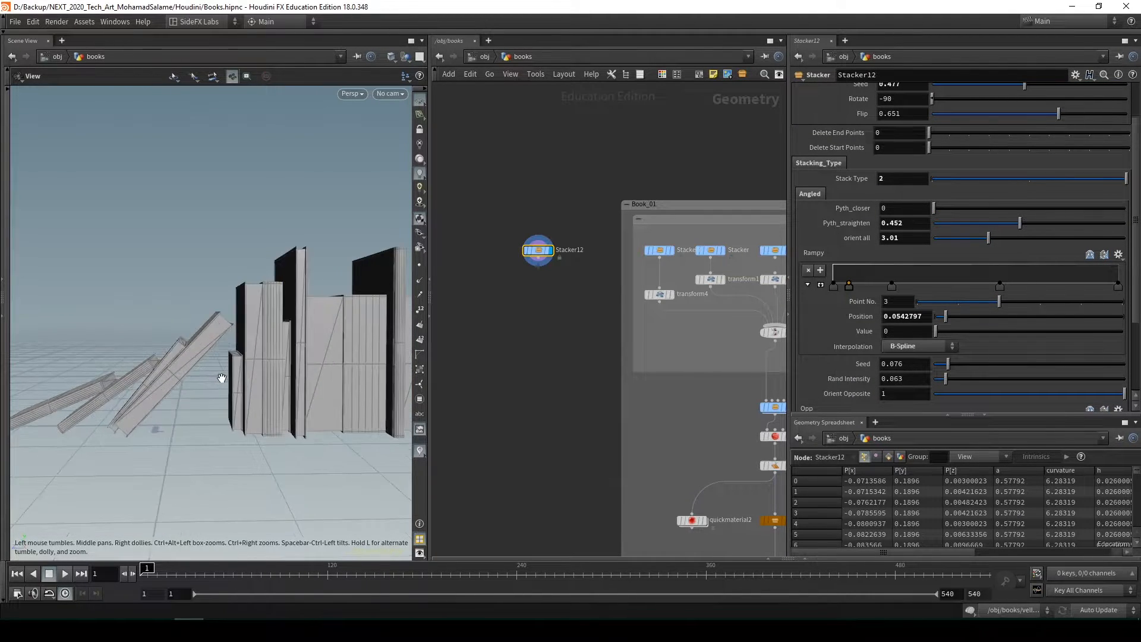
{"action": "mouse_move", "coordinate": [220, 380]}
{"action": "left_mouse_down"}
{"action": "mouse_move", "coordinate": [249, 333]}
{"action": "mouse_move", "coordinate": [277, 352]}
{"action": "mouse_move", "coordinate": [433, 359]}
{"action": "mouse_move", "coordinate": [287, 377]}
{"action": "mouse_move", "coordinate": [249, 350]}
{"action": "mouse_move", "coordinate": [158, 369]}
{"action": "mouse_move", "coordinate": [236, 374]}
{"action": "left_mouse_up"}
{"action": "scroll", "coordinate": [218, 374], "scroll_direction": "up", "scroll_amount": 4}
{"action": "scroll", "coordinate": [256, 372], "scroll_direction": "down", "scroll_amount": 3}
Display the merge1 node of the Book_01 group and inspect its combined book stacks from above
{"action": "scroll", "coordinate": [549, 359], "scroll_direction": "down", "scroll_amount": 2}
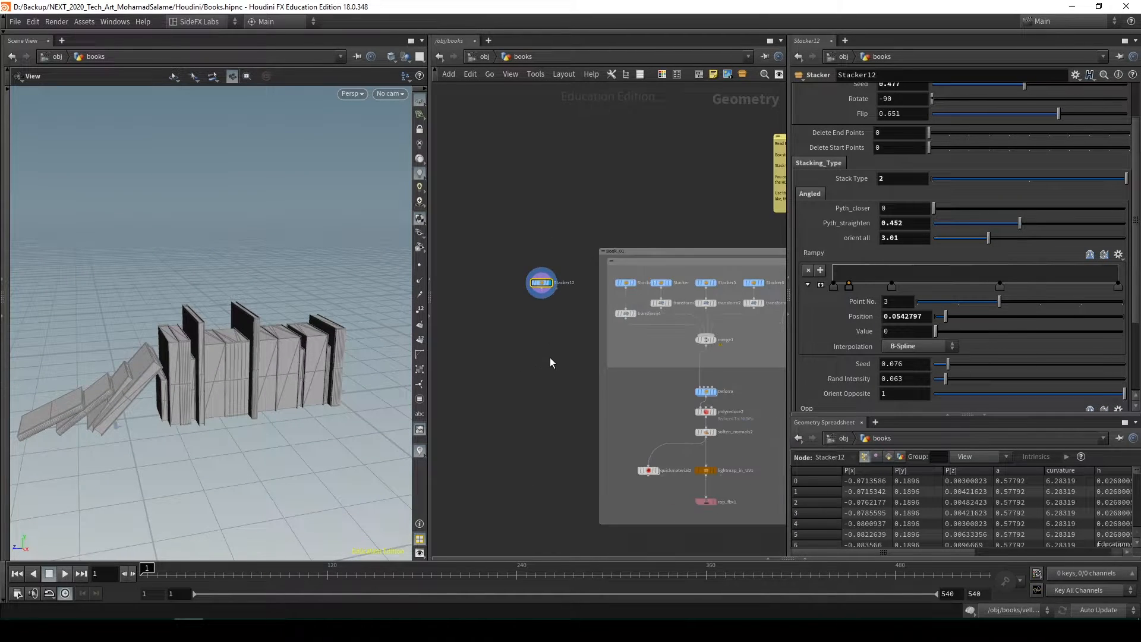
{"action": "middle_click_drag", "start_coordinate": [550, 358], "coordinate": [526, 306]}
{"action": "scroll", "coordinate": [537, 261], "scroll_direction": "up", "scroll_amount": 1}
{"action": "scroll", "coordinate": [631, 348], "scroll_direction": "up", "scroll_amount": 2}
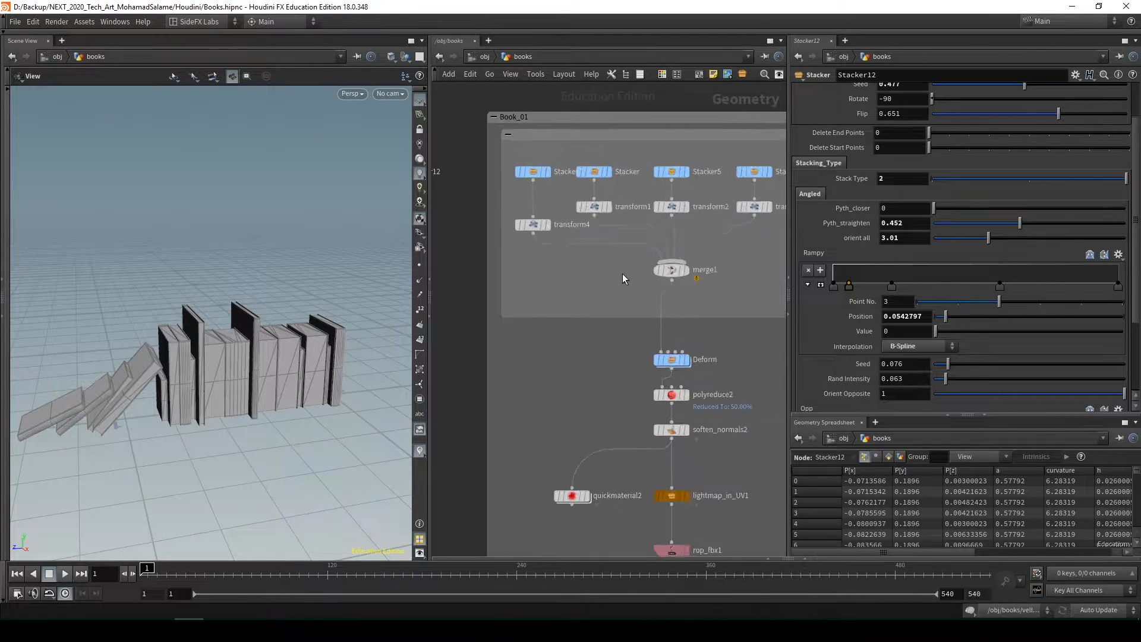
{"action": "left_click", "coordinate": [686, 270]}
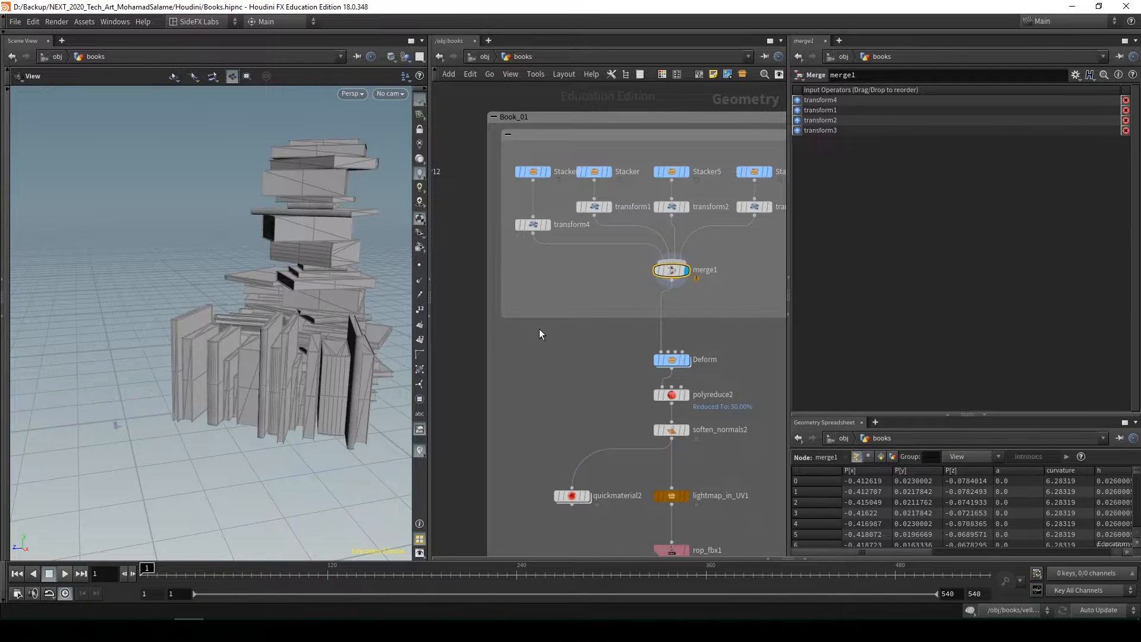
{"action": "left_click_drag", "start_coordinate": [238, 352], "coordinate": [217, 297]}
Select and display the Deform subnetwork below merge1 to view the deformed book pile
{"action": "middle_click_drag", "start_coordinate": [548, 283], "coordinate": [510, 311]}
{"action": "scroll", "coordinate": [700, 242], "scroll_direction": "down", "scroll_amount": 1}
{"action": "middle_click_drag", "start_coordinate": [701, 348], "coordinate": [696, 230]}
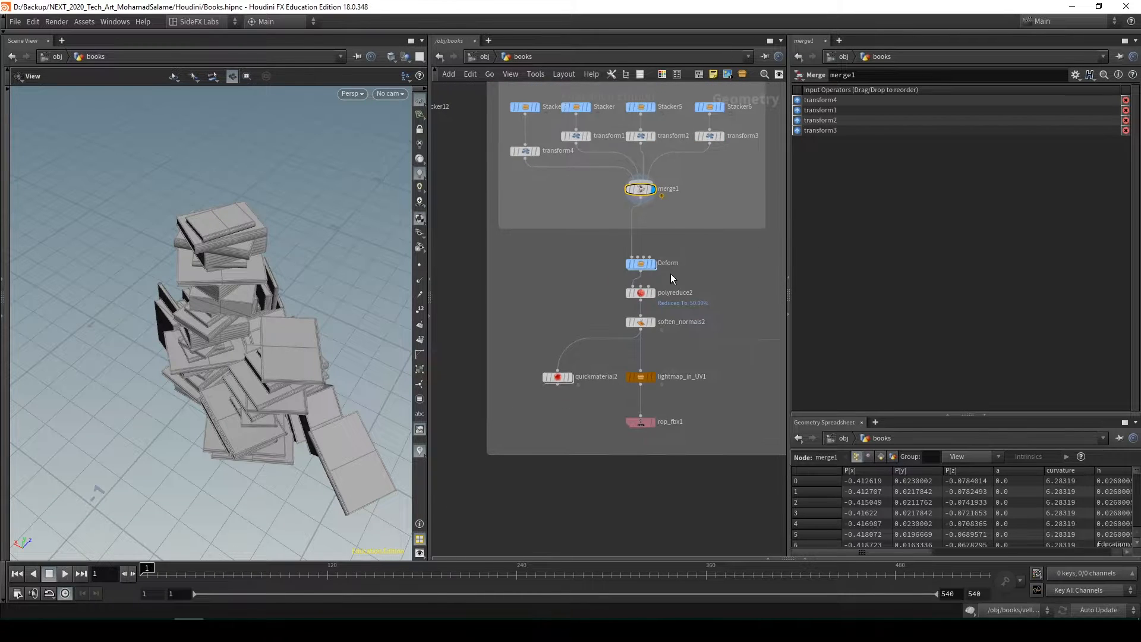
{"action": "left_click", "coordinate": [641, 263]}
{"action": "left_click", "coordinate": [653, 263]}
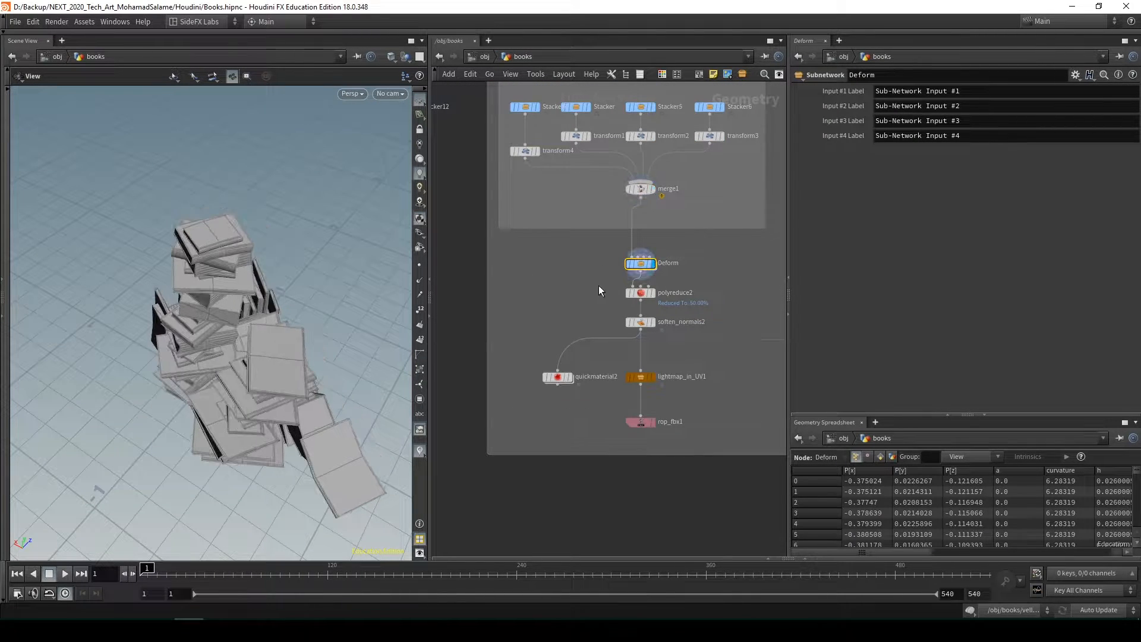
Enter the Deform subnetwork to view the nodes that bend the book pile
{"action": "left_click_drag", "start_coordinate": [237, 404], "coordinate": [365, 331]}
{"action": "double_click", "coordinate": [638, 264]}
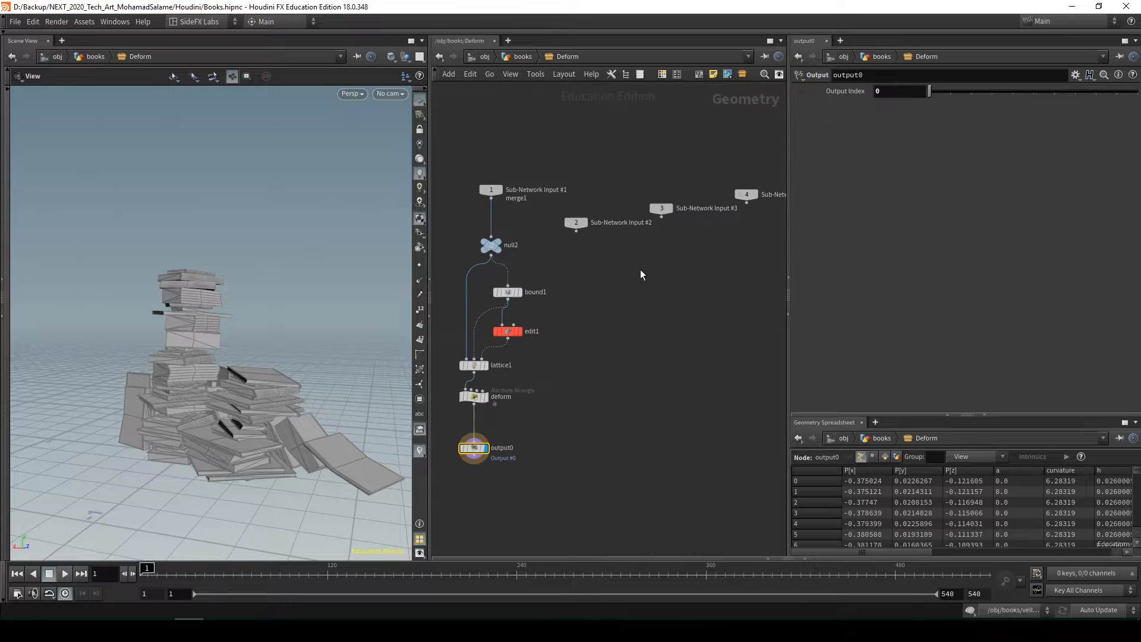
{"action": "key", "text": "u"}
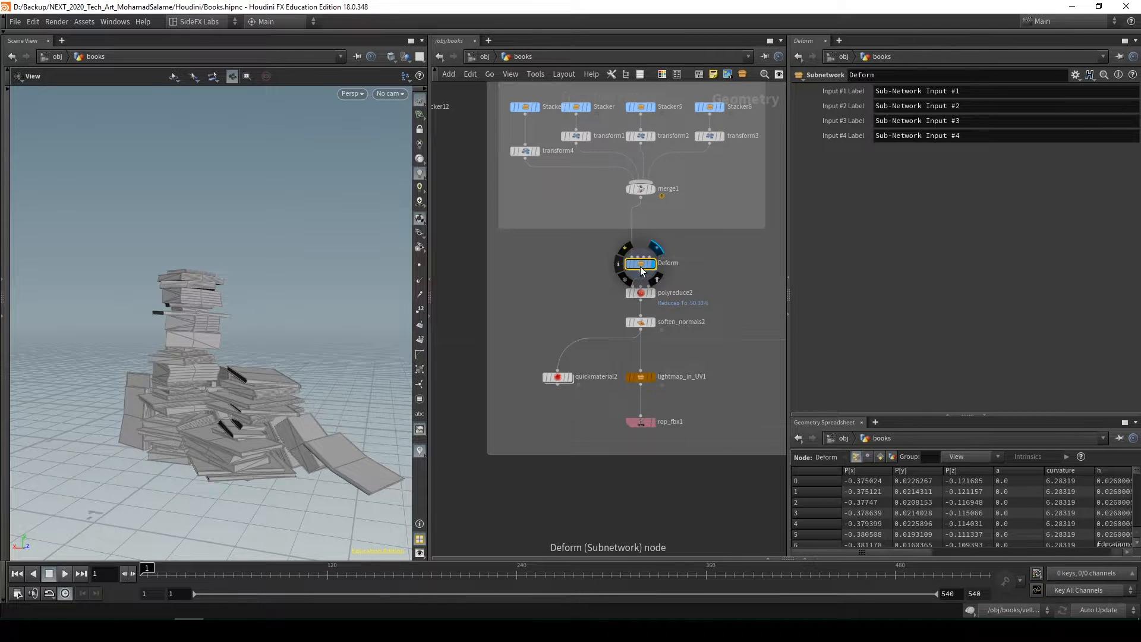
{"action": "double_click", "coordinate": [640, 264]}
{"action": "left_click_drag", "start_coordinate": [253, 405], "coordinate": [176, 390]}
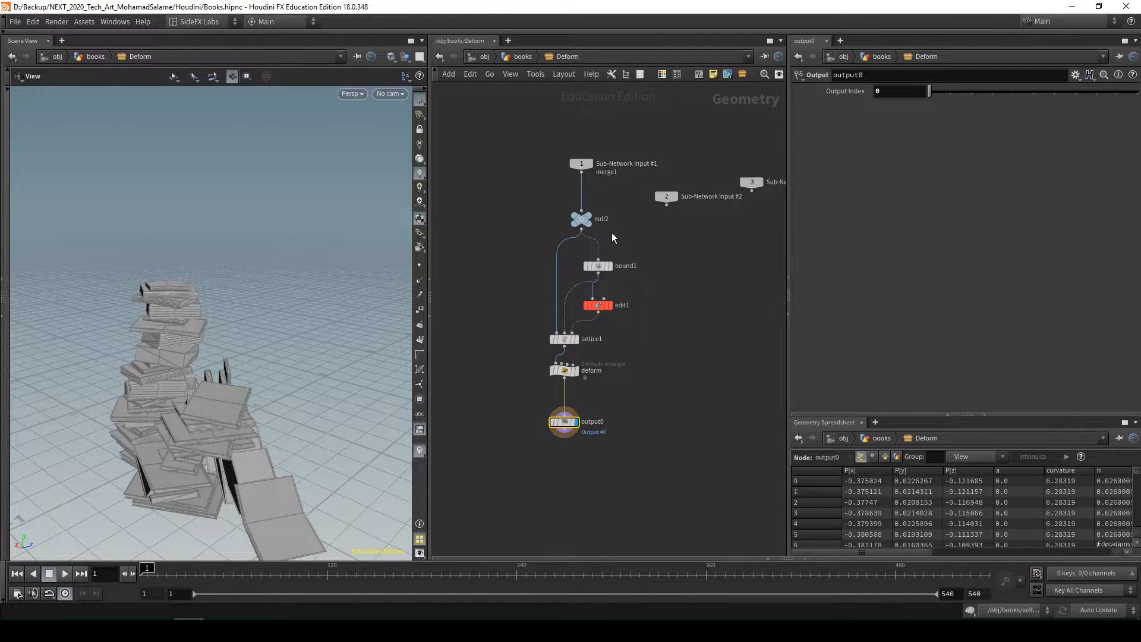
Display null2, bound1 and edit1 one after another to compare the incoming books, the bounding cage and the edited cage
{"action": "left_click", "coordinate": [587, 219]}
{"action": "left_click", "coordinate": [598, 265]}
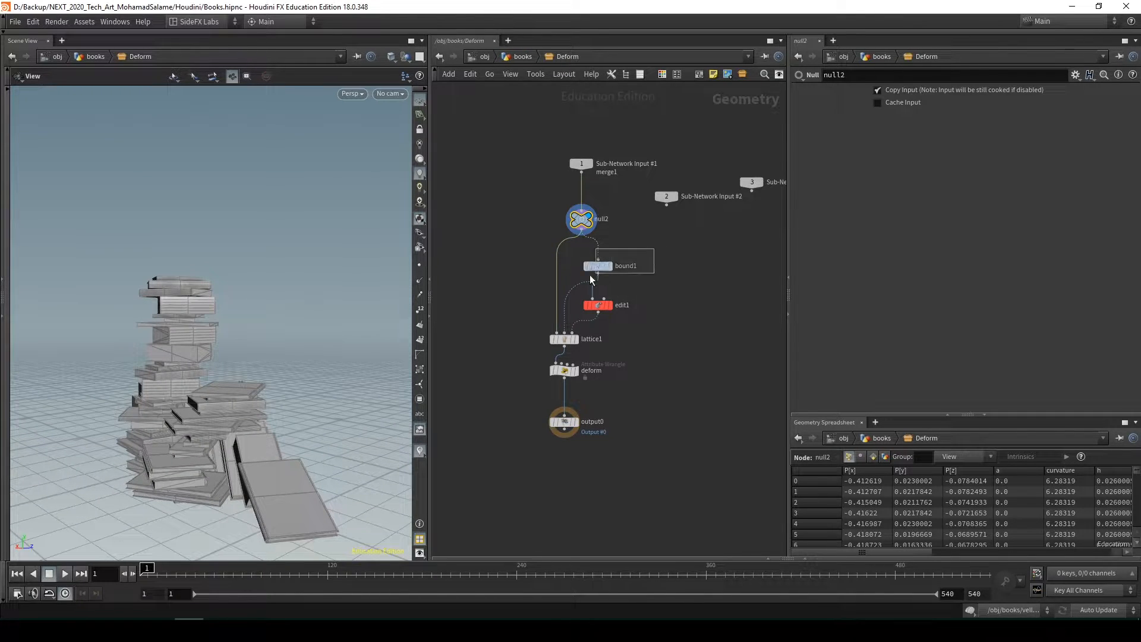
{"action": "key", "text": "r"}
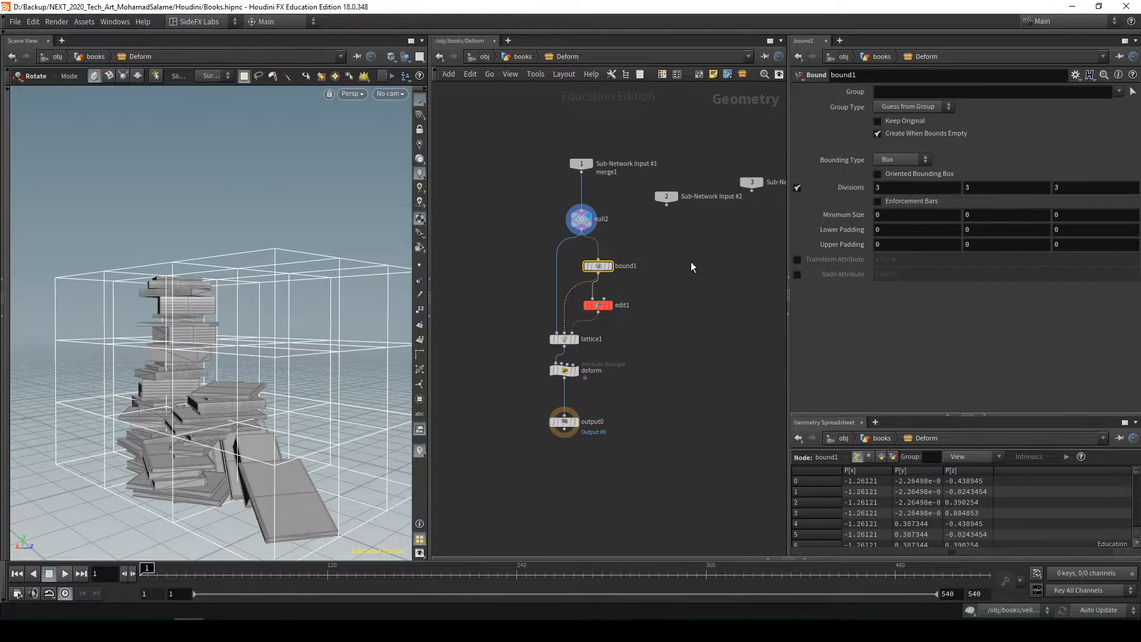
{"action": "left_click", "coordinate": [610, 267]}
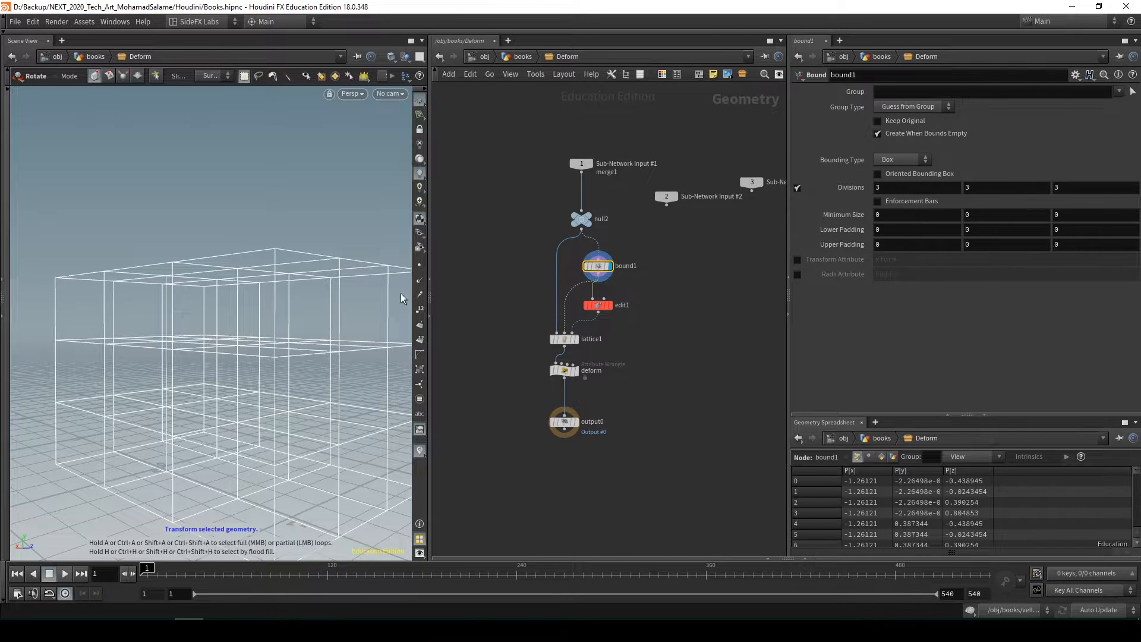
{"action": "left_click", "coordinate": [609, 305]}
{"action": "left_click_drag", "start_coordinate": [301, 253], "coordinate": [315, 322], "text": "alt"}
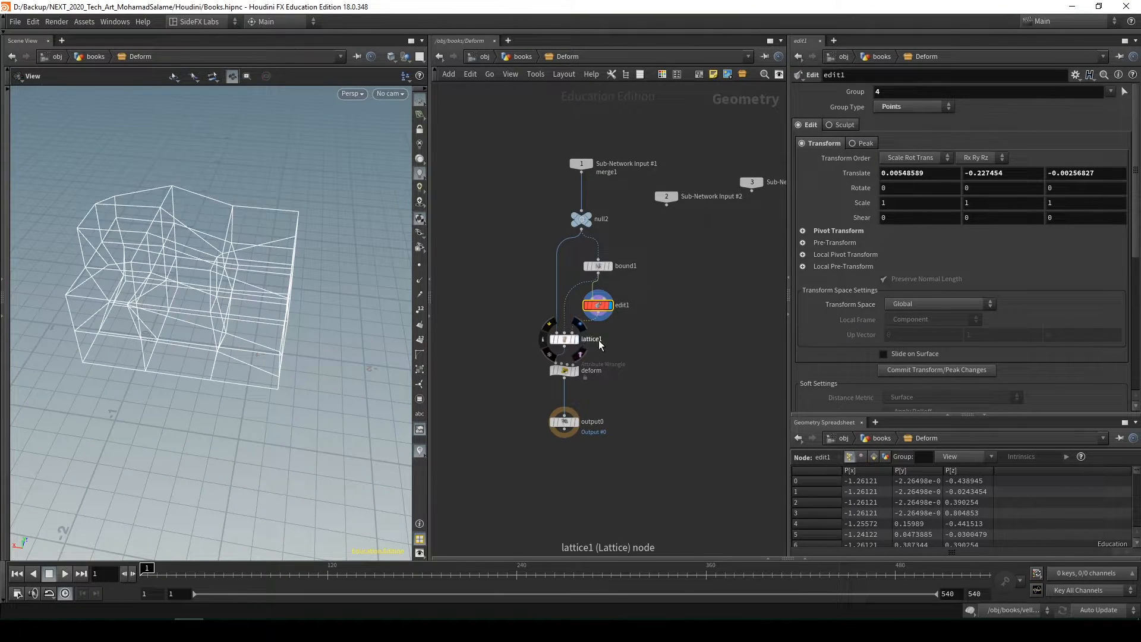
Select and display lattice1 to examine the book pile deformed by the edited cage
{"action": "left_click", "coordinate": [564, 340]}
{"action": "left_click_drag", "start_coordinate": [247, 315], "coordinate": [241, 261], "text": "alt"}
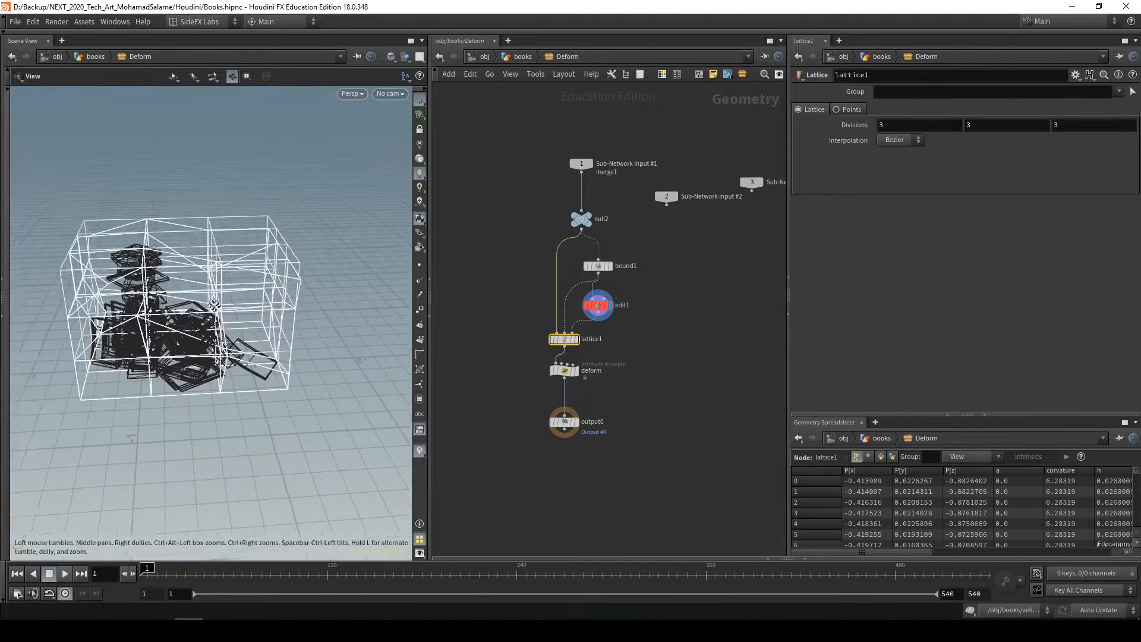
{"action": "right_click_drag", "start_coordinate": [241, 262], "coordinate": [271, 300], "text": "alt"}
{"action": "left_click", "coordinate": [575, 340]}
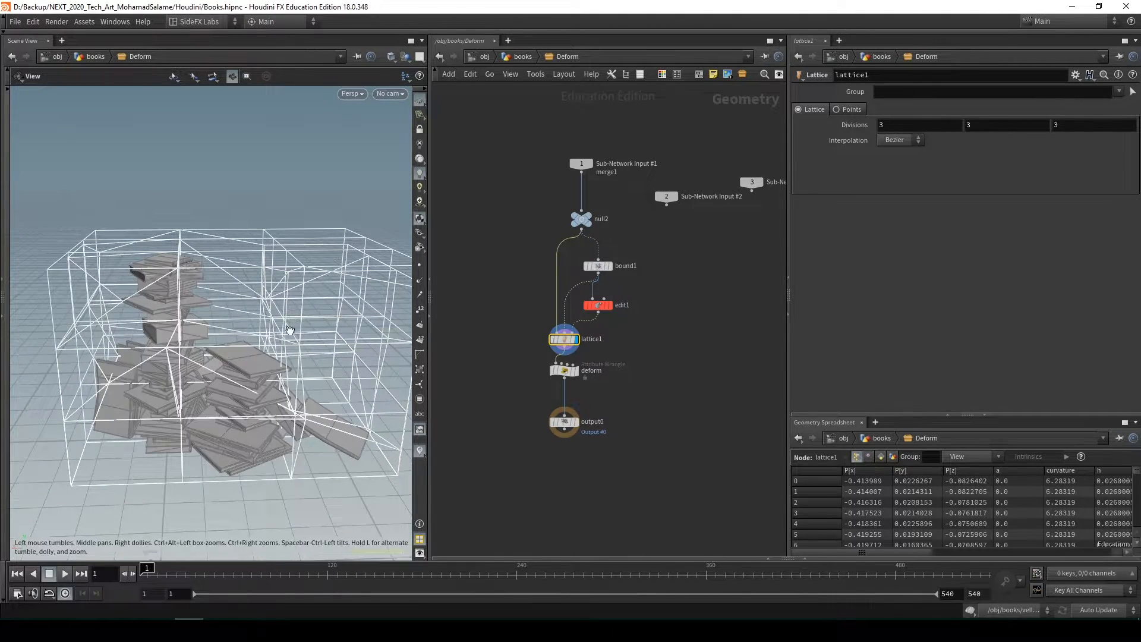
{"action": "mouse_move", "coordinate": [288, 330]}
{"action": "left_mouse_down", "text": "alt"}
{"action": "mouse_move", "coordinate": [324, 248]}
{"action": "mouse_move", "coordinate": [340, 271]}
{"action": "mouse_move", "coordinate": [309, 281]}
{"action": "mouse_move", "coordinate": [328, 257]}
{"action": "left_mouse_up", "text": "alt"}
Review the deform wrangle's code and ramp, display output0, and return to the books network
{"action": "left_click", "coordinate": [574, 370]}
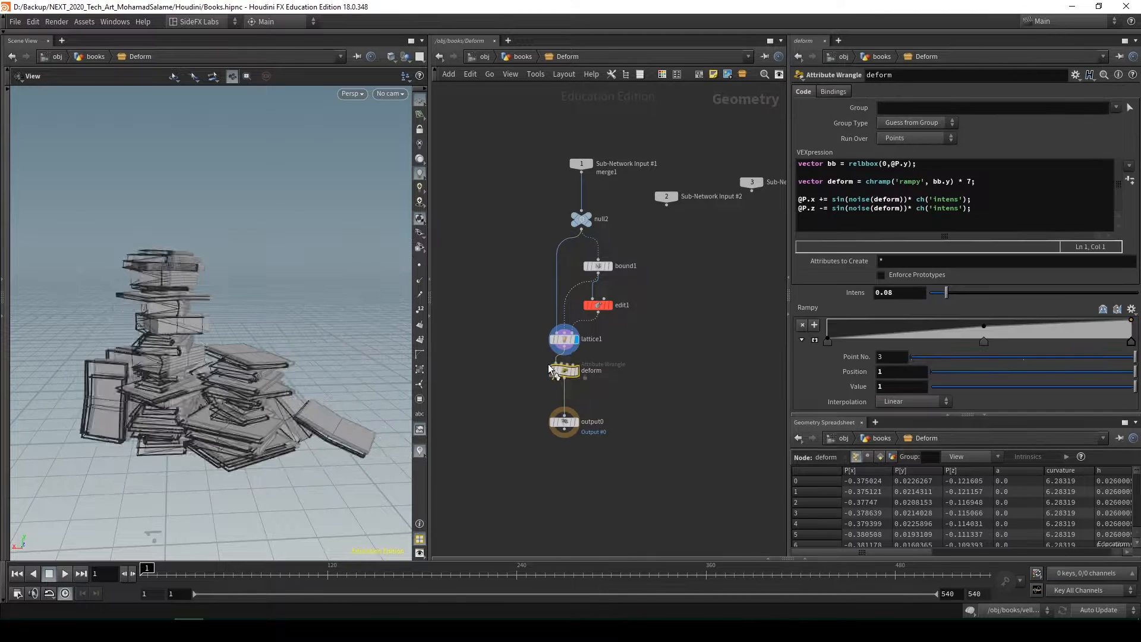
{"action": "left_click", "coordinate": [563, 424]}
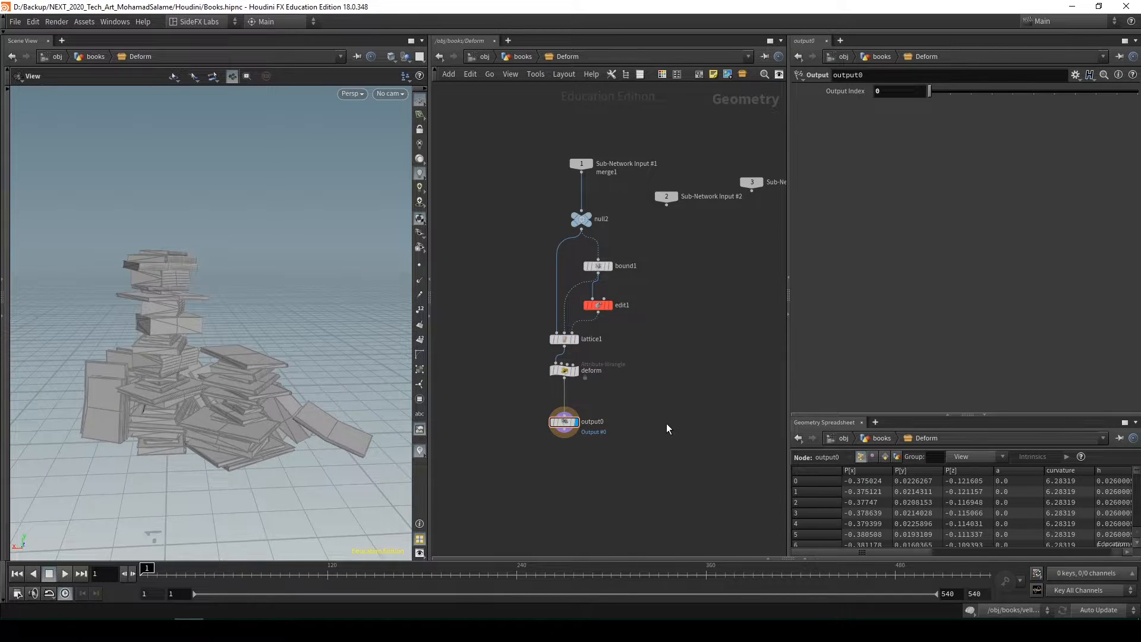
{"action": "key", "text": "u"}
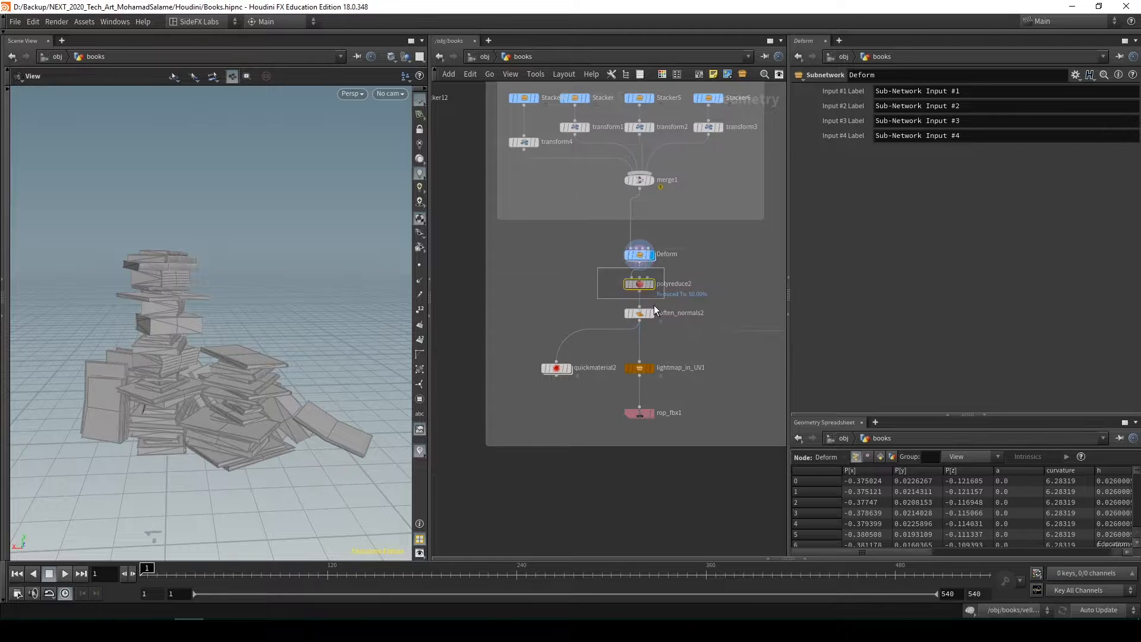
Select and display polyreduce2 below Deform to examine the reduced book mesh up close
{"action": "left_click_drag", "start_coordinate": [653, 305], "coordinate": [654, 302]}
{"action": "left_click", "coordinate": [652, 284]}
{"action": "scroll", "coordinate": [222, 374], "scroll_direction": "up", "scroll_amount": 4}
{"action": "left_click_drag", "start_coordinate": [222, 375], "coordinate": [193, 395]}
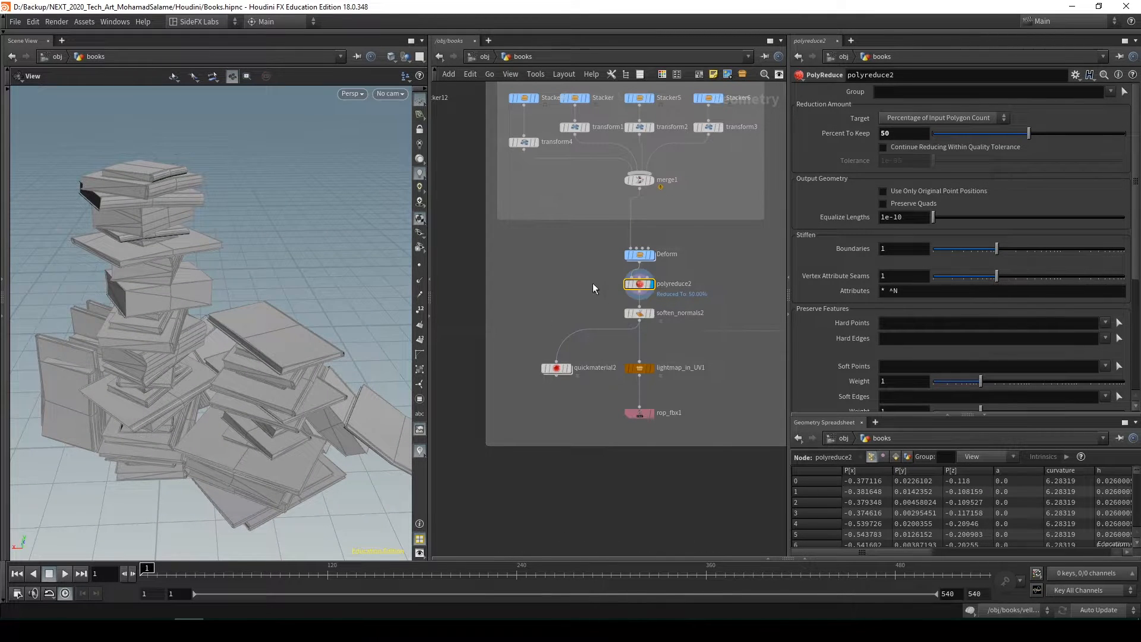
Select and display soften_normals2 to check the softened normals on the book pile
{"action": "middle_click_drag", "start_coordinate": [705, 308], "coordinate": [687, 284]}
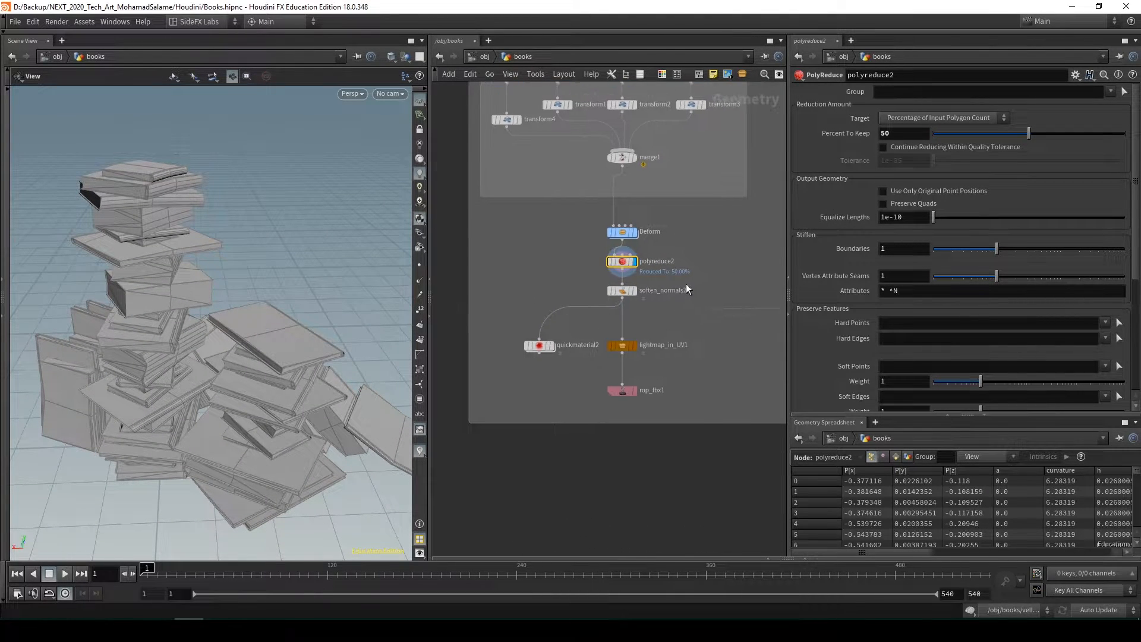
{"action": "left_click_drag", "start_coordinate": [644, 297], "coordinate": [646, 299]}
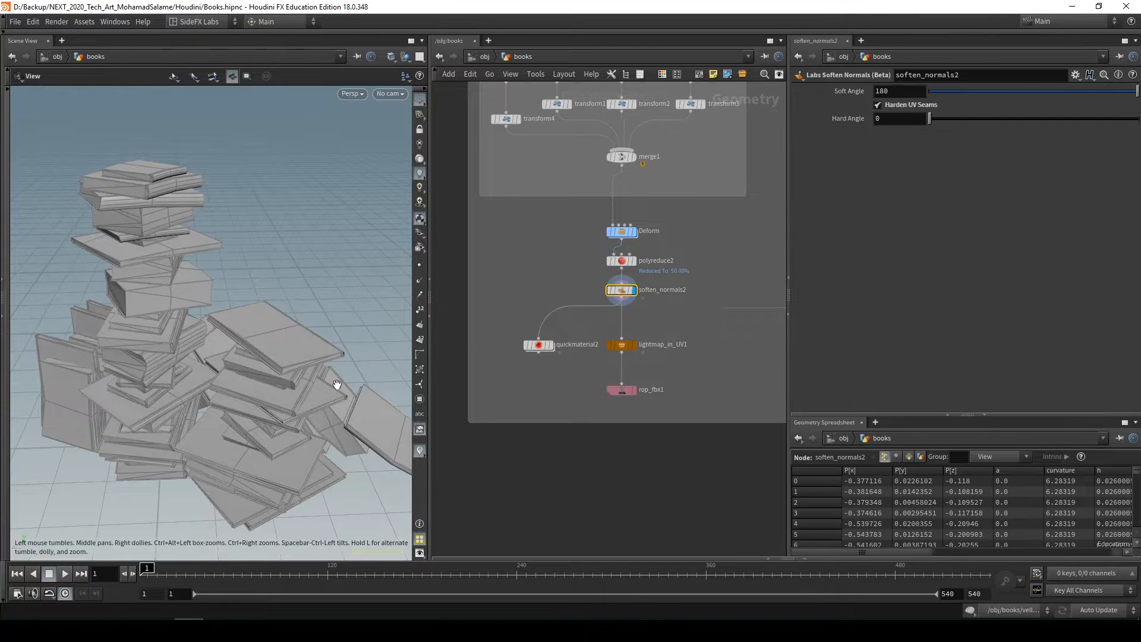
{"action": "left_click", "coordinate": [633, 290]}
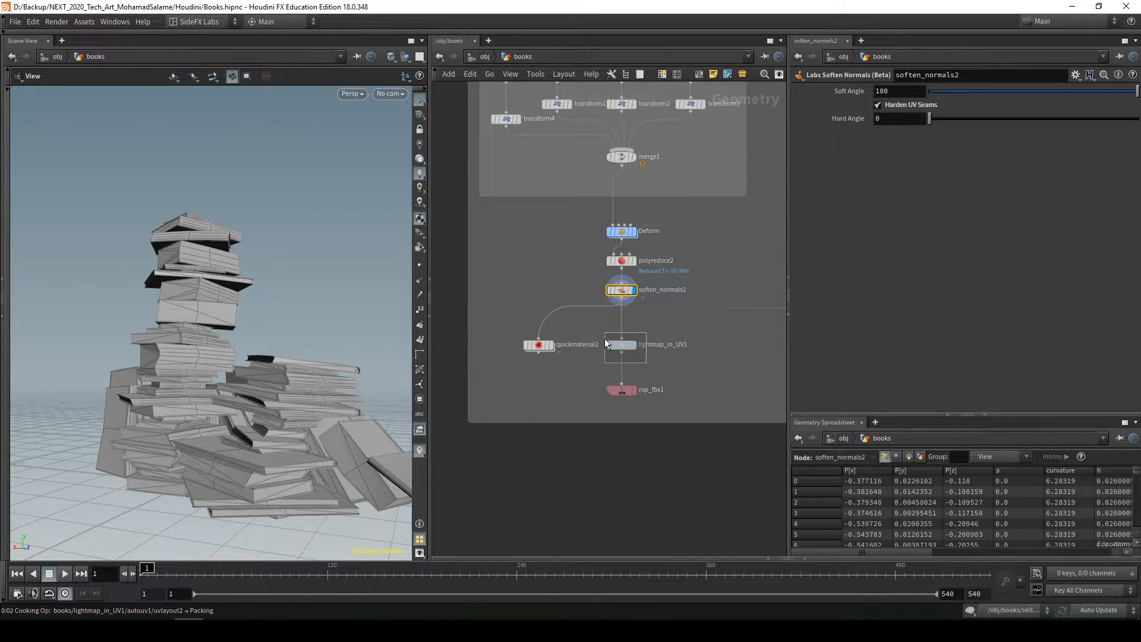
Select and display lightmap_in_UV1, and review its place beside quickmaterial2 and above rop_fbx1
{"action": "left_click_drag", "start_coordinate": [653, 361], "coordinate": [648, 351]}
{"action": "left_click", "coordinate": [634, 345]}
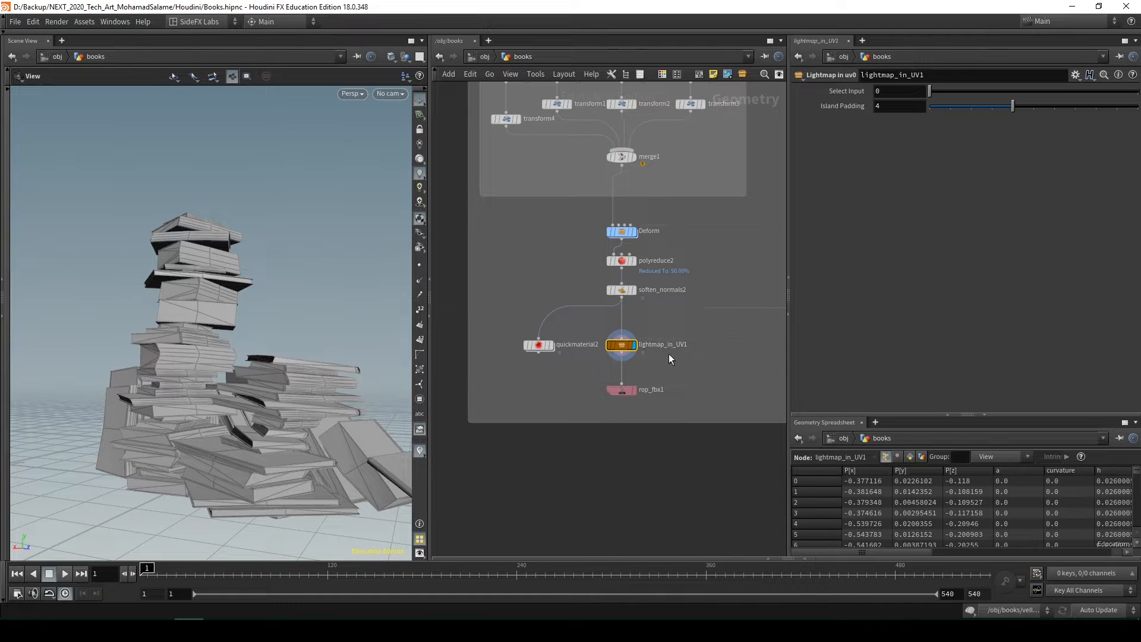
{"action": "mouse_move", "coordinate": [627, 336]}
{"action": "middle_click_drag", "start_coordinate": [665, 365], "coordinate": [702, 360]}
{"action": "left_click_drag", "start_coordinate": [581, 344], "coordinate": [568, 344]}
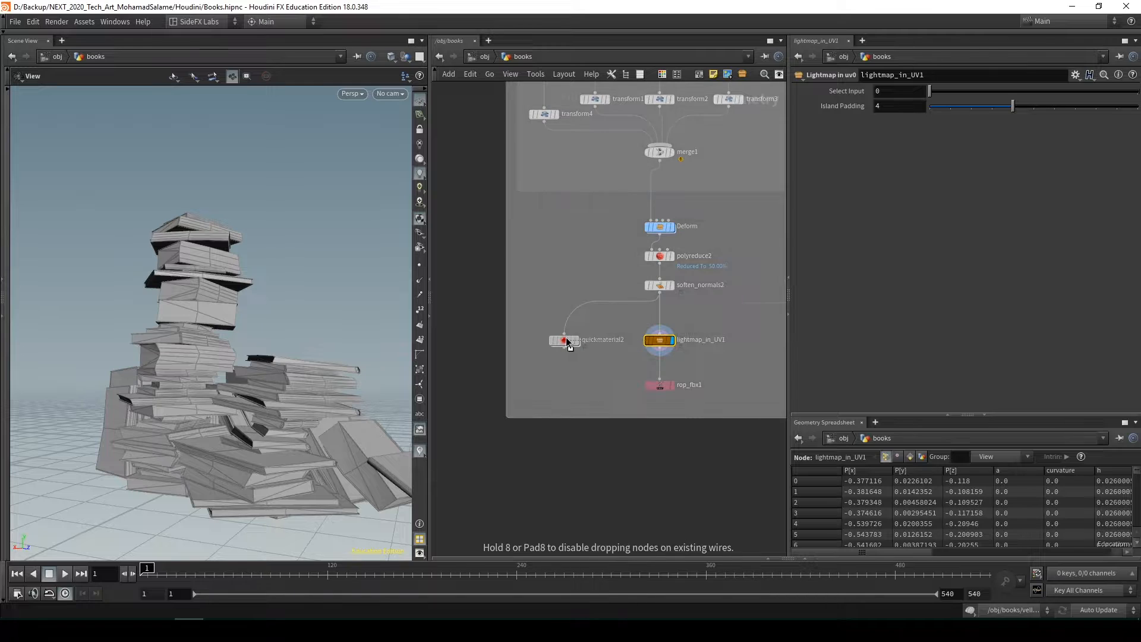
{"action": "middle_click_drag", "start_coordinate": [686, 347], "coordinate": [662, 350]}
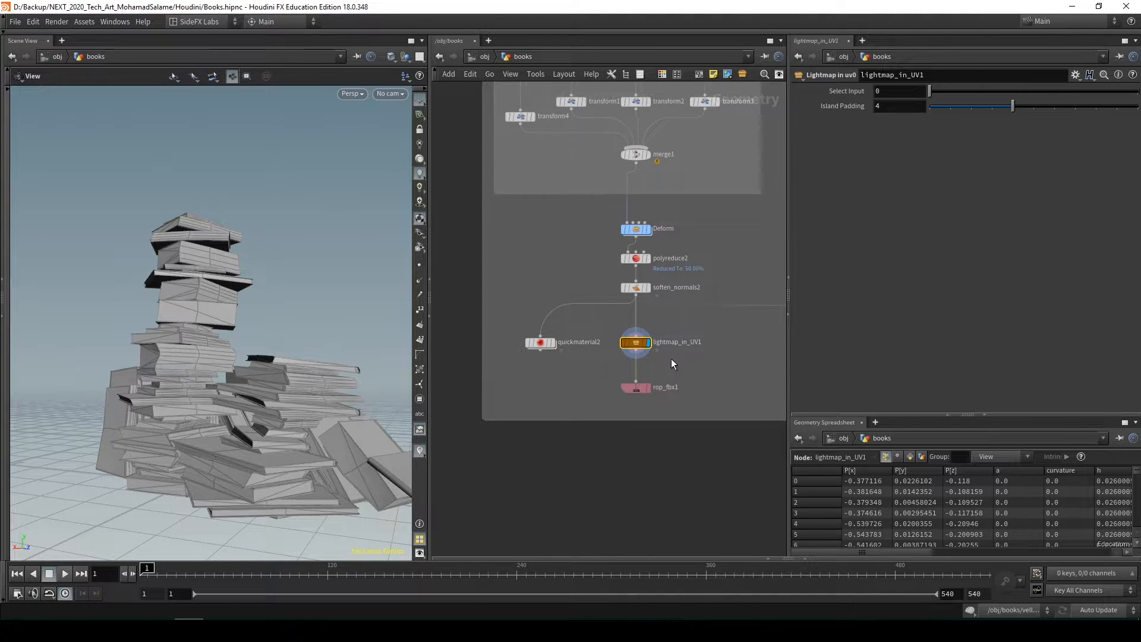
{"action": "scroll", "coordinate": [681, 357], "scroll_direction": "down", "scroll_amount": 2}
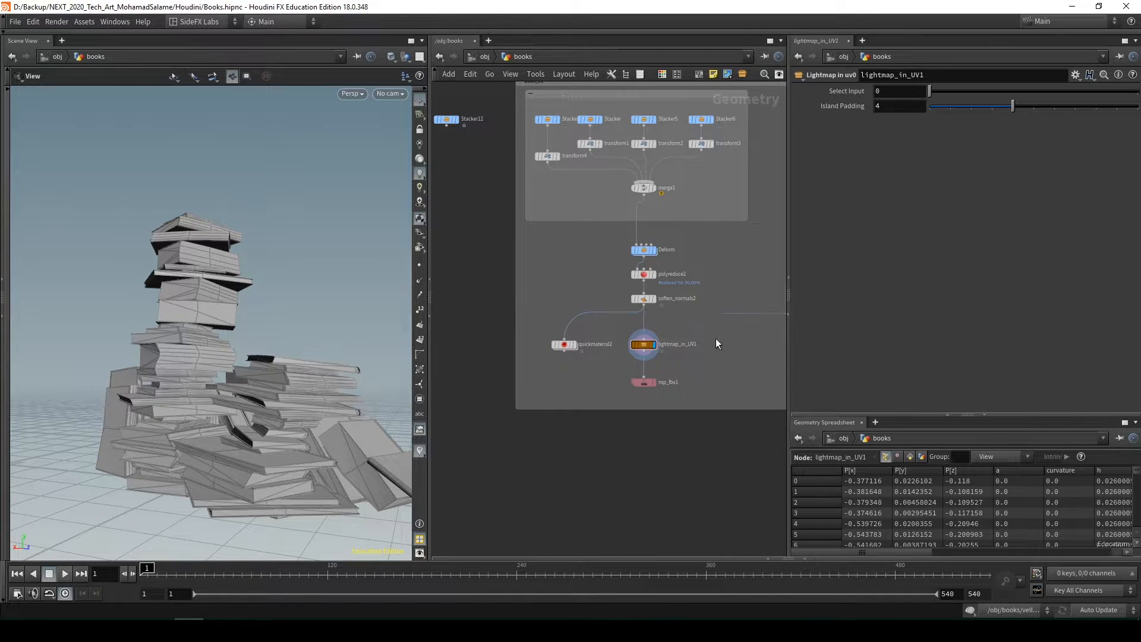
Display the quickmaterial2 node and view the textured book pile from several angles
{"action": "left_click", "coordinate": [534, 341]}
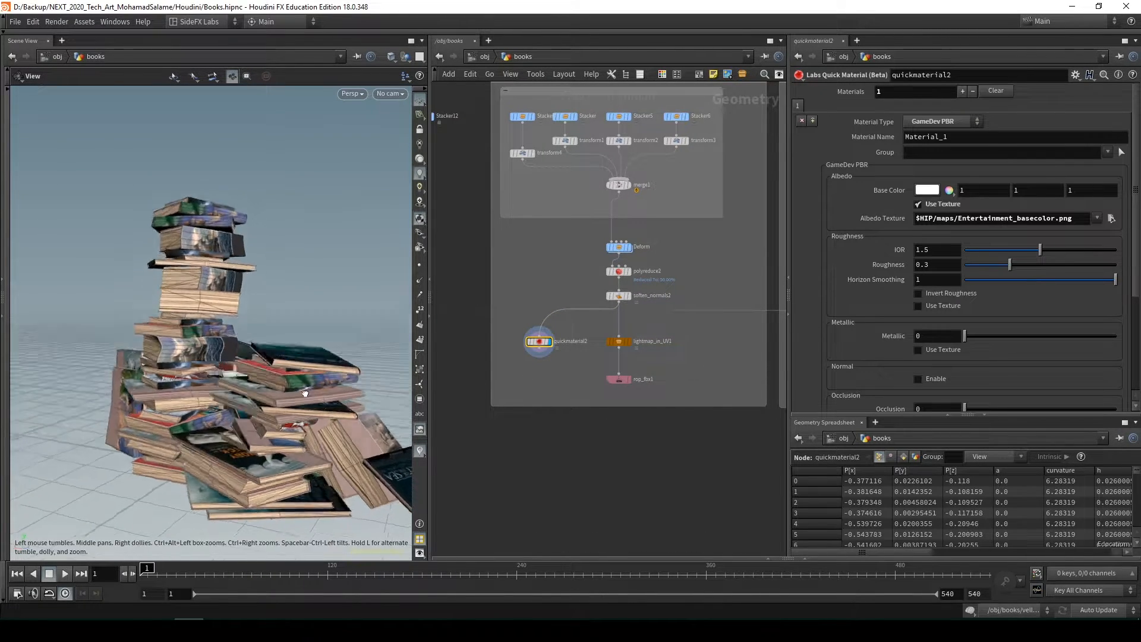
{"action": "left_click_drag", "start_coordinate": [304, 393], "coordinate": [286, 420]}
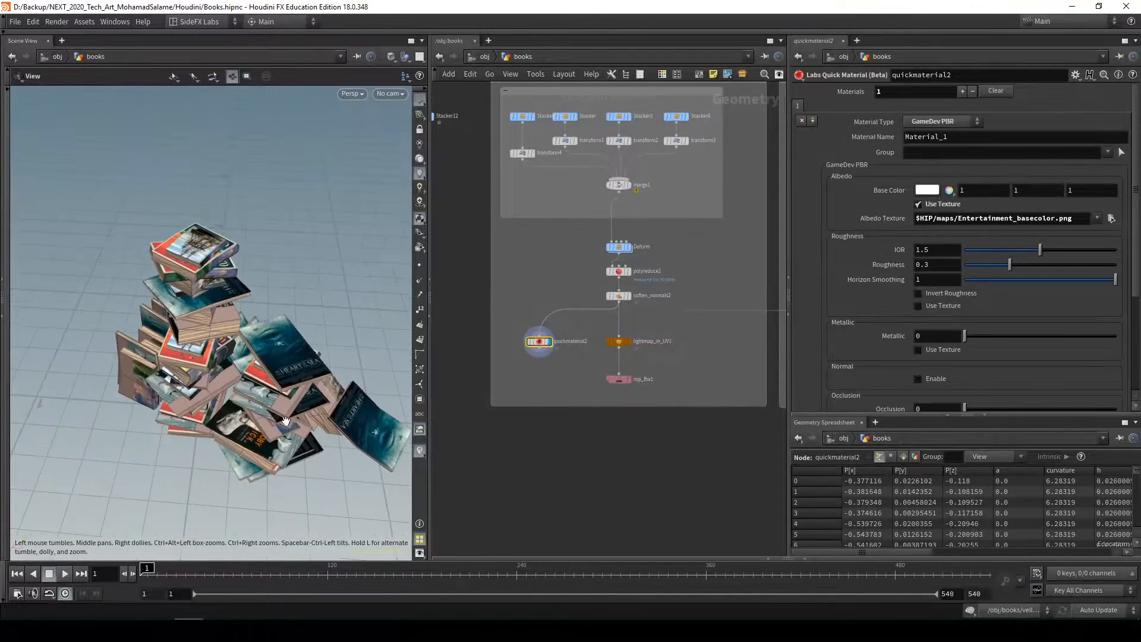
{"action": "mouse_move", "coordinate": [274, 344]}
{"action": "left_mouse_down"}
{"action": "mouse_move", "coordinate": [282, 331]}
{"action": "mouse_move", "coordinate": [310, 344]}
{"action": "mouse_move", "coordinate": [285, 340]}
{"action": "left_mouse_up"}
{"action": "scroll", "coordinate": [525, 348], "scroll_direction": "up", "scroll_amount": 2}
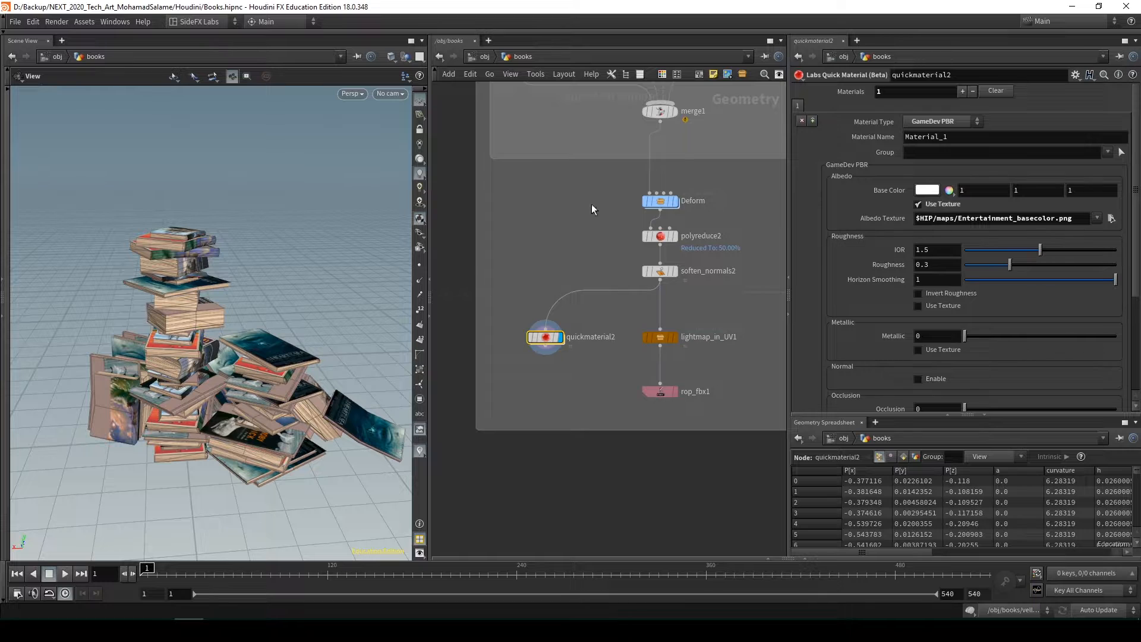
Split the viewport into two stacked views and show the books' UV layout in the lower one
{"action": "left_click", "coordinate": [419, 58]}
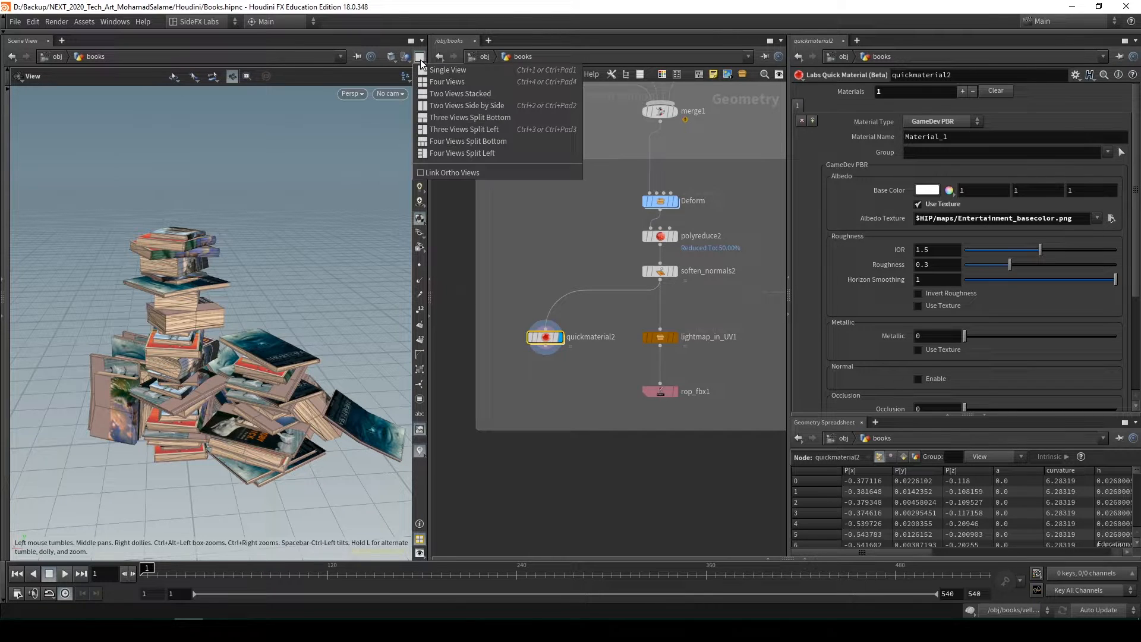
{"action": "left_click", "coordinate": [469, 94]}
{"action": "left_click_drag", "start_coordinate": [224, 406], "coordinate": [212, 468]}
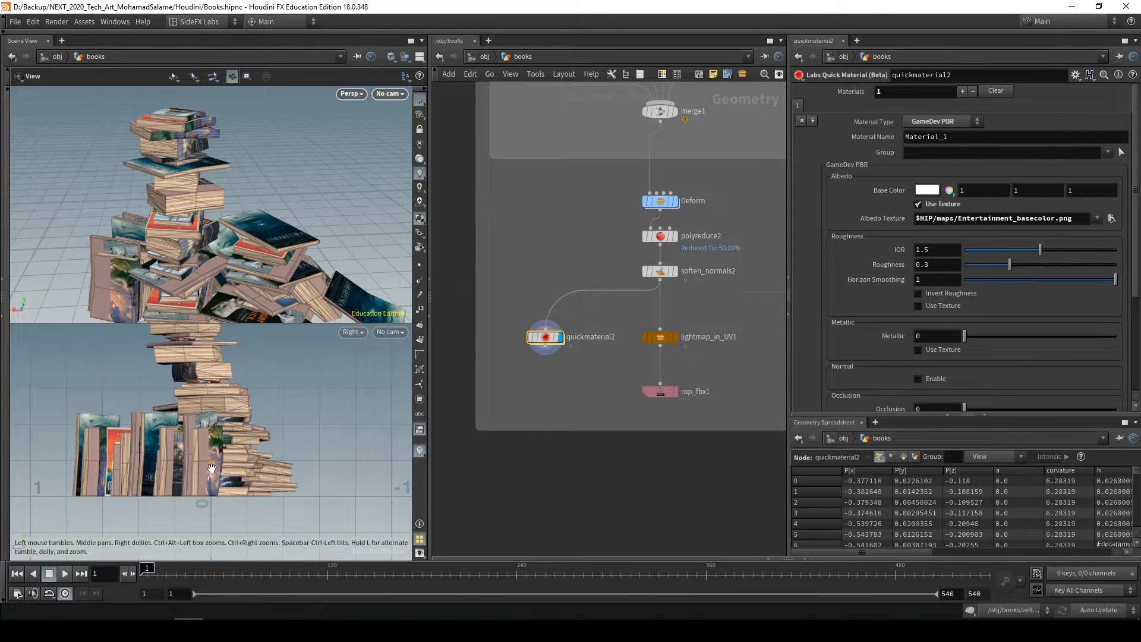
{"action": "key", "text": "space+5"}
{"action": "scroll", "coordinate": [218, 416], "scroll_direction": "down", "scroll_amount": 4}
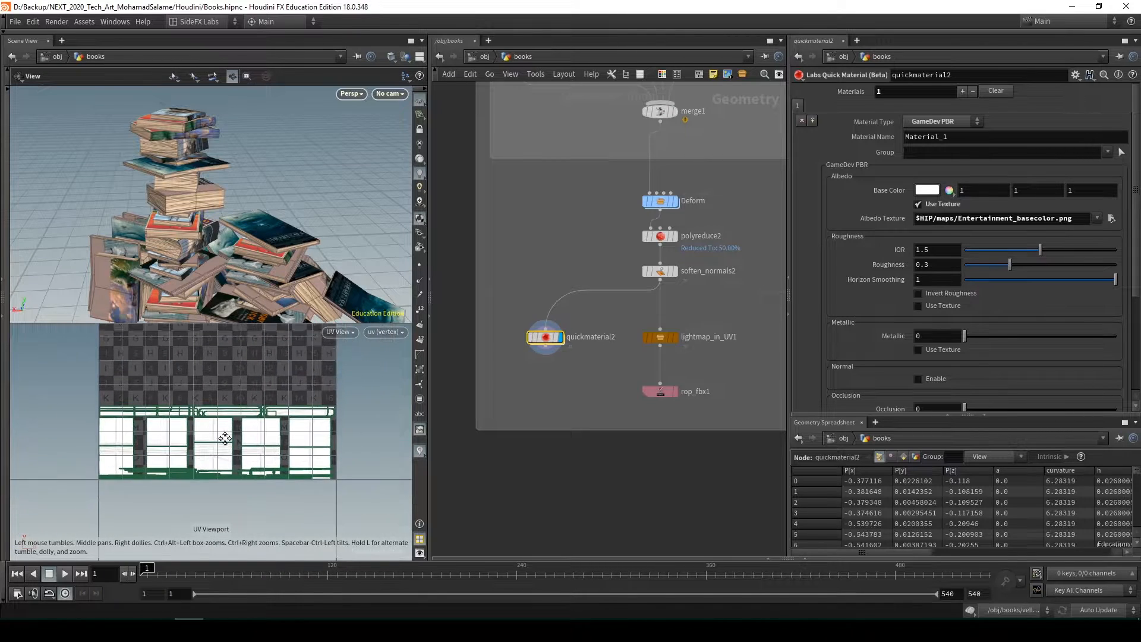
{"action": "middle_click_drag", "start_coordinate": [224, 438], "coordinate": [250, 483]}
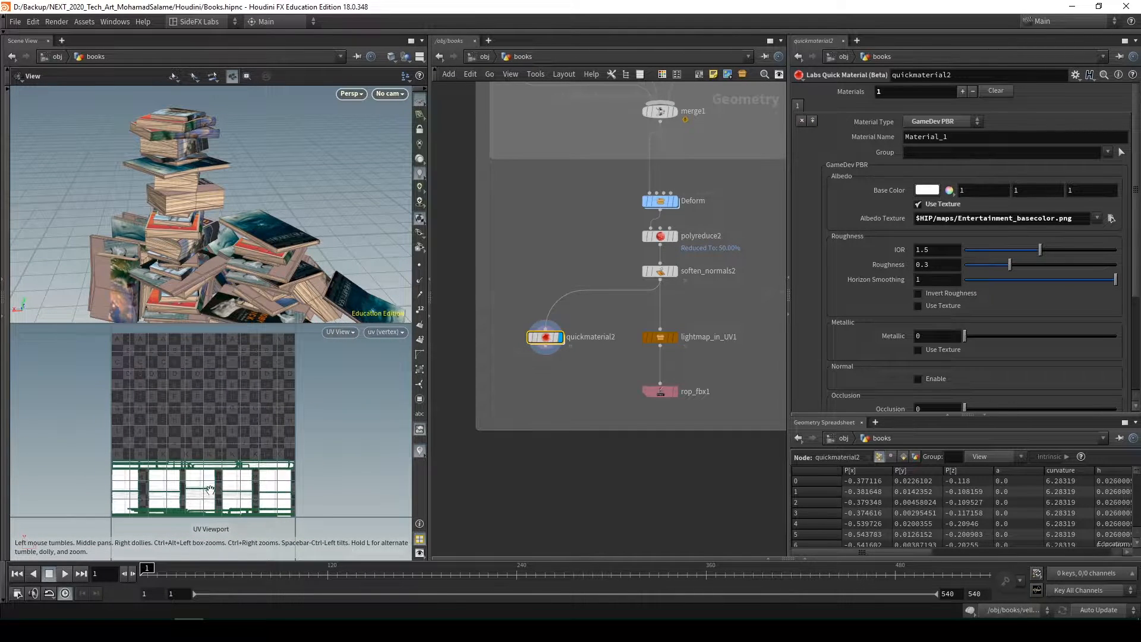
{"action": "scroll", "coordinate": [210, 490], "scroll_direction": "up", "scroll_amount": 3}
{"action": "middle_click_drag", "start_coordinate": [139, 480], "coordinate": [161, 473]}
{"action": "scroll", "coordinate": [241, 495], "scroll_direction": "down", "scroll_amount": 2}
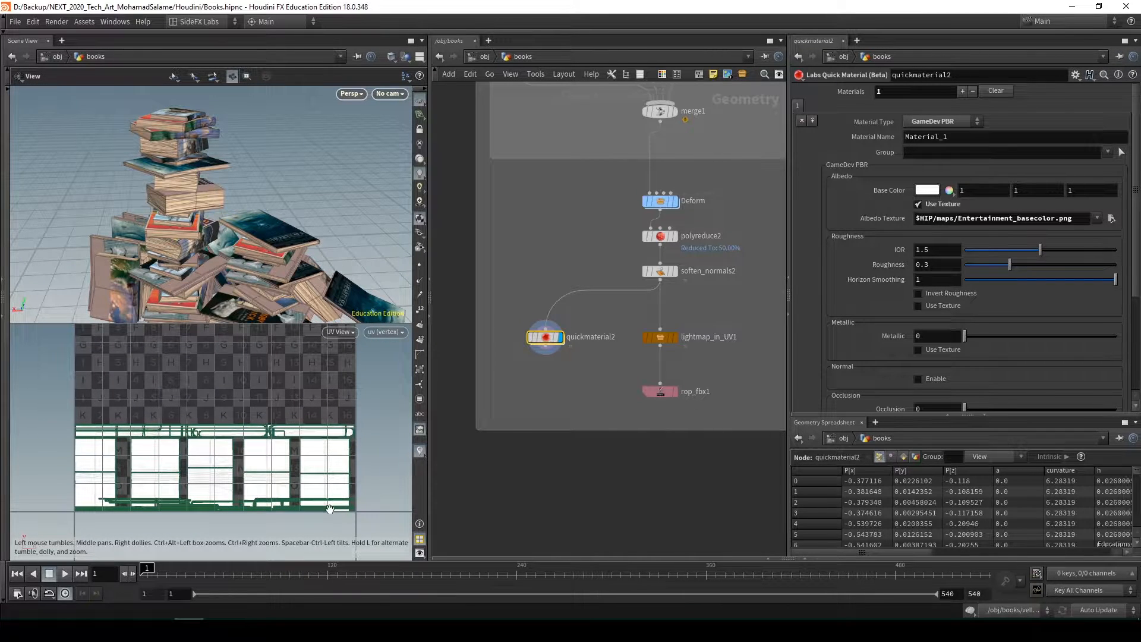
Examine the textured covers, spines and page edges of the books up close against the UV layout
{"action": "left_click_drag", "start_coordinate": [236, 169], "coordinate": [262, 205]}
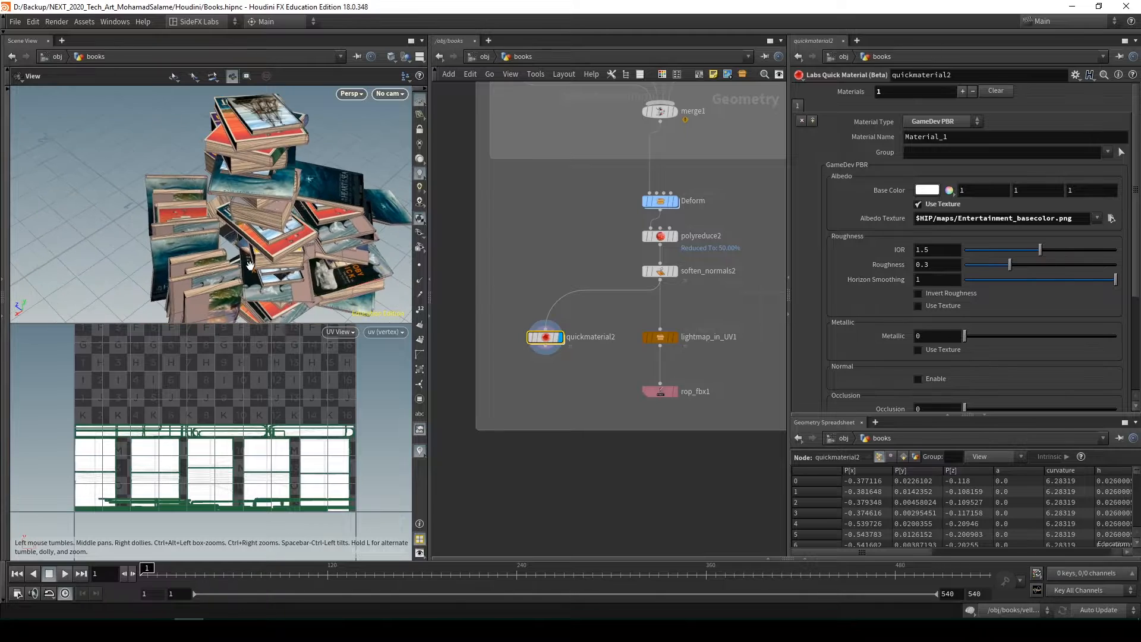
{"action": "scroll", "coordinate": [237, 220], "scroll_direction": "up", "scroll_amount": 4}
{"action": "middle_click_drag", "start_coordinate": [214, 256], "coordinate": [228, 228]}
{"action": "left_click_drag", "start_coordinate": [221, 277], "coordinate": [245, 309]}
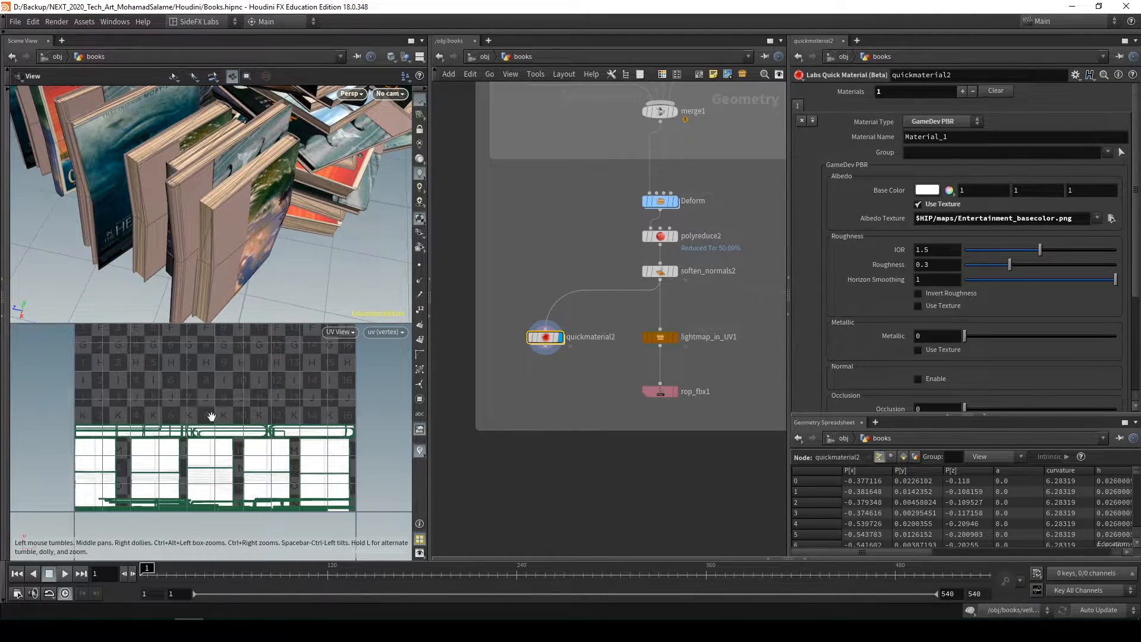
{"action": "left_click_drag", "start_coordinate": [227, 209], "coordinate": [278, 157]}
{"action": "scroll", "coordinate": [278, 157], "scroll_direction": "up", "scroll_amount": 4}
{"action": "left_click_drag", "start_coordinate": [179, 239], "coordinate": [206, 224]}
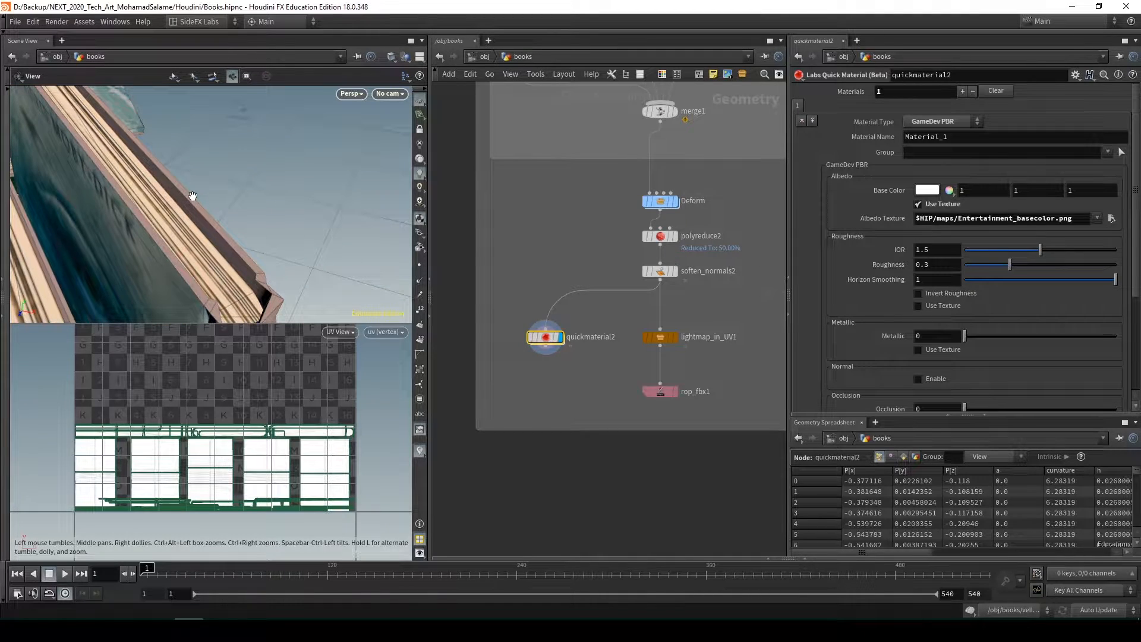
{"action": "left_click_drag", "start_coordinate": [185, 190], "coordinate": [228, 164]}
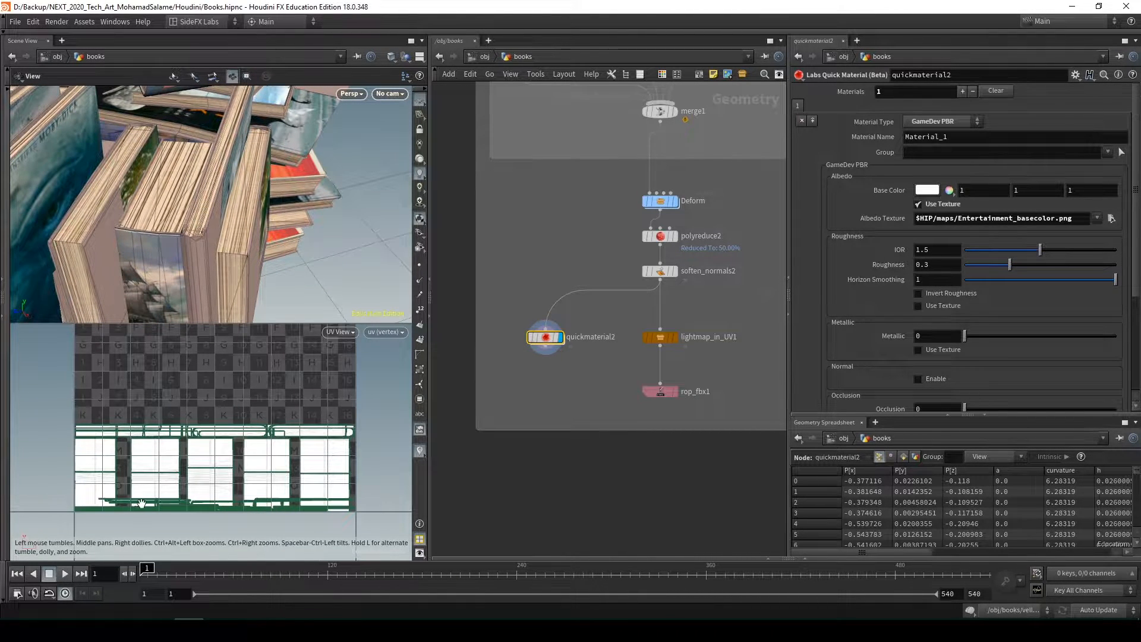
{"action": "left_click_drag", "start_coordinate": [171, 258], "coordinate": [233, 483]}
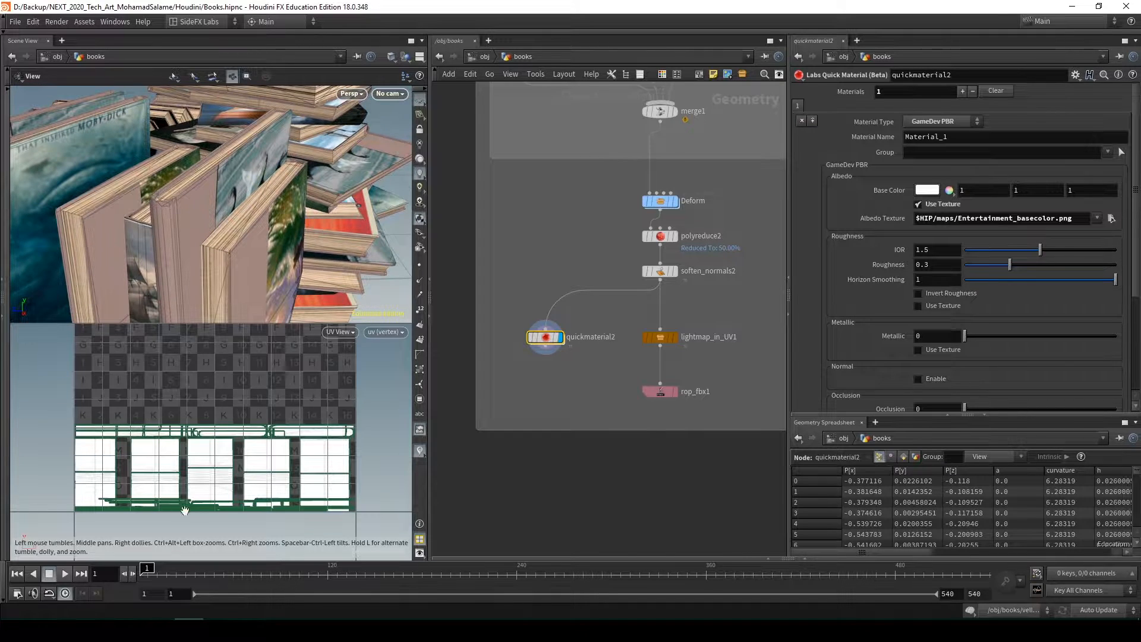
{"action": "left_click_drag", "start_coordinate": [243, 204], "coordinate": [211, 177]}
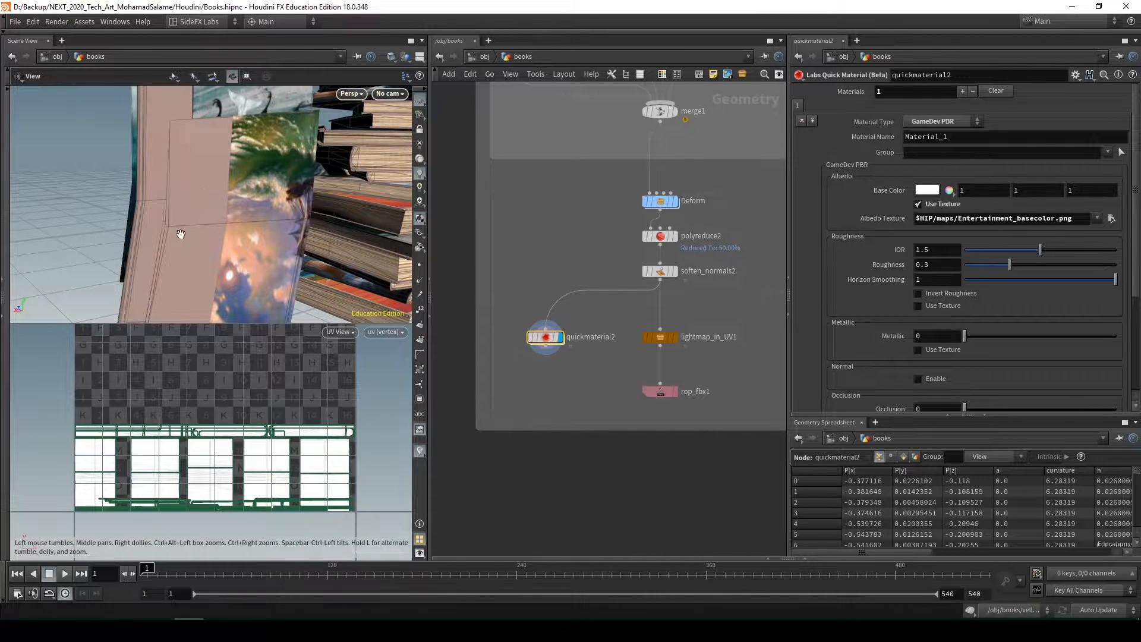
{"action": "right_click_drag", "start_coordinate": [187, 189], "coordinate": [178, 238]}
{"action": "left_click_drag", "start_coordinate": [178, 238], "coordinate": [259, 222]}
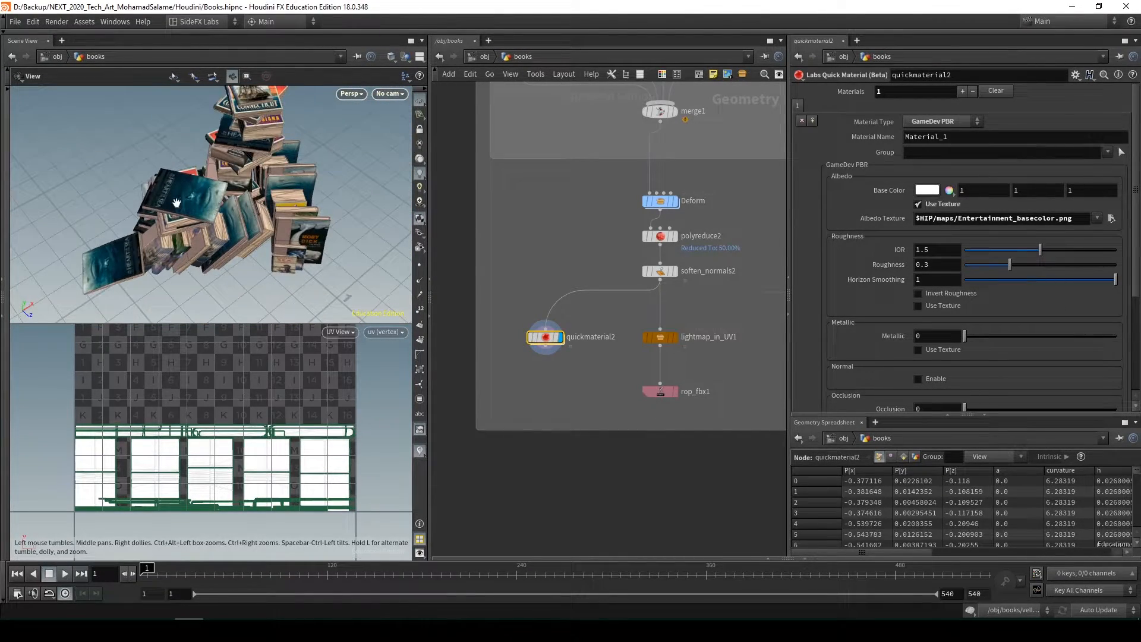
Review the textured book pile against its UV layout, and return the viewport to a single perspective view
{"action": "left_click_drag", "start_coordinate": [177, 203], "coordinate": [59, 236]}
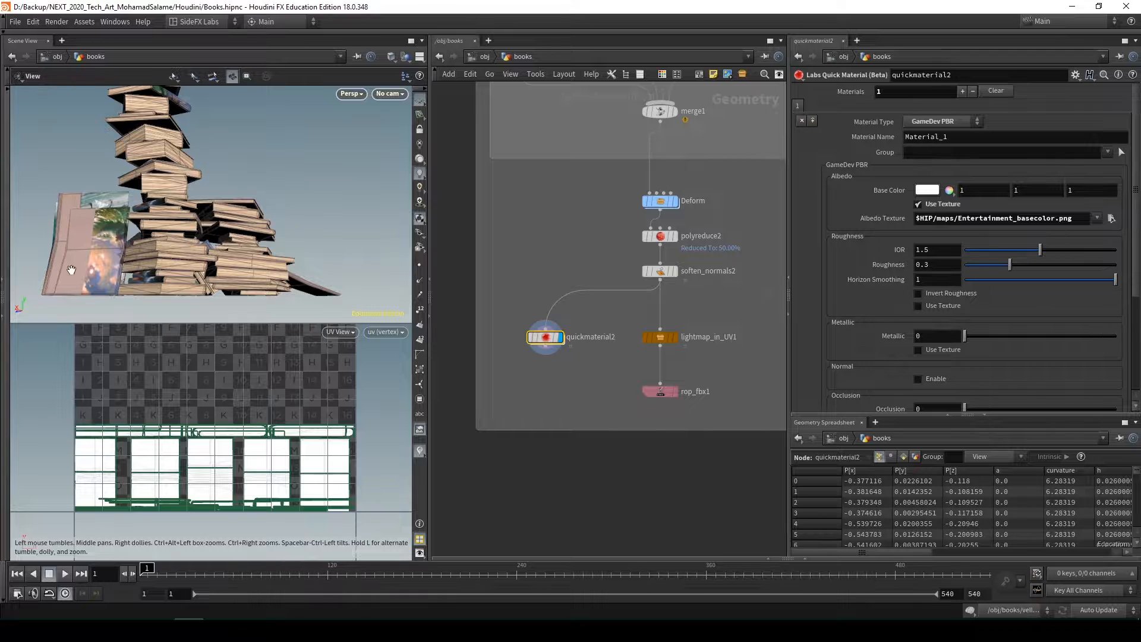
{"action": "left_click_drag", "start_coordinate": [160, 208], "coordinate": [199, 261]}
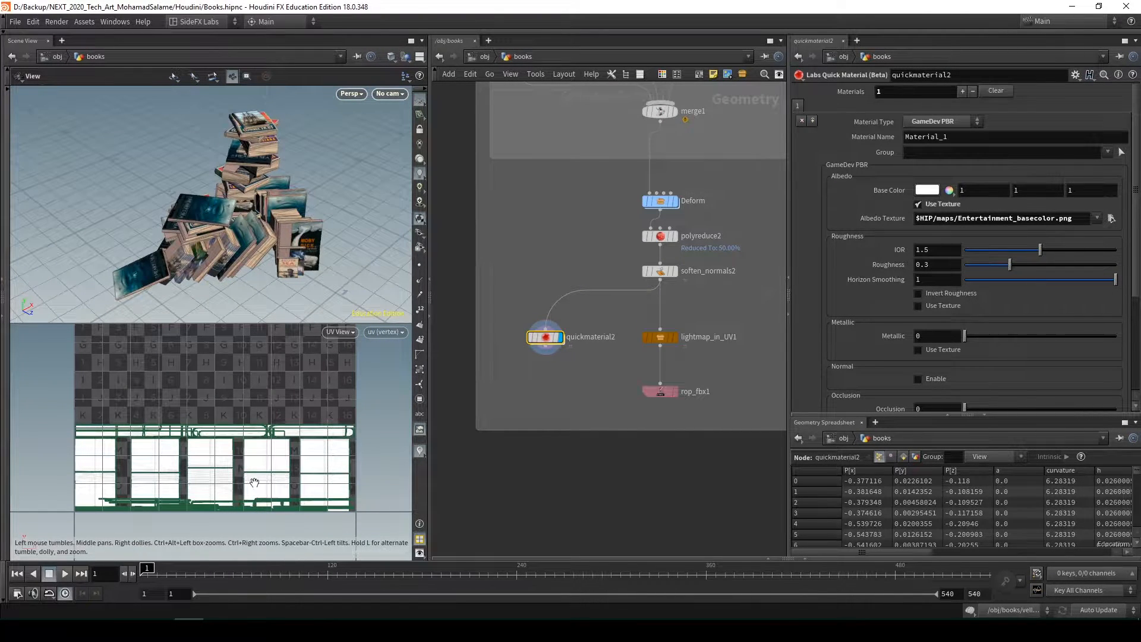
{"action": "scroll", "coordinate": [254, 482], "scroll_direction": "down", "scroll_amount": 3}
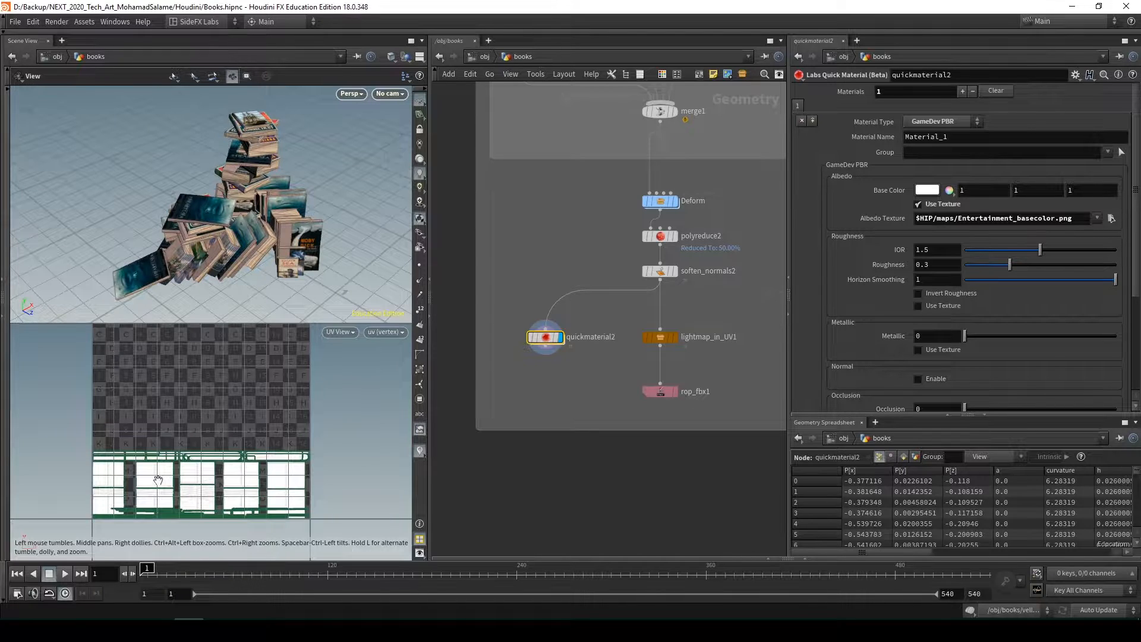
{"action": "scroll", "coordinate": [244, 493], "scroll_direction": "down", "scroll_amount": 2}
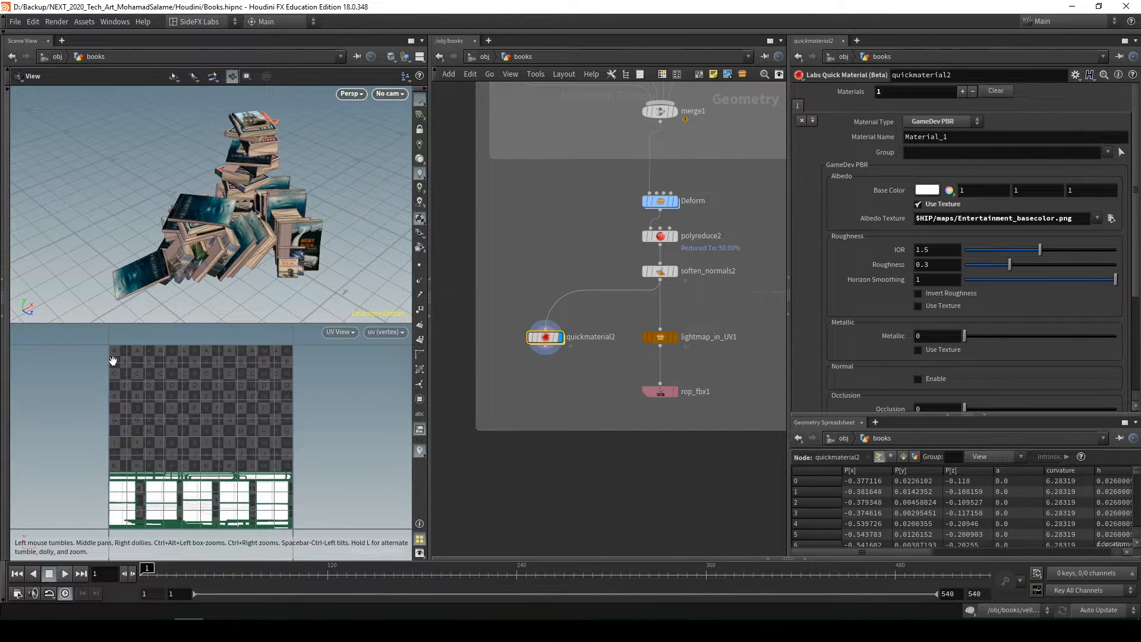
{"action": "key", "text": "space+b"}
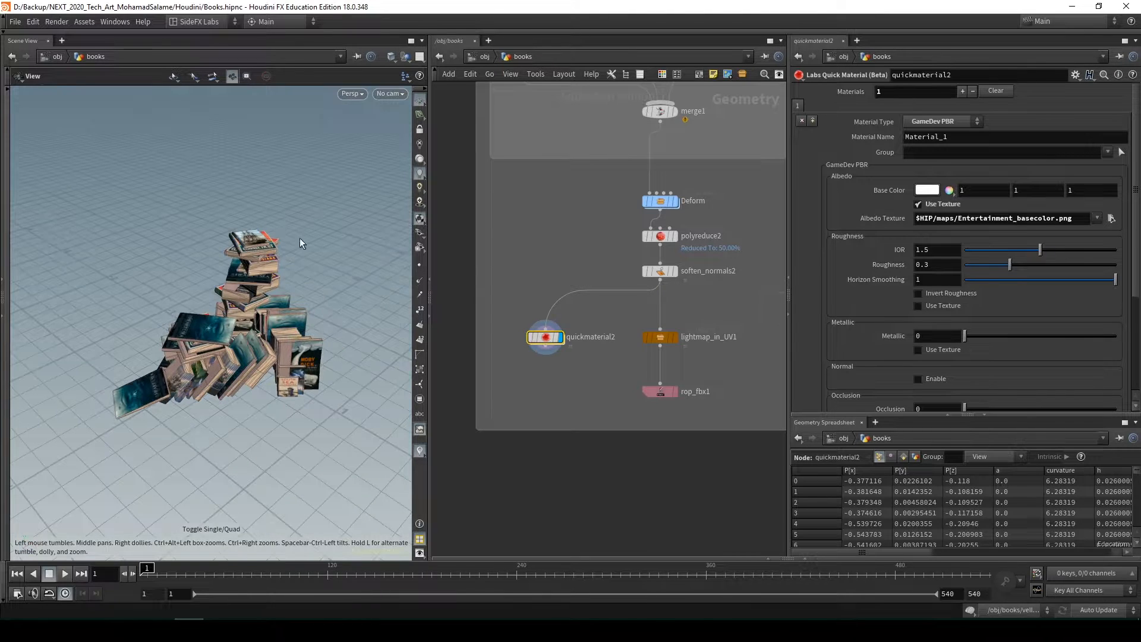
{"action": "scroll", "coordinate": [312, 362], "scroll_direction": "up", "scroll_amount": 4}
{"action": "left_click_drag", "start_coordinate": [311, 361], "coordinate": [297, 315]}
Display the timewarp2 node in the green Paper Vellum Sim for VAT box and play back the flying paper simulation
{"action": "scroll", "coordinate": [595, 408], "scroll_direction": "down", "scroll_amount": 5}
{"action": "middle_click_drag", "start_coordinate": [595, 411], "coordinate": [570, 443]}
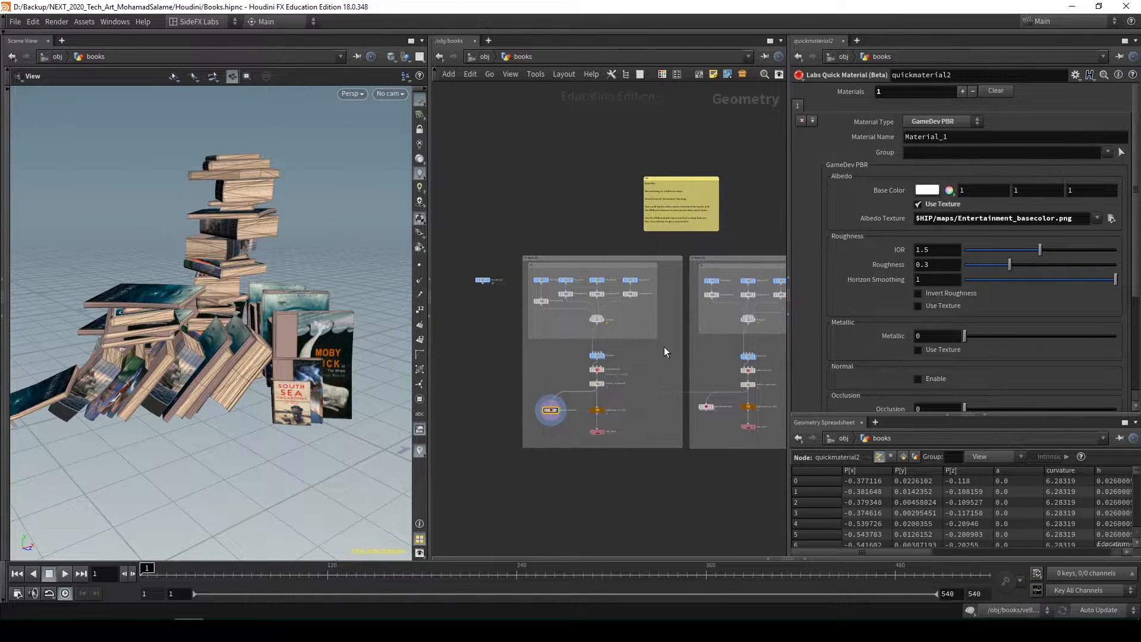
{"action": "middle_click_drag", "start_coordinate": [646, 357], "coordinate": [514, 314]}
{"action": "scroll", "coordinate": [568, 313], "scroll_direction": "down", "scroll_amount": 2}
{"action": "middle_click_drag", "start_coordinate": [557, 363], "coordinate": [510, 365]}
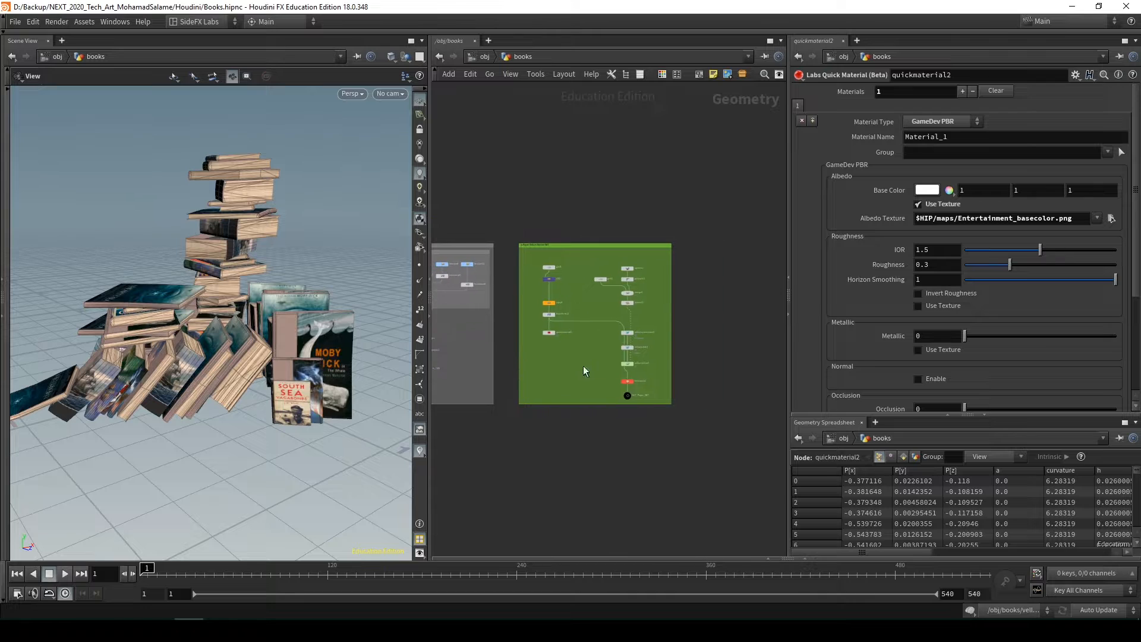
{"action": "scroll", "coordinate": [583, 365], "scroll_direction": "up", "scroll_amount": 3}
{"action": "middle_click_drag", "start_coordinate": [618, 371], "coordinate": [637, 404]}
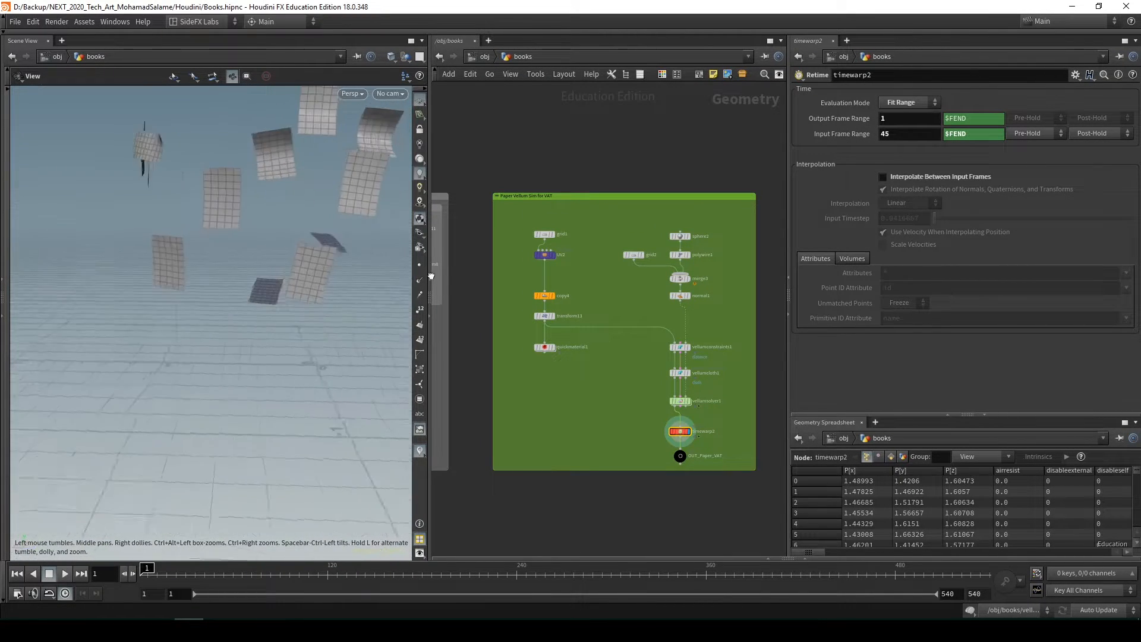
{"action": "left_click", "coordinate": [64, 573]}
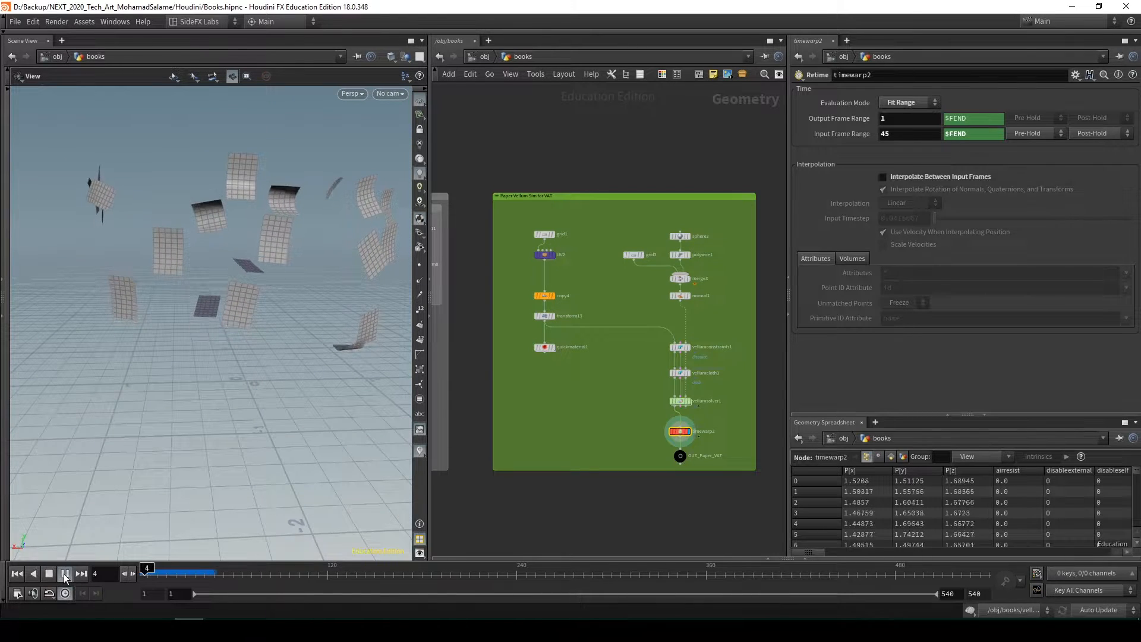
{"action": "left_click_drag", "start_coordinate": [262, 333], "coordinate": [280, 315]}
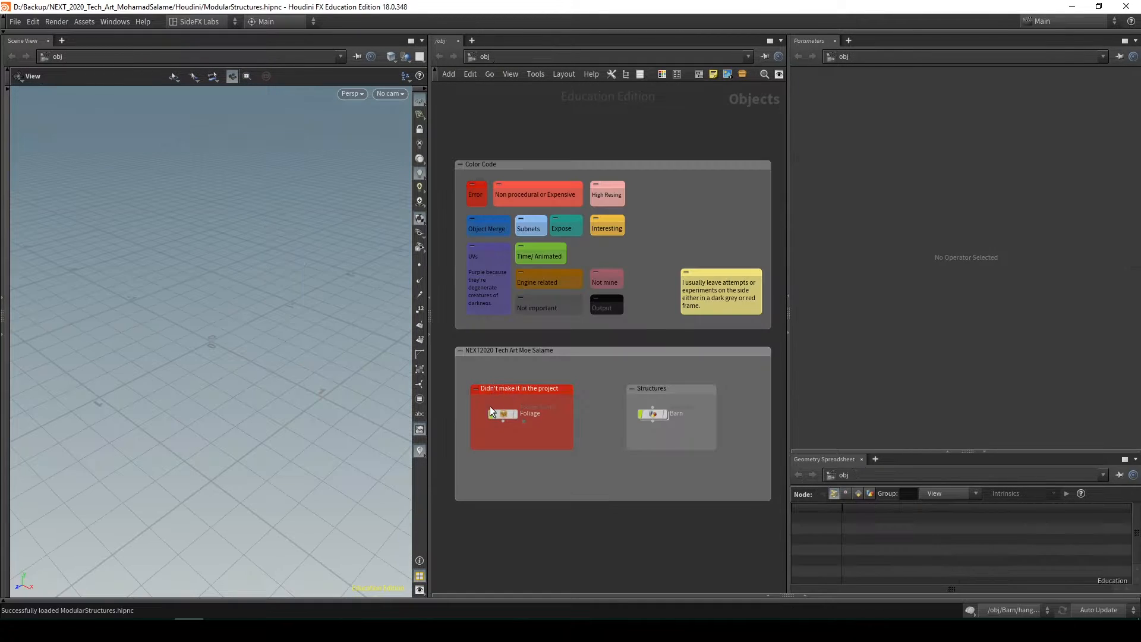
Display the Barn object from the Structures box in ModularStructures.hipnc and view the barn from several angles
{"action": "middle_click_drag", "start_coordinate": [592, 492], "coordinate": [542, 470]}
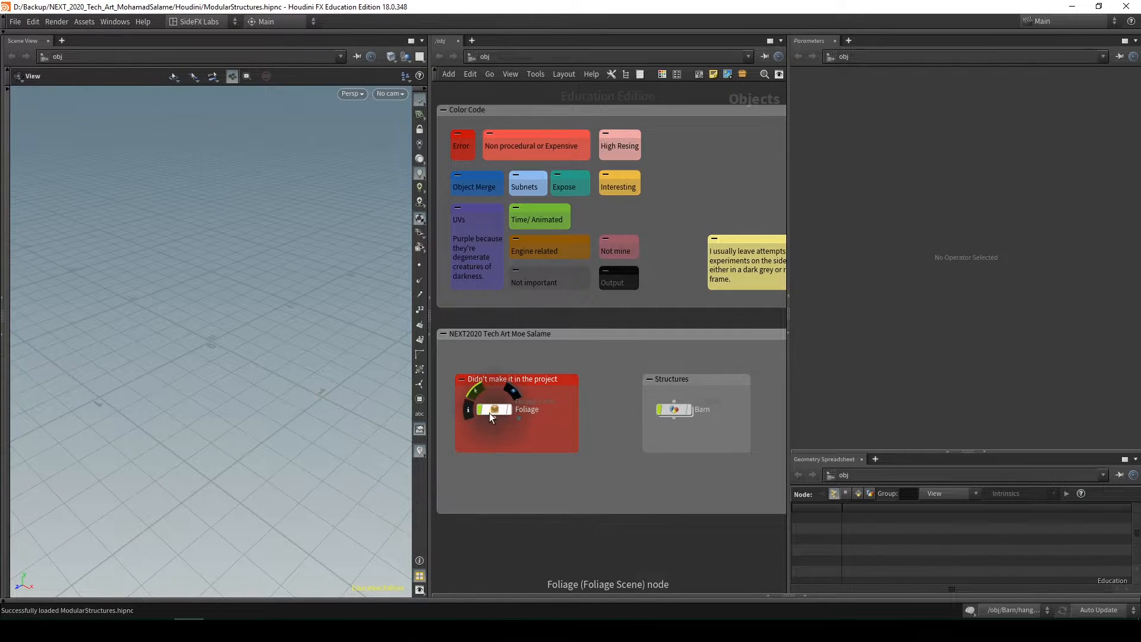
{"action": "scroll", "coordinate": [607, 440], "scroll_direction": "up", "scroll_amount": 2}
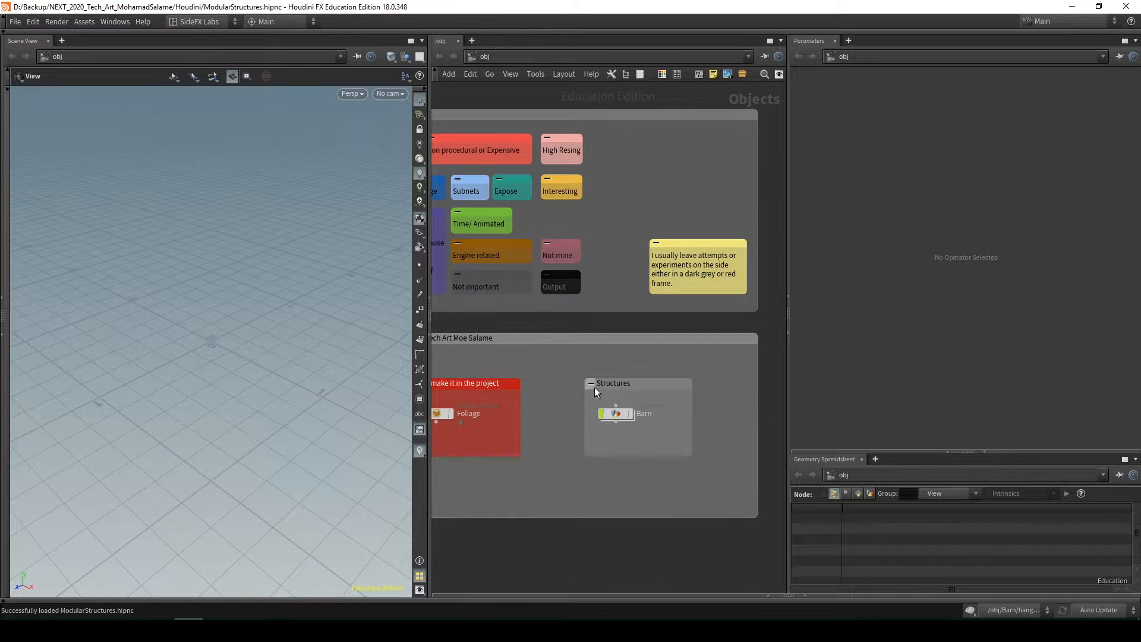
{"action": "middle_click_drag", "start_coordinate": [623, 449], "coordinate": [589, 447]}
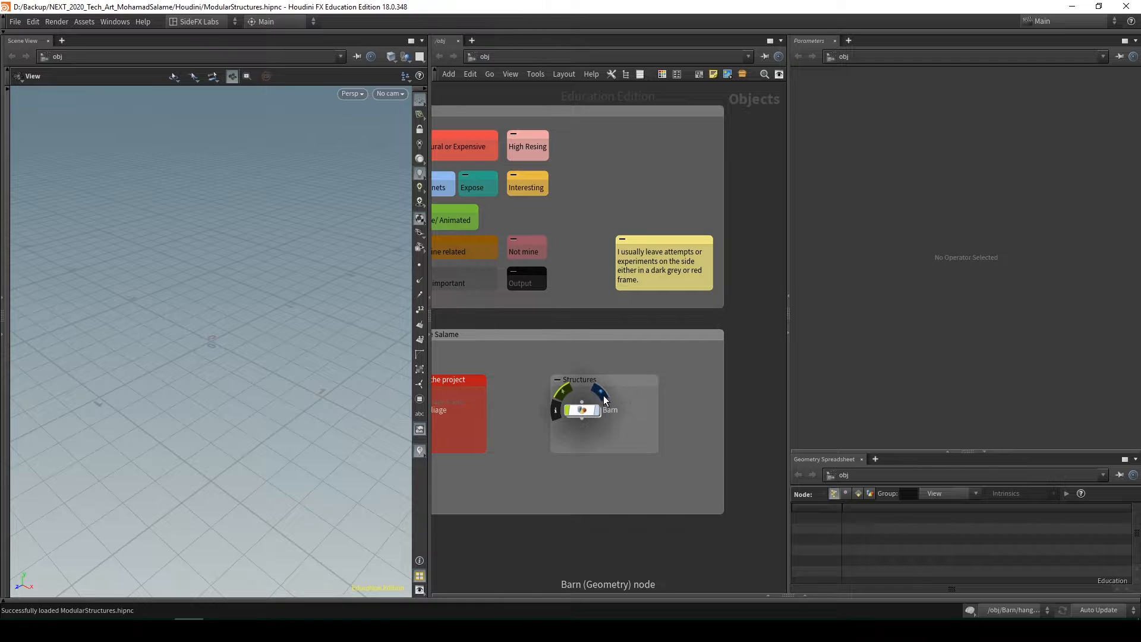
{"action": "left_click", "coordinate": [603, 396]}
{"action": "left_click_drag", "start_coordinate": [339, 370], "coordinate": [290, 325]}
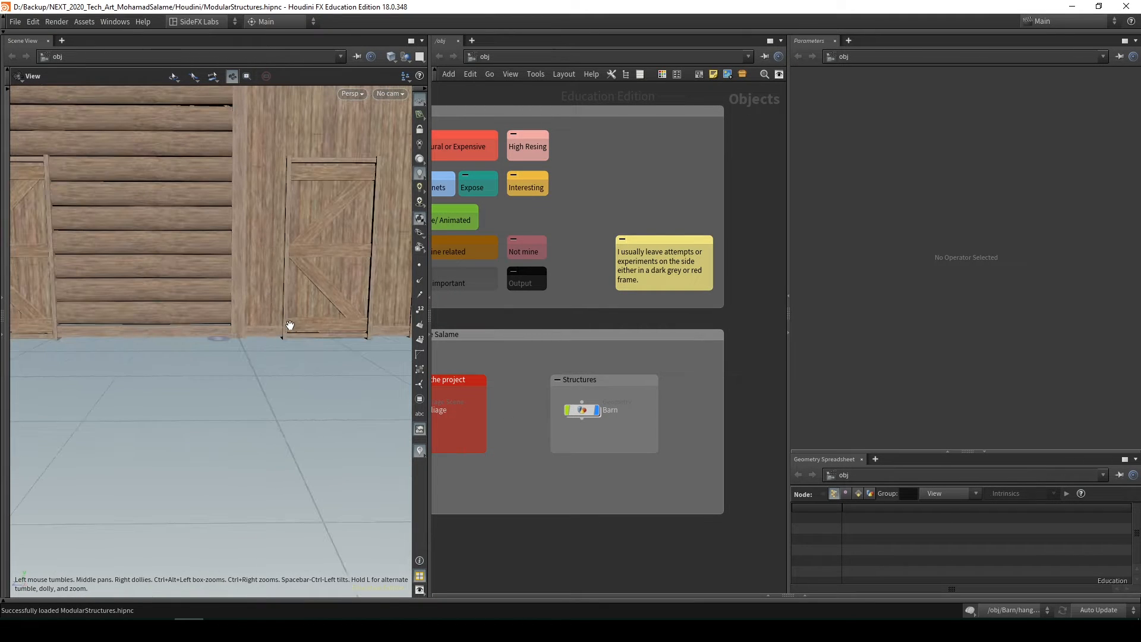
{"action": "right_click_drag", "start_coordinate": [295, 323], "coordinate": [176, 308]}
{"action": "mouse_move", "coordinate": [172, 243]}
{"action": "left_mouse_down"}
{"action": "mouse_move", "coordinate": [180, 289]}
{"action": "mouse_move", "coordinate": [273, 296]}
{"action": "mouse_move", "coordinate": [399, 280]}
{"action": "mouse_move", "coordinate": [615, 329]}
{"action": "left_mouse_up"}
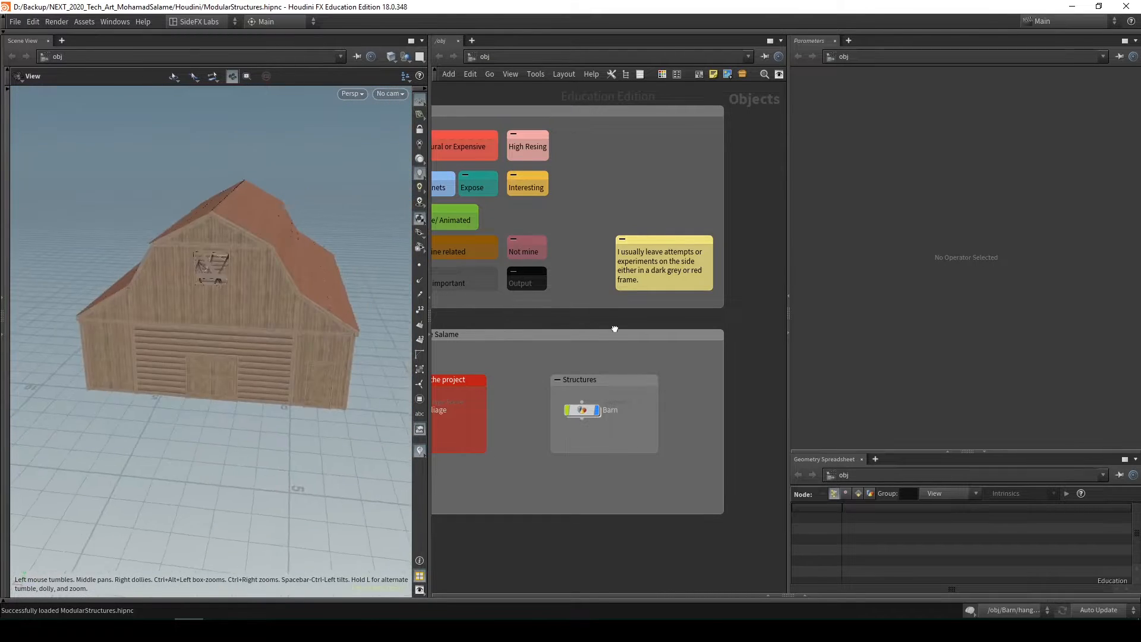
{"action": "left_click_drag", "start_coordinate": [234, 387], "coordinate": [586, 456]}
Enter the Barn object's network and look over the Terrain and Layout Related box next to the barn layout nodes
{"action": "left_click", "coordinate": [586, 411]}
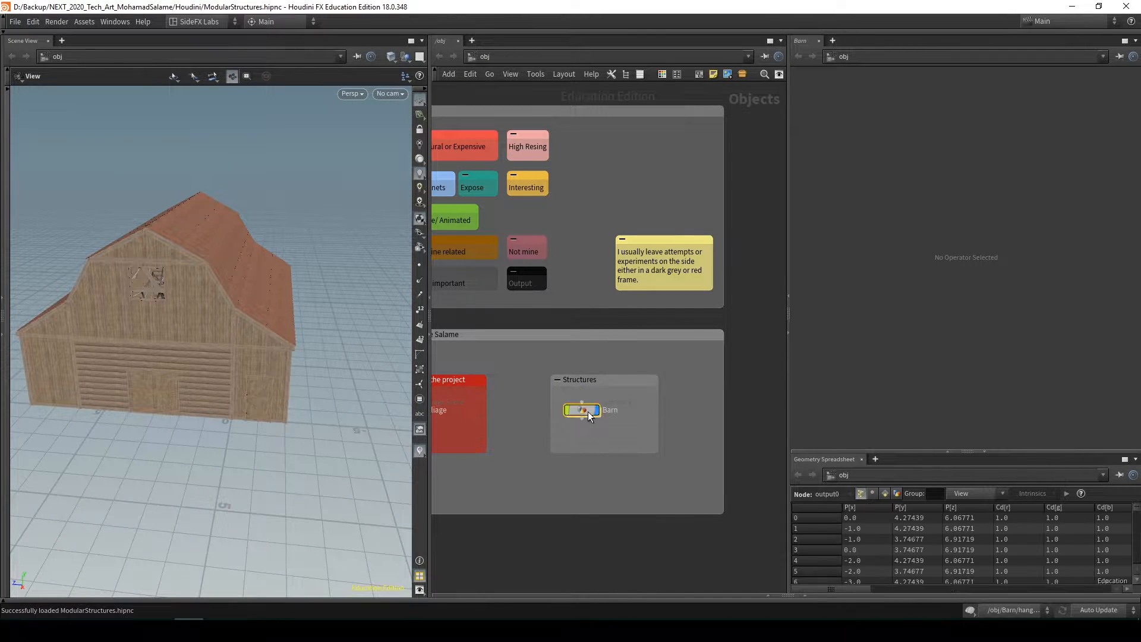
{"action": "double_click", "coordinate": [587, 411]}
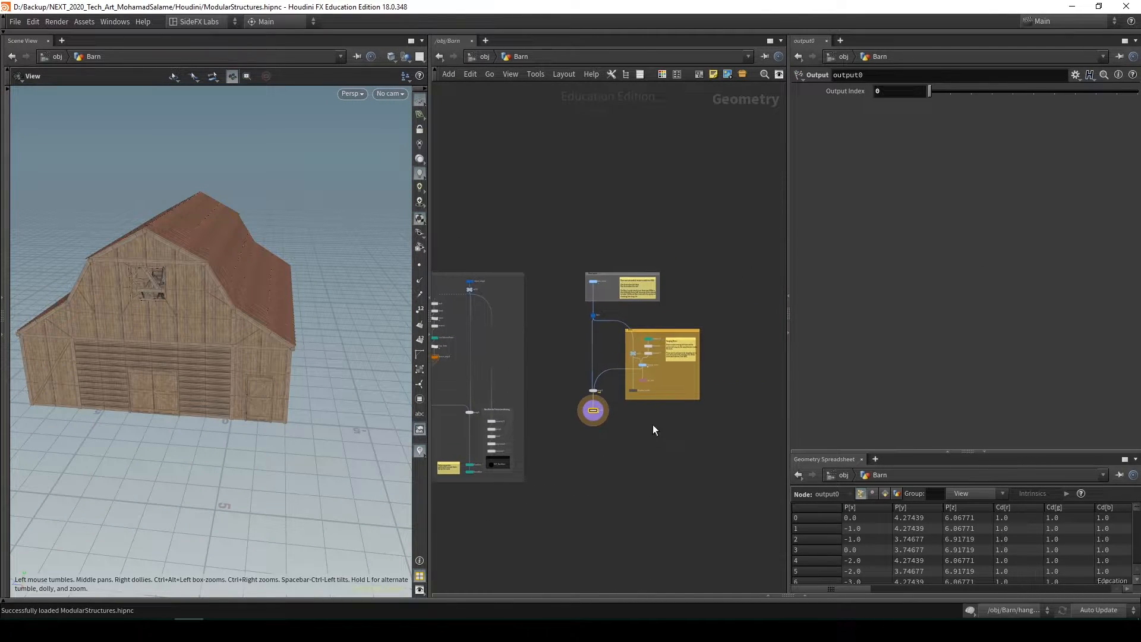
{"action": "middle_click_drag", "start_coordinate": [588, 458], "coordinate": [684, 464]}
{"action": "scroll", "coordinate": [491, 277], "scroll_direction": "up", "scroll_amount": 5}
{"action": "middle_click_drag", "start_coordinate": [508, 300], "coordinate": [534, 313]}
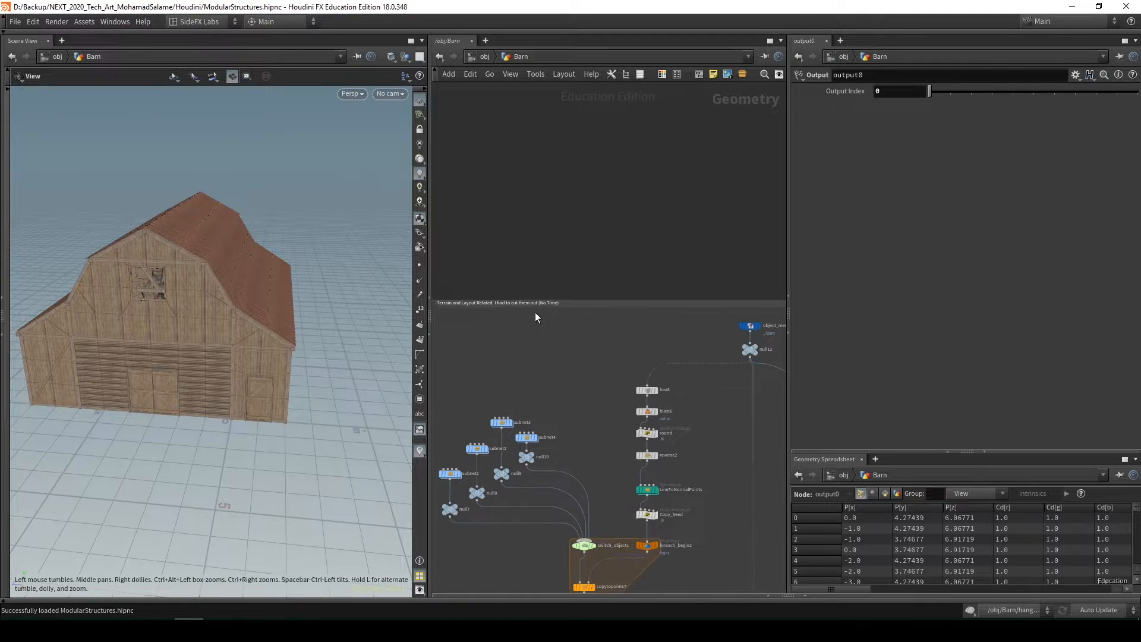
{"action": "scroll", "coordinate": [551, 334], "scroll_direction": "down", "scroll_amount": 5}
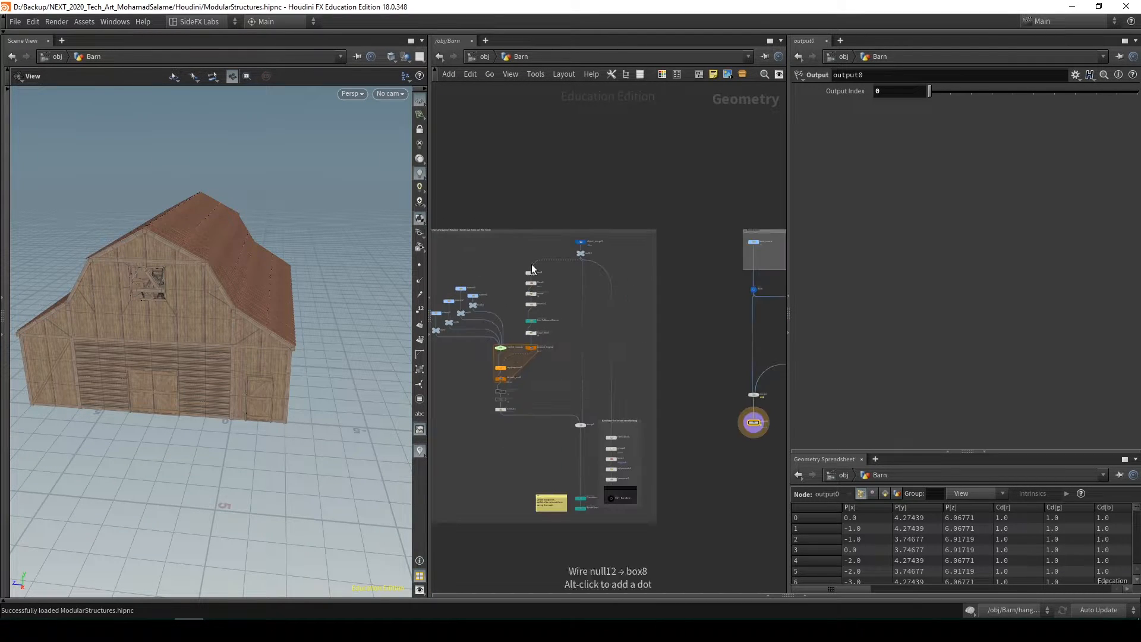
{"action": "left_click_drag", "start_coordinate": [526, 233], "coordinate": [507, 231]}
{"action": "middle_click_drag", "start_coordinate": [678, 490], "coordinate": [505, 529]}
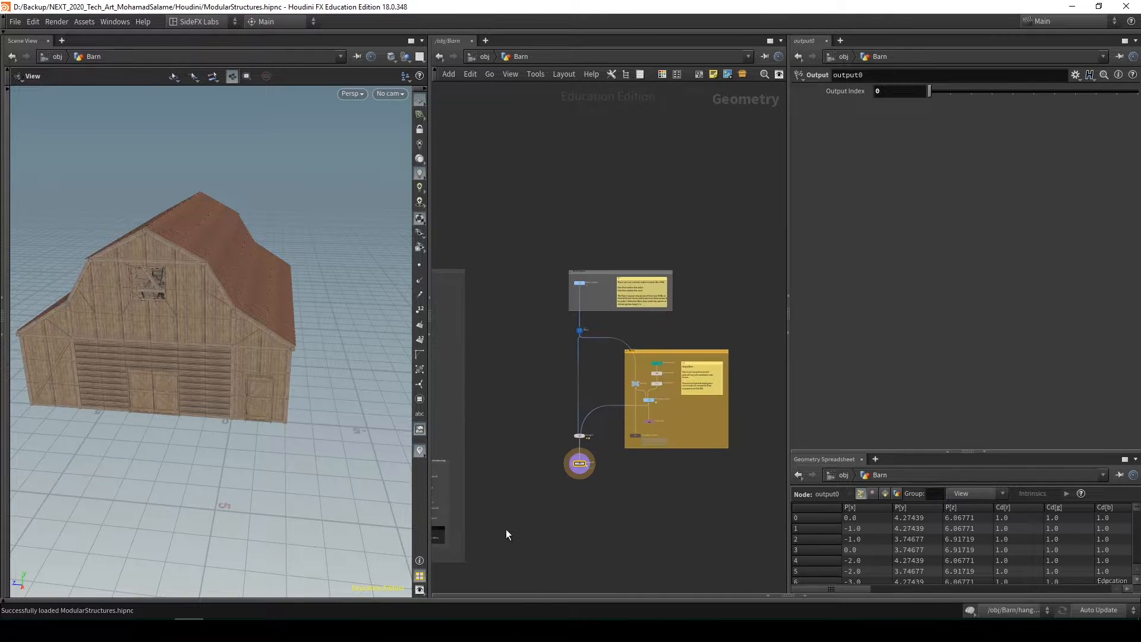
Review the Barn Layout and Wires boxes, and select the base_rooms node to show its parameters
{"action": "scroll", "coordinate": [612, 368], "scroll_direction": "up", "scroll_amount": 2}
{"action": "middle_click_drag", "start_coordinate": [612, 367], "coordinate": [592, 376]}
{"action": "scroll", "coordinate": [536, 276], "scroll_direction": "up", "scroll_amount": 2}
{"action": "middle_click_drag", "start_coordinate": [599, 316], "coordinate": [561, 255]}
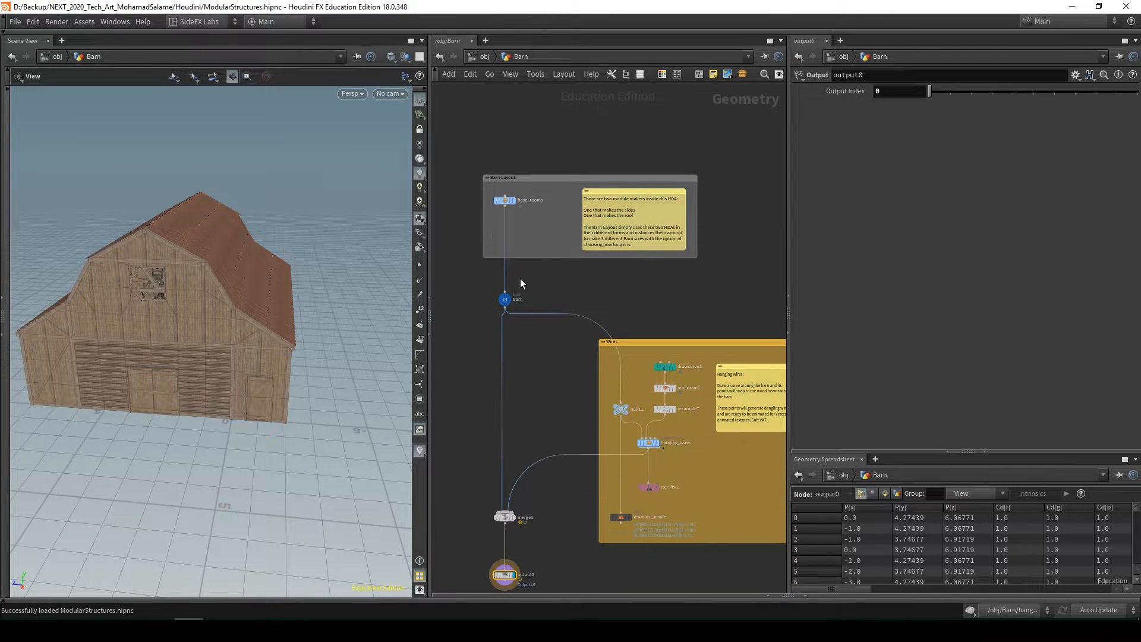
{"action": "middle_click_drag", "start_coordinate": [581, 301], "coordinate": [599, 301]}
{"action": "left_click", "coordinate": [522, 200]}
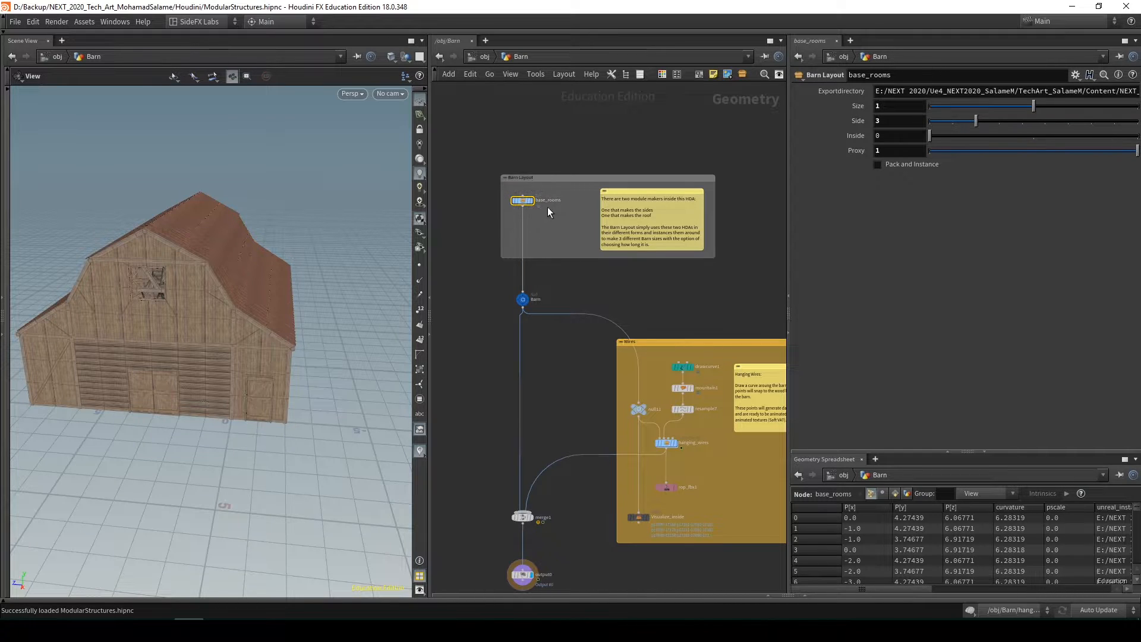
Display the base_rooms node and view the barn from its side and front
{"action": "key", "text": "r"}
{"action": "left_click_drag", "start_coordinate": [197, 378], "coordinate": [298, 337]}
{"action": "middle_click_drag", "start_coordinate": [699, 260], "coordinate": [697, 236]}
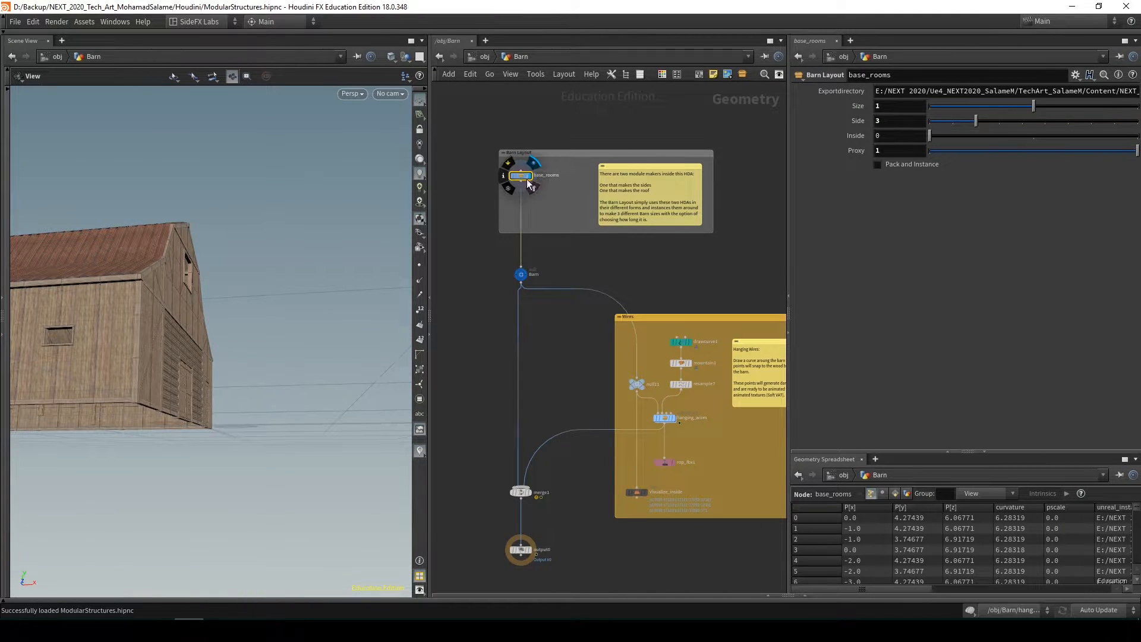
{"action": "left_click_drag", "start_coordinate": [184, 289], "coordinate": [116, 336]}
{"action": "left_click_drag", "start_coordinate": [249, 278], "coordinate": [256, 318]}
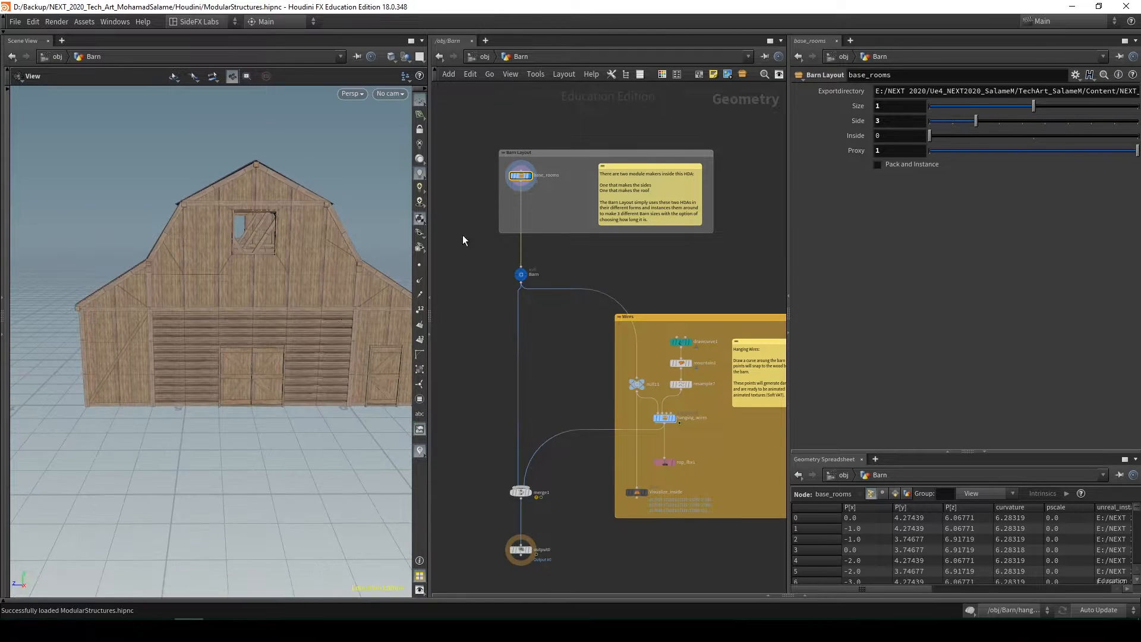
{"action": "middle_click_drag", "start_coordinate": [561, 203], "coordinate": [568, 211]}
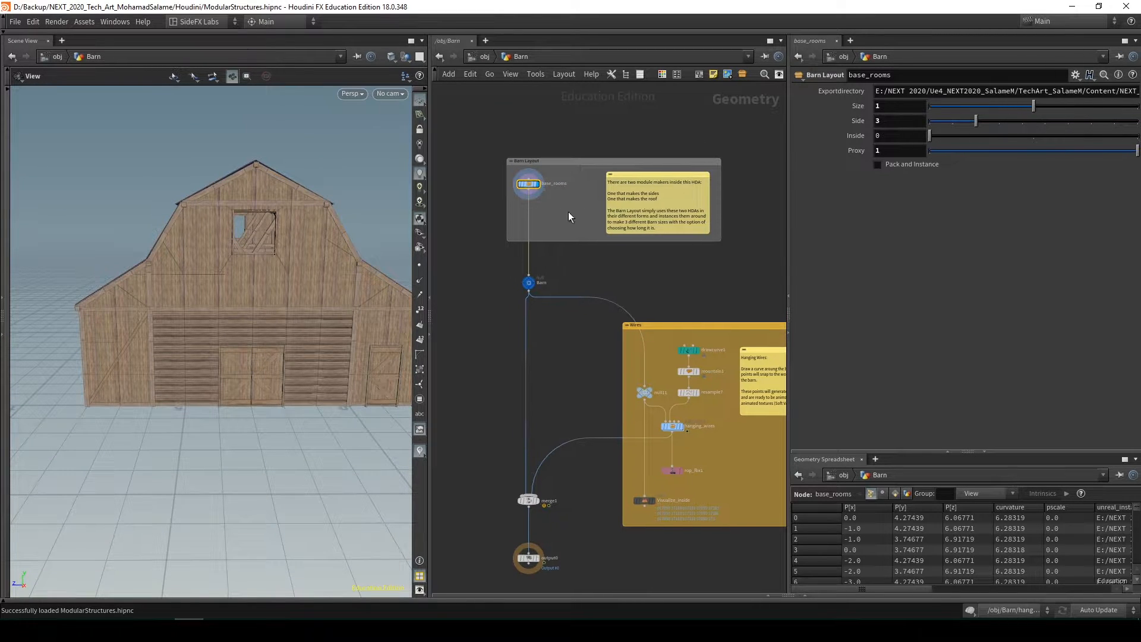
Enter the base_rooms asset and examine the box containing the Roof7 node and the other barn roof modules
{"action": "double_click", "coordinate": [530, 184]}
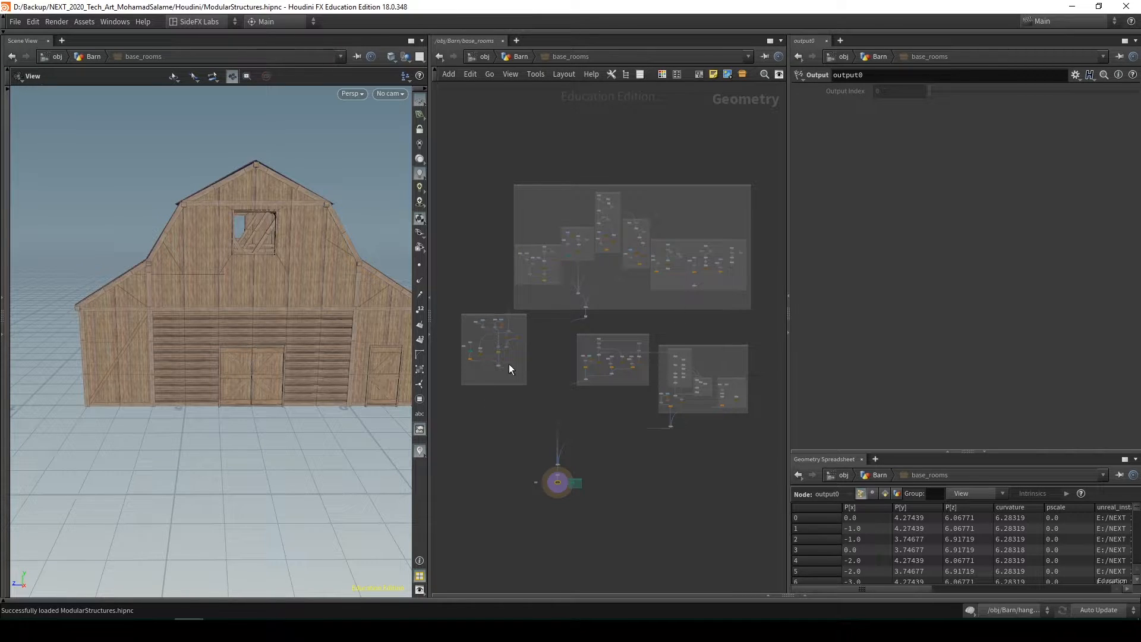
{"action": "scroll", "coordinate": [520, 296], "scroll_direction": "up", "scroll_amount": 5}
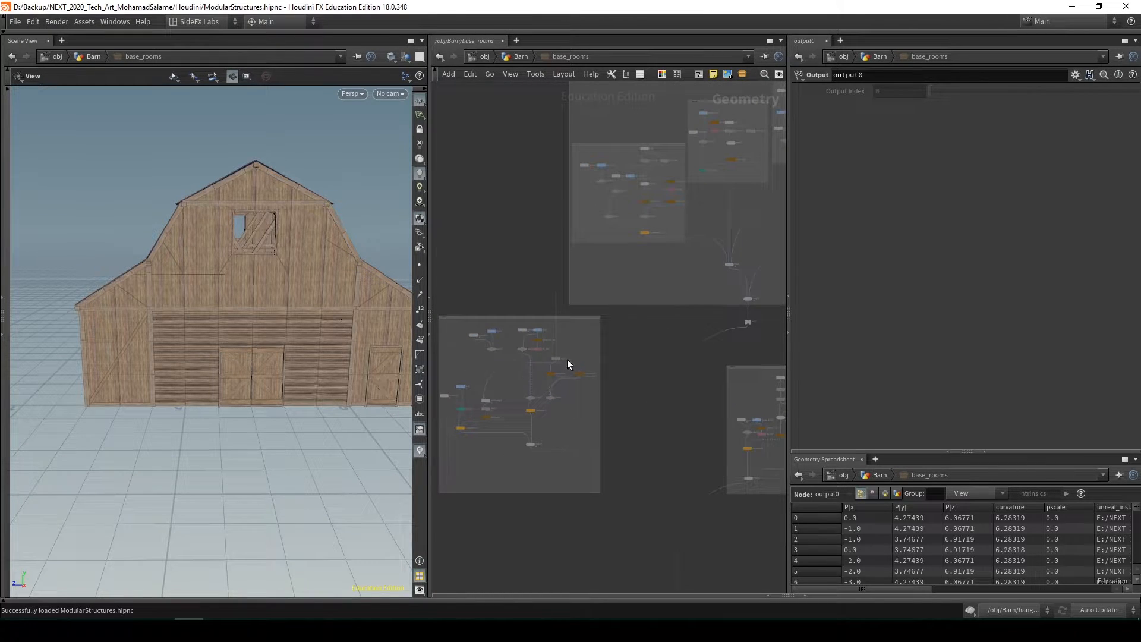
{"action": "scroll", "coordinate": [567, 358], "scroll_direction": "down", "scroll_amount": 5}
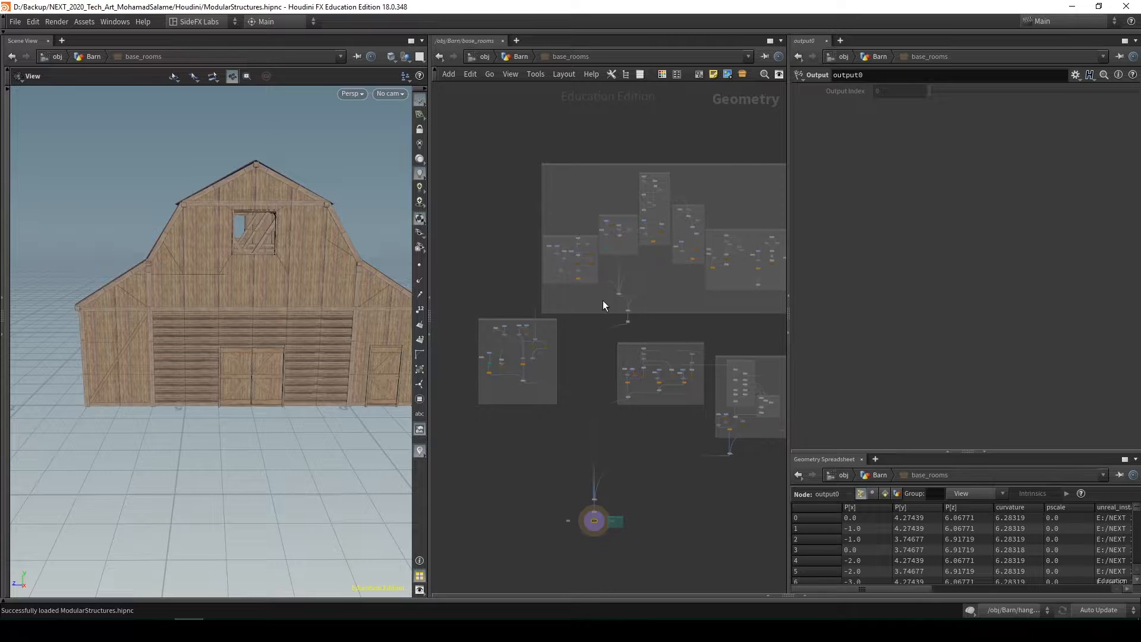
{"action": "scroll", "coordinate": [568, 324], "scroll_direction": "up", "scroll_amount": 5}
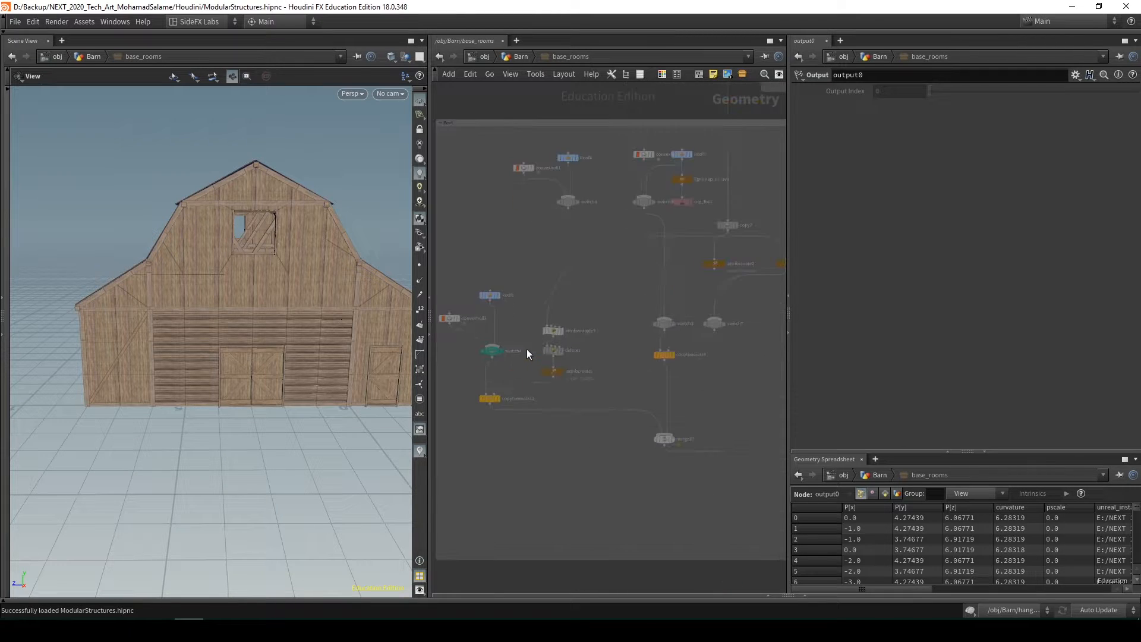
{"action": "scroll", "coordinate": [527, 348], "scroll_direction": "down", "scroll_amount": 4}
{"action": "scroll", "coordinate": [532, 291], "scroll_direction": "up", "scroll_amount": 6}
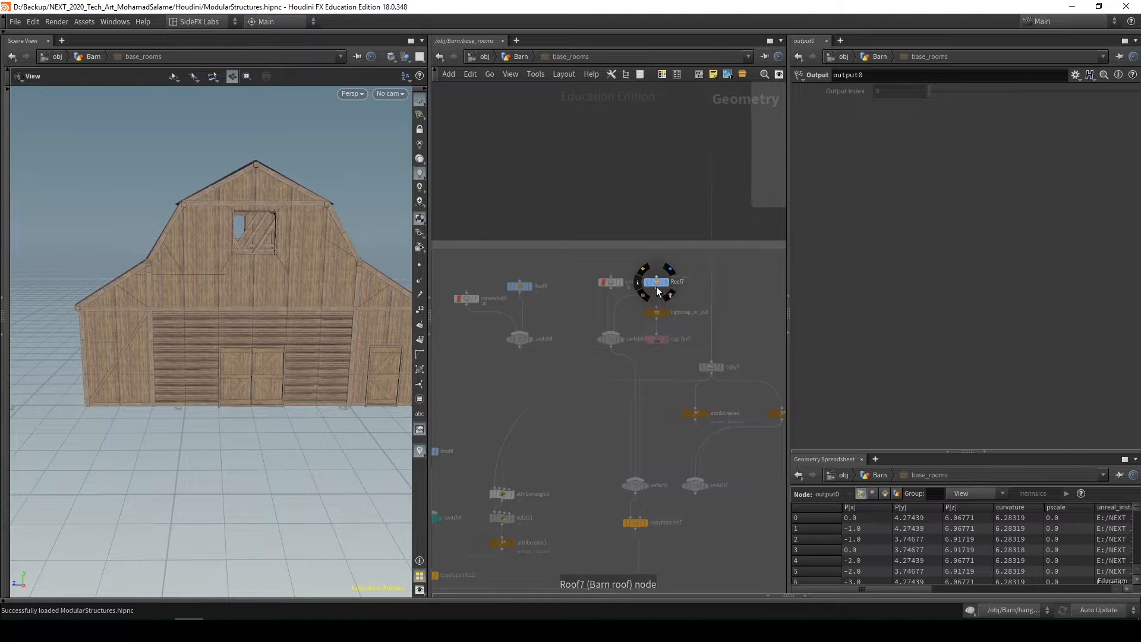
{"action": "scroll", "coordinate": [542, 291], "scroll_direction": "down", "scroll_amount": 2}
{"action": "middle_click_drag", "start_coordinate": [541, 291], "coordinate": [514, 334]}
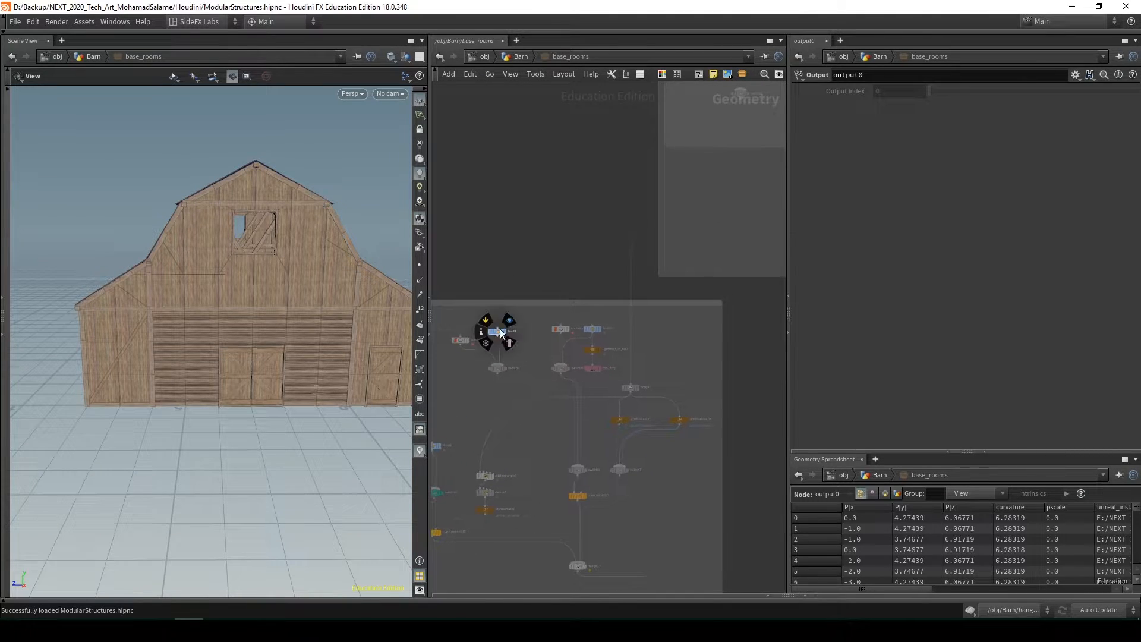
{"action": "scroll", "coordinate": [502, 334], "scroll_direction": "up", "scroll_amount": 4}
{"action": "scroll", "coordinate": [585, 279], "scroll_direction": "down", "scroll_amount": 9}
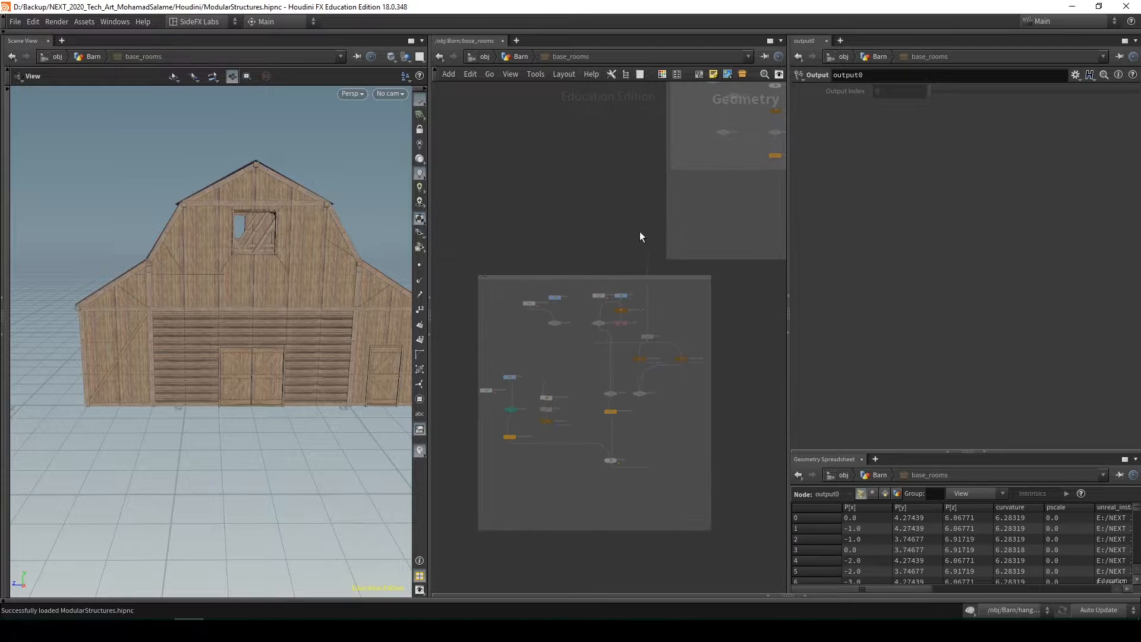
Examine the Module_Barn9 node chain in the Intrance box alongside the barn's front facade and doors
{"action": "middle_click_drag", "start_coordinate": [639, 231], "coordinate": [515, 330]}
{"action": "scroll", "coordinate": [627, 215], "scroll_direction": "up", "scroll_amount": 7}
{"action": "scroll", "coordinate": [645, 200], "scroll_direction": "up", "scroll_amount": 5}
{"action": "middle_click_drag", "start_coordinate": [635, 200], "coordinate": [551, 252]}
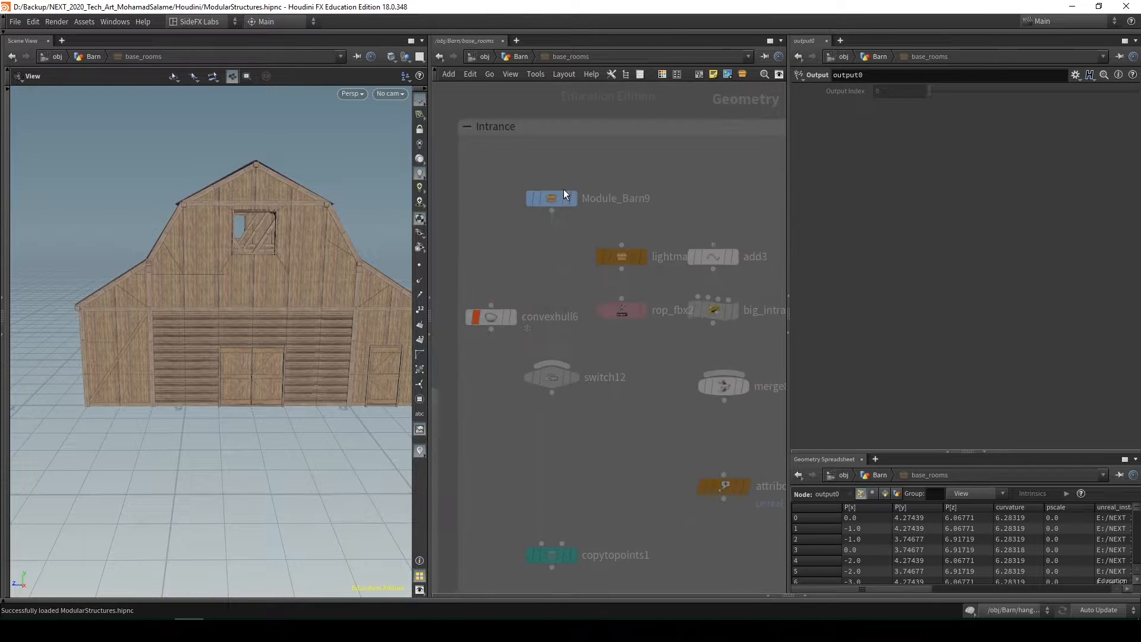
{"action": "left_click_drag", "start_coordinate": [245, 334], "coordinate": [360, 367]}
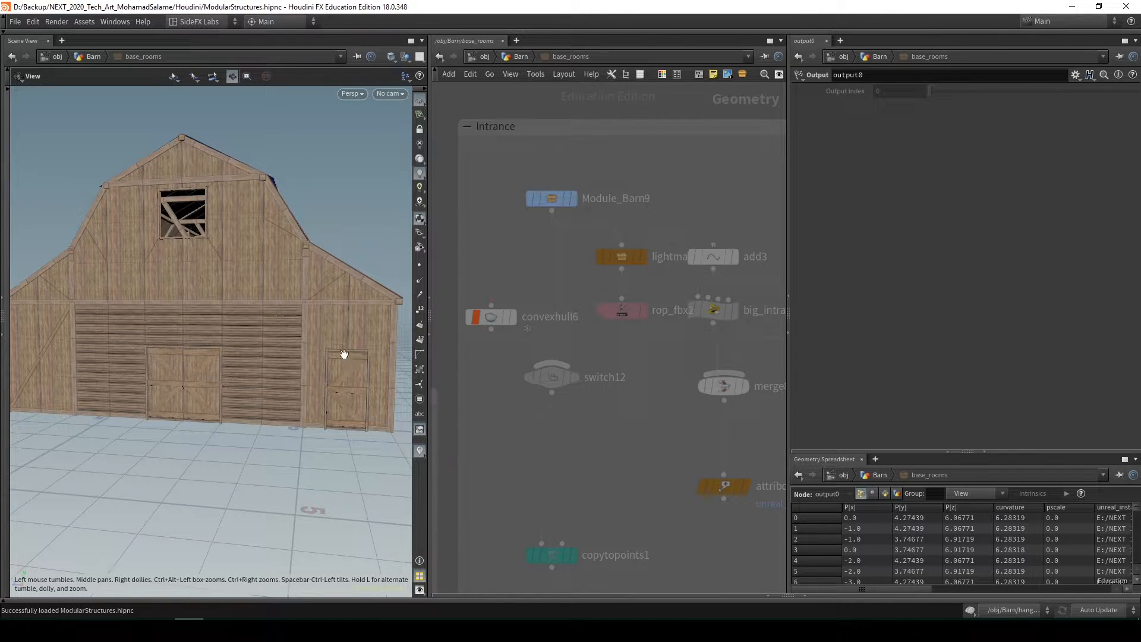
{"action": "left_click_drag", "start_coordinate": [248, 369], "coordinate": [148, 354]}
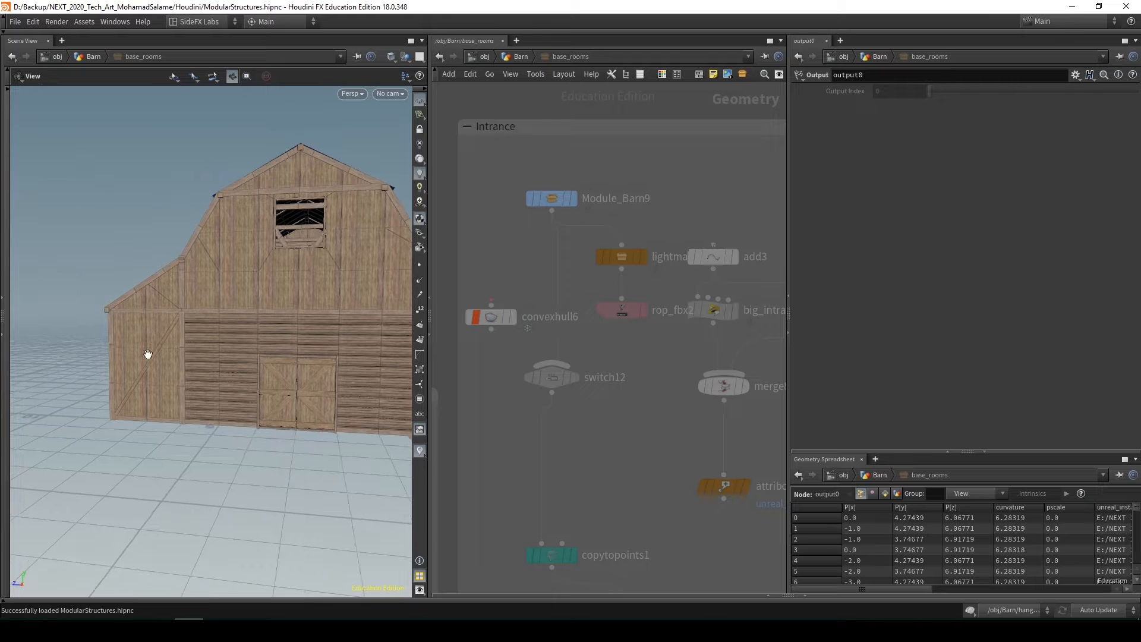
View the barn from its front and long sides, and show the parameters of the Module_Barn9 node
{"action": "left_click_drag", "start_coordinate": [230, 378], "coordinate": [326, 377]}
{"action": "left_click_drag", "start_coordinate": [148, 427], "coordinate": [333, 395]}
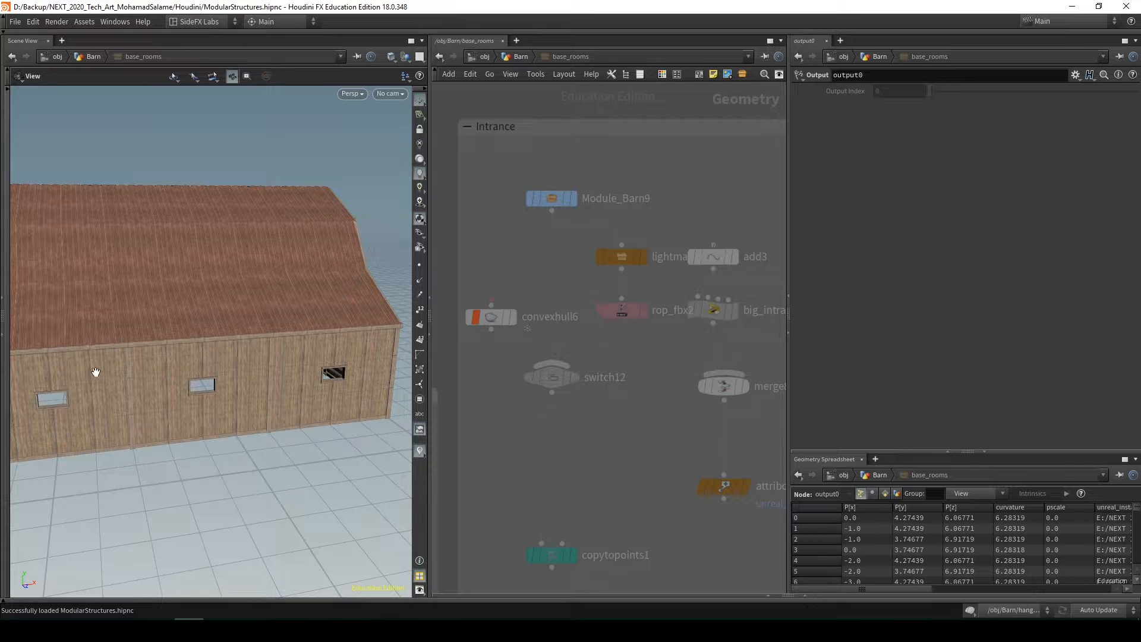
{"action": "left_click_drag", "start_coordinate": [65, 389], "coordinate": [262, 394]}
{"action": "mouse_move", "coordinate": [189, 414]}
{"action": "left_mouse_down"}
{"action": "mouse_move", "coordinate": [305, 400]}
{"action": "mouse_move", "coordinate": [308, 422]}
{"action": "mouse_move", "coordinate": [271, 443]}
{"action": "mouse_move", "coordinate": [196, 369]}
{"action": "mouse_move", "coordinate": [247, 412]}
{"action": "mouse_move", "coordinate": [279, 402]}
{"action": "left_mouse_up"}
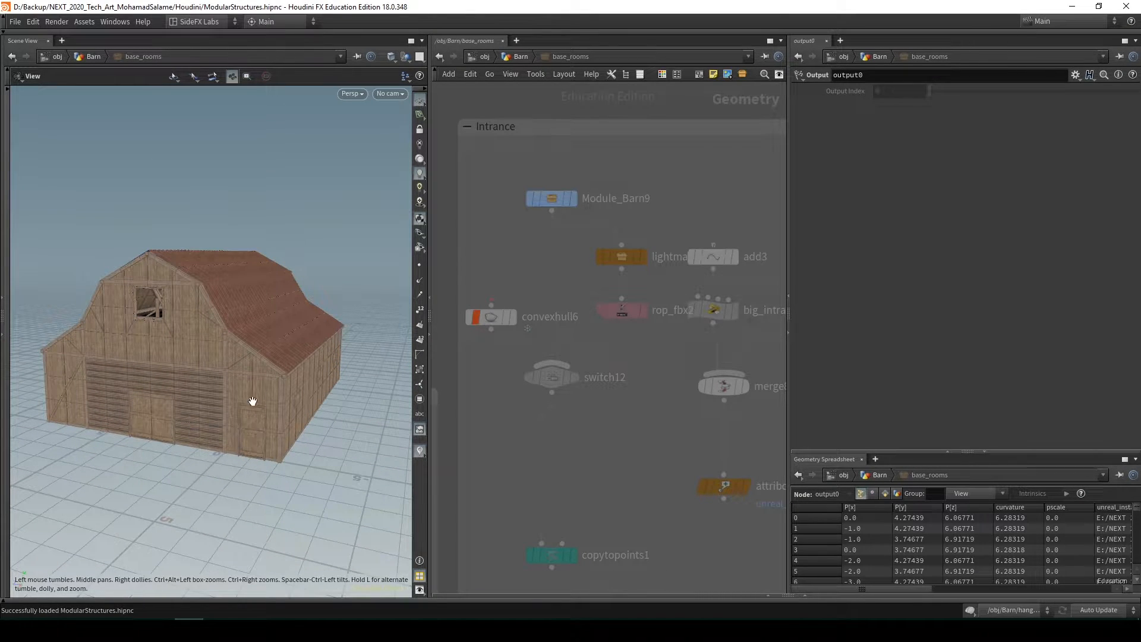
{"action": "left_click", "coordinate": [547, 199]}
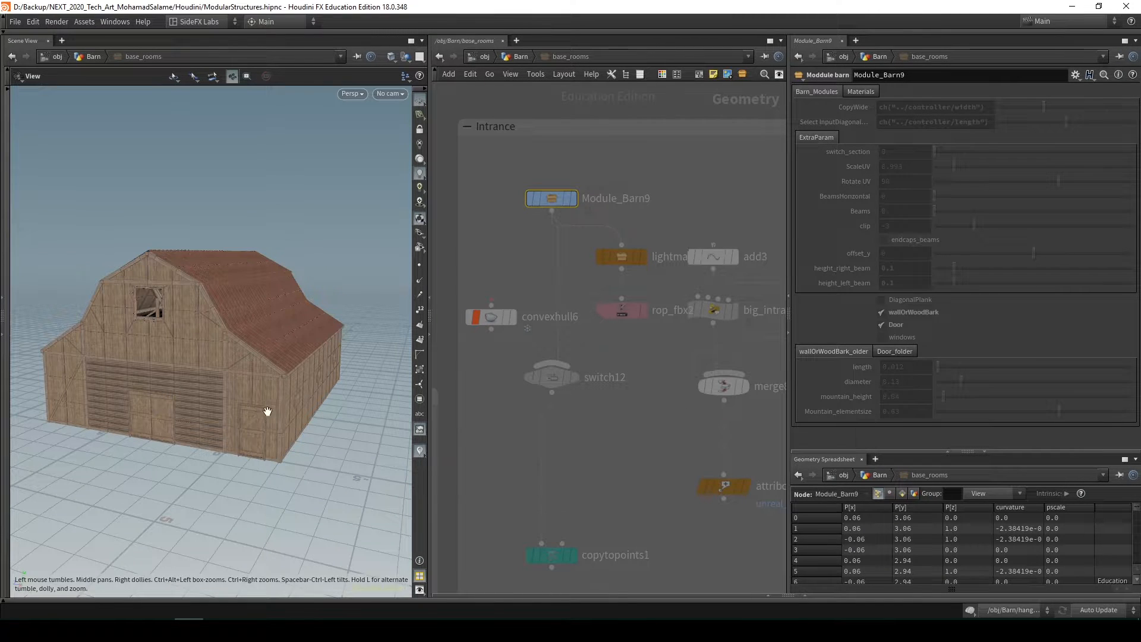
{"action": "left_click_drag", "start_coordinate": [163, 423], "coordinate": [277, 407]}
{"action": "left_click_drag", "start_coordinate": [257, 279], "coordinate": [321, 275]}
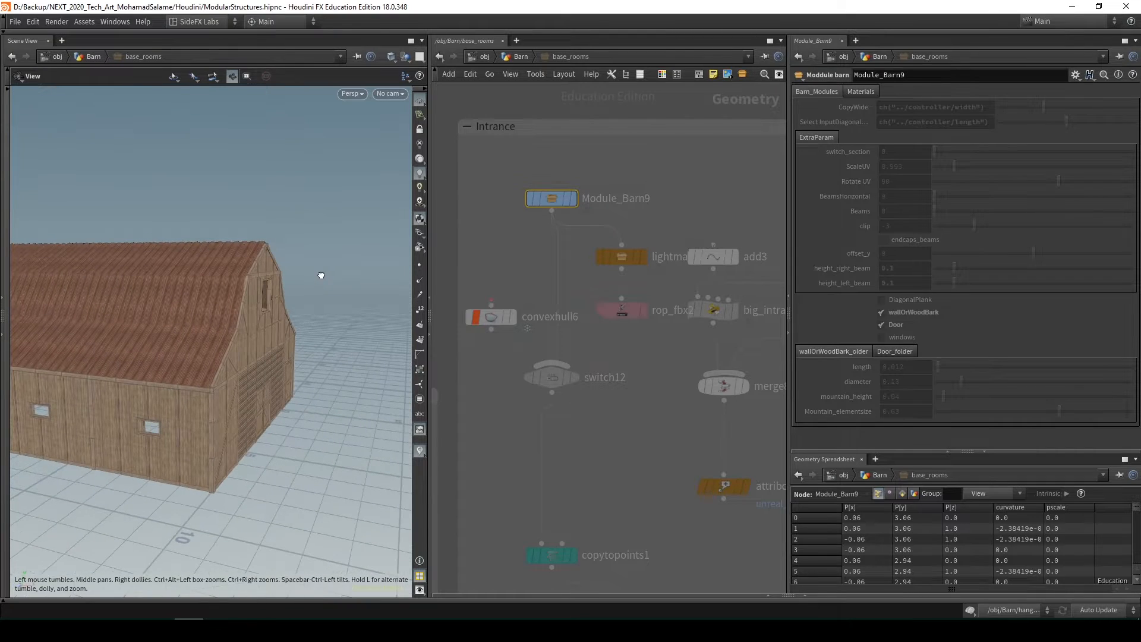
Show the Roof7 node's parameters and inspect the barn's roof from the side and front
{"action": "scroll", "coordinate": [538, 423], "scroll_direction": "down", "scroll_amount": 6}
{"action": "middle_click_drag", "start_coordinate": [537, 423], "coordinate": [658, 293]}
{"action": "middle_click_drag", "start_coordinate": [567, 454], "coordinate": [720, 281]}
{"action": "scroll", "coordinate": [662, 298], "scroll_direction": "up", "scroll_amount": 5}
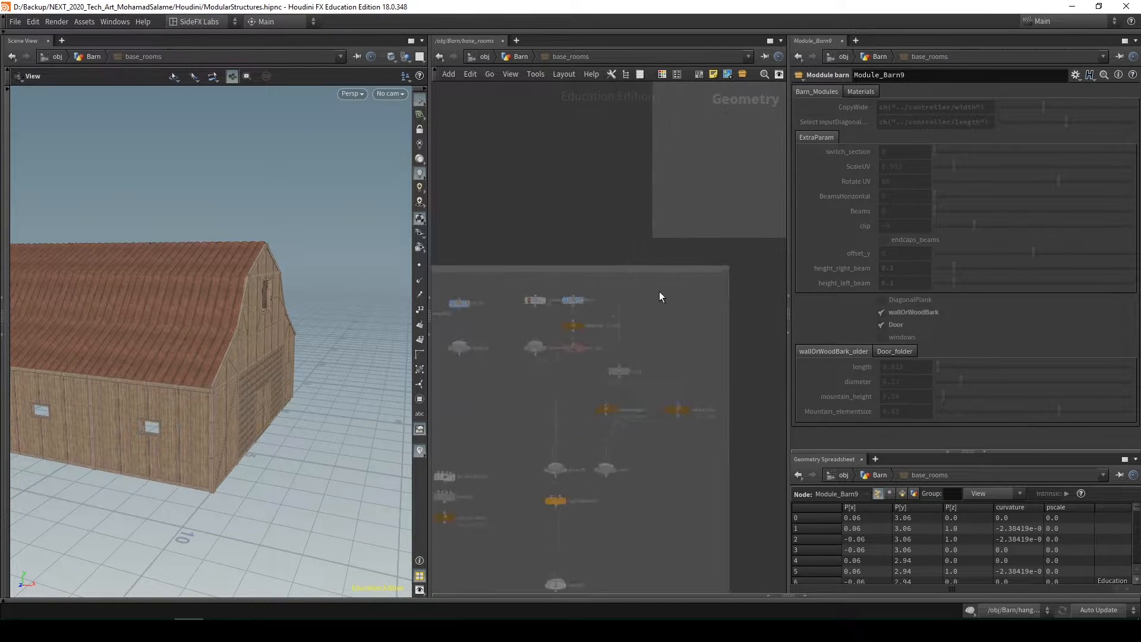
{"action": "left_click", "coordinate": [513, 307]}
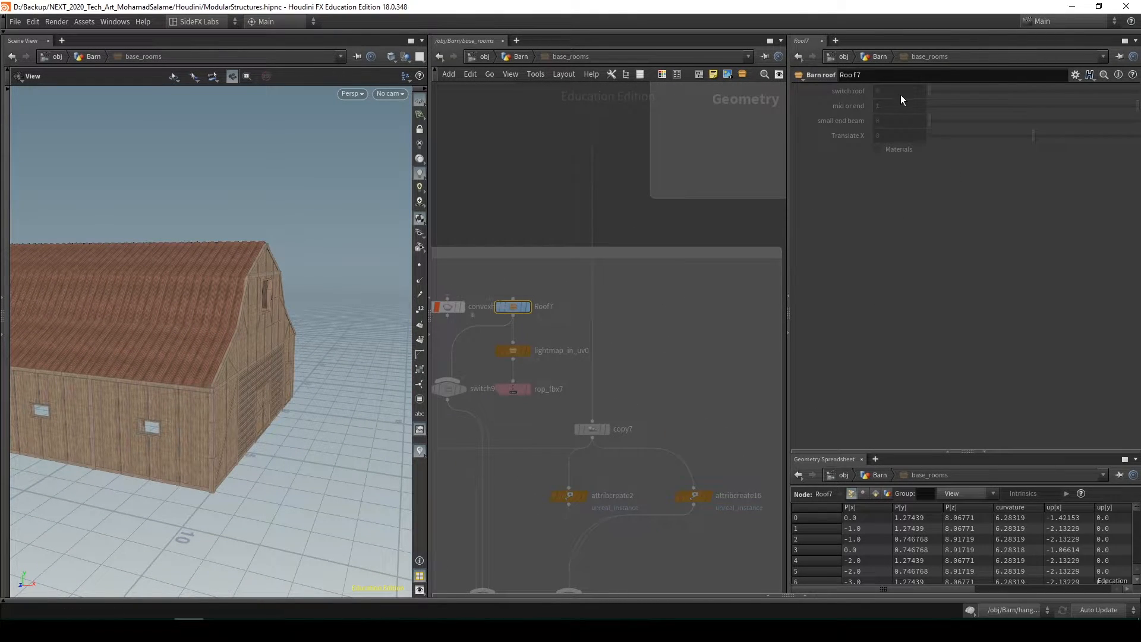
{"action": "left_click_drag", "start_coordinate": [193, 288], "coordinate": [266, 283]}
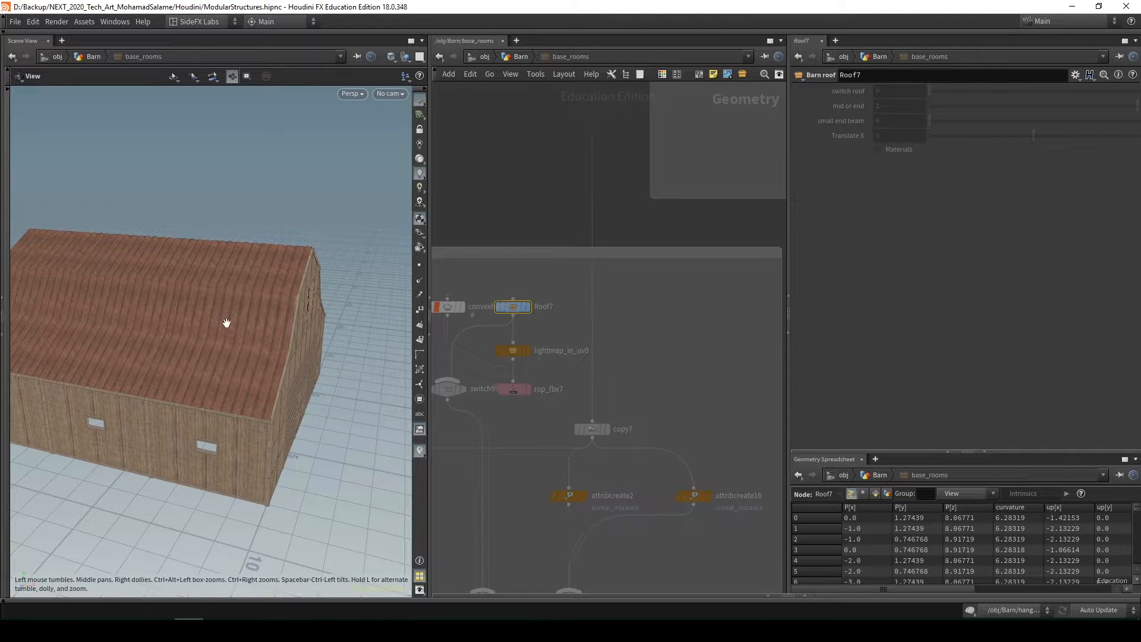
{"action": "left_click_drag", "start_coordinate": [226, 322], "coordinate": [141, 323]}
{"action": "left_click_drag", "start_coordinate": [285, 382], "coordinate": [368, 350]}
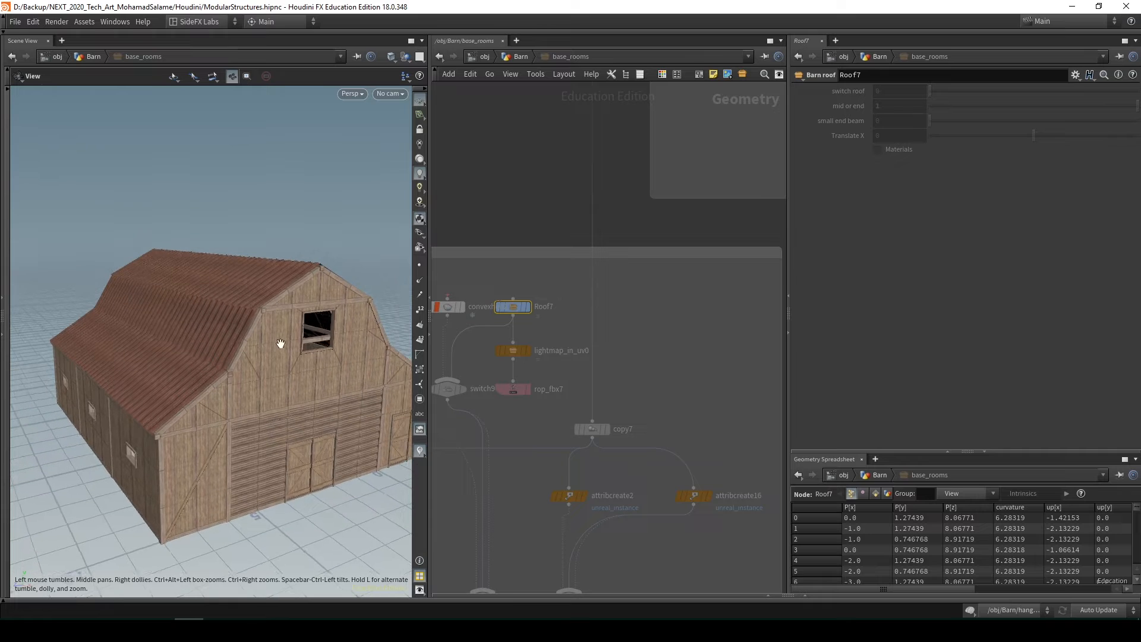
Examine the roof module box around the Roof7 node alongside the barn's roof and front facade
{"action": "scroll", "coordinate": [219, 375], "scroll_direction": "down", "scroll_amount": 3}
{"action": "scroll", "coordinate": [585, 329], "scroll_direction": "down", "scroll_amount": 2}
{"action": "scroll", "coordinate": [579, 327], "scroll_direction": "down", "scroll_amount": 3}
{"action": "scroll", "coordinate": [545, 321], "scroll_direction": "up", "scroll_amount": 3}
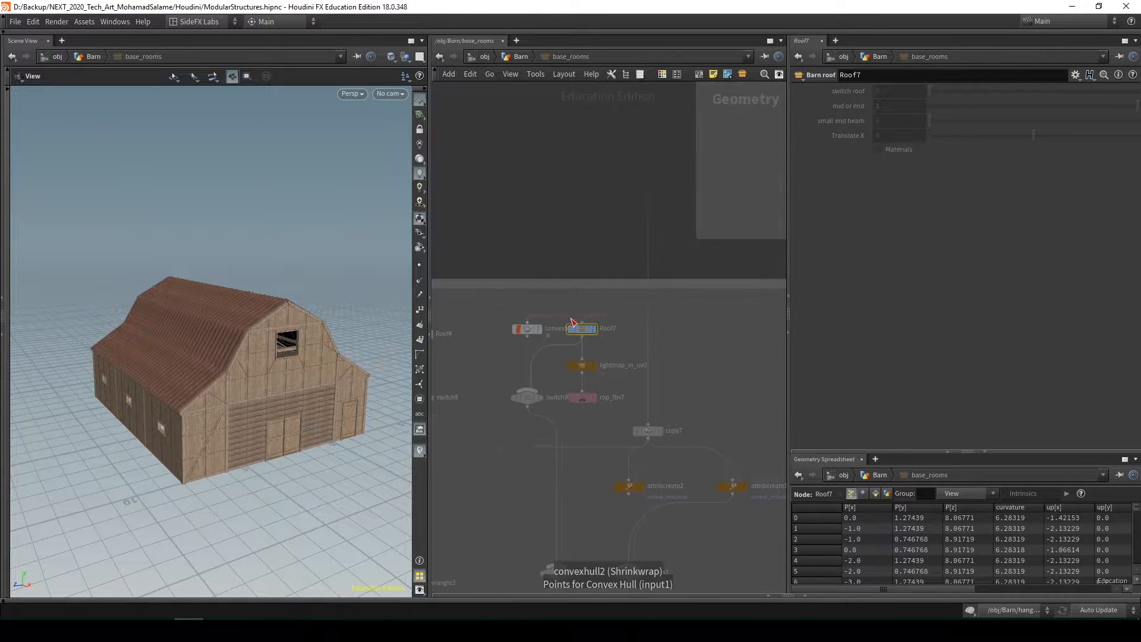
{"action": "scroll", "coordinate": [586, 327], "scroll_direction": "down", "scroll_amount": 2}
{"action": "left_click_drag", "start_coordinate": [237, 369], "coordinate": [214, 370]}
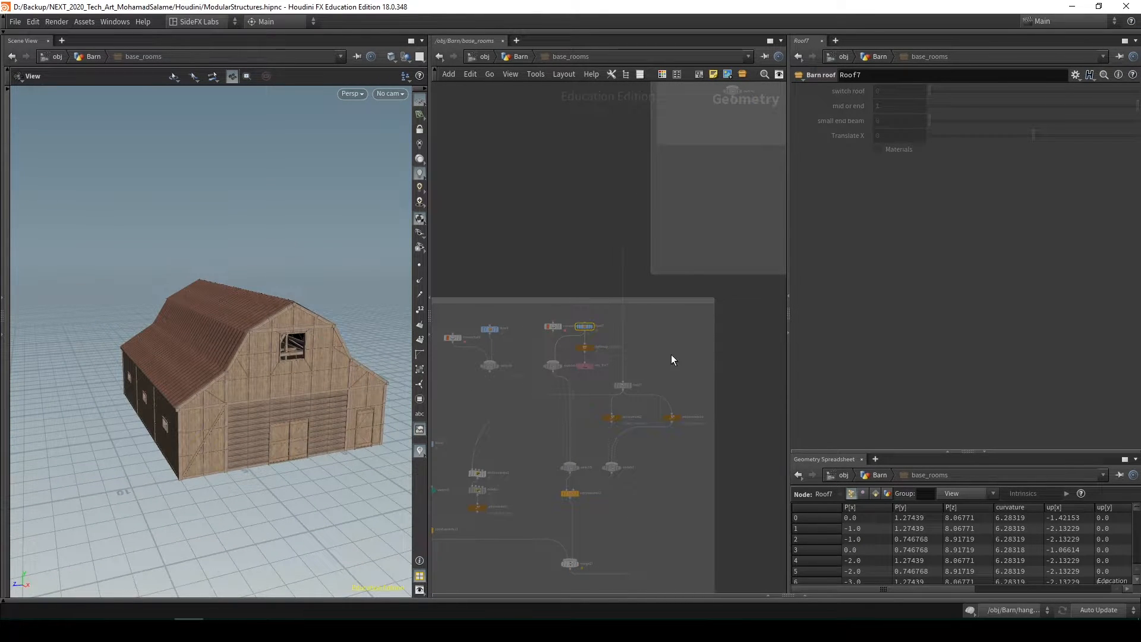
{"action": "scroll", "coordinate": [587, 334], "scroll_direction": "up", "scroll_amount": 3}
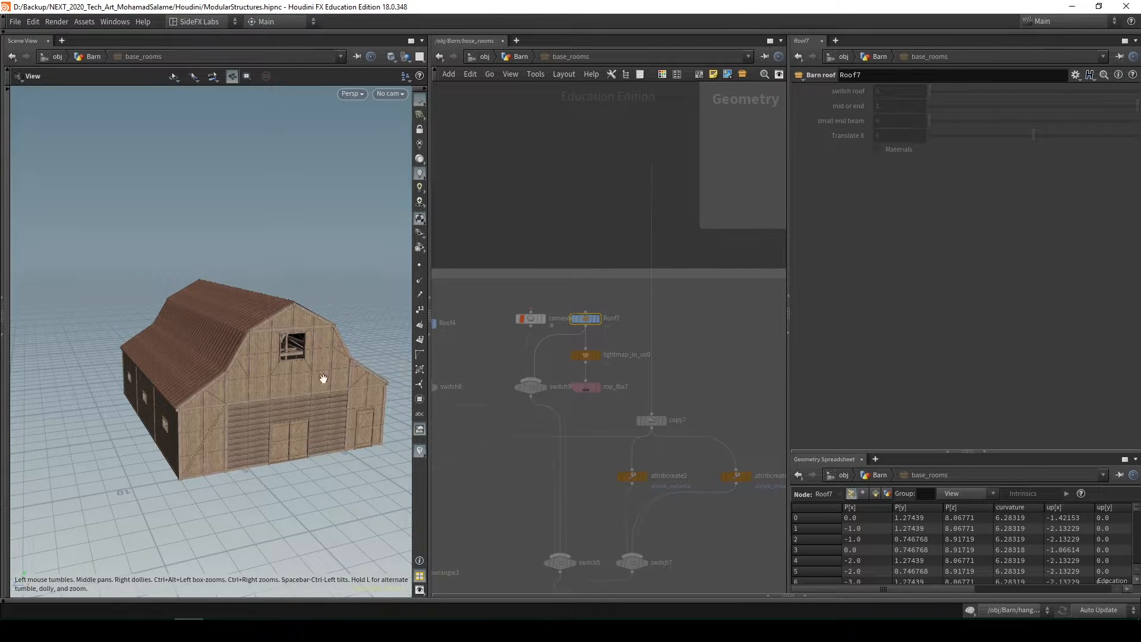
{"action": "scroll", "coordinate": [619, 362], "scroll_direction": "down", "scroll_amount": 4}
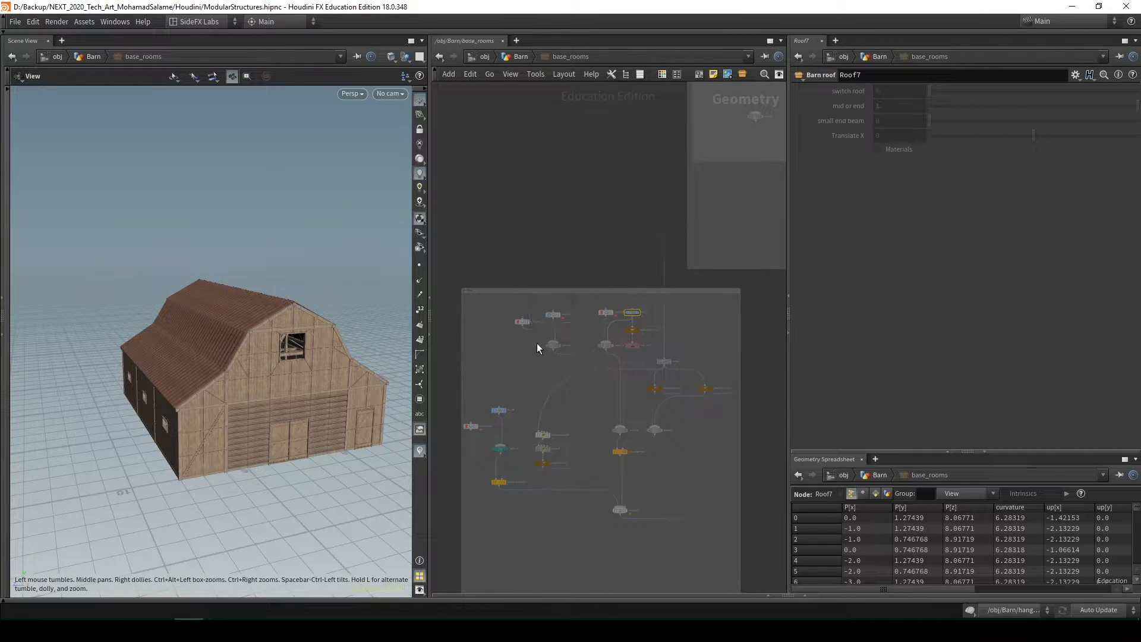
{"action": "scroll", "coordinate": [537, 343], "scroll_direction": "up", "scroll_amount": 2}
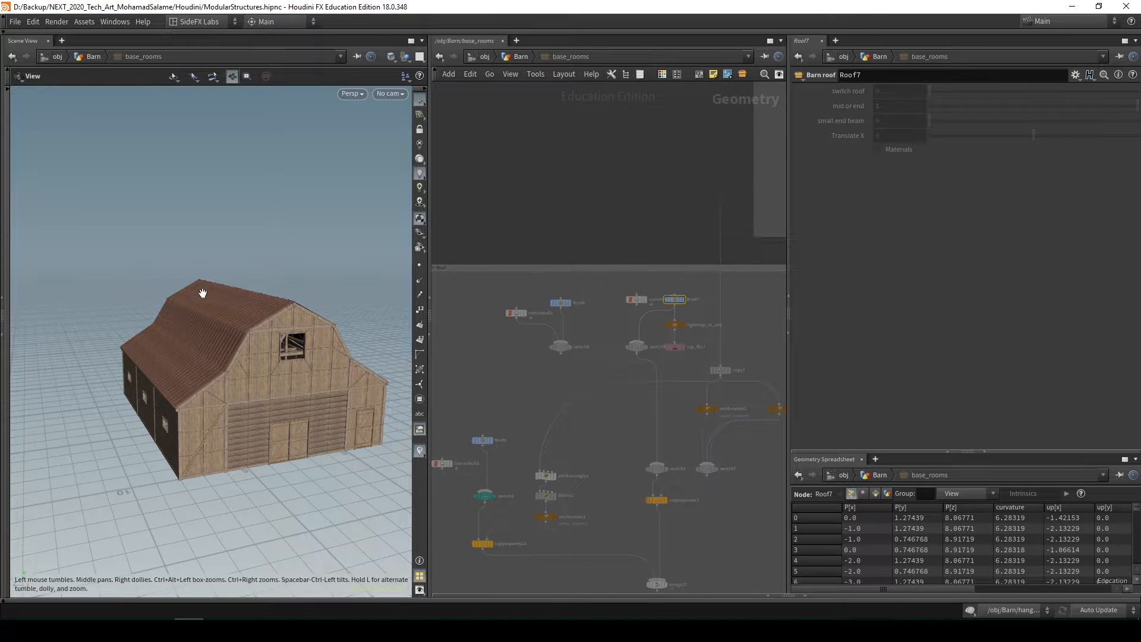
{"action": "left_click_drag", "start_coordinate": [202, 293], "coordinate": [247, 379]}
{"action": "left_click_drag", "start_coordinate": [324, 361], "coordinate": [227, 274]}
{"action": "scroll", "coordinate": [580, 420], "scroll_direction": "down", "scroll_amount": 4}
{"action": "middle_click_drag", "start_coordinate": [583, 422], "coordinate": [585, 345]}
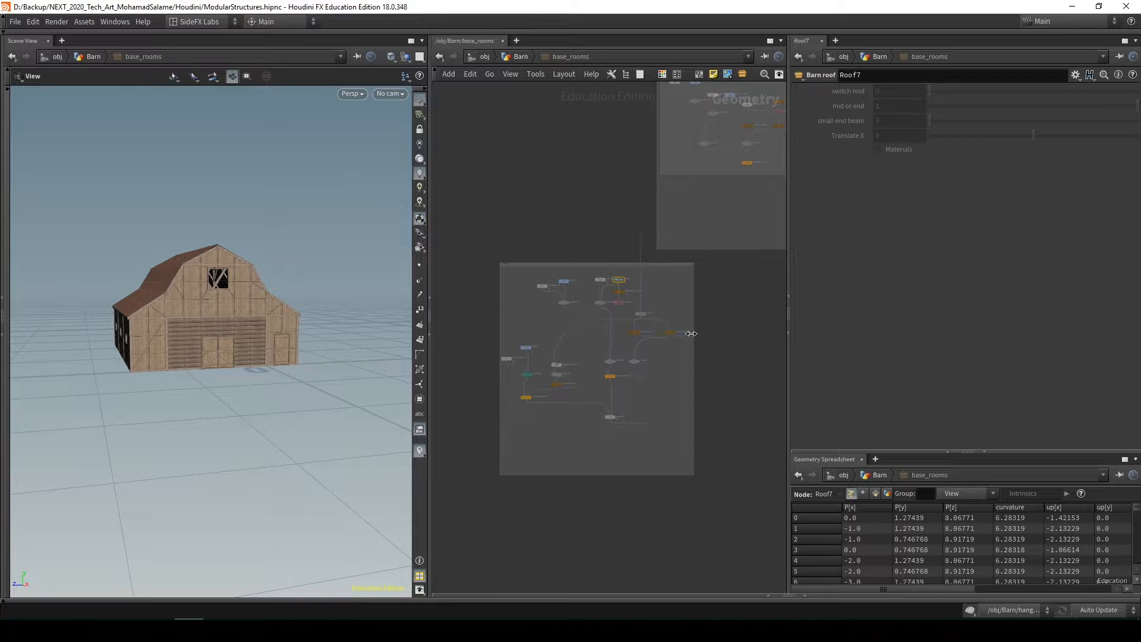
Survey all the module boxes in the base_rooms network and view the whole barn from above
{"action": "scroll", "coordinate": [609, 420], "scroll_direction": "up", "scroll_amount": 4}
{"action": "scroll", "coordinate": [621, 472], "scroll_direction": "down", "scroll_amount": 5}
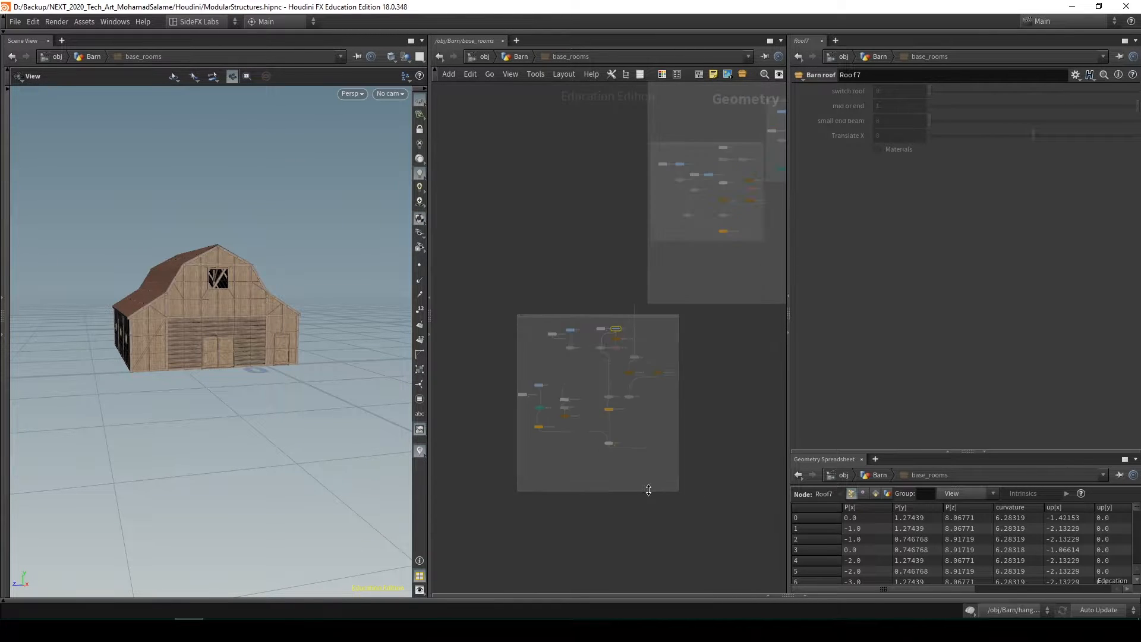
{"action": "middle_click_drag", "start_coordinate": [647, 489], "coordinate": [497, 311]}
{"action": "middle_click_drag", "start_coordinate": [610, 503], "coordinate": [574, 451]}
{"action": "scroll", "coordinate": [601, 446], "scroll_direction": "up", "scroll_amount": 5}
{"action": "scroll", "coordinate": [621, 489], "scroll_direction": "down", "scroll_amount": 6}
{"action": "scroll", "coordinate": [627, 444], "scroll_direction": "up", "scroll_amount": 1}
{"action": "scroll", "coordinate": [628, 444], "scroll_direction": "down", "scroll_amount": 4}
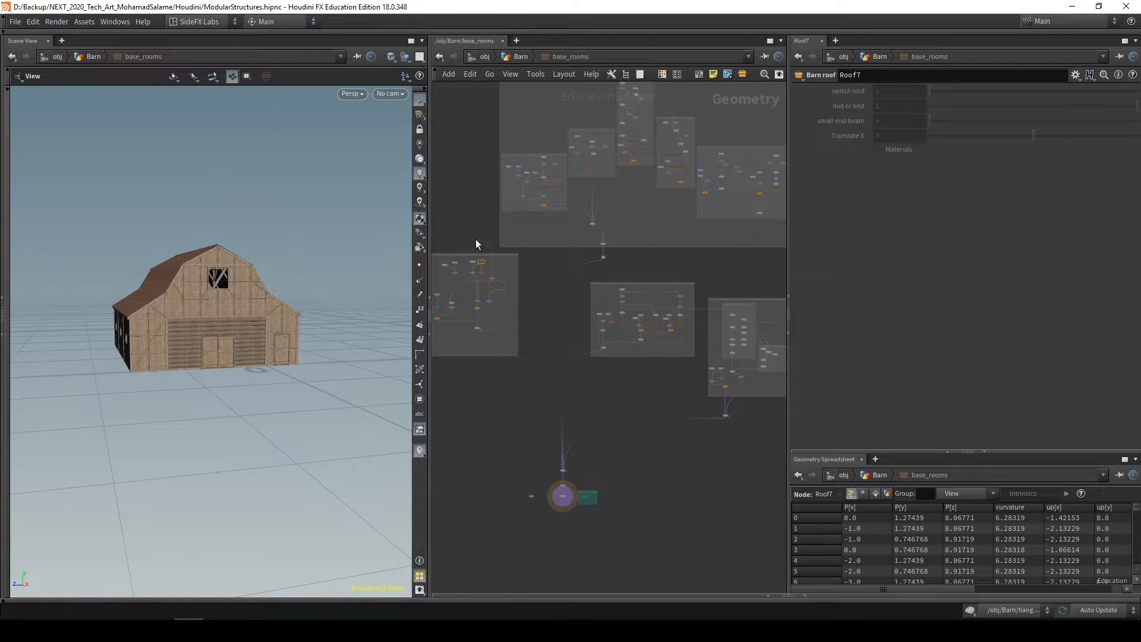
{"action": "left_click_drag", "start_coordinate": [227, 348], "coordinate": [216, 369]}
{"action": "scroll", "coordinate": [219, 412], "scroll_direction": "up", "scroll_amount": 4}
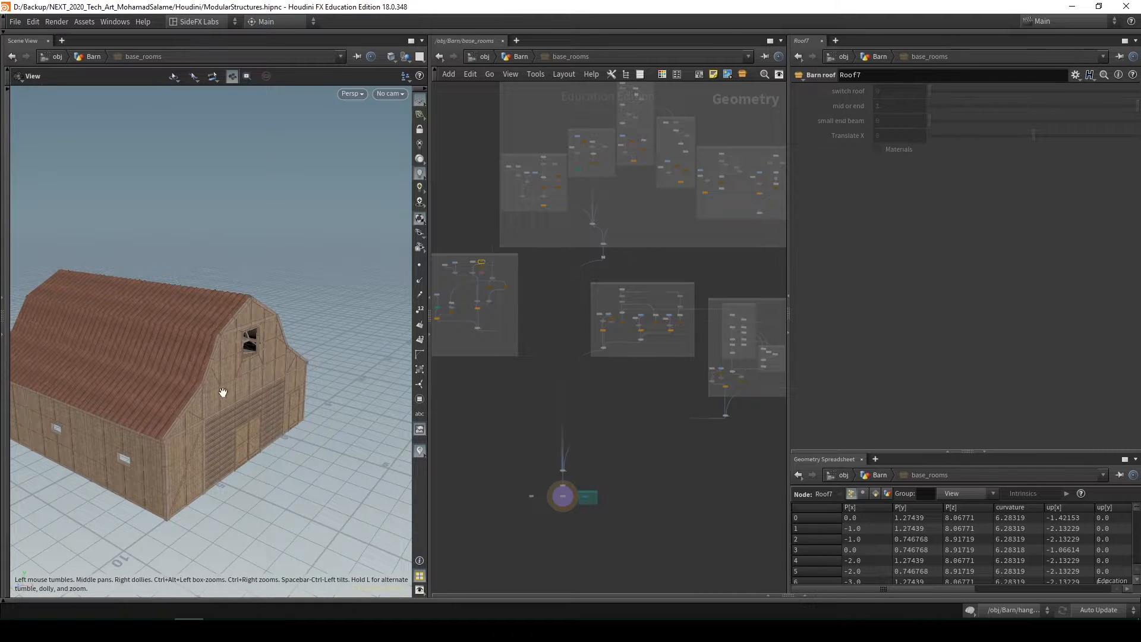
{"action": "left_click_drag", "start_coordinate": [230, 410], "coordinate": [291, 296]}
{"action": "left_click_drag", "start_coordinate": [288, 344], "coordinate": [327, 318]}
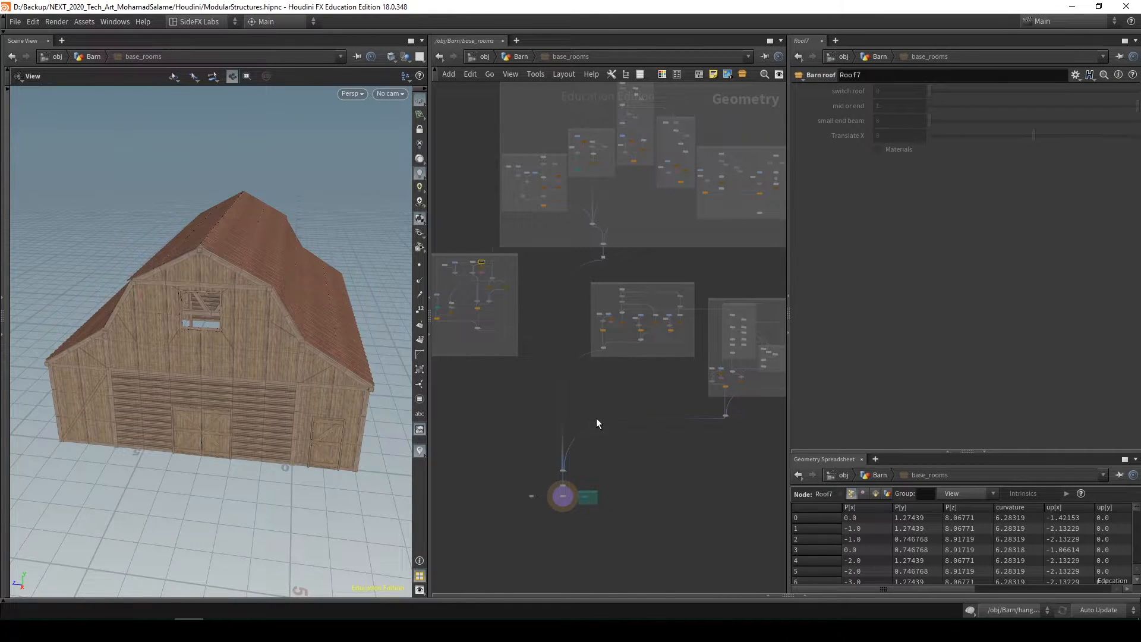
Return to the Barn network and view the barn with the Barn Layout parameters shown
{"action": "key", "text": "u"}
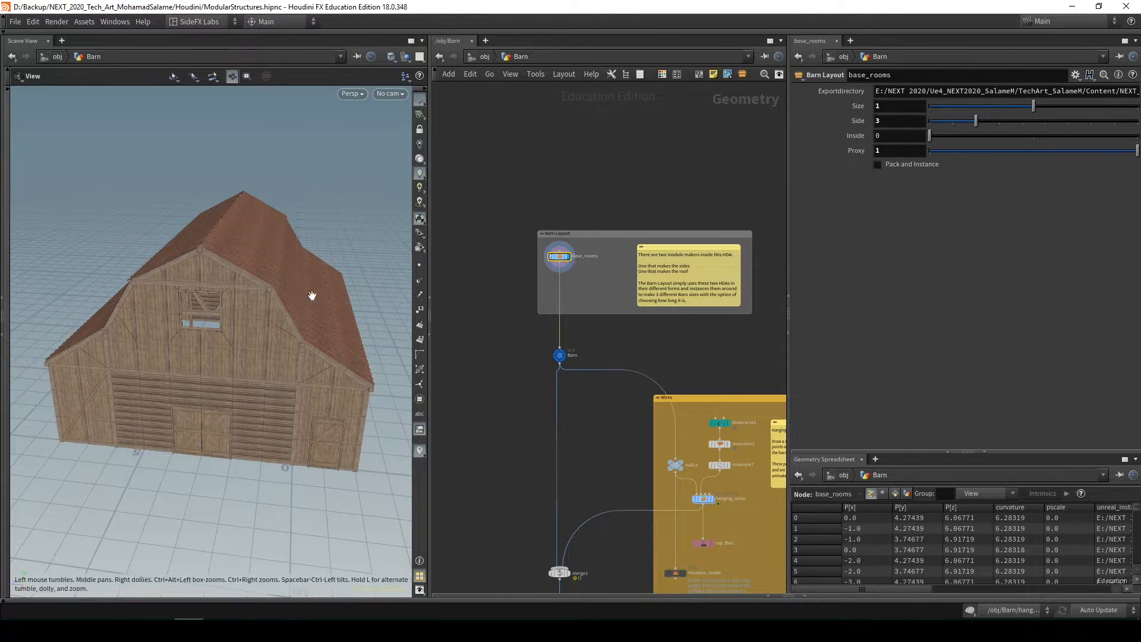
{"action": "left_click_drag", "start_coordinate": [307, 293], "coordinate": [220, 359]}
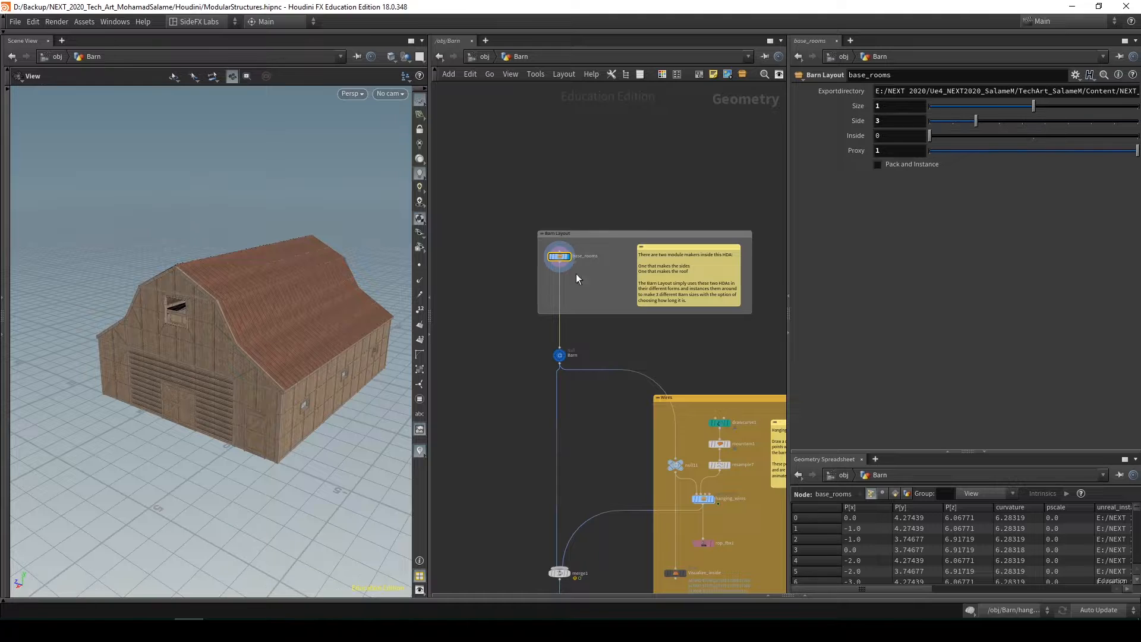
{"action": "left_click_drag", "start_coordinate": [301, 364], "coordinate": [262, 404]}
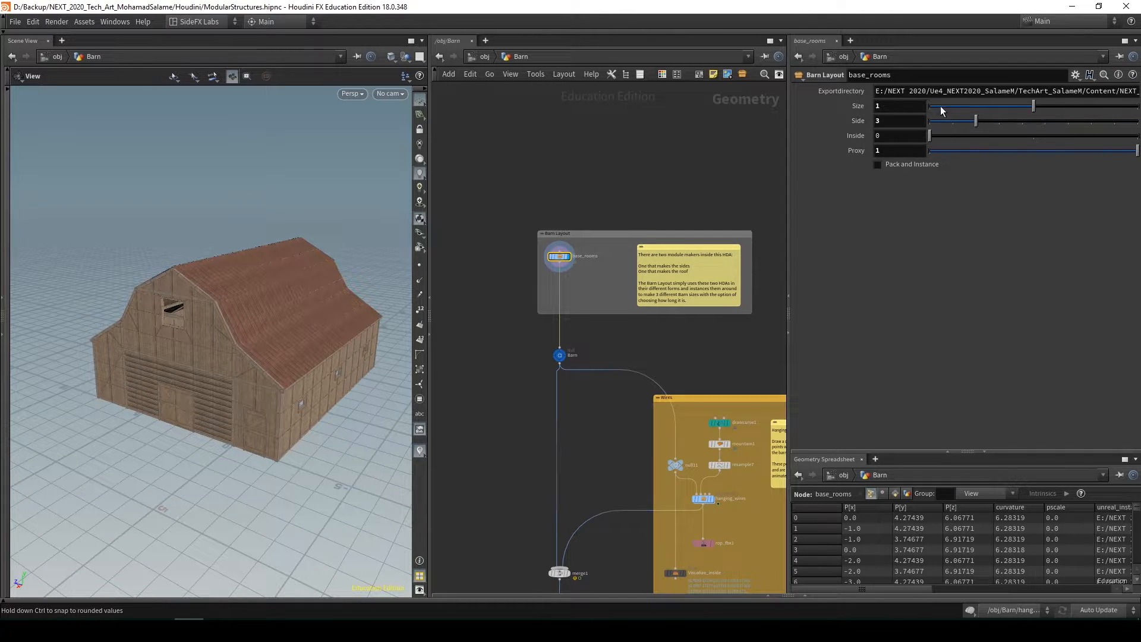
Try the Barn Layout Size values 0 and 2 on base_rooms, viewing the barn for each
{"action": "left_click_drag", "start_coordinate": [940, 111], "coordinate": [801, 138]}
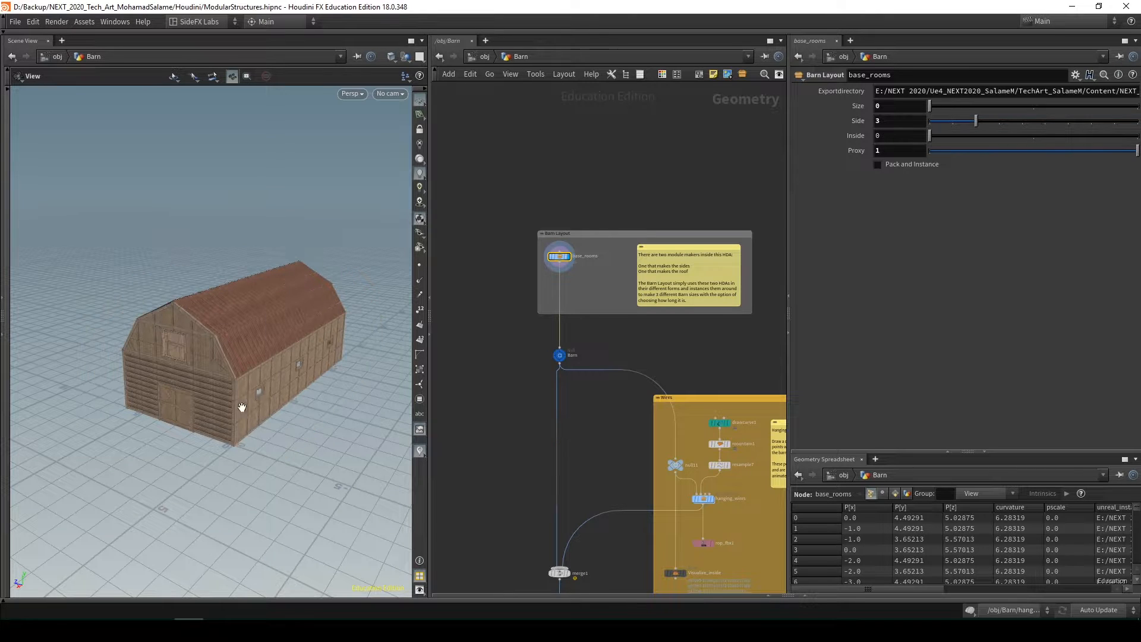
{"action": "left_click_drag", "start_coordinate": [252, 416], "coordinate": [212, 390]}
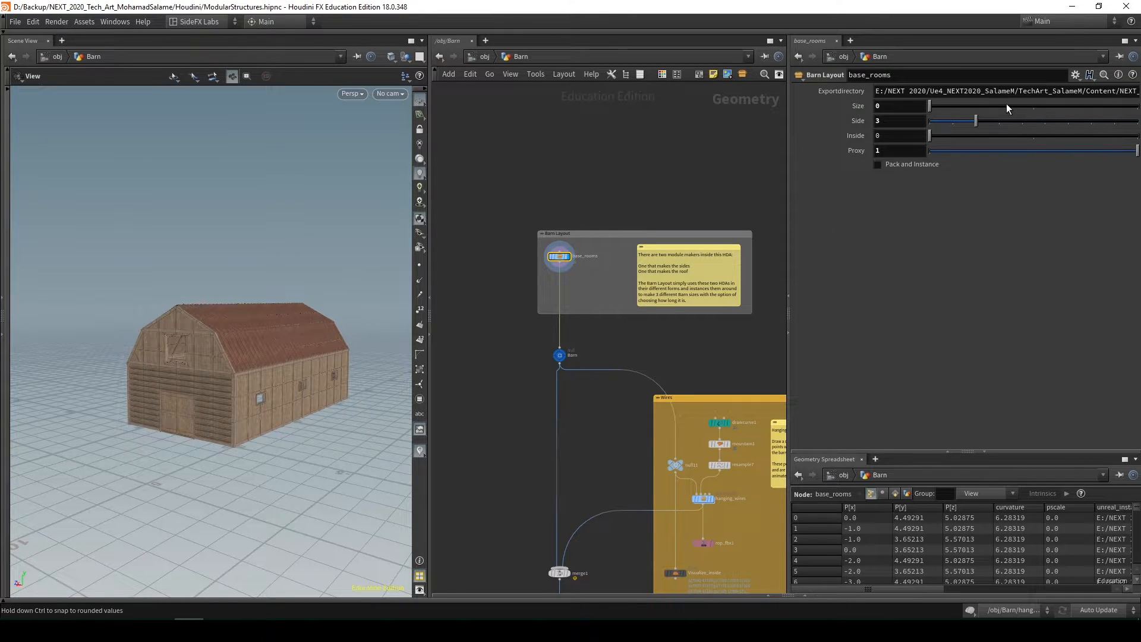
{"action": "left_click_drag", "start_coordinate": [1034, 112], "coordinate": [1132, 116]}
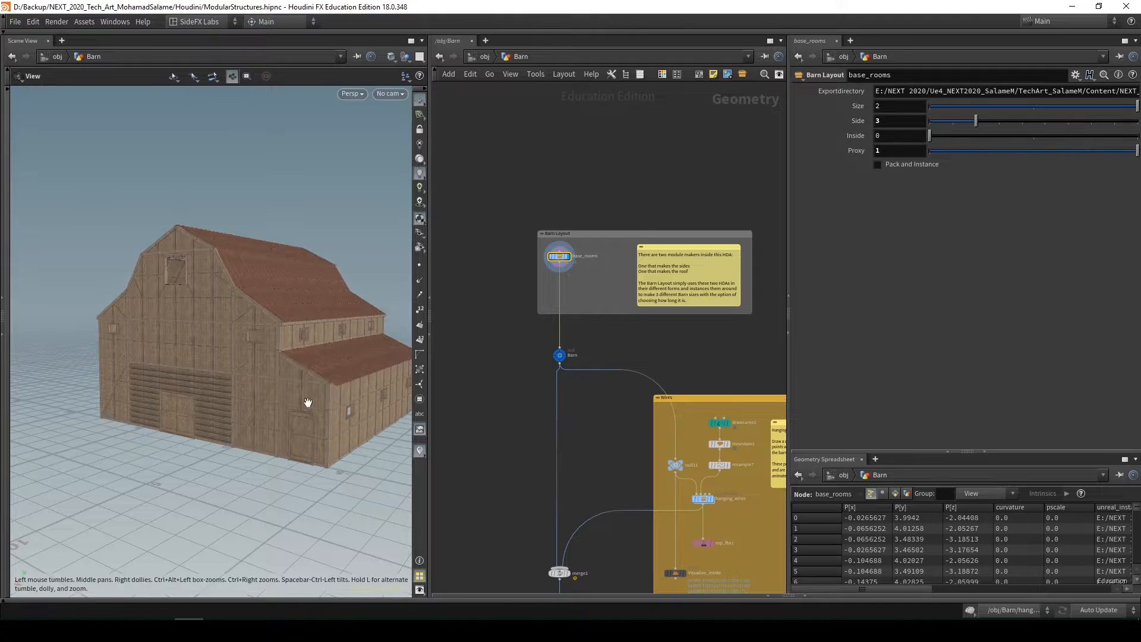
{"action": "left_click_drag", "start_coordinate": [305, 400], "coordinate": [292, 349]}
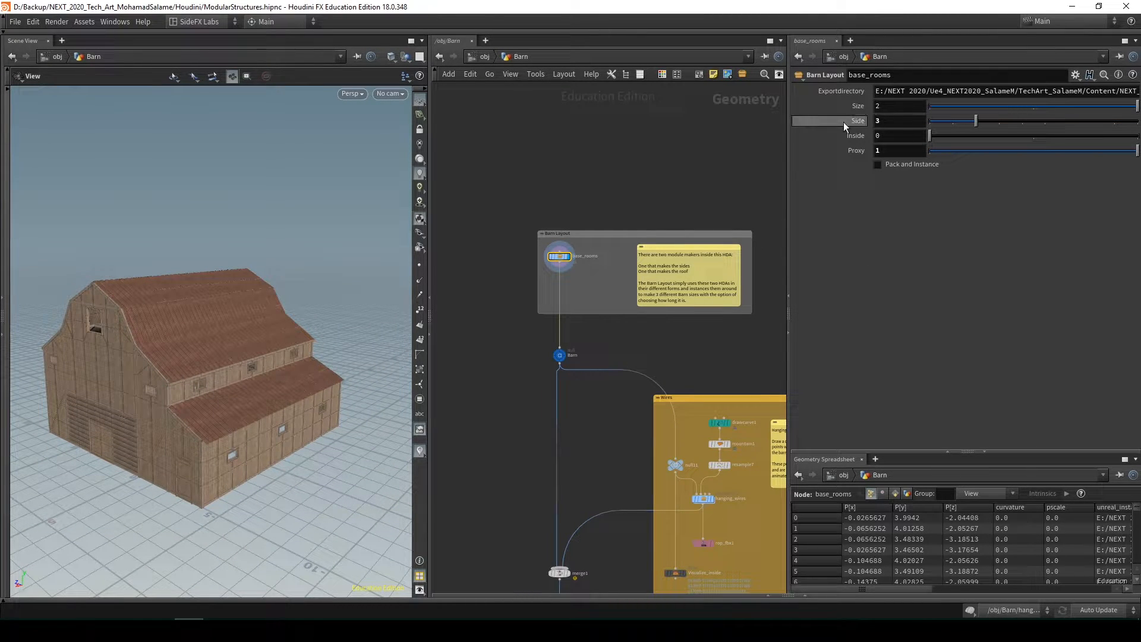
Set the Barn Layout Size to 0 with Side at 3, and view the barn from below
{"action": "mouse_move", "coordinate": [972, 132]}
{"action": "left_mouse_down"}
{"action": "mouse_move", "coordinate": [952, 130]}
{"action": "mouse_move", "coordinate": [999, 124]}
{"action": "mouse_move", "coordinate": [948, 120]}
{"action": "mouse_move", "coordinate": [979, 125]}
{"action": "left_mouse_up"}
{"action": "left_click", "coordinate": [959, 108]}
{"action": "left_click_drag", "start_coordinate": [234, 384], "coordinate": [329, 349]}
Display the hanging_wires node in the Wires box and show its parameters
{"action": "scroll", "coordinate": [604, 276], "scroll_direction": "down", "scroll_amount": 2}
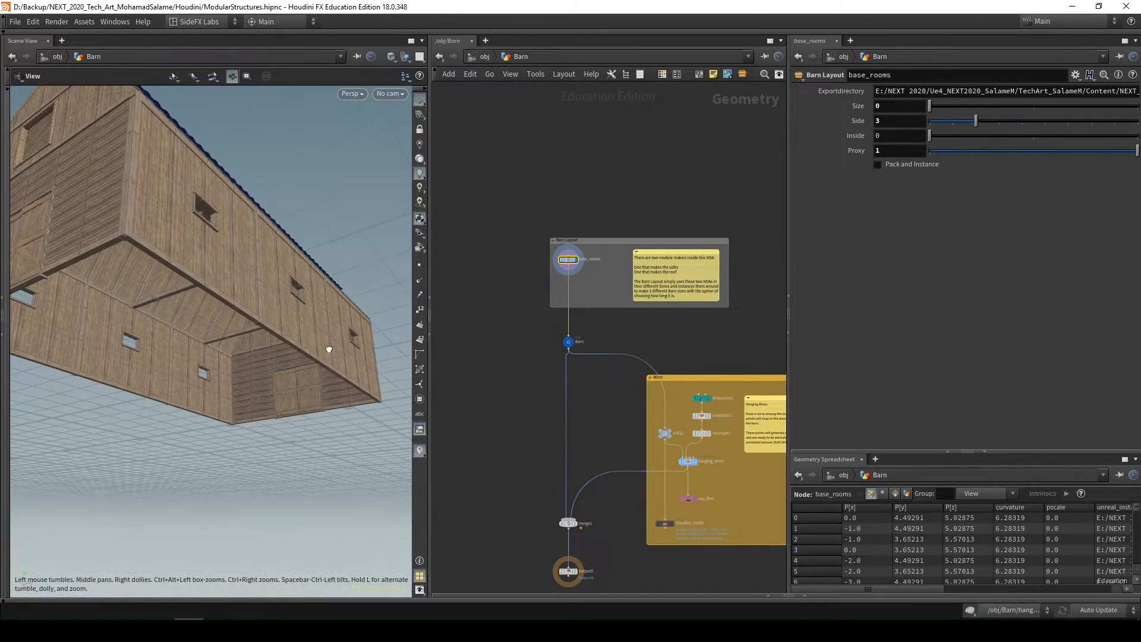
{"action": "middle_click_drag", "start_coordinate": [646, 341], "coordinate": [650, 286]}
{"action": "scroll", "coordinate": [650, 286], "scroll_direction": "down", "scroll_amount": 1}
{"action": "middle_click_drag", "start_coordinate": [624, 322], "coordinate": [554, 234]}
{"action": "scroll", "coordinate": [694, 331], "scroll_direction": "up", "scroll_amount": 2}
{"action": "left_click", "coordinate": [537, 222]}
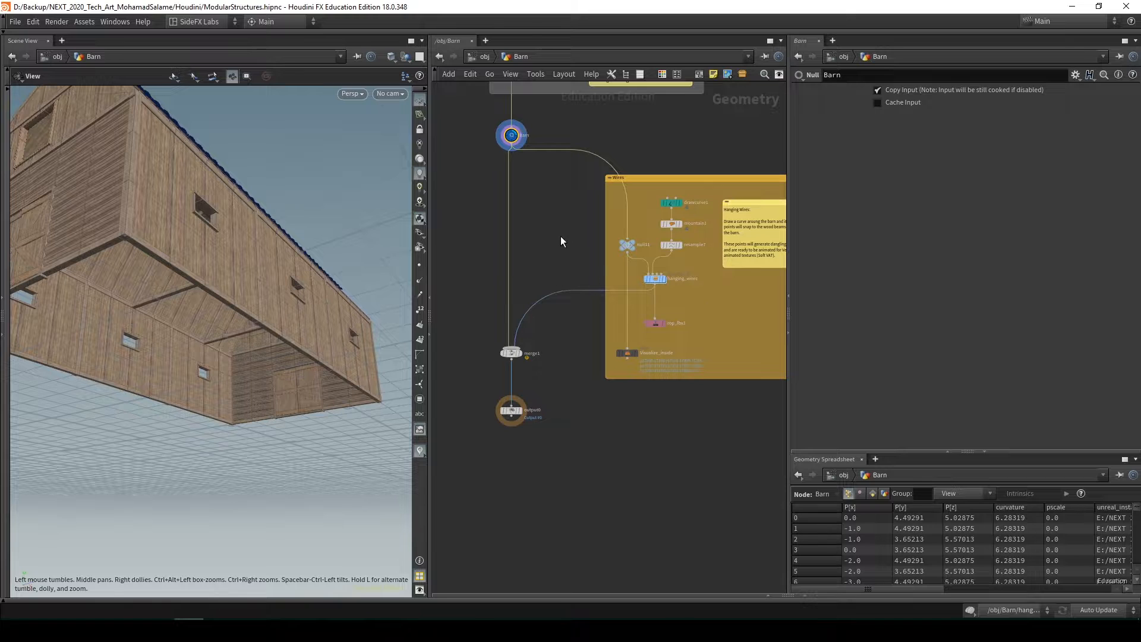
{"action": "middle_click_drag", "start_coordinate": [561, 237], "coordinate": [531, 252]}
{"action": "left_click", "coordinate": [634, 293]}
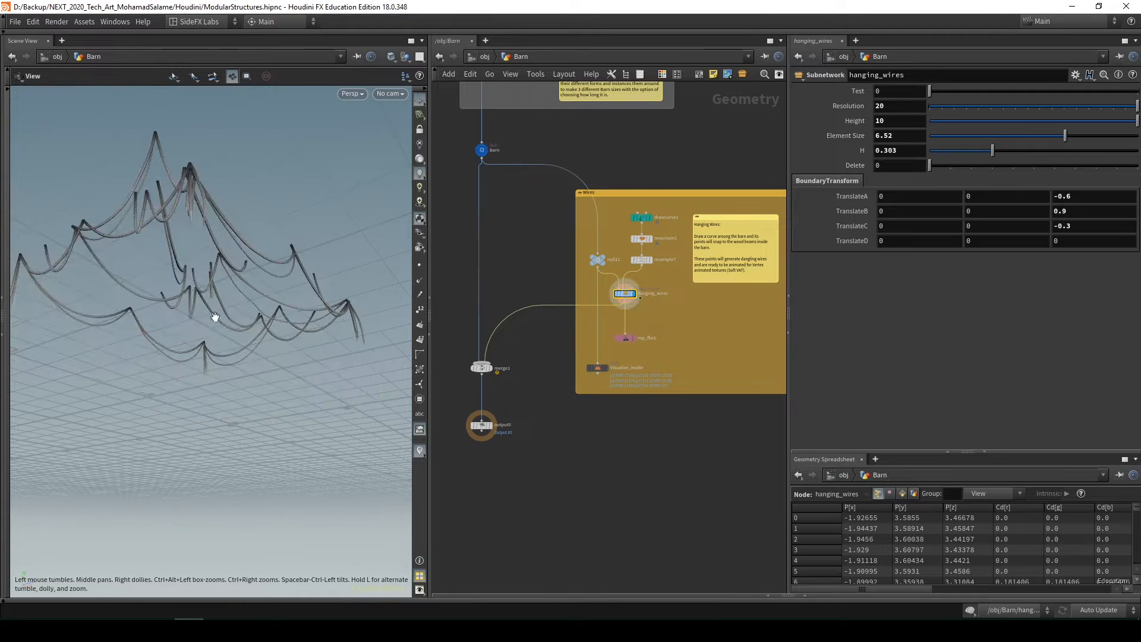
Show the playbar and examine the dangling wires from above and the side
{"action": "left_click_drag", "start_coordinate": [252, 332], "coordinate": [321, 333]}
{"action": "middle_click_drag", "start_coordinate": [496, 238], "coordinate": [543, 227]}
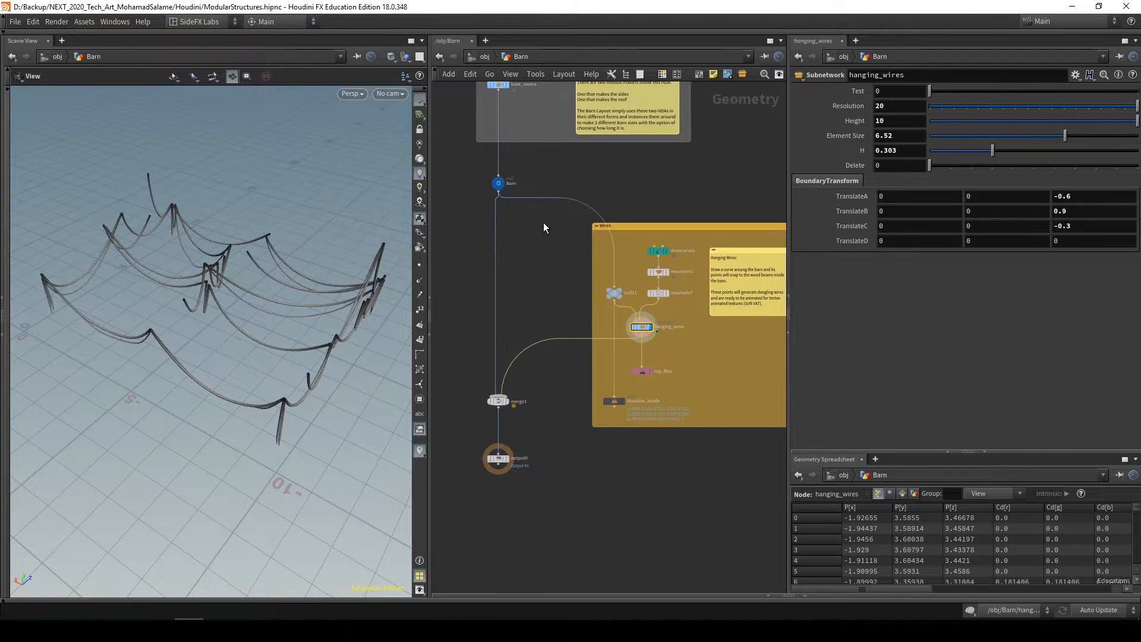
{"action": "middle_click_drag", "start_coordinate": [683, 357], "coordinate": [662, 333]}
{"action": "left_click", "coordinate": [244, 601]}
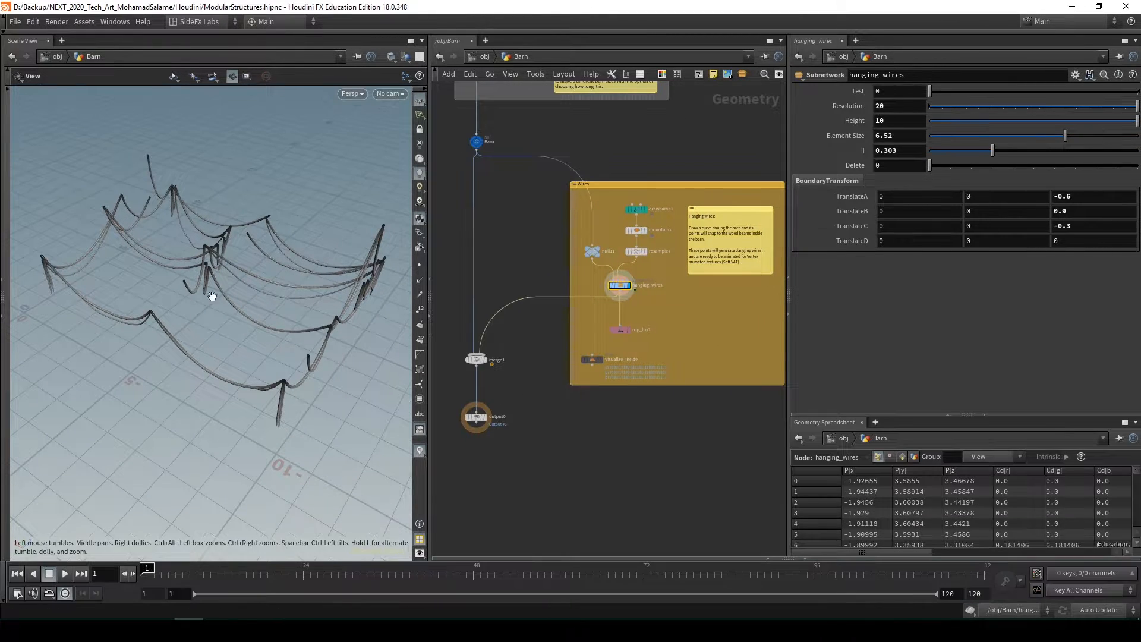
{"action": "left_click_drag", "start_coordinate": [216, 267], "coordinate": [332, 275]}
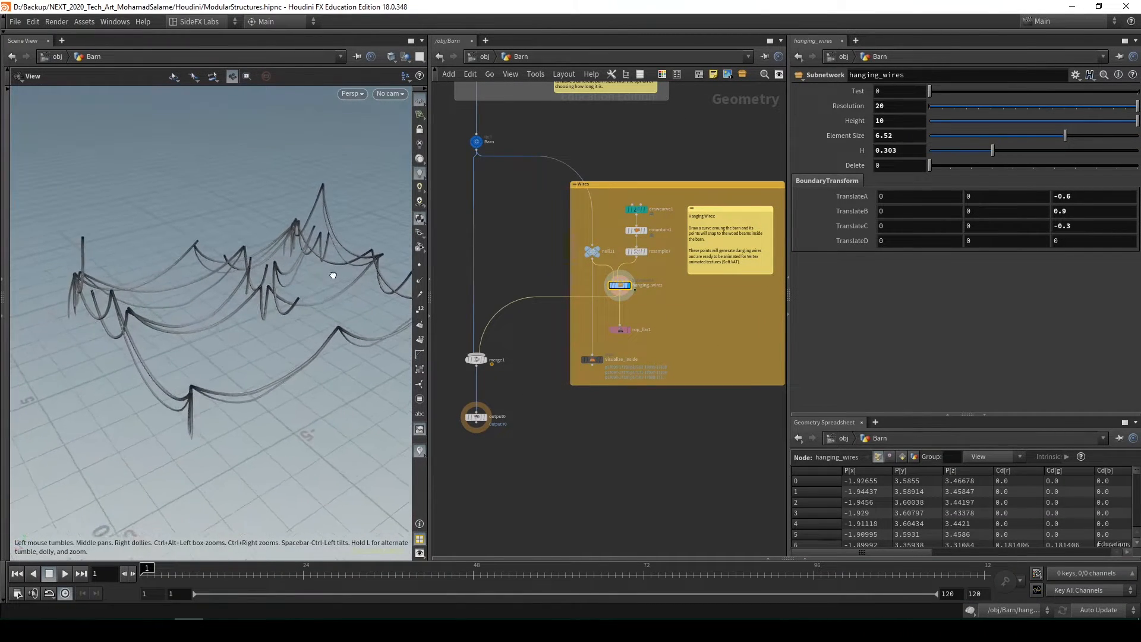
Display the null11 node with points visible and examine the barn's interior beams and doors
{"action": "scroll", "coordinate": [677, 211], "scroll_direction": "up", "scroll_amount": 3}
{"action": "left_click", "coordinate": [644, 253]}
{"action": "left_click_drag", "start_coordinate": [250, 344], "coordinate": [351, 273]}
{"action": "left_click", "coordinate": [420, 265]}
{"action": "scroll", "coordinate": [301, 346], "scroll_direction": "down", "scroll_amount": 2}
{"action": "left_click", "coordinate": [564, 265]}
{"action": "right_click_drag", "start_coordinate": [351, 272], "coordinate": [283, 321]}
{"action": "left_click_drag", "start_coordinate": [282, 321], "coordinate": [313, 292]}
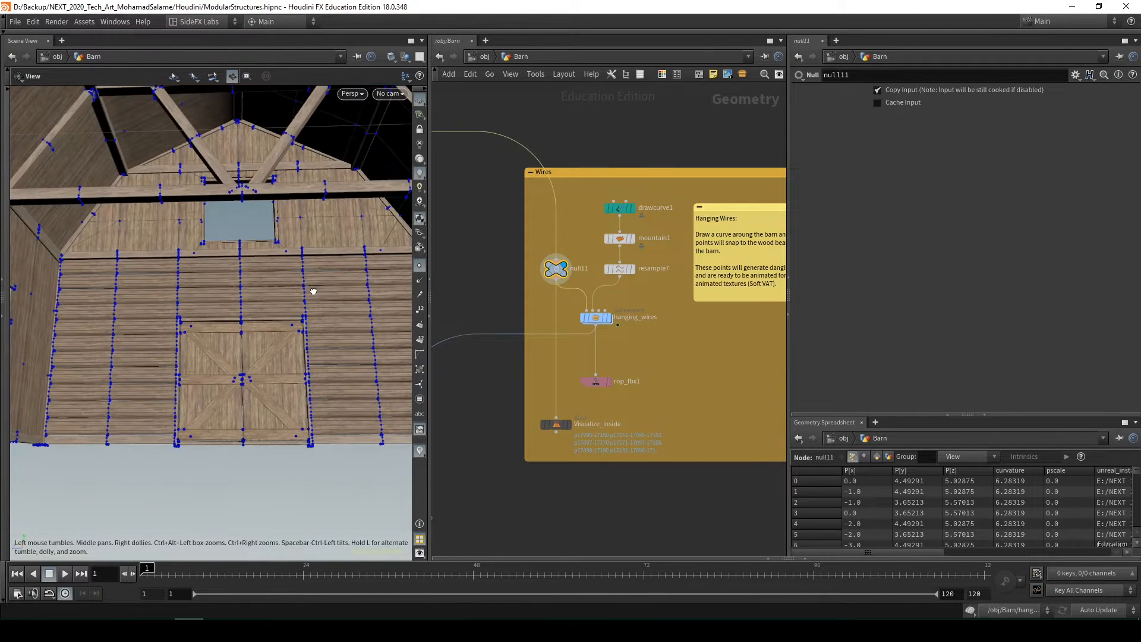
Display the hanging_wires node again, view its points, and turn point display off
{"action": "left_click", "coordinate": [596, 317]}
{"action": "left_click", "coordinate": [607, 316]}
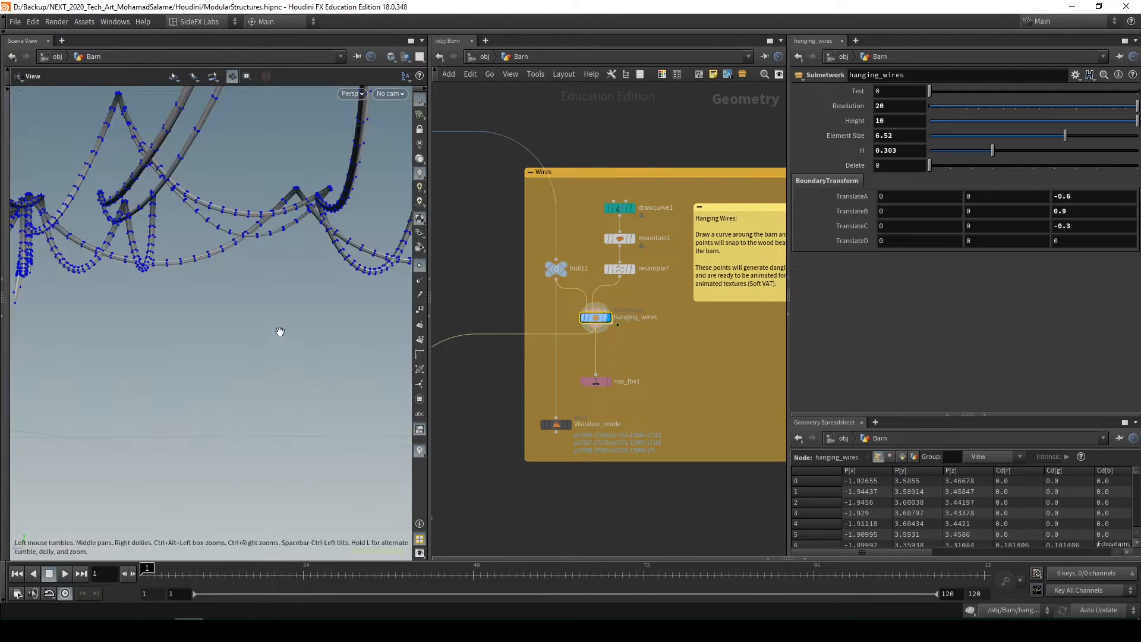
{"action": "left_click_drag", "start_coordinate": [280, 331], "coordinate": [423, 273]}
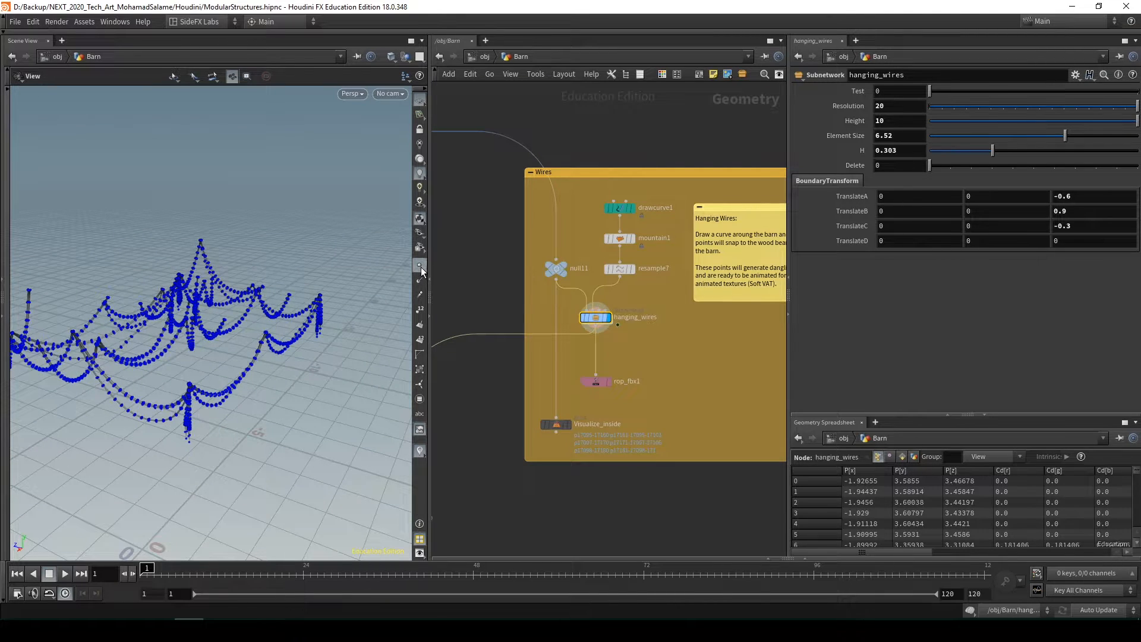
{"action": "left_click", "coordinate": [420, 271]}
{"action": "mouse_move", "coordinate": [321, 295]}
{"action": "left_mouse_down"}
{"action": "mouse_move", "coordinate": [282, 311]}
{"action": "mouse_move", "coordinate": [303, 300]}
{"action": "left_mouse_up"}
{"action": "scroll", "coordinate": [601, 343], "scroll_direction": "up", "scroll_amount": 2}
{"action": "middle_click_drag", "start_coordinate": [644, 363], "coordinate": [690, 347]}
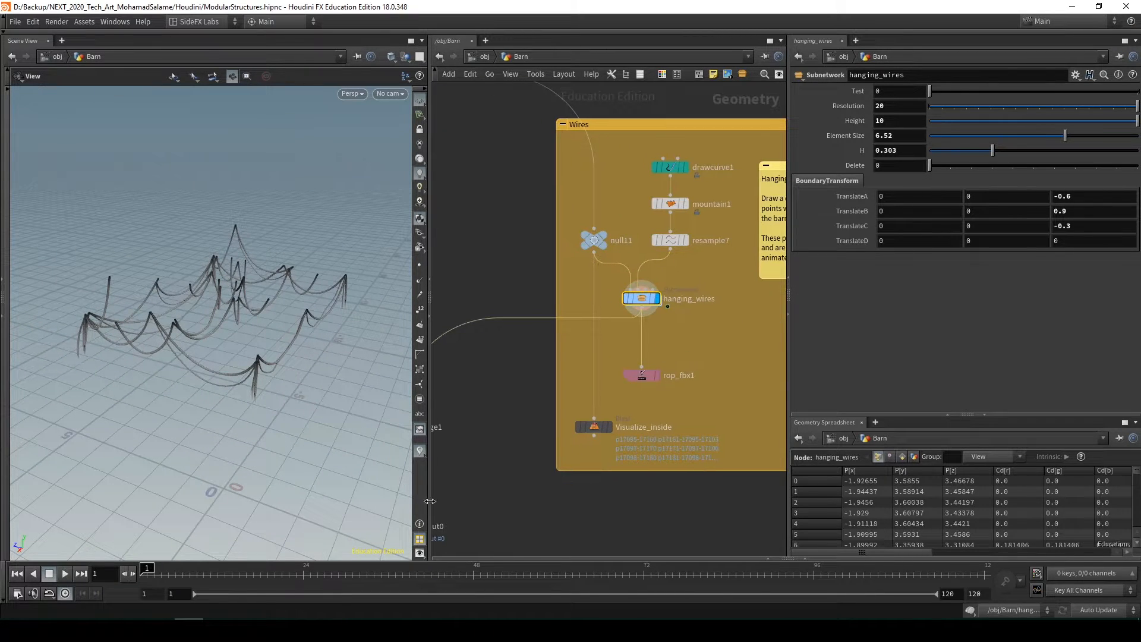
Play the hanging wires animation, return to the first frame, and view the wires from above
{"action": "left_click", "coordinate": [65, 576]}
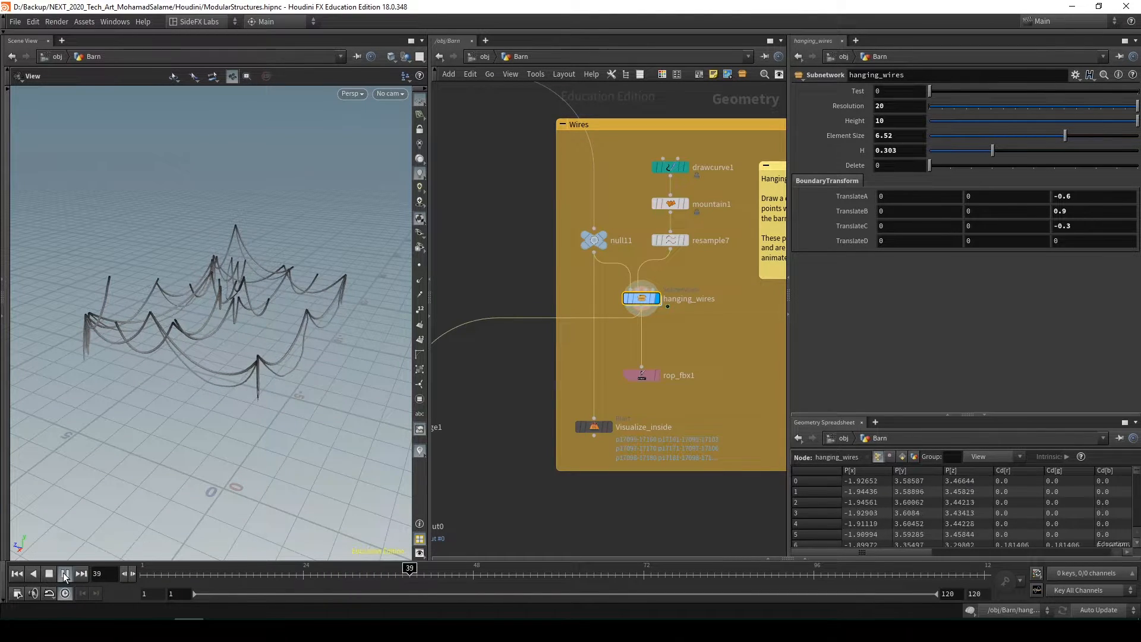
{"action": "left_click", "coordinate": [19, 574]}
{"action": "left_click_drag", "start_coordinate": [178, 349], "coordinate": [169, 302]}
Select base_rooms in the Barn Layout box, set its Size to 1, and inspect how the hanging wires adapt
{"action": "middle_click_drag", "start_coordinate": [552, 247], "coordinate": [685, 350]}
{"action": "scroll", "coordinate": [685, 351], "scroll_direction": "down", "scroll_amount": 1}
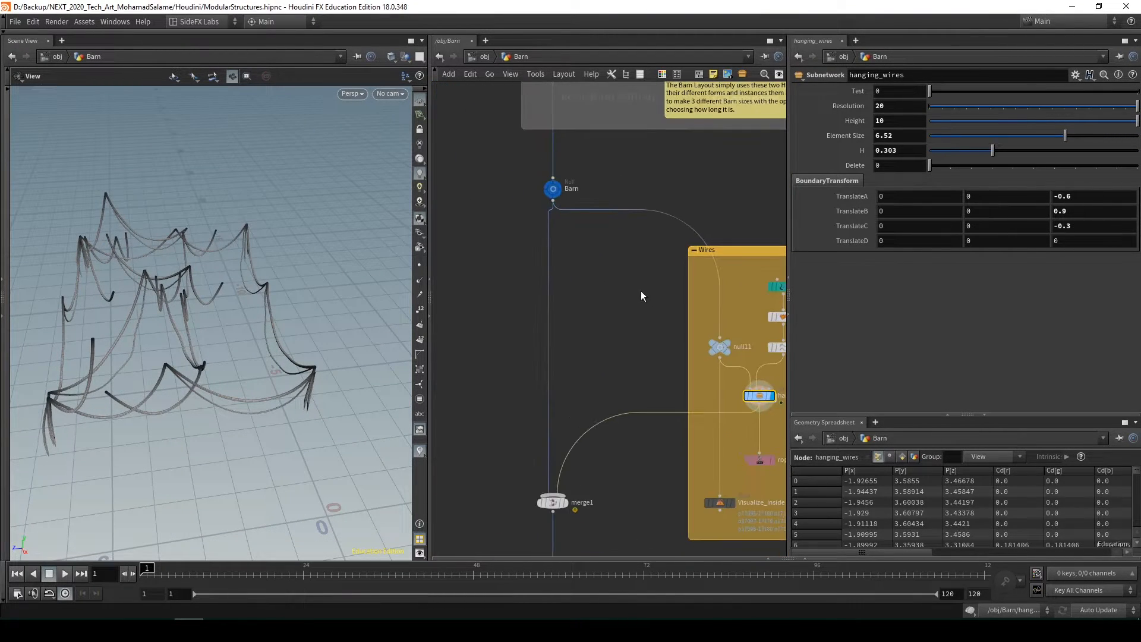
{"action": "middle_click_drag", "start_coordinate": [593, 198], "coordinate": [571, 224]}
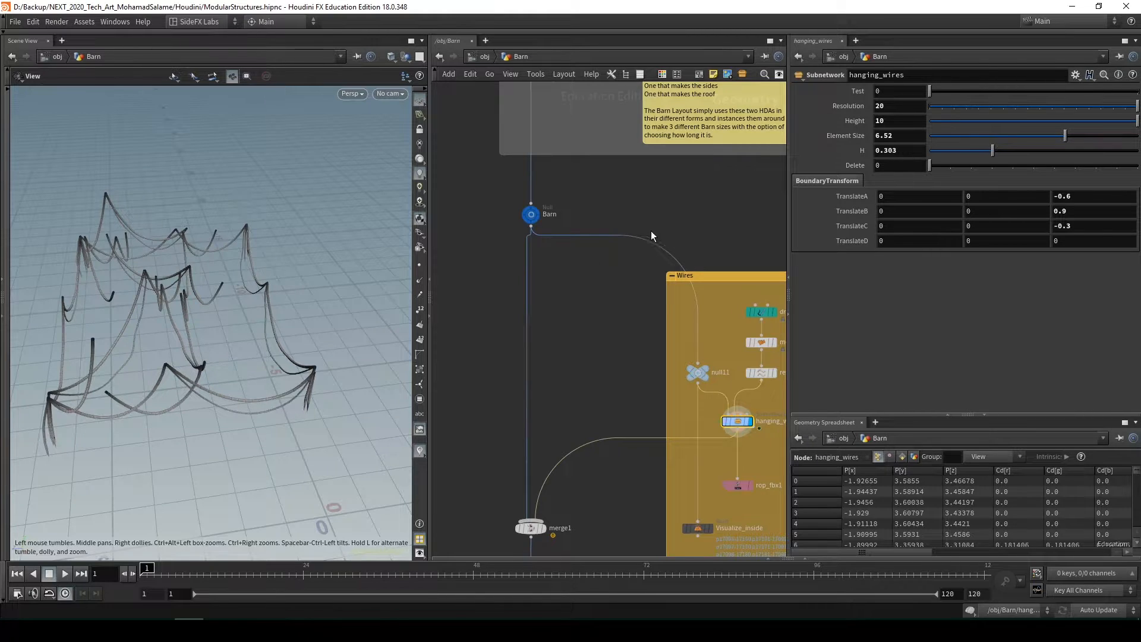
{"action": "scroll", "coordinate": [652, 236], "scroll_direction": "down", "scroll_amount": 1}
{"action": "middle_click_drag", "start_coordinate": [652, 236], "coordinate": [607, 305]}
{"action": "left_click", "coordinate": [523, 210]}
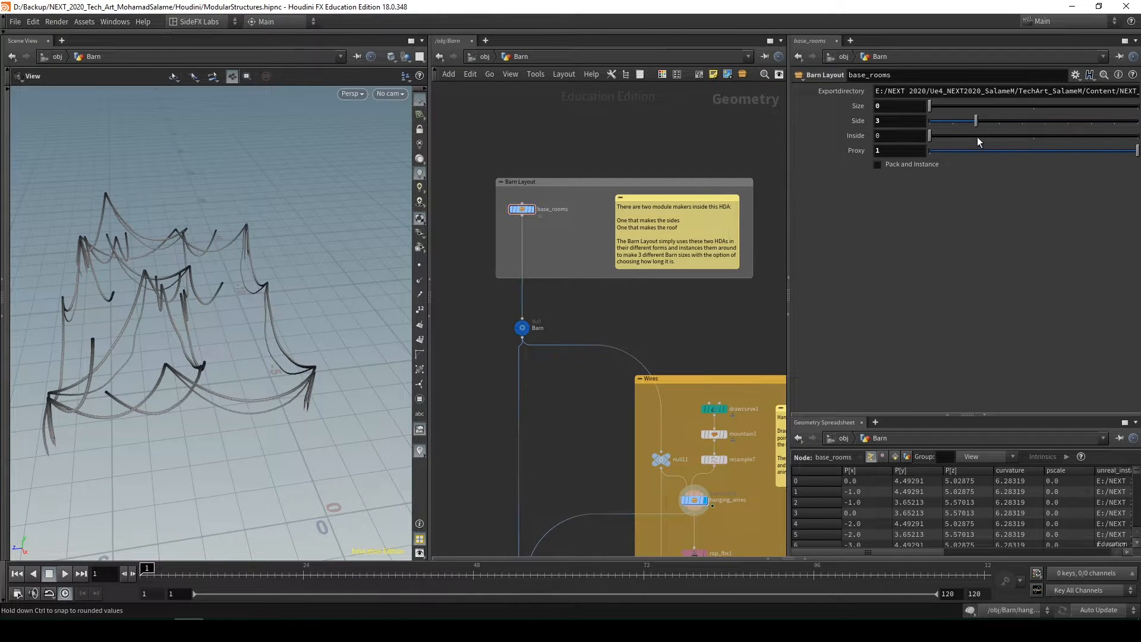
{"action": "right_click_drag", "start_coordinate": [255, 306], "coordinate": [189, 303]}
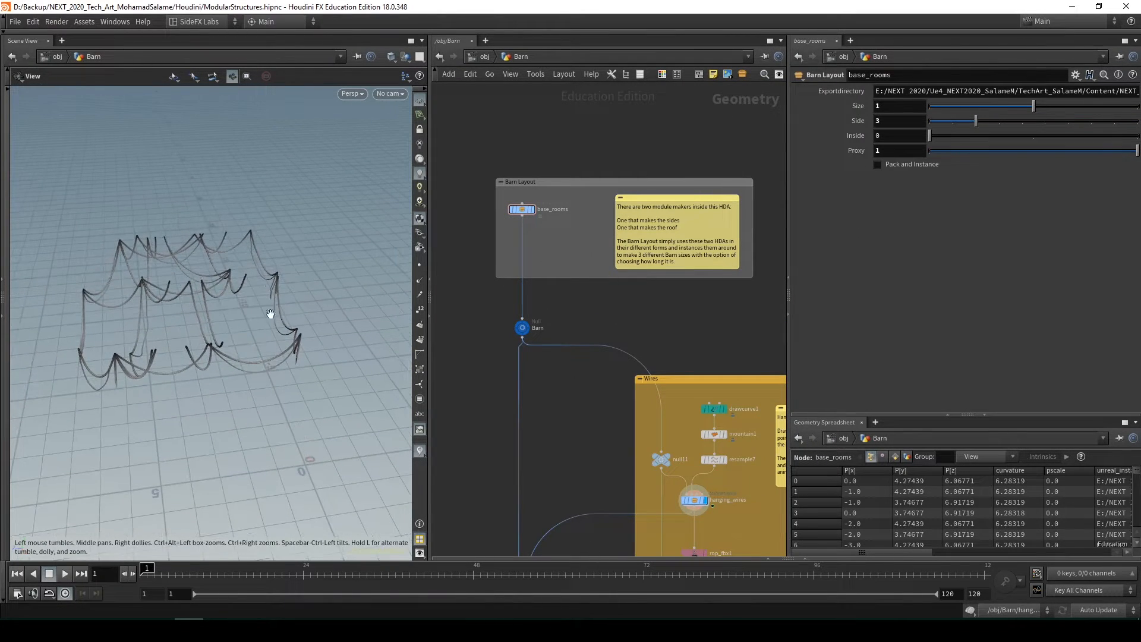
{"action": "middle_click_drag", "start_coordinate": [600, 317], "coordinate": [571, 315]}
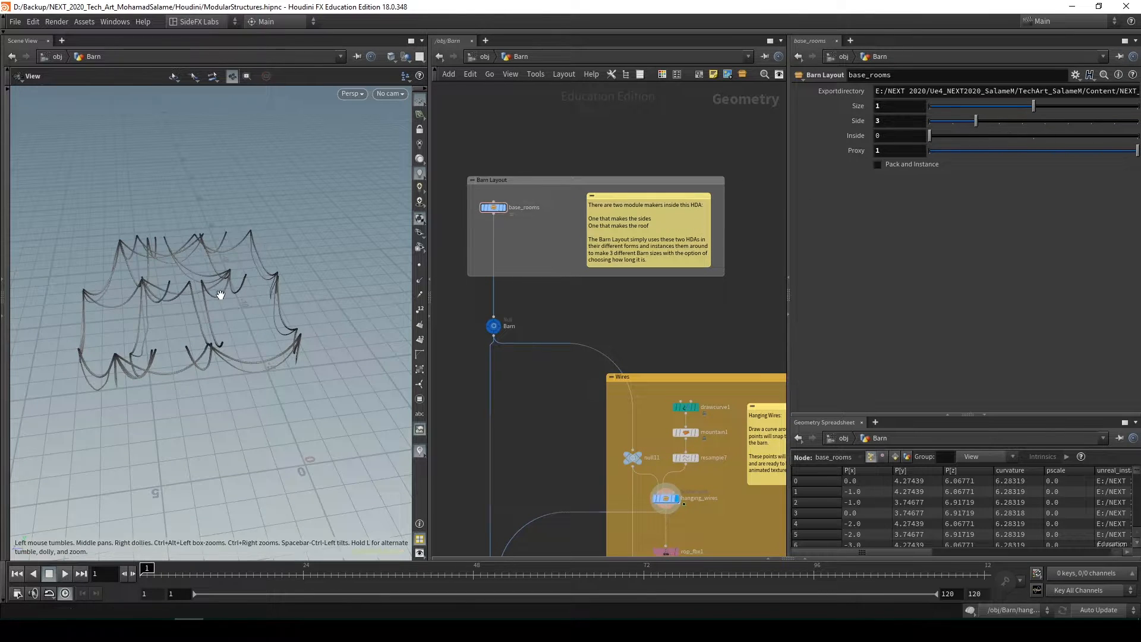
{"action": "left_click_drag", "start_coordinate": [219, 295], "coordinate": [240, 262]}
Set the Size of base_rooms to 2 and inspect the hanging wires from another angle
{"action": "left_click", "coordinate": [1116, 107]}
{"action": "left_click_drag", "start_coordinate": [387, 300], "coordinate": [335, 307]}
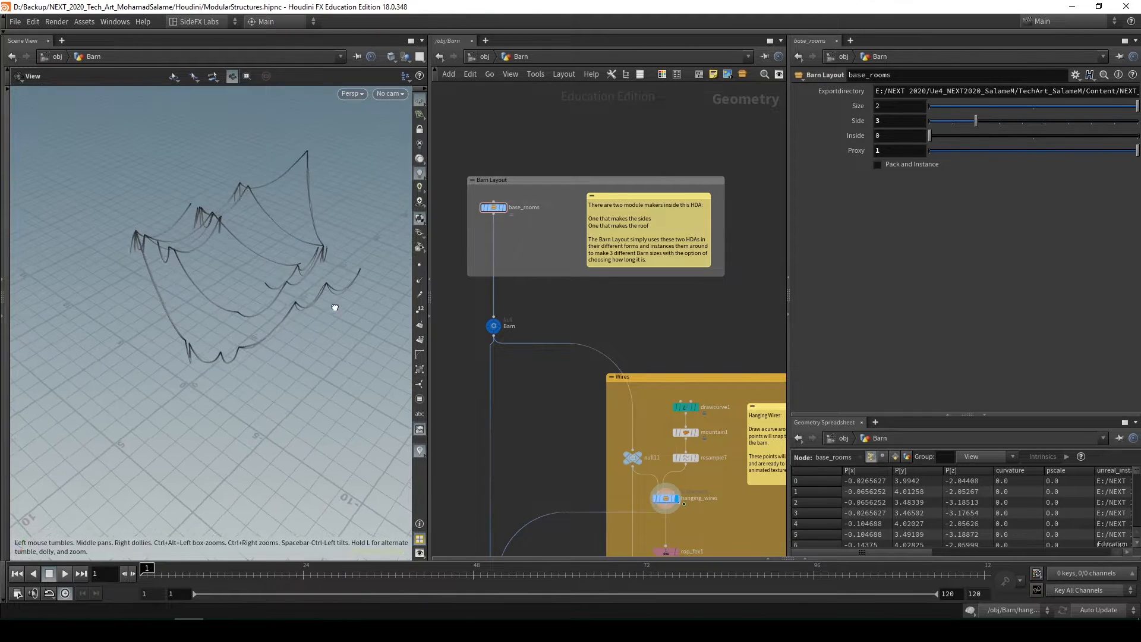
{"action": "scroll", "coordinate": [570, 398], "scroll_direction": "down", "scroll_amount": 3}
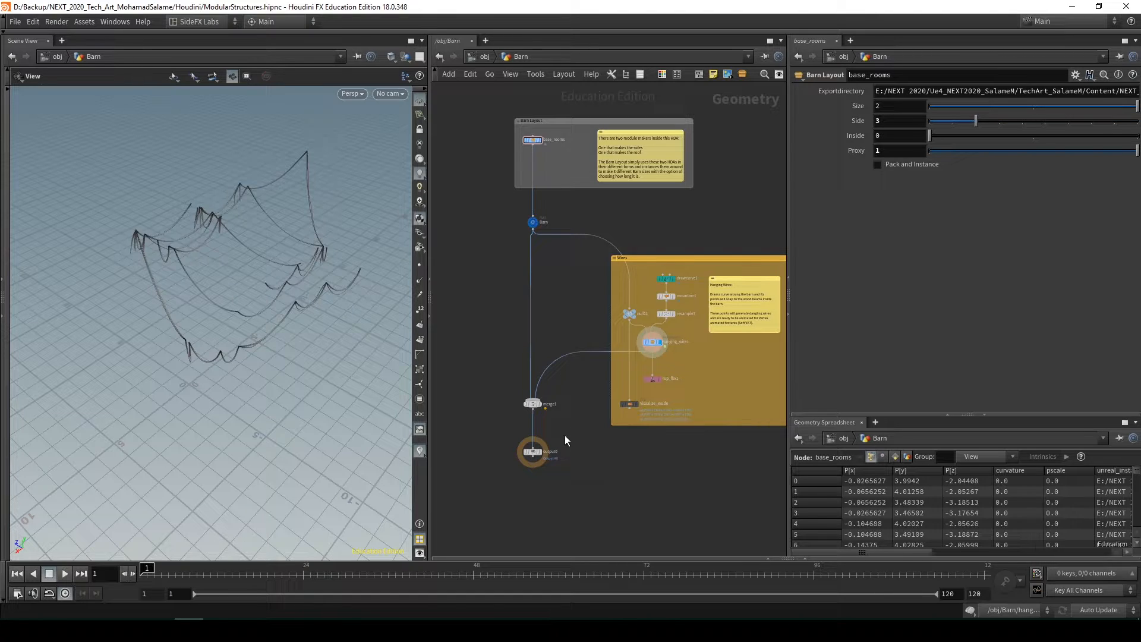
Display the base_rooms barn, and switch the display to hanging_wires with the barn kept as a template
{"action": "left_click", "coordinate": [532, 452]}
{"action": "middle_click_drag", "start_coordinate": [557, 164], "coordinate": [559, 198]}
{"action": "left_click", "coordinate": [541, 173]}
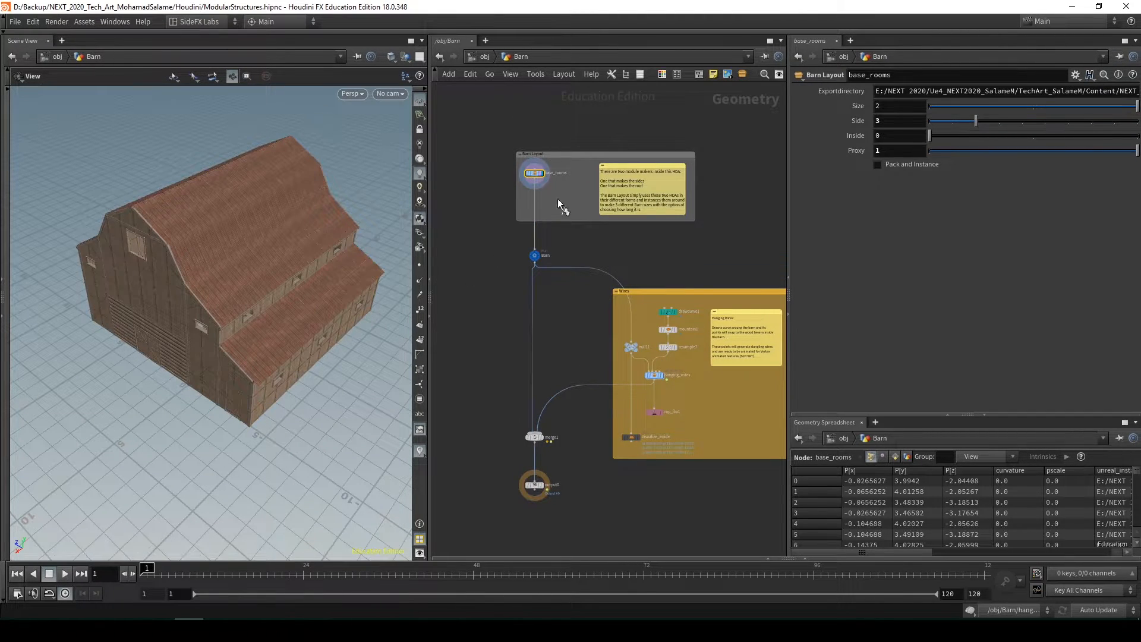
{"action": "left_click_drag", "start_coordinate": [684, 393], "coordinate": [691, 400]}
{"action": "left_click", "coordinate": [661, 375]}
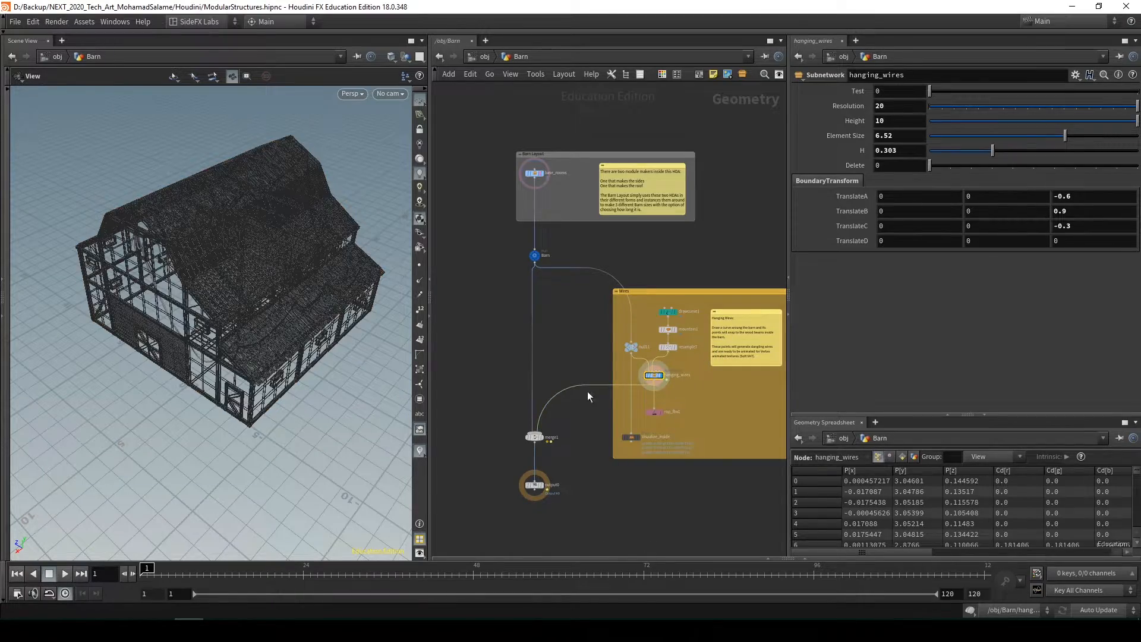
View the barn from the front and turn on wireframe shading to reveal the wires inside
{"action": "left_click_drag", "start_coordinate": [267, 333], "coordinate": [331, 255]}
{"action": "right_click_drag", "start_coordinate": [331, 255], "coordinate": [398, 245]}
{"action": "mouse_move", "coordinate": [397, 245]}
{"action": "left_mouse_down"}
{"action": "mouse_move", "coordinate": [435, 224]}
{"action": "mouse_move", "coordinate": [354, 232]}
{"action": "mouse_move", "coordinate": [323, 202]}
{"action": "mouse_move", "coordinate": [275, 196]}
{"action": "mouse_move", "coordinate": [305, 298]}
{"action": "mouse_move", "coordinate": [297, 262]}
{"action": "mouse_move", "coordinate": [267, 255]}
{"action": "mouse_move", "coordinate": [226, 279]}
{"action": "left_mouse_up"}
{"action": "key", "text": "w"}
Try Size 1 on base_rooms, view the wires in the barn, and set Size back to 0
{"action": "middle_click_drag", "start_coordinate": [555, 243], "coordinate": [541, 255]}
{"action": "left_click", "coordinate": [521, 185]}
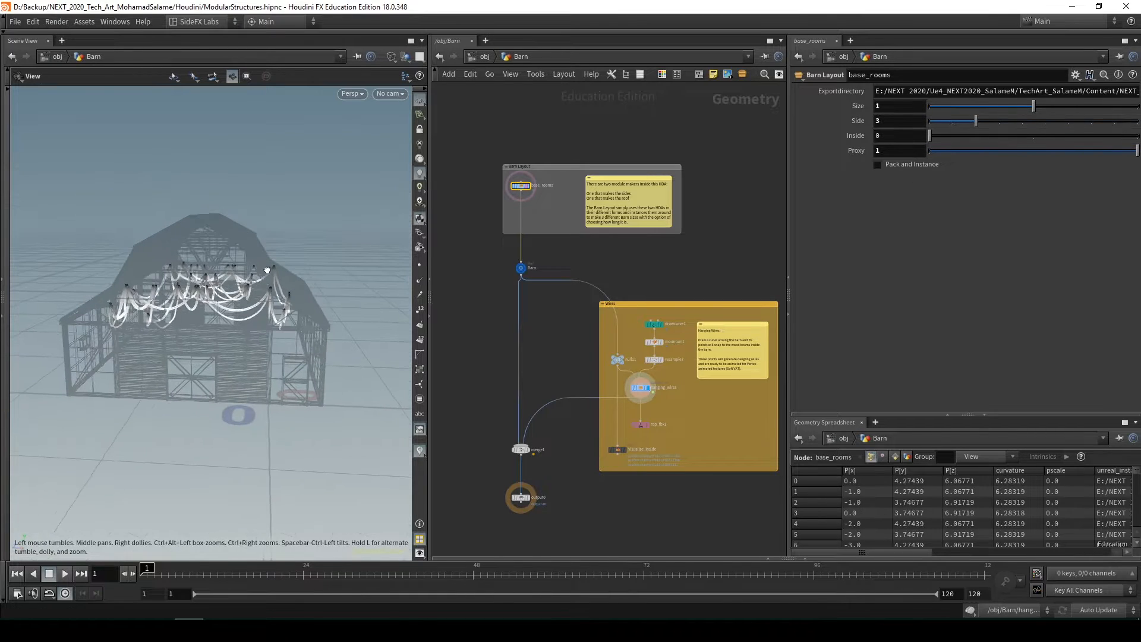
{"action": "left_click_drag", "start_coordinate": [255, 297], "coordinate": [168, 346]}
{"action": "middle_click_drag", "start_coordinate": [548, 362], "coordinate": [612, 266]}
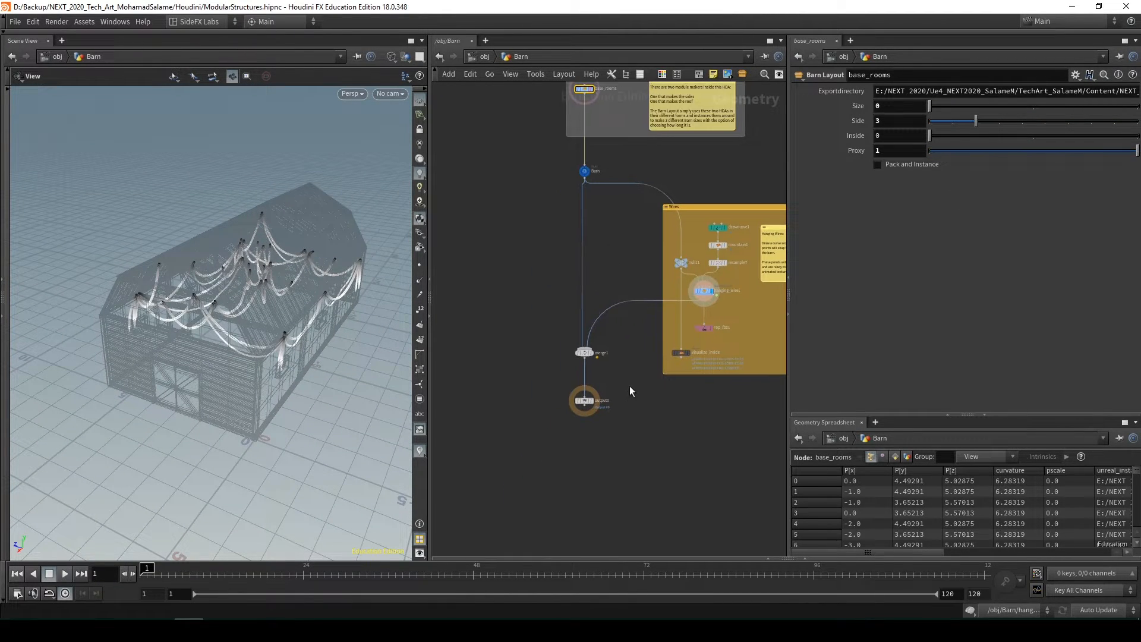
Display the output0 node, turn off wireframe shading, and view the finished barn from the outside
{"action": "left_click_drag", "start_coordinate": [629, 386], "coordinate": [559, 416]}
{"action": "left_click", "coordinate": [592, 401]}
{"action": "left_click_drag", "start_coordinate": [379, 355], "coordinate": [346, 281]}
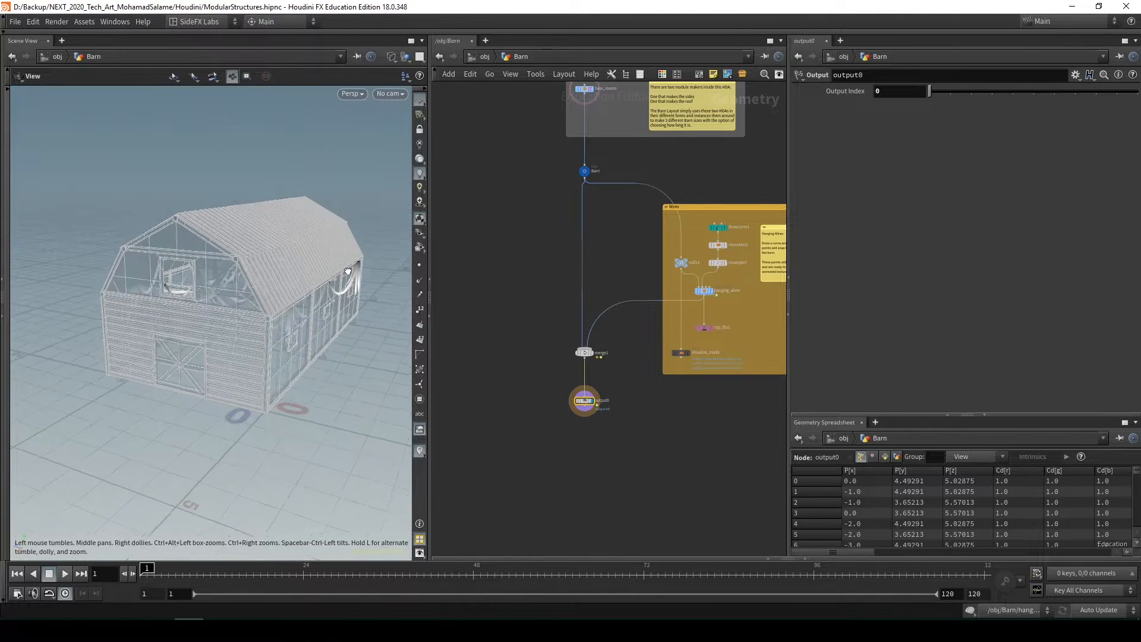
{"action": "key", "text": "w"}
{"action": "middle_click_drag", "start_coordinate": [324, 317], "coordinate": [280, 356]}
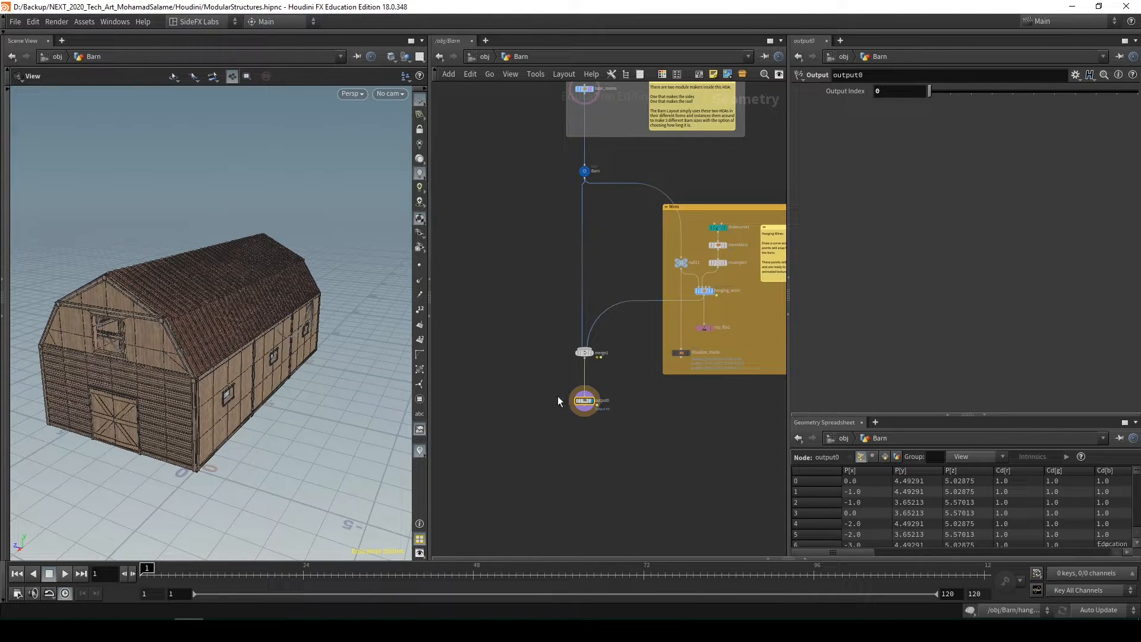
{"action": "left_click_drag", "start_coordinate": [235, 380], "coordinate": [262, 364]}
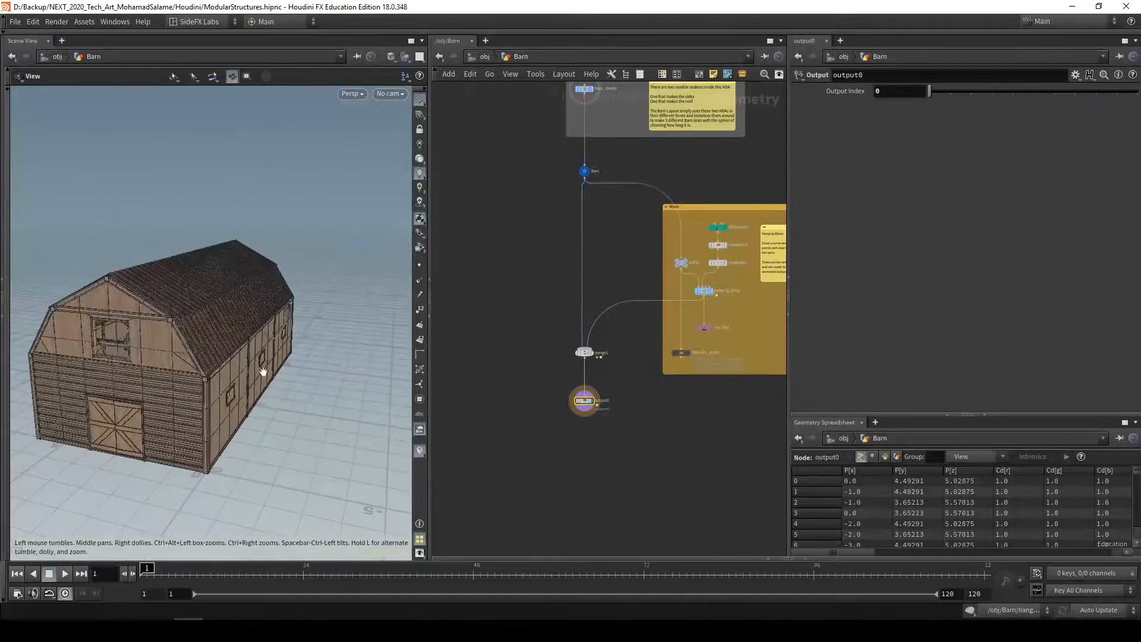
Open the Props.hipnc scene and examine its network, up close at the robot base mesh and retopology nodes
{"action": "scroll", "coordinate": [626, 453], "scroll_direction": "down", "scroll_amount": 5}
{"action": "middle_click_drag", "start_coordinate": [632, 459], "coordinate": [619, 442]}
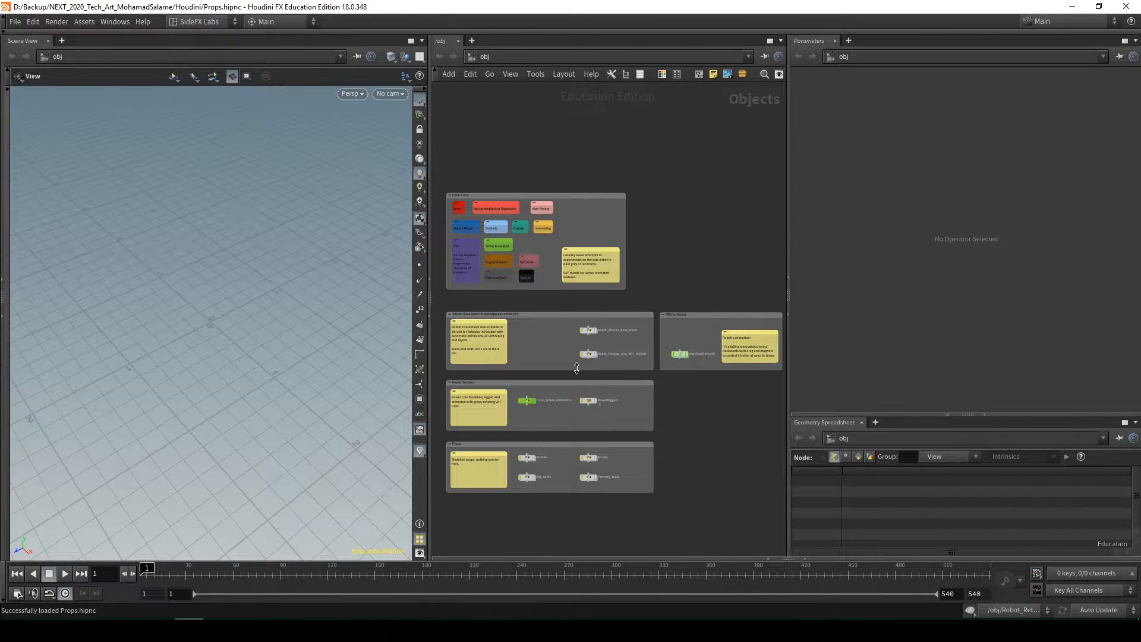
{"action": "scroll", "coordinate": [576, 368], "scroll_direction": "up", "scroll_amount": 2}
{"action": "scroll", "coordinate": [617, 372], "scroll_direction": "up", "scroll_amount": 3}
{"action": "middle_click_drag", "start_coordinate": [617, 374], "coordinate": [573, 313]}
{"action": "scroll", "coordinate": [701, 377], "scroll_direction": "down", "scroll_amount": 3}
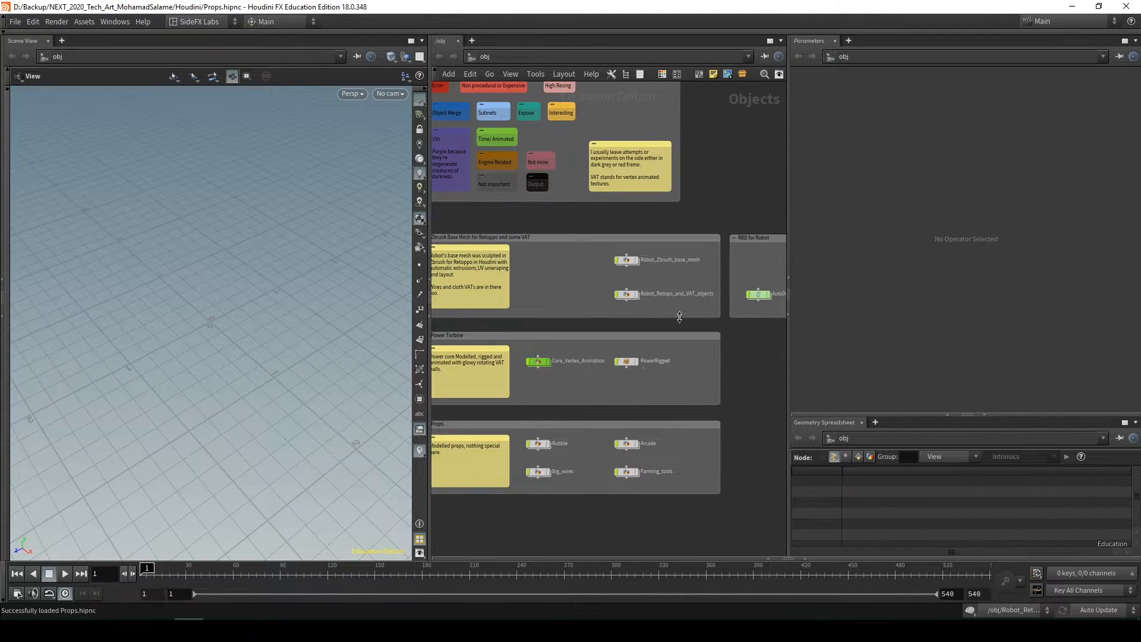
{"action": "scroll", "coordinate": [679, 317], "scroll_direction": "up", "scroll_amount": 5}
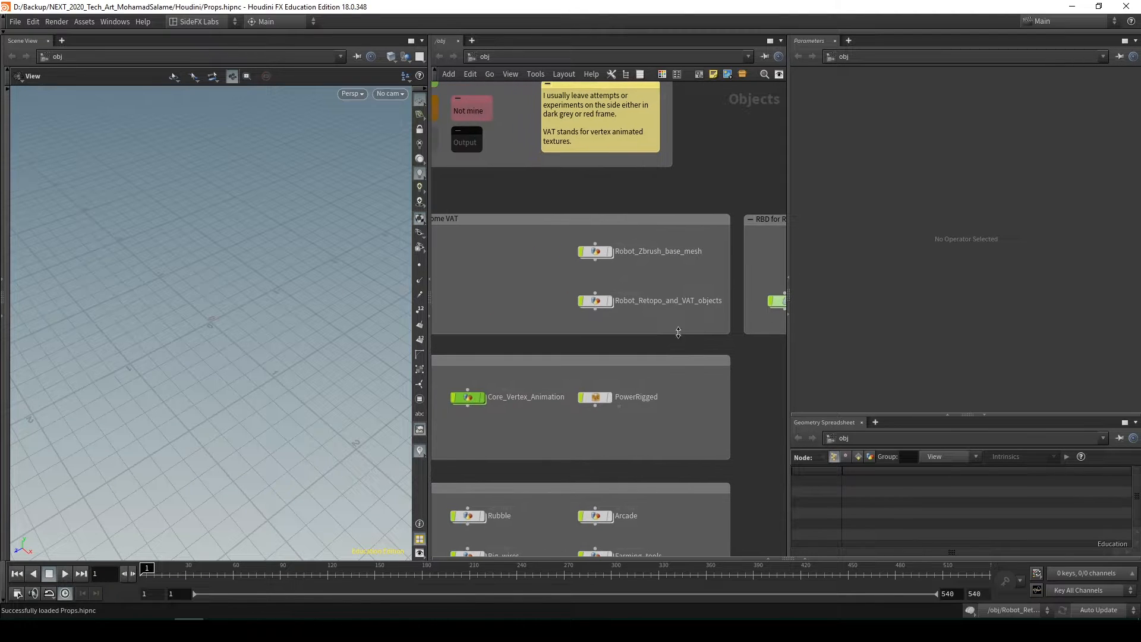
{"action": "middle_click_drag", "start_coordinate": [627, 273], "coordinate": [648, 315]}
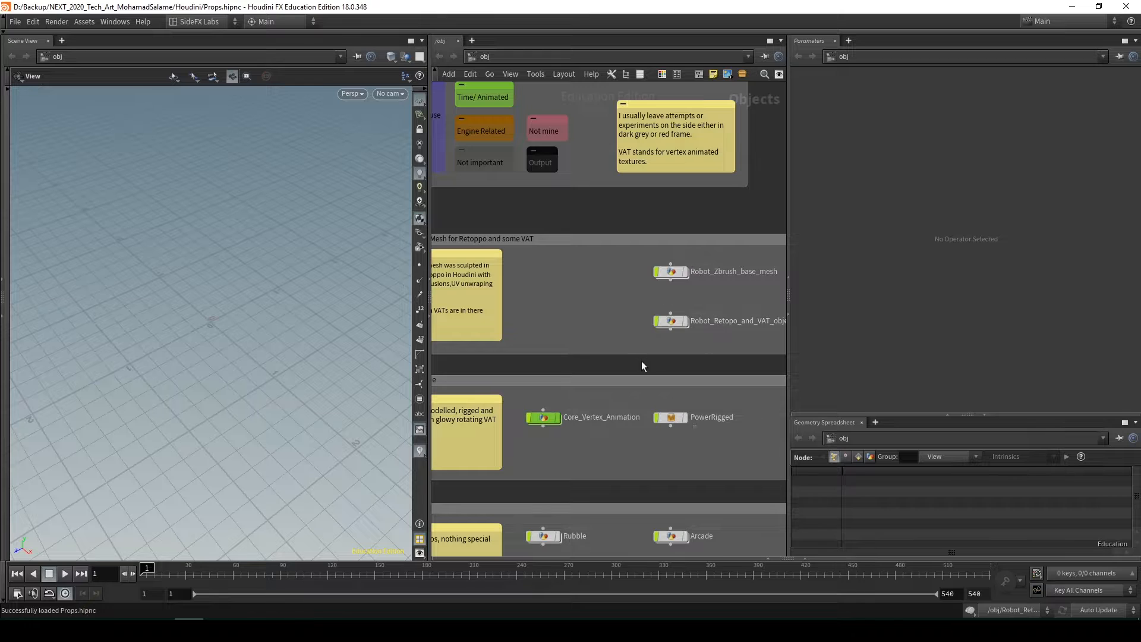
Examine the nodes in the Power Turbine and Props boxes of the object network
{"action": "scroll", "coordinate": [641, 362], "scroll_direction": "down", "scroll_amount": 2}
{"action": "middle_click_drag", "start_coordinate": [629, 356], "coordinate": [644, 296]}
{"action": "middle_click_drag", "start_coordinate": [687, 389], "coordinate": [678, 320]}
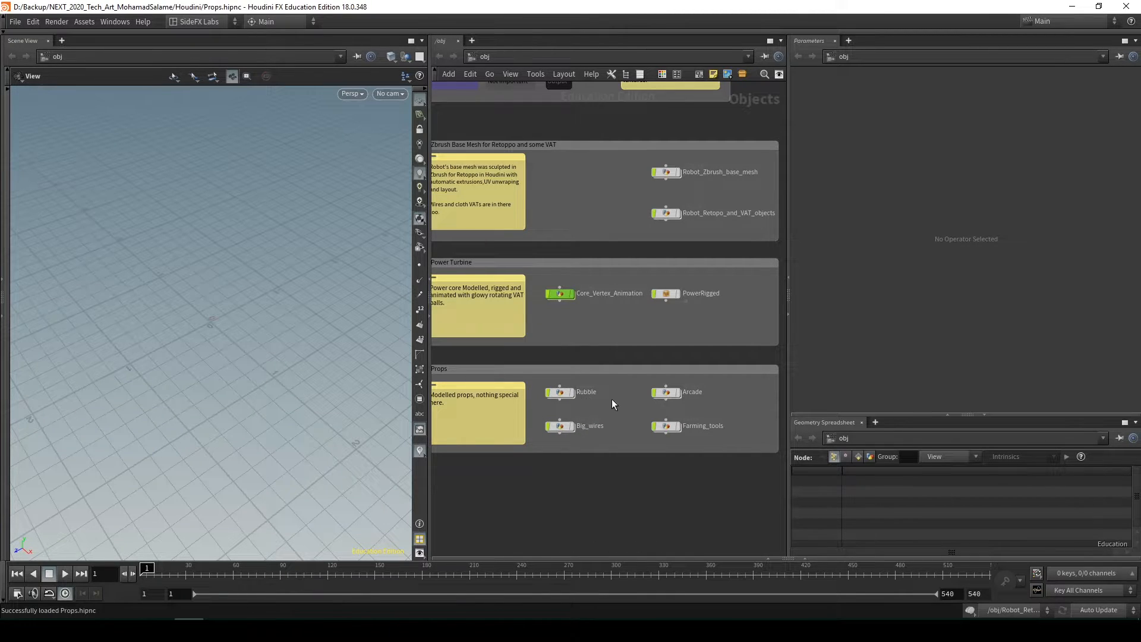
{"action": "middle_click_drag", "start_coordinate": [613, 402], "coordinate": [606, 369]}
{"action": "scroll", "coordinate": [569, 404], "scroll_direction": "up", "scroll_amount": 3}
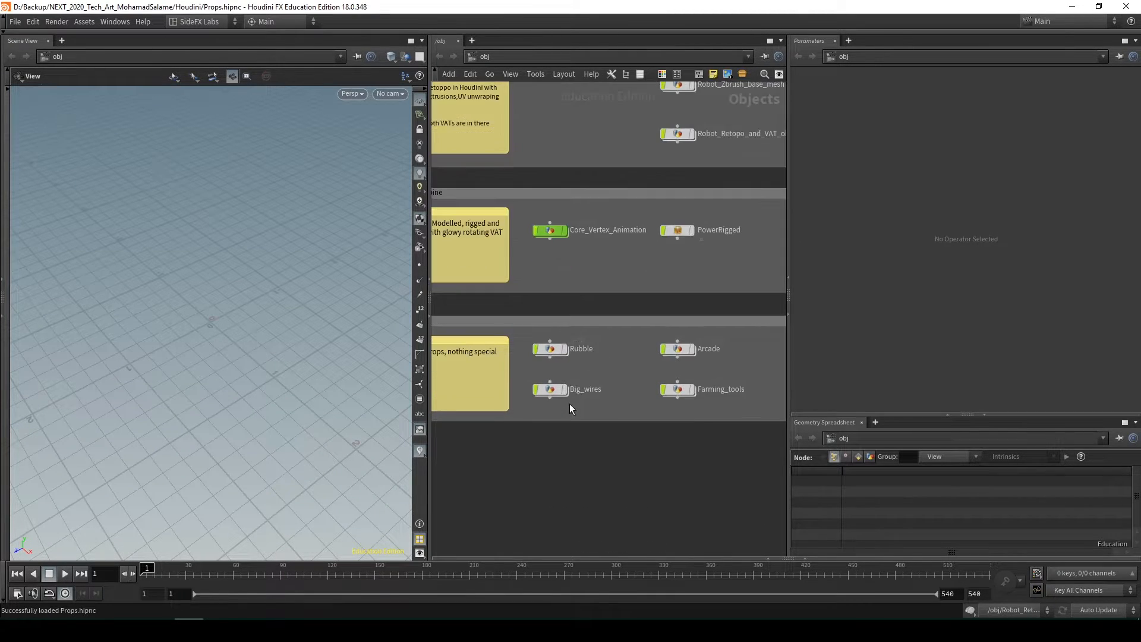
{"action": "scroll", "coordinate": [588, 390], "scroll_direction": "down", "scroll_amount": 2}
{"action": "middle_click_drag", "start_coordinate": [580, 404], "coordinate": [520, 405]}
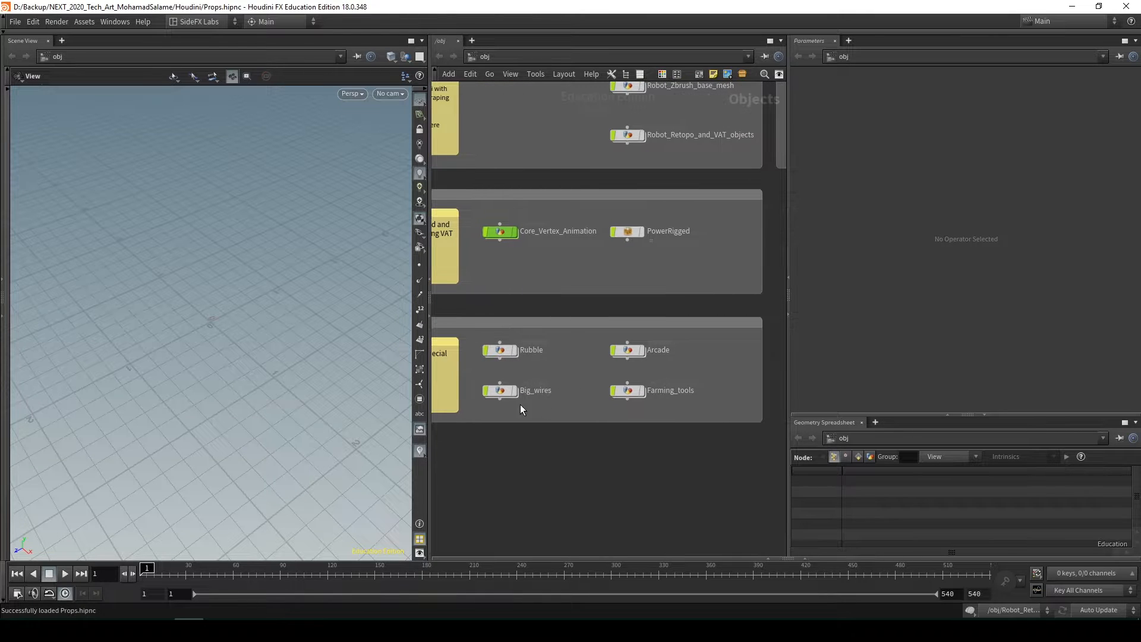
Return to the robot box and go inside the Robot_Retopo_and_VAT_objects node
{"action": "middle_click_drag", "start_coordinate": [734, 378], "coordinate": [712, 476]}
{"action": "scroll", "coordinate": [712, 476], "scroll_direction": "down", "scroll_amount": 2}
{"action": "middle_click_drag", "start_coordinate": [681, 393], "coordinate": [663, 424]}
{"action": "scroll", "coordinate": [651, 321], "scroll_direction": "up", "scroll_amount": 3}
{"action": "middle_click_drag", "start_coordinate": [655, 327], "coordinate": [669, 339]}
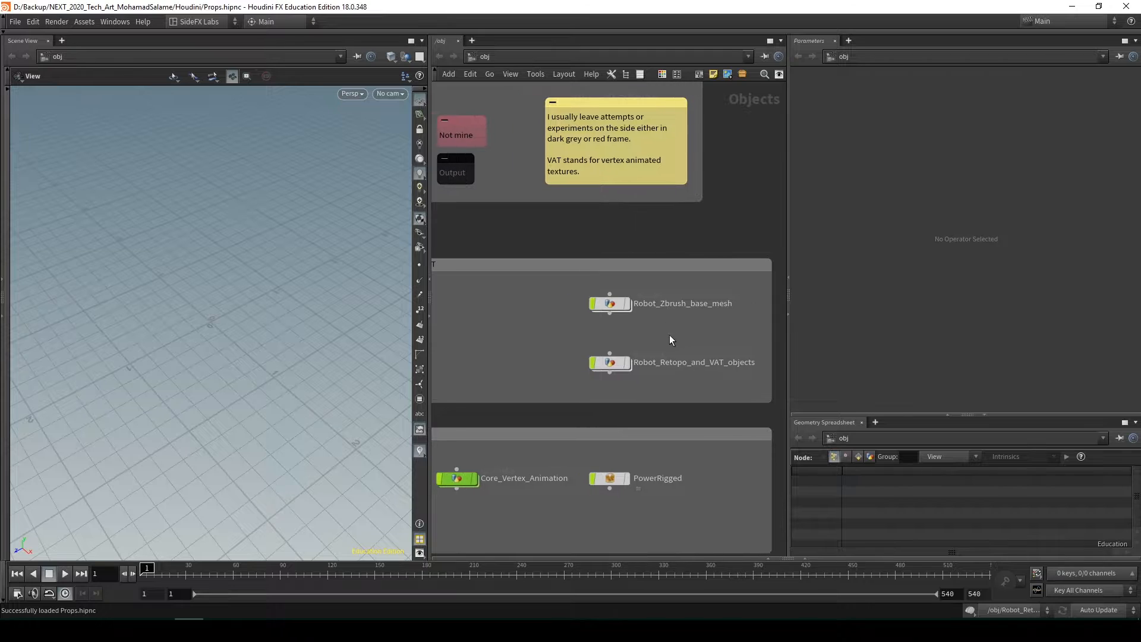
{"action": "mouse_move", "coordinate": [610, 357]}
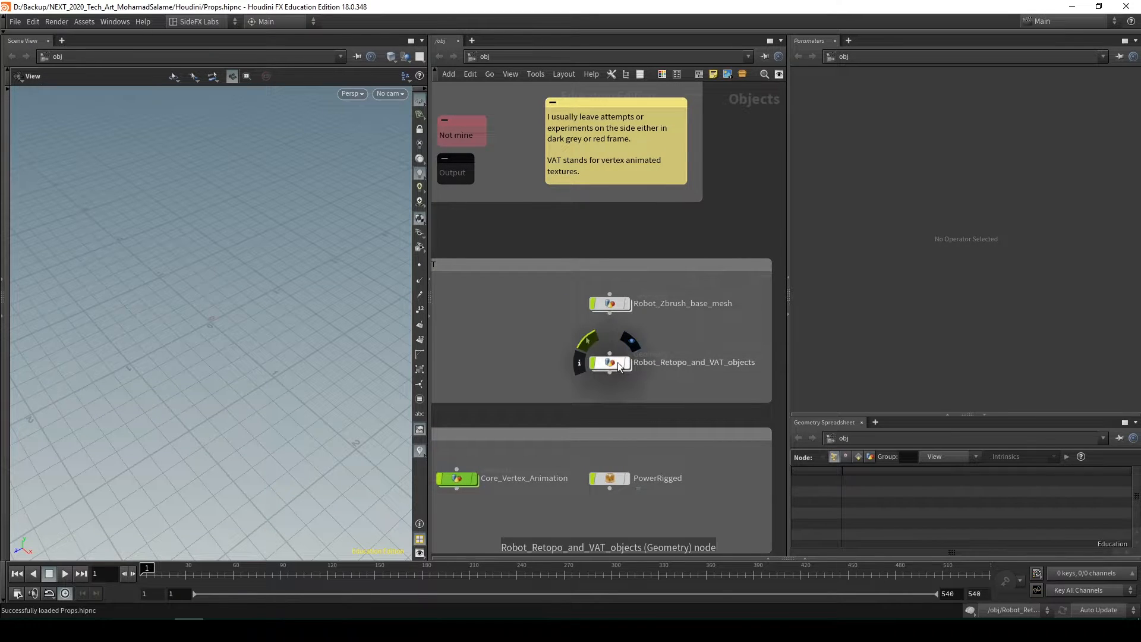
{"action": "double_click", "coordinate": [609, 363]}
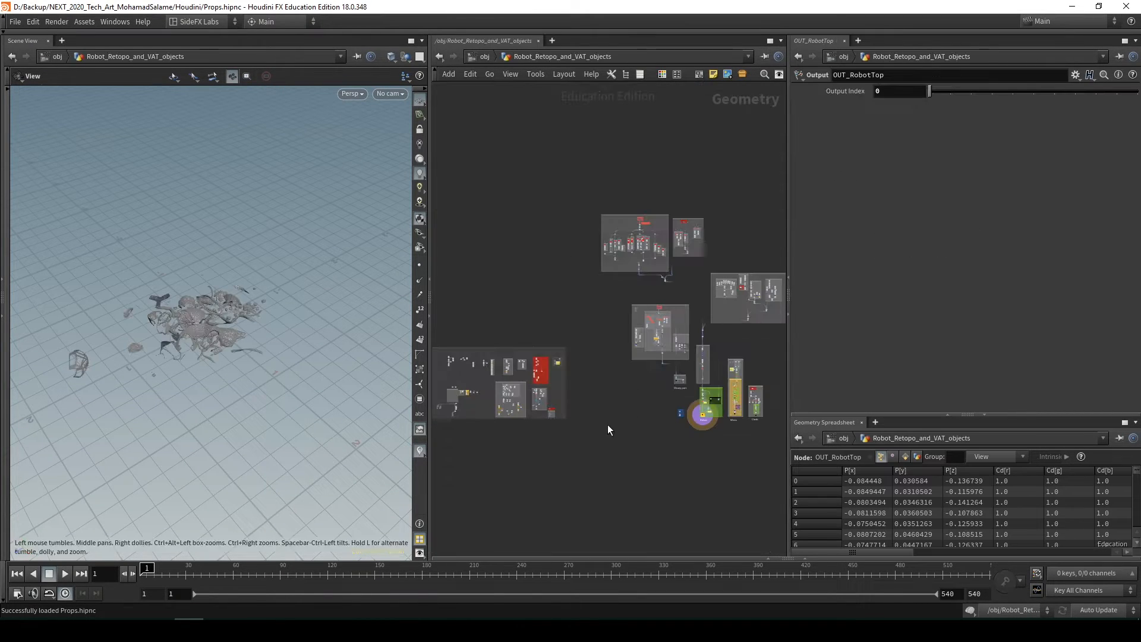
Examine the scattered robot pieces in the viewport and the Robot box in the network
{"action": "left_click_drag", "start_coordinate": [200, 339], "coordinate": [244, 269]}
{"action": "scroll", "coordinate": [198, 331], "scroll_direction": "up", "scroll_amount": 5}
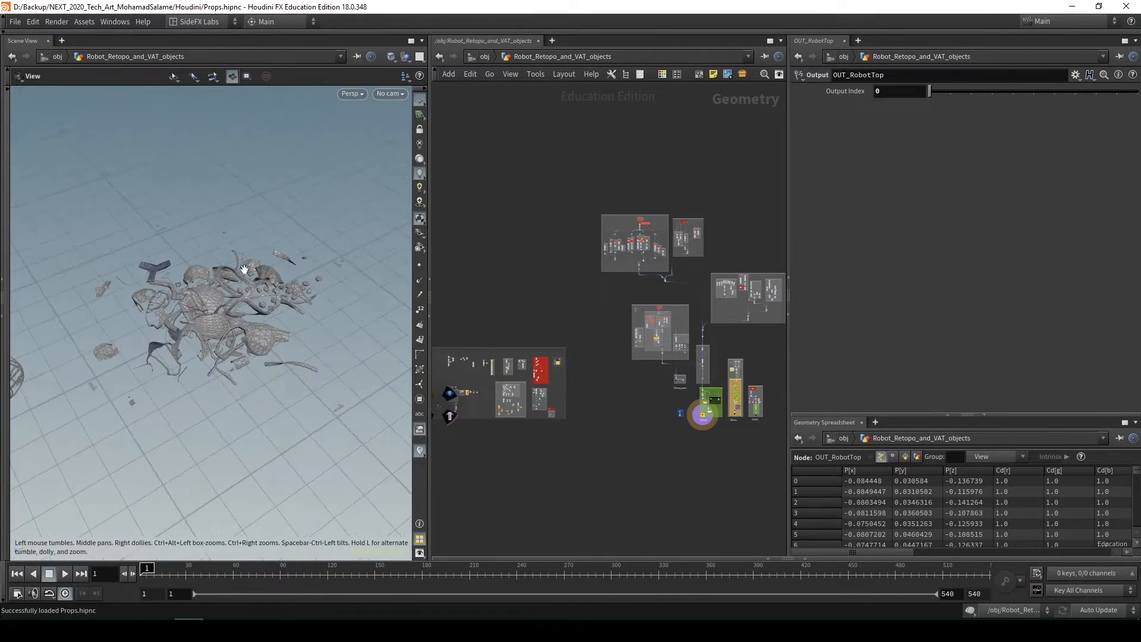
{"action": "middle_click_drag", "start_coordinate": [742, 442], "coordinate": [672, 446]}
{"action": "left_click_drag", "start_coordinate": [224, 394], "coordinate": [249, 354]}
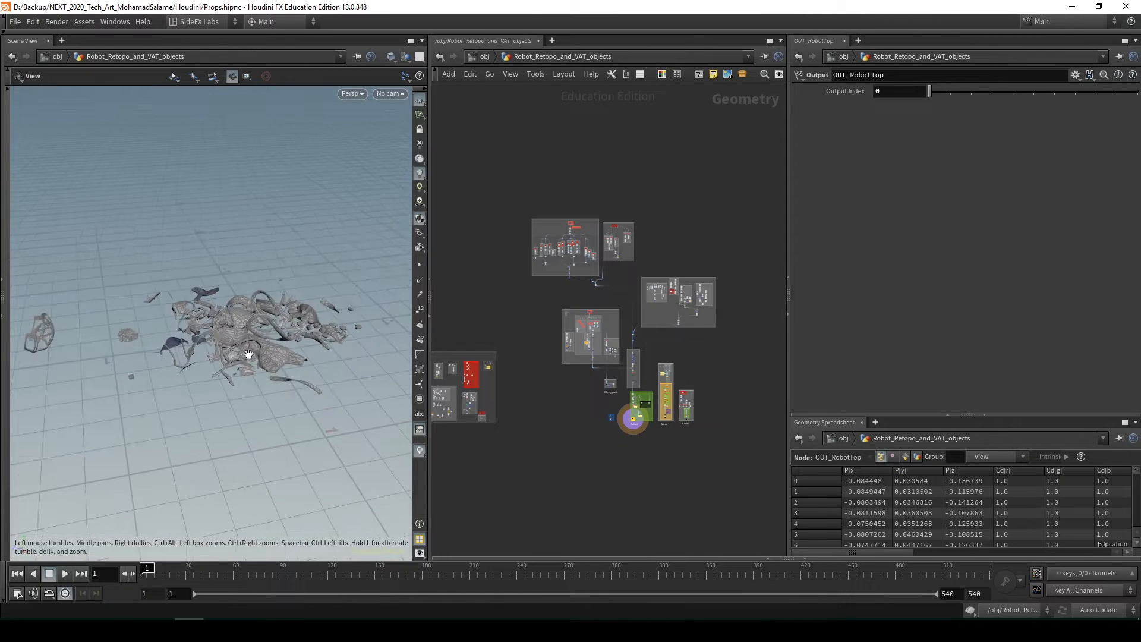
{"action": "scroll", "coordinate": [636, 418], "scroll_direction": "up", "scroll_amount": 10}
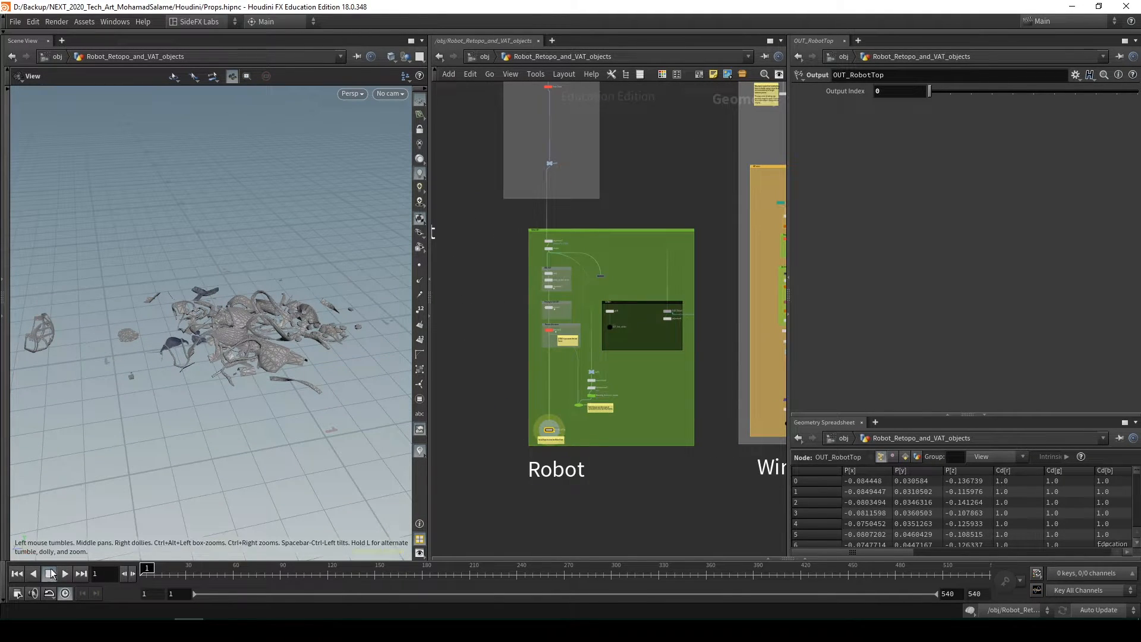
Play the robot assembly animation, watch it from several angles until the torso forms, and return to the first frame
{"action": "left_click", "coordinate": [65, 573]}
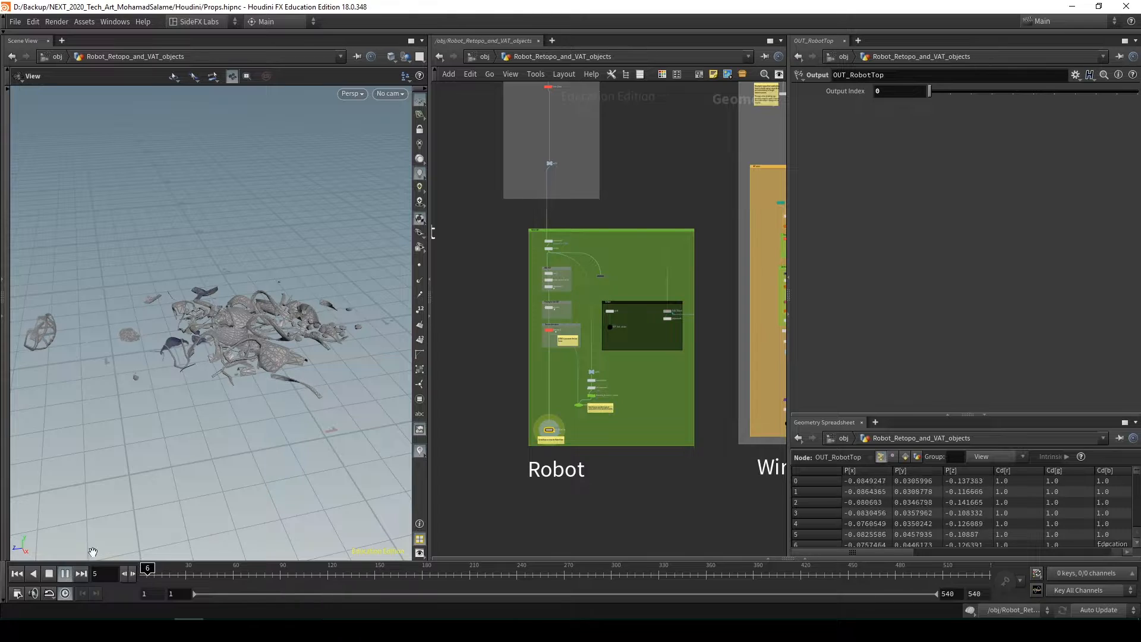
{"action": "left_click_drag", "start_coordinate": [246, 357], "coordinate": [232, 402]}
{"action": "scroll", "coordinate": [231, 402], "scroll_direction": "up", "scroll_amount": 3}
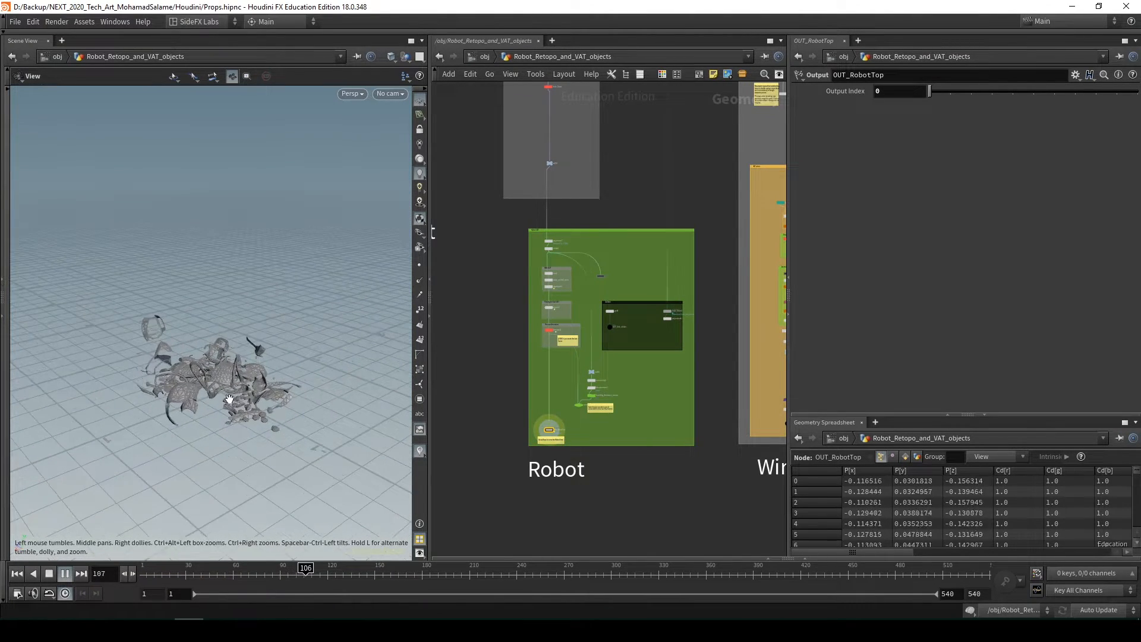
{"action": "middle_click_drag", "start_coordinate": [607, 483], "coordinate": [549, 474]}
{"action": "scroll", "coordinate": [549, 474], "scroll_direction": "down", "scroll_amount": 3}
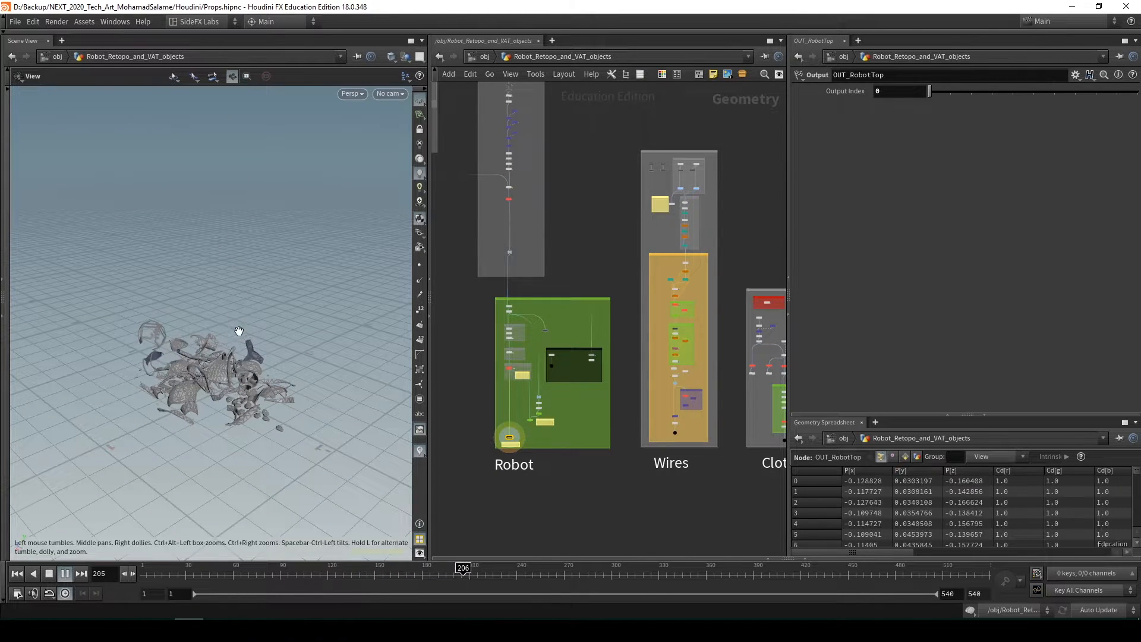
{"action": "left_click_drag", "start_coordinate": [238, 330], "coordinate": [216, 316]}
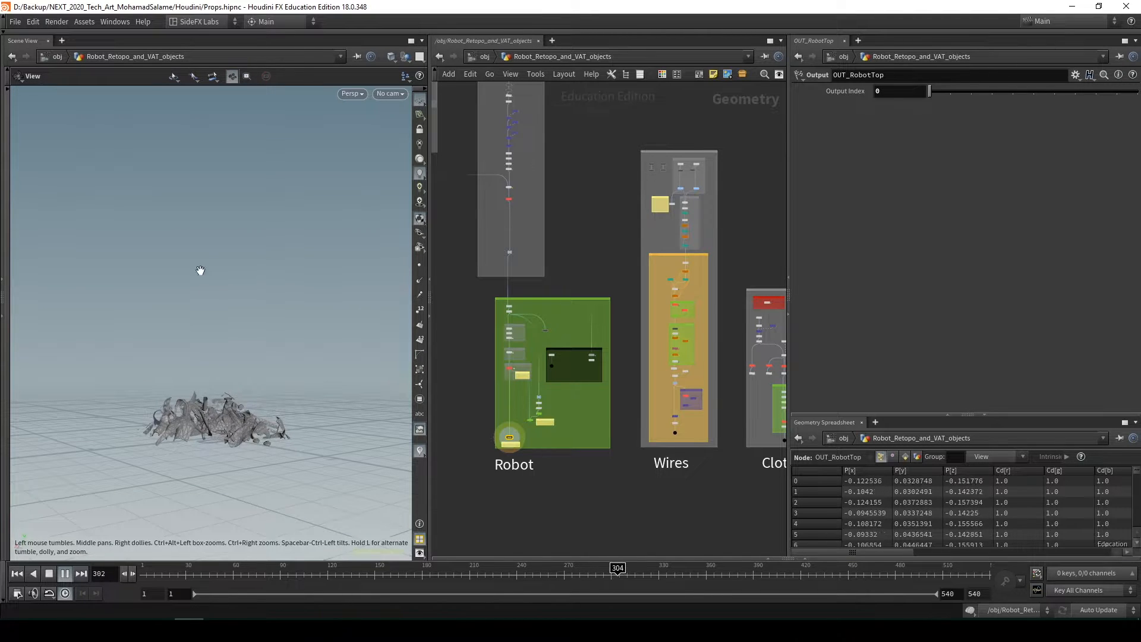
{"action": "left_click_drag", "start_coordinate": [228, 380], "coordinate": [239, 443]}
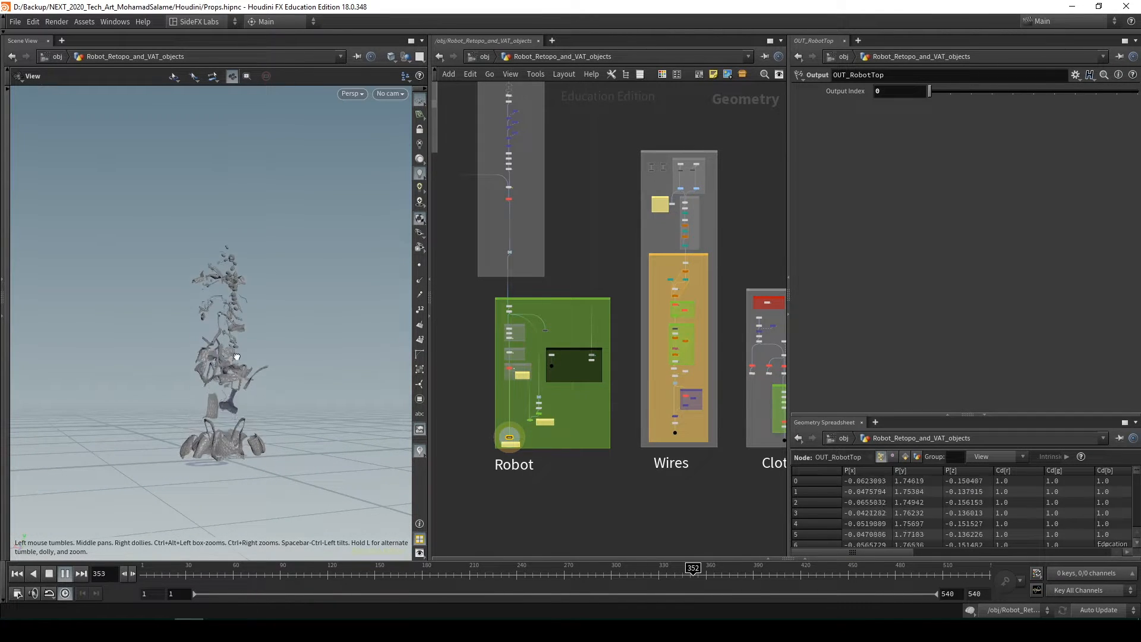
{"action": "left_click_drag", "start_coordinate": [237, 356], "coordinate": [271, 386]}
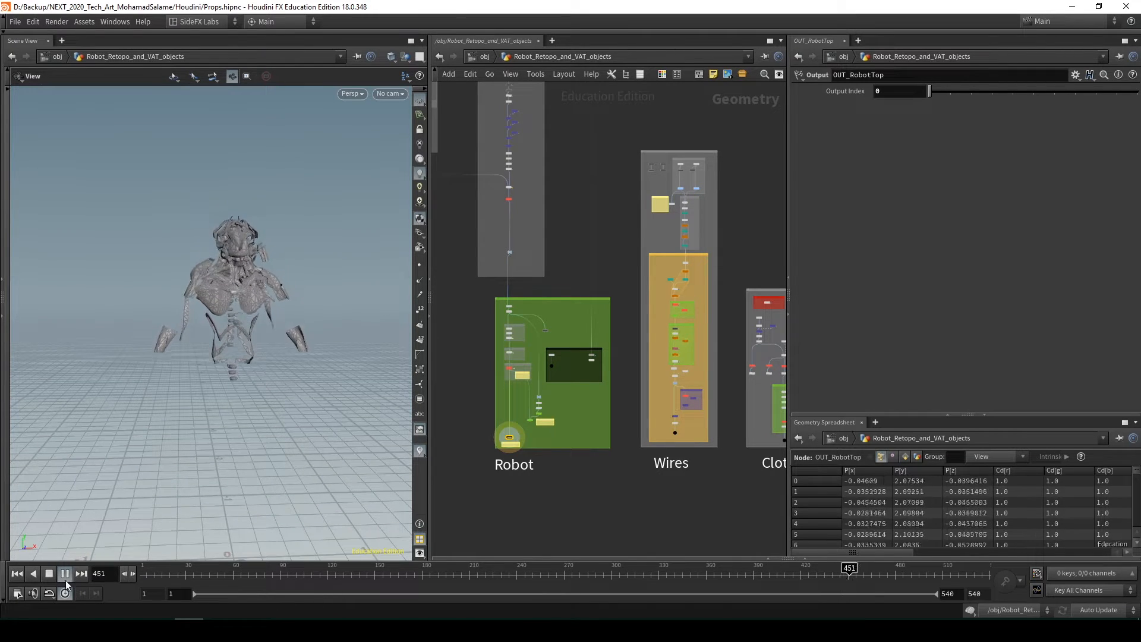
{"action": "left_click", "coordinate": [18, 574]}
Survey the overall layout of the Robot_Retopo_and_VAT_objects network, from the Robot, Wires and Cloth boxes to the grey boxes above
{"action": "scroll", "coordinate": [556, 398], "scroll_direction": "down", "scroll_amount": 2}
{"action": "middle_click_drag", "start_coordinate": [556, 398], "coordinate": [627, 390]}
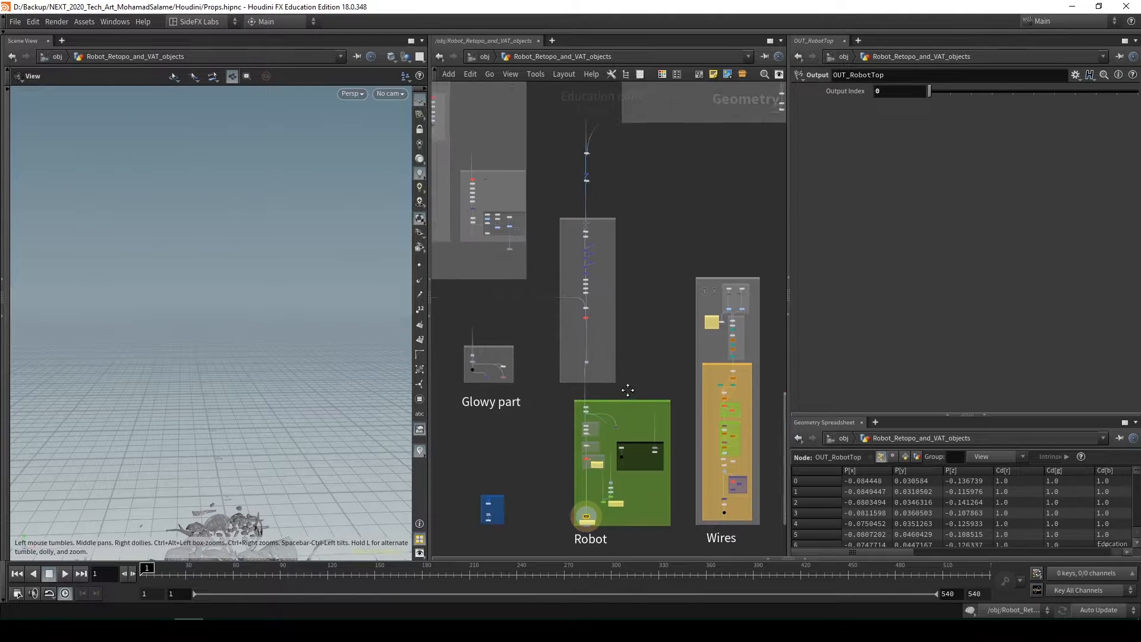
{"action": "scroll", "coordinate": [628, 389], "scroll_direction": "down", "scroll_amount": 3}
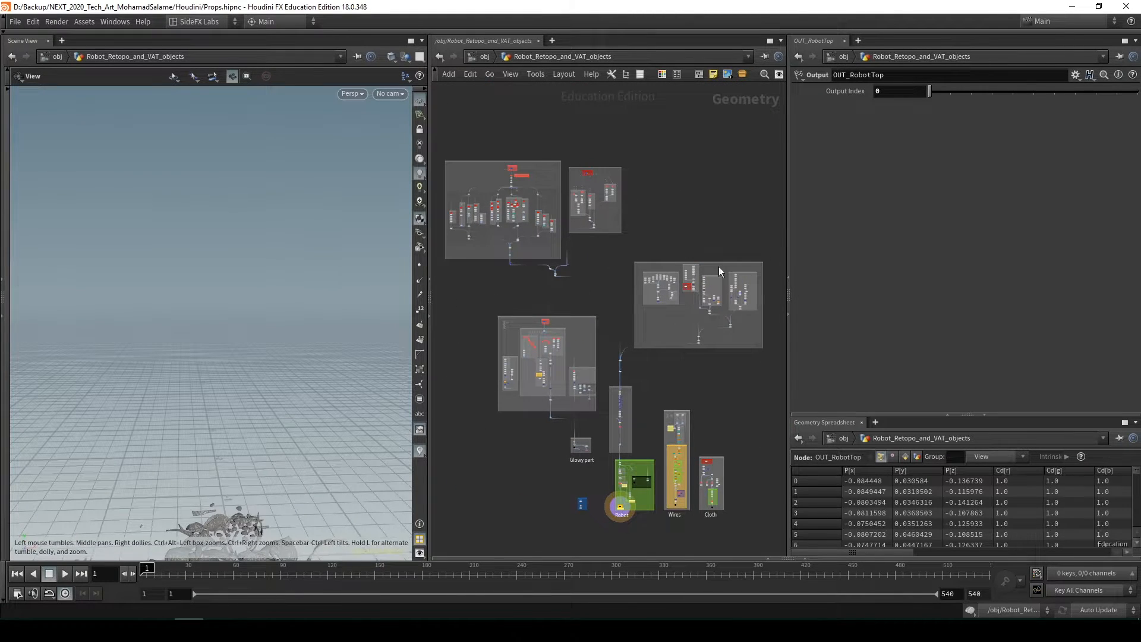
{"action": "scroll", "coordinate": [686, 374], "scroll_direction": "down", "scroll_amount": 2}
{"action": "middle_click_drag", "start_coordinate": [685, 374], "coordinate": [711, 310]}
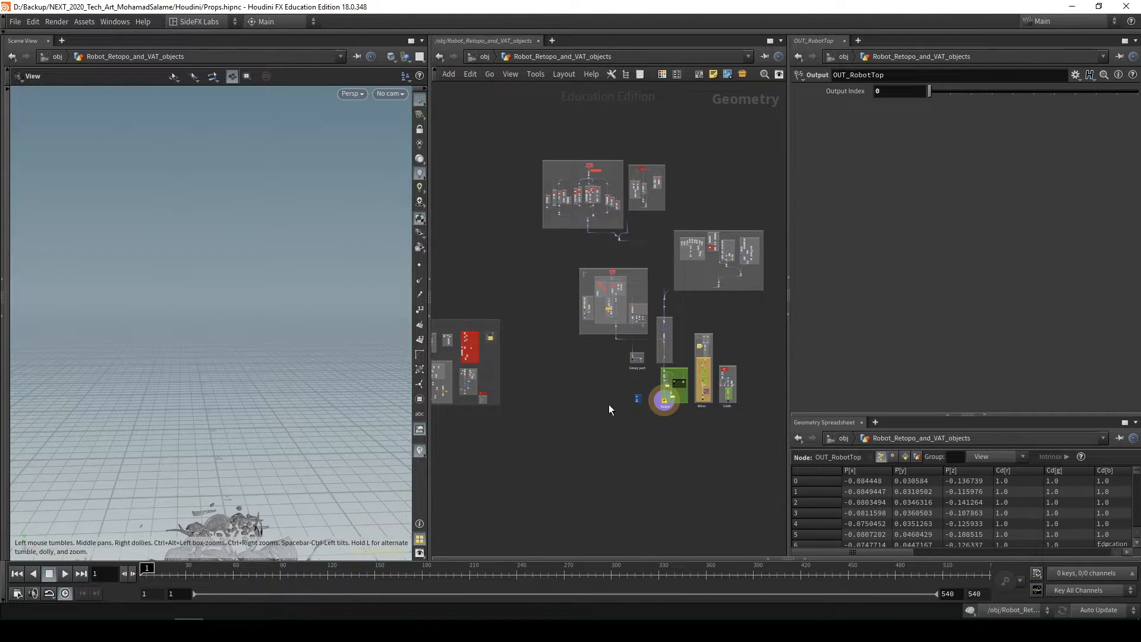
{"action": "scroll", "coordinate": [624, 397], "scroll_direction": "up", "scroll_amount": 3}
Go inside the Robot_Zbrush_base_mesh object, frame the sculpted torso and inspect it from the front alongside its file1 source node
{"action": "key", "text": "u"}
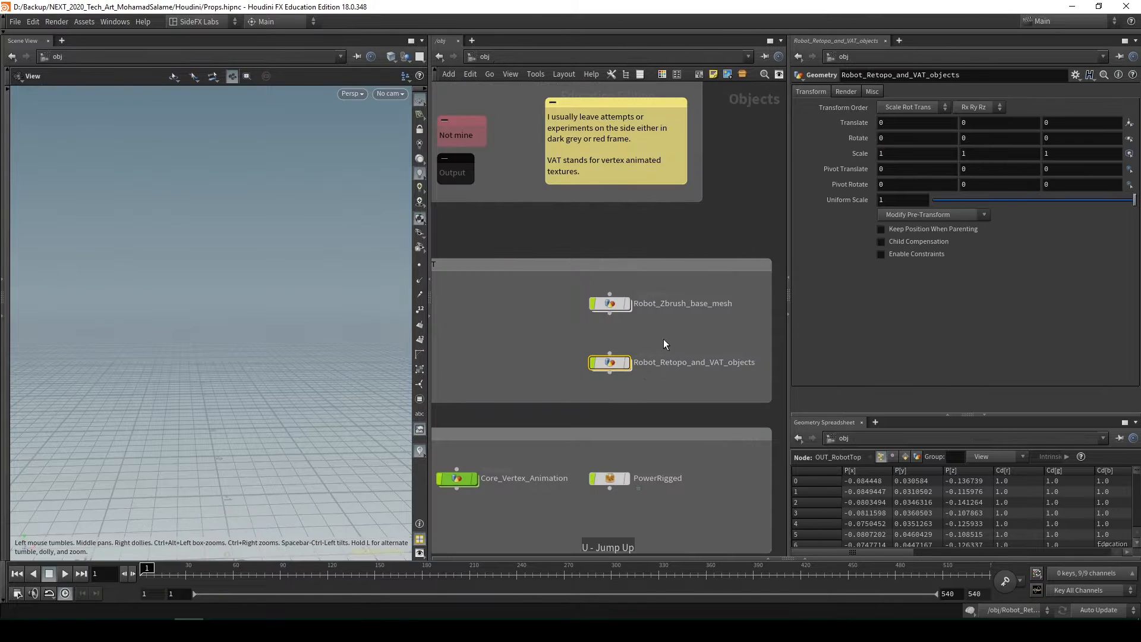
{"action": "double_click", "coordinate": [611, 305]}
{"action": "key", "text": "f"}
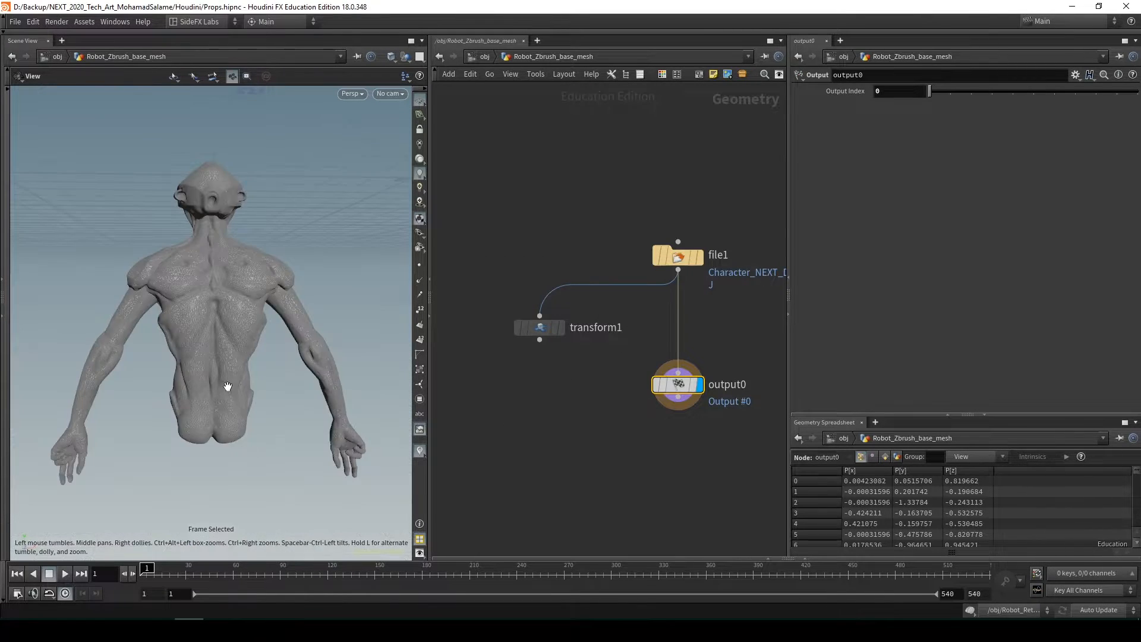
{"action": "scroll", "coordinate": [318, 372], "scroll_direction": "down", "scroll_amount": 1}
{"action": "left_click_drag", "start_coordinate": [318, 372], "coordinate": [310, 379]}
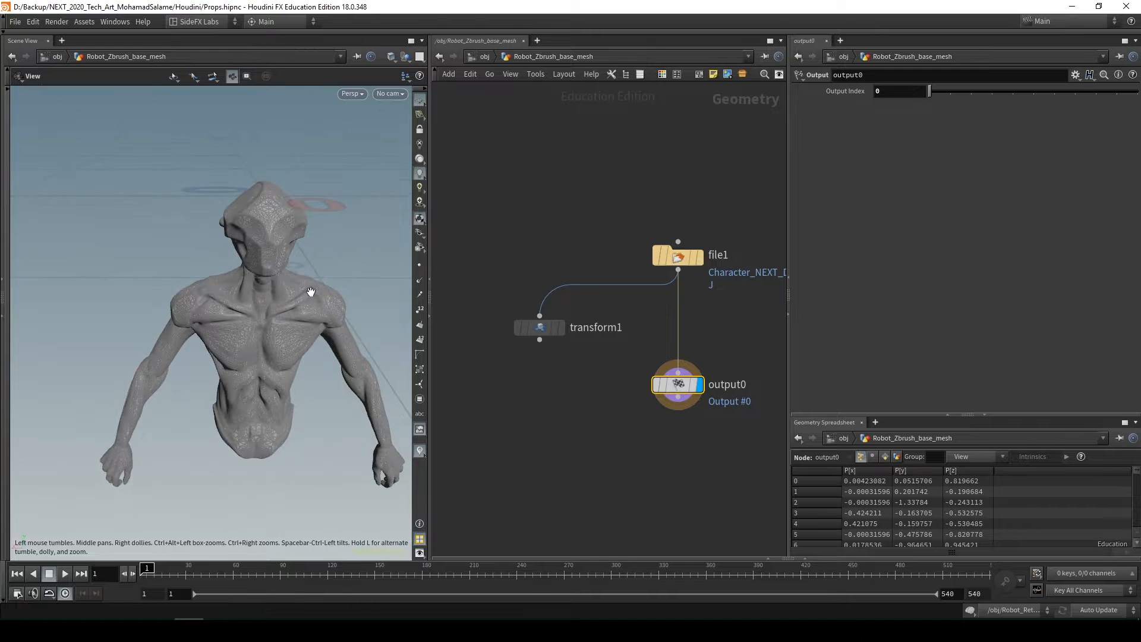
{"action": "middle_click_drag", "start_coordinate": [737, 340], "coordinate": [641, 346]}
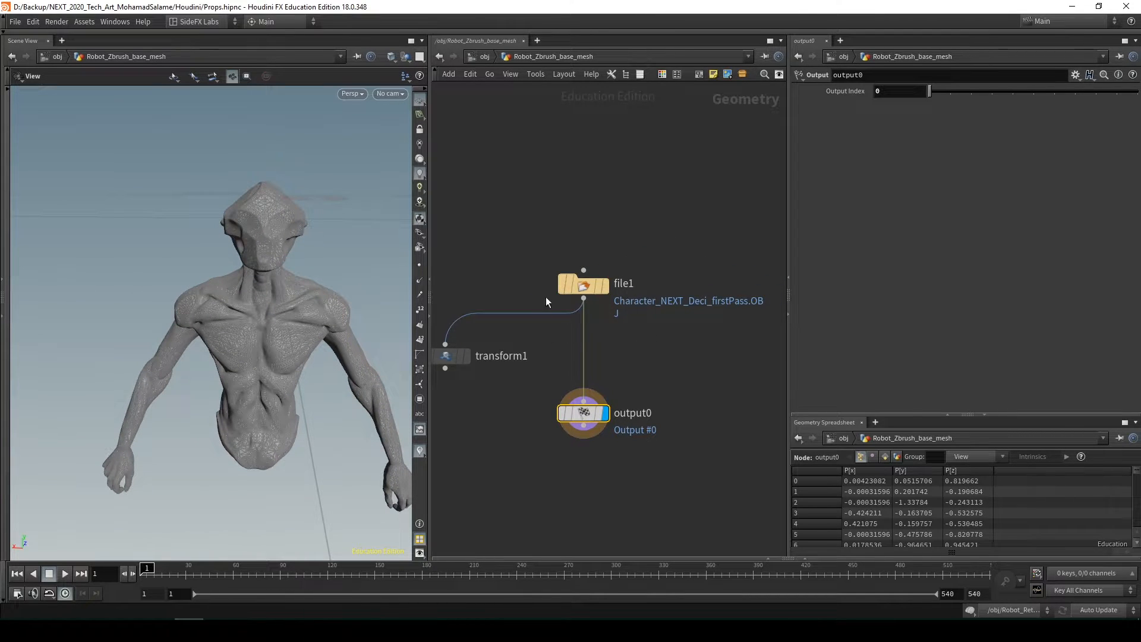
{"action": "left_click_drag", "start_coordinate": [268, 324], "coordinate": [682, 320]}
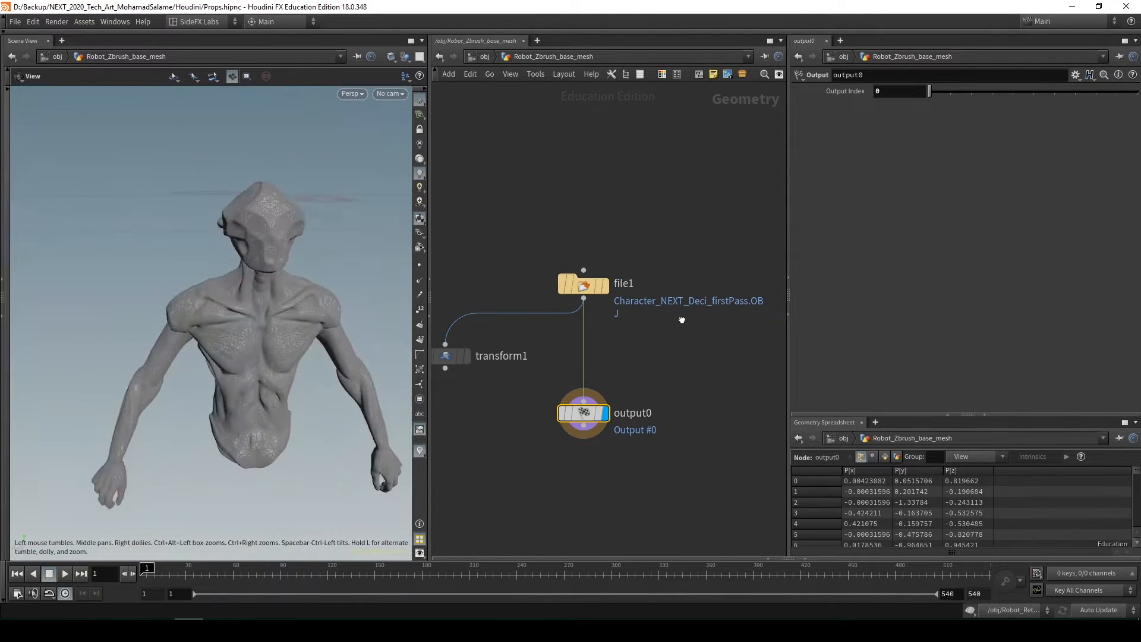
{"action": "left_click_drag", "start_coordinate": [226, 445], "coordinate": [230, 410]}
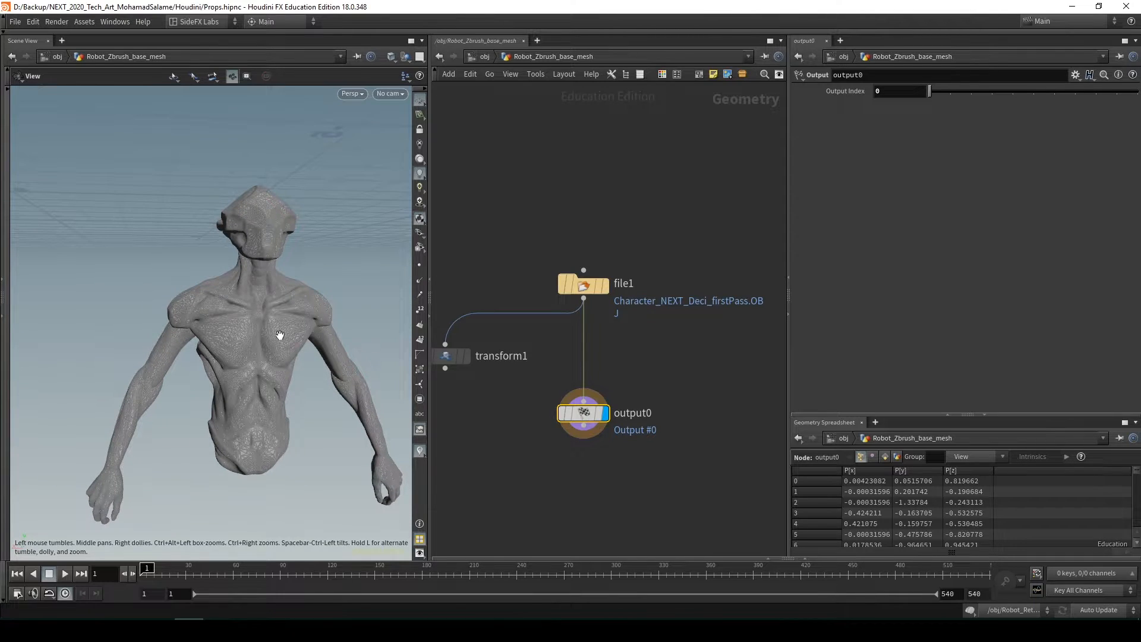
Return inside Robot_Retopo_and_VAT_objects and examine the large grey box that holds the branching node columns
{"action": "key", "text": "u"}
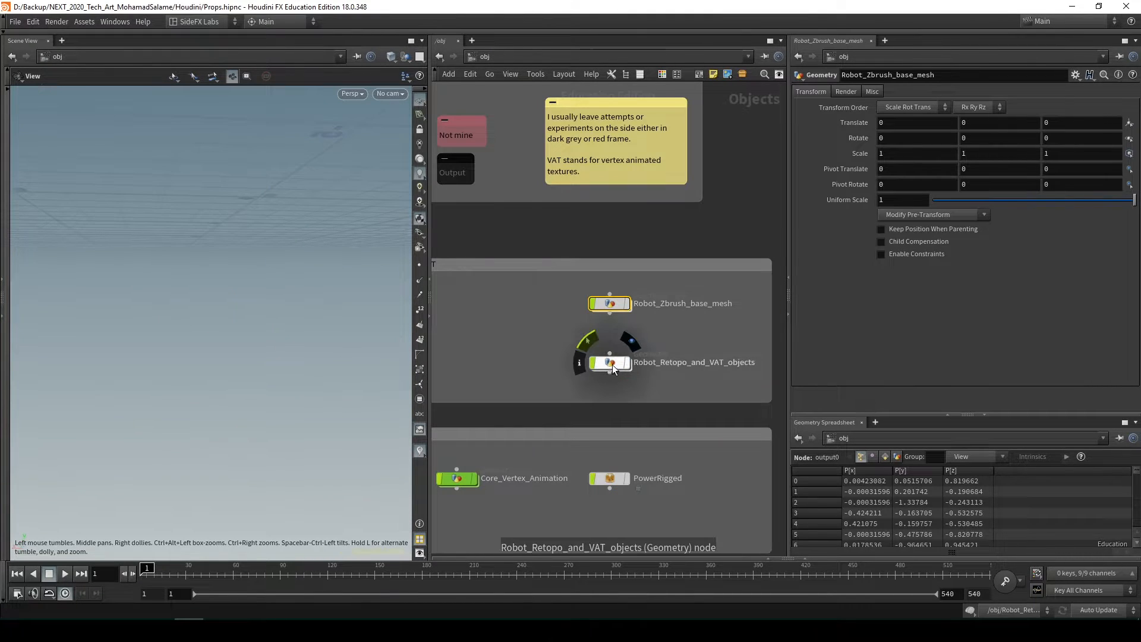
{"action": "double_click", "coordinate": [612, 364]}
{"action": "middle_click_drag", "start_coordinate": [617, 316], "coordinate": [669, 387]}
{"action": "middle_click_drag", "start_coordinate": [528, 262], "coordinate": [661, 389]}
{"action": "scroll", "coordinate": [648, 352], "scroll_direction": "up", "scroll_amount": 4}
{"action": "scroll", "coordinate": [662, 390], "scroll_direction": "up", "scroll_amount": 3}
{"action": "scroll", "coordinate": [542, 343], "scroll_direction": "up", "scroll_amount": 3}
{"action": "middle_click_drag", "start_coordinate": [575, 317], "coordinate": [674, 467]}
{"action": "scroll", "coordinate": [675, 467], "scroll_direction": "down", "scroll_amount": 4}
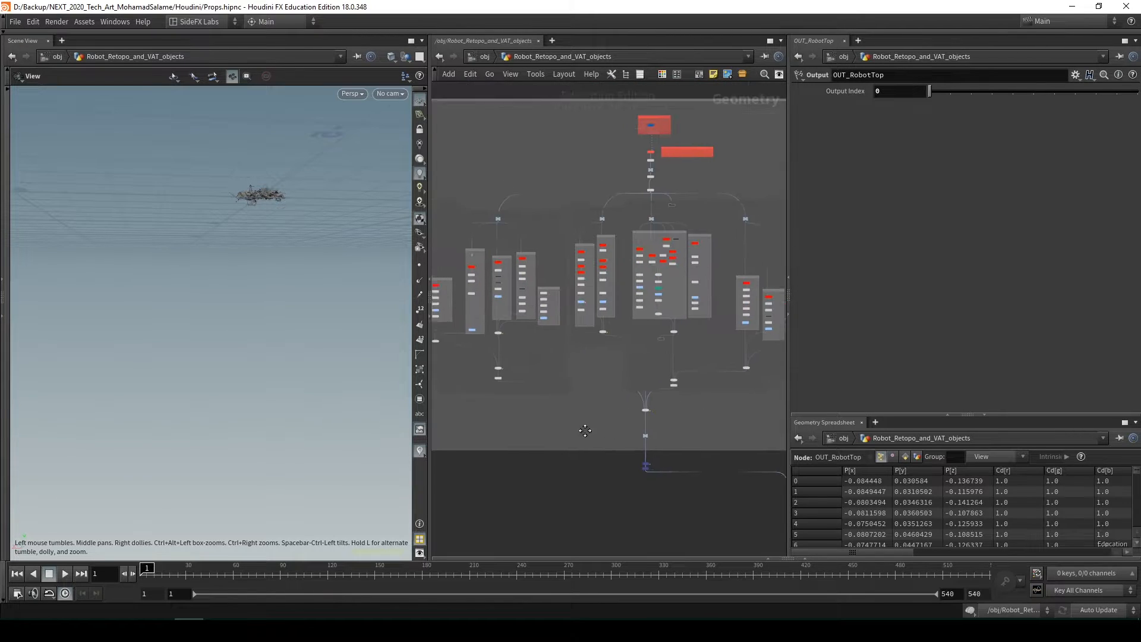
Select object_merge1 in the Base Mesh Sculpted in Zbrush box and display its geometry in the viewport
{"action": "middle_click_drag", "start_coordinate": [583, 430], "coordinate": [615, 474]}
{"action": "scroll", "coordinate": [717, 230], "scroll_direction": "up", "scroll_amount": 5}
{"action": "left_click", "coordinate": [642, 205]}
{"action": "scroll", "coordinate": [654, 209], "scroll_direction": "up", "scroll_amount": 3}
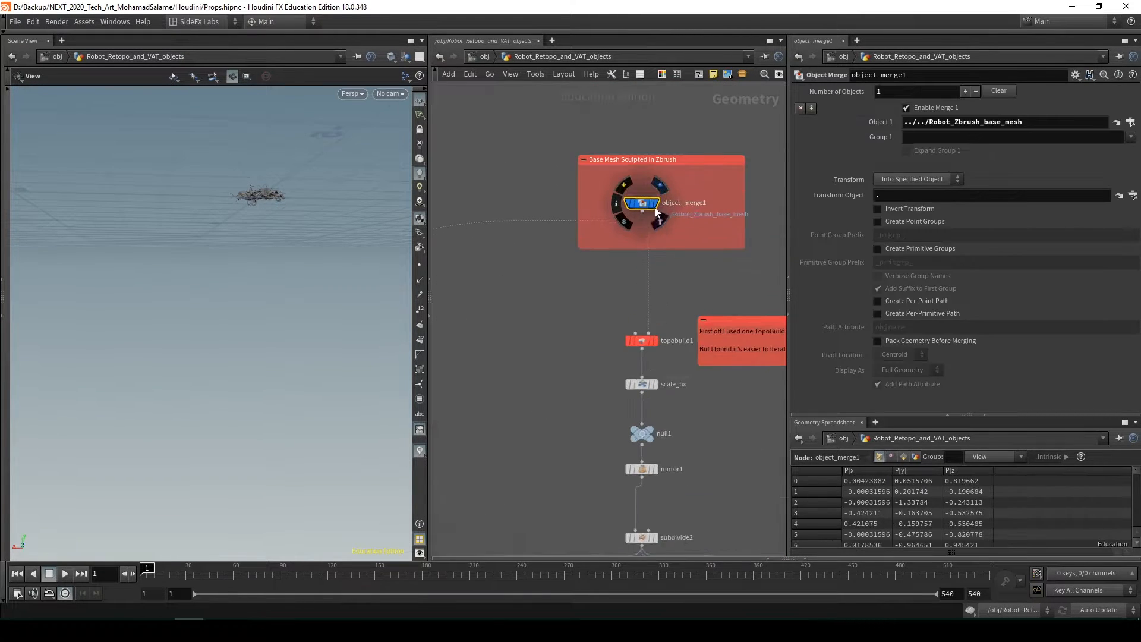
{"action": "mouse_move", "coordinate": [643, 217]}
{"action": "scroll", "coordinate": [574, 253], "scroll_direction": "up", "scroll_amount": 2}
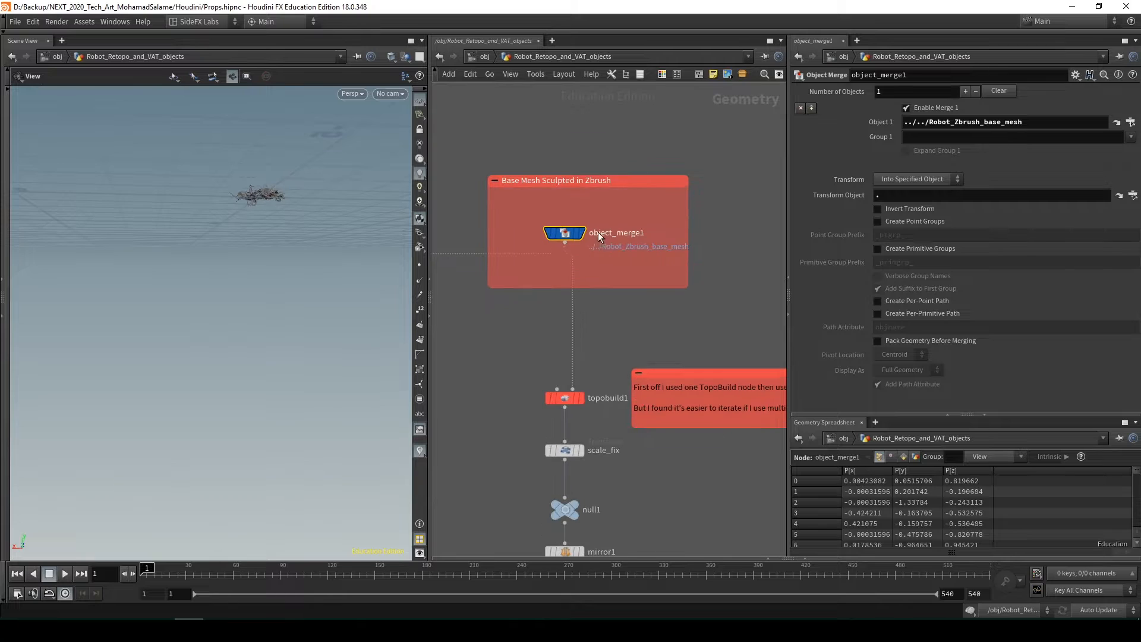
{"action": "key", "text": "h"}
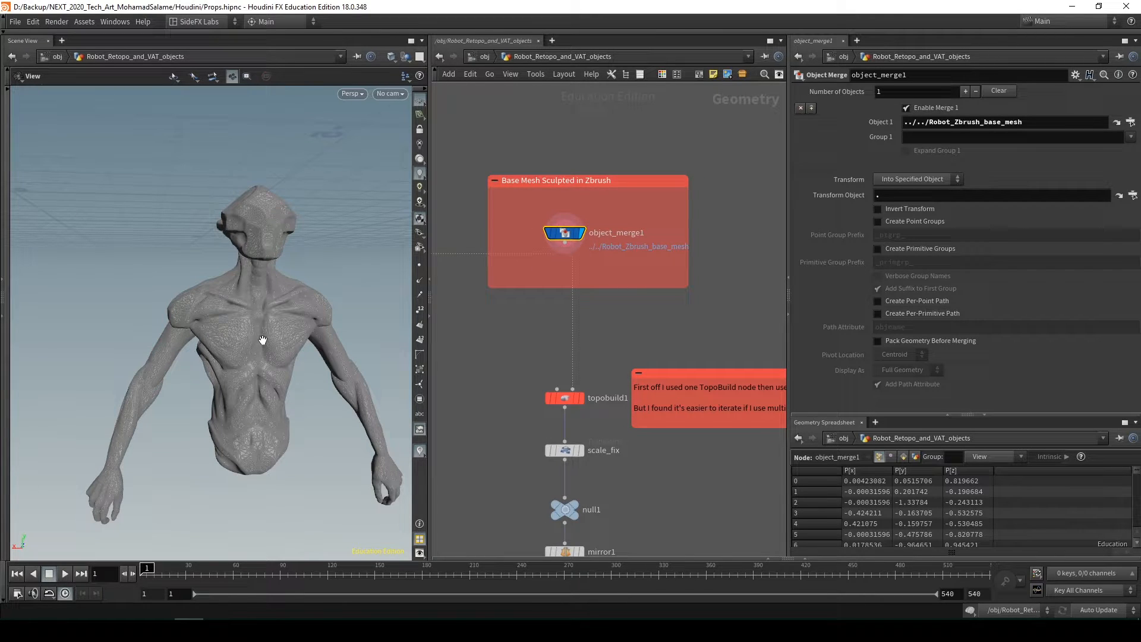
Revisit the file1 source node inside Robot_Zbrush_base_mesh and go back up to the object level
{"action": "key", "text": "u"}
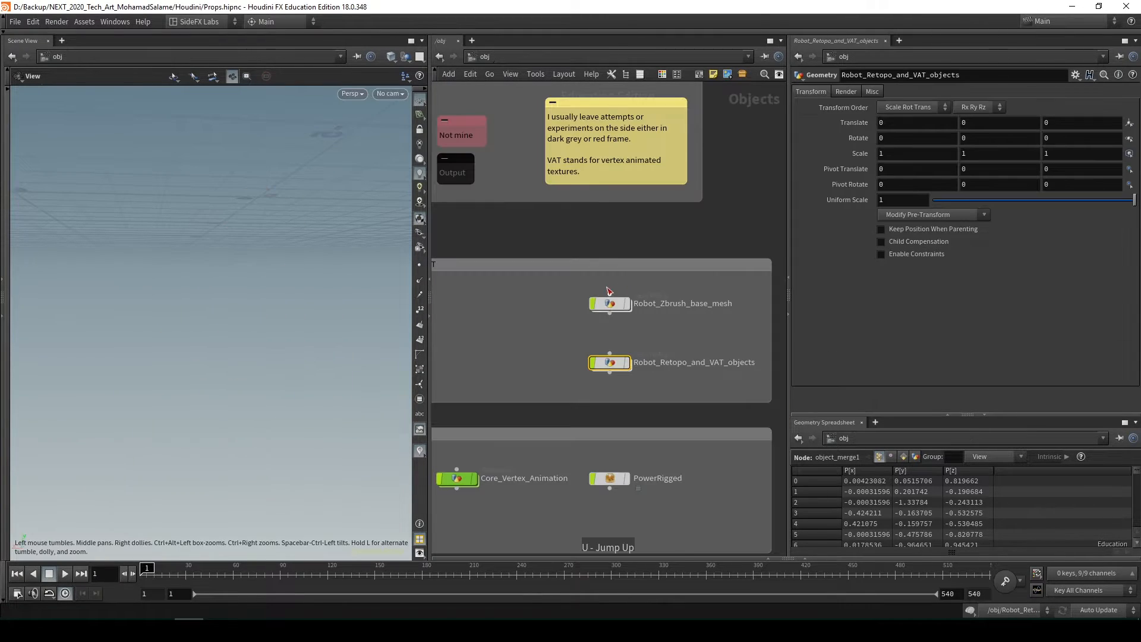
{"action": "double_click", "coordinate": [615, 305]}
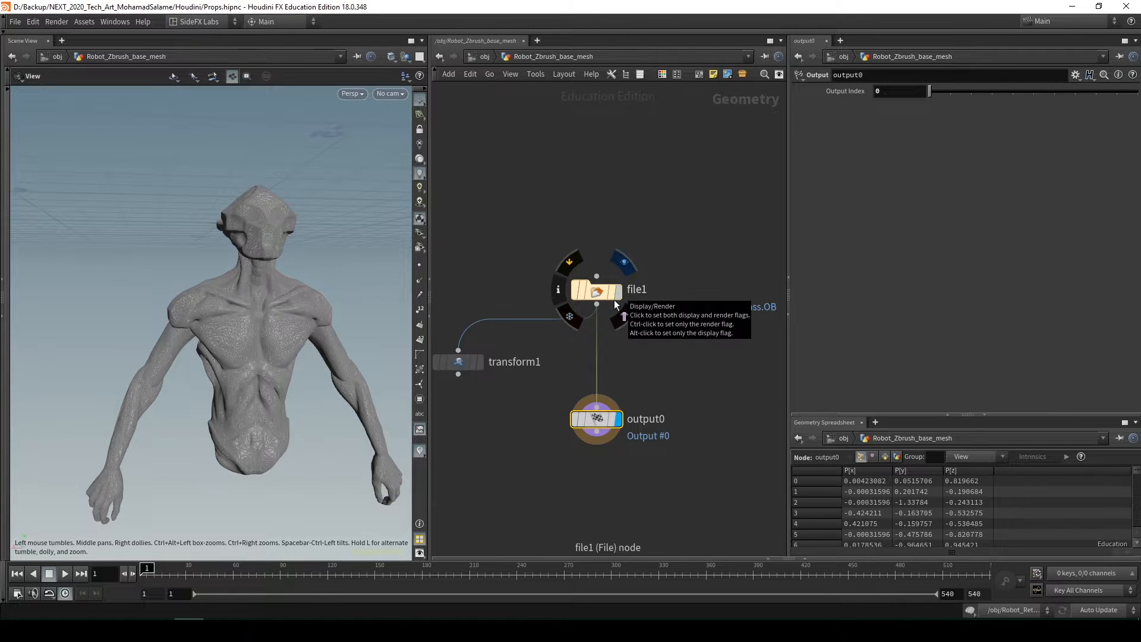
{"action": "key", "text": "u"}
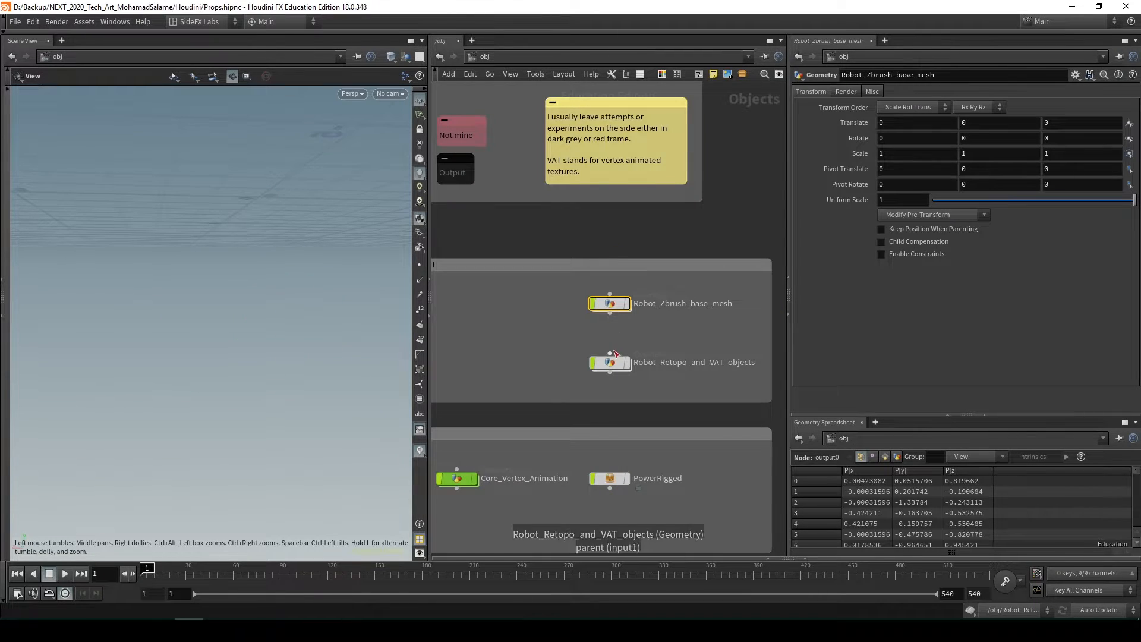
Reopen Robot_Retopo_and_VAT_objects, display the topobuild1 node below the merged base mesh and frame its retopology mesh
{"action": "double_click", "coordinate": [610, 365]}
{"action": "scroll", "coordinate": [606, 291], "scroll_direction": "down", "scroll_amount": 5}
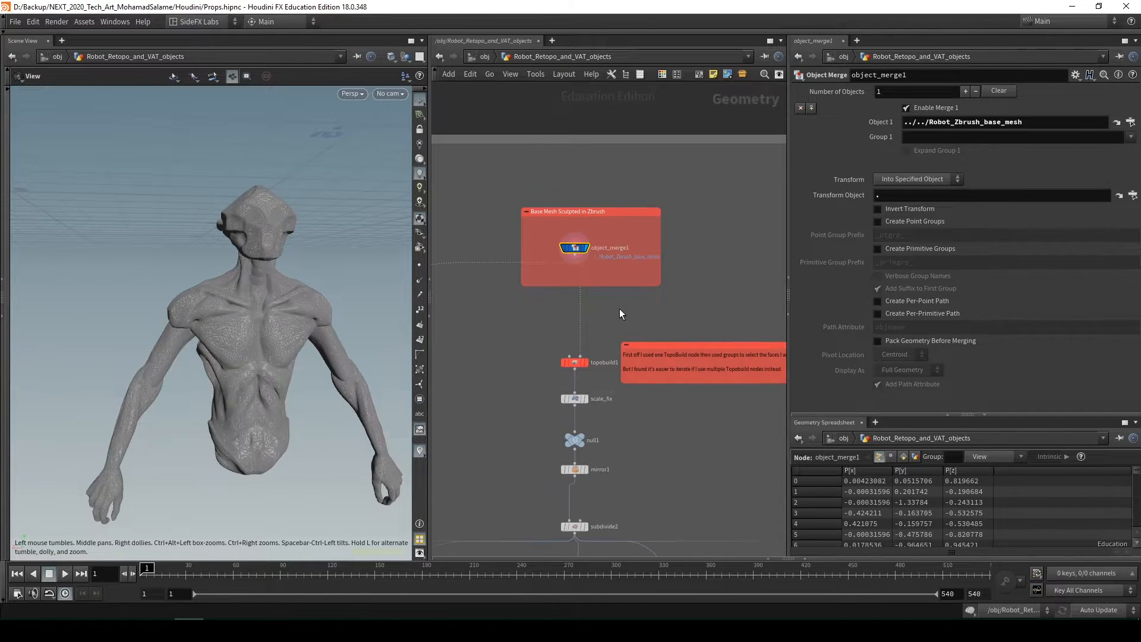
{"action": "middle_click_drag", "start_coordinate": [619, 309], "coordinate": [621, 227]}
{"action": "scroll", "coordinate": [648, 292], "scroll_direction": "down", "scroll_amount": 2}
{"action": "middle_click_drag", "start_coordinate": [648, 293], "coordinate": [648, 252]}
{"action": "scroll", "coordinate": [630, 223], "scroll_direction": "up", "scroll_amount": 6}
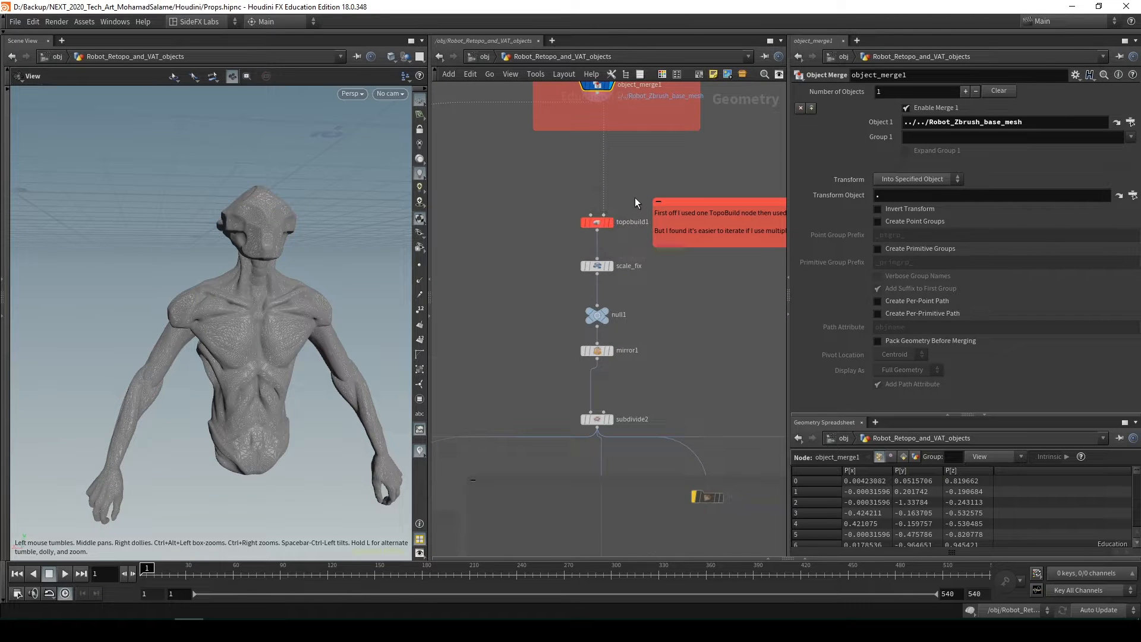
{"action": "left_click", "coordinate": [609, 222]}
{"action": "key", "text": "f"}
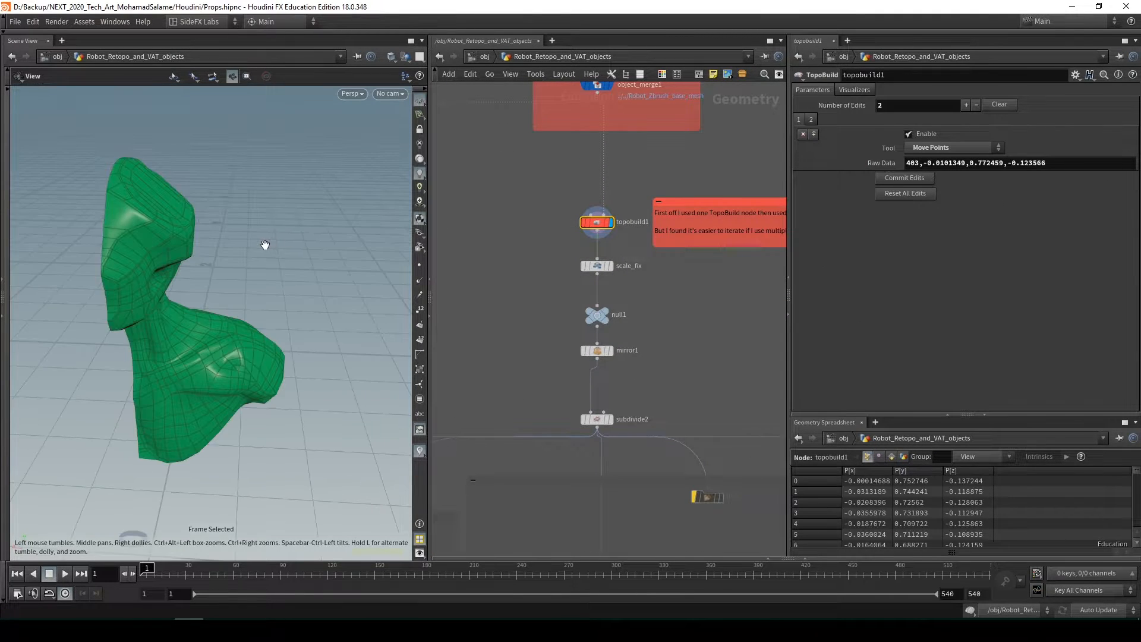
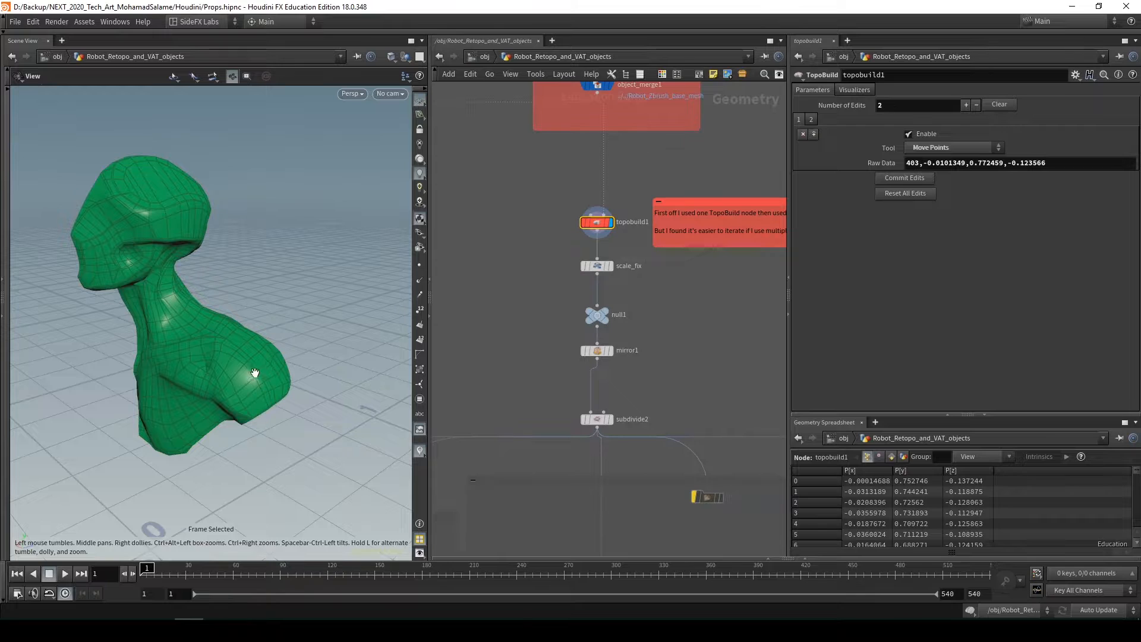
Display the subdivide2 node below mirror1 and frame its full mirrored bust mesh from the front
{"action": "mouse_move", "coordinate": [175, 238]}
{"action": "left_mouse_down"}
{"action": "mouse_move", "coordinate": [135, 247]}
{"action": "mouse_move", "coordinate": [237, 262]}
{"action": "mouse_move", "coordinate": [276, 248]}
{"action": "mouse_move", "coordinate": [151, 219]}
{"action": "mouse_move", "coordinate": [189, 237]}
{"action": "mouse_move", "coordinate": [240, 220]}
{"action": "left_mouse_up"}
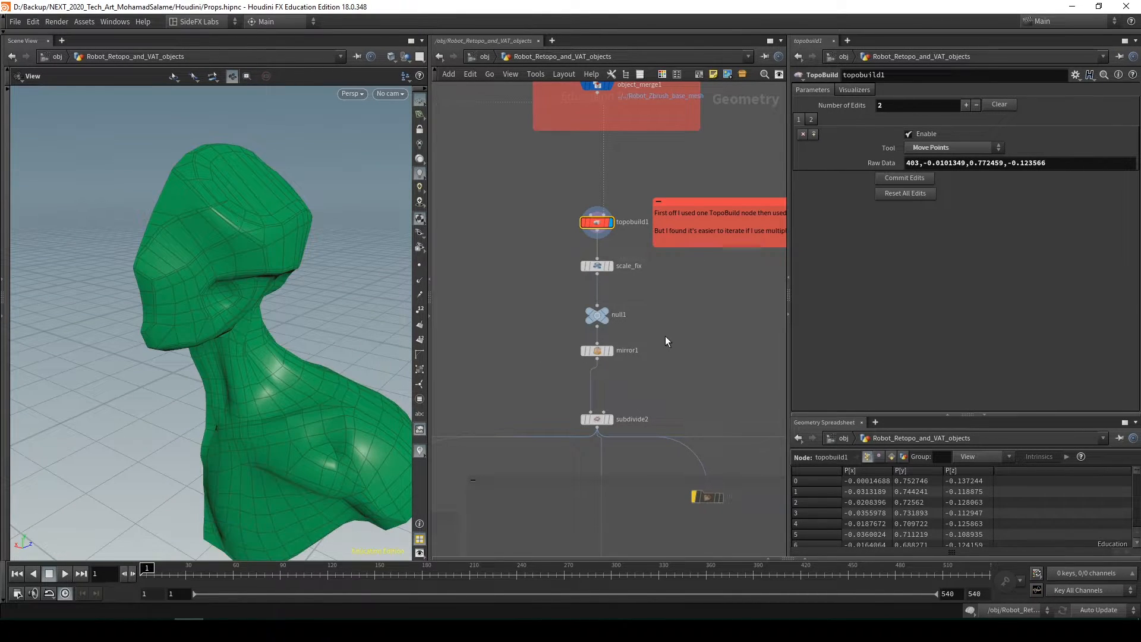
{"action": "scroll", "coordinate": [665, 336], "scroll_direction": "down", "scroll_amount": 3}
{"action": "middle_click_drag", "start_coordinate": [665, 336], "coordinate": [669, 212]}
{"action": "scroll", "coordinate": [669, 257], "scroll_direction": "down", "scroll_amount": 3}
{"action": "middle_click_drag", "start_coordinate": [670, 258], "coordinate": [665, 159]}
{"action": "scroll", "coordinate": [665, 147], "scroll_direction": "up", "scroll_amount": 3}
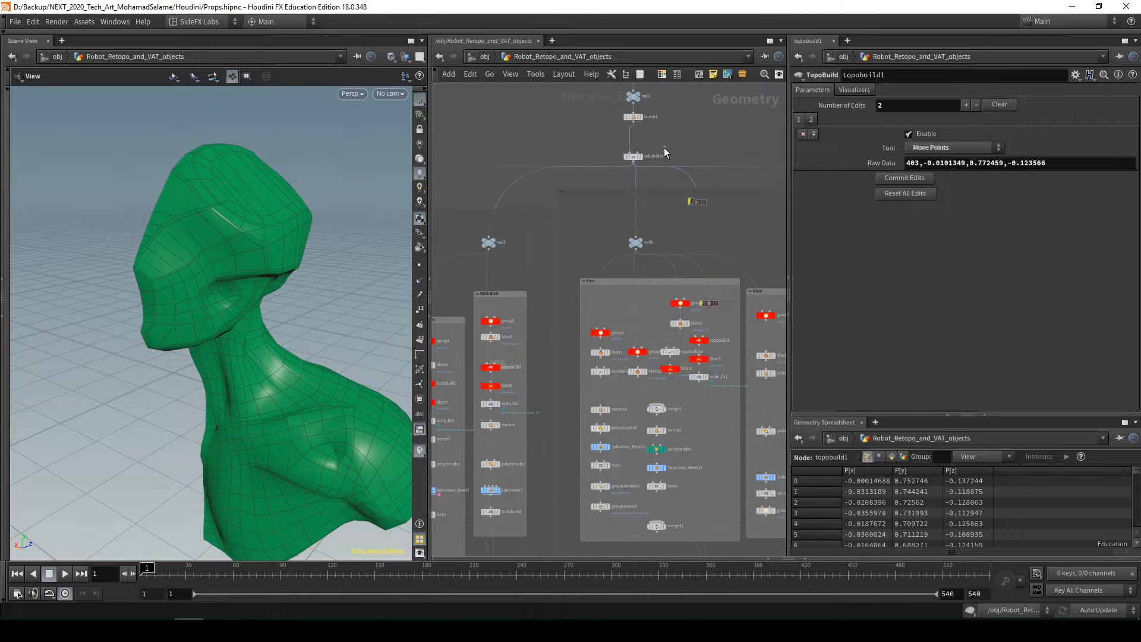
{"action": "left_click", "coordinate": [640, 157]}
{"action": "key", "text": "f"}
{"action": "left_click_drag", "start_coordinate": [247, 397], "coordinate": [179, 214]}
{"action": "scroll", "coordinate": [629, 508], "scroll_direction": "down", "scroll_amount": 3}
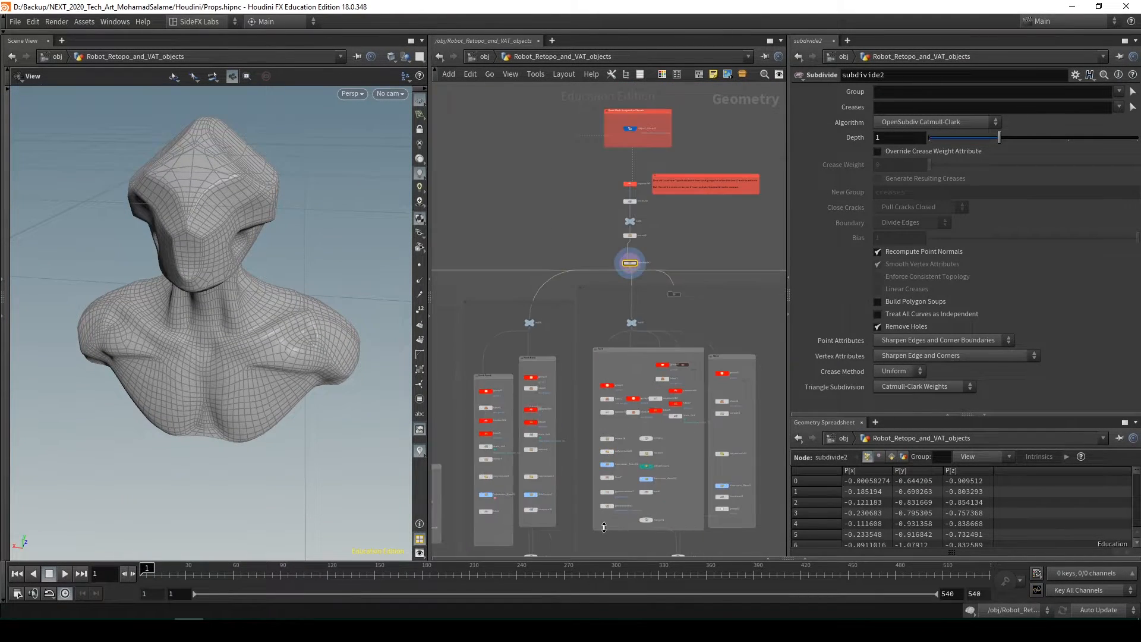
Examine the grey network boxes below subdivide2 that split the mesh into separate part branches, down to their merges
{"action": "middle_click_drag", "start_coordinate": [637, 520], "coordinate": [732, 386]}
{"action": "scroll", "coordinate": [732, 386], "scroll_direction": "down", "scroll_amount": 3}
{"action": "scroll", "coordinate": [681, 288], "scroll_direction": "up", "scroll_amount": 3}
{"action": "scroll", "coordinate": [686, 285], "scroll_direction": "up", "scroll_amount": 5}
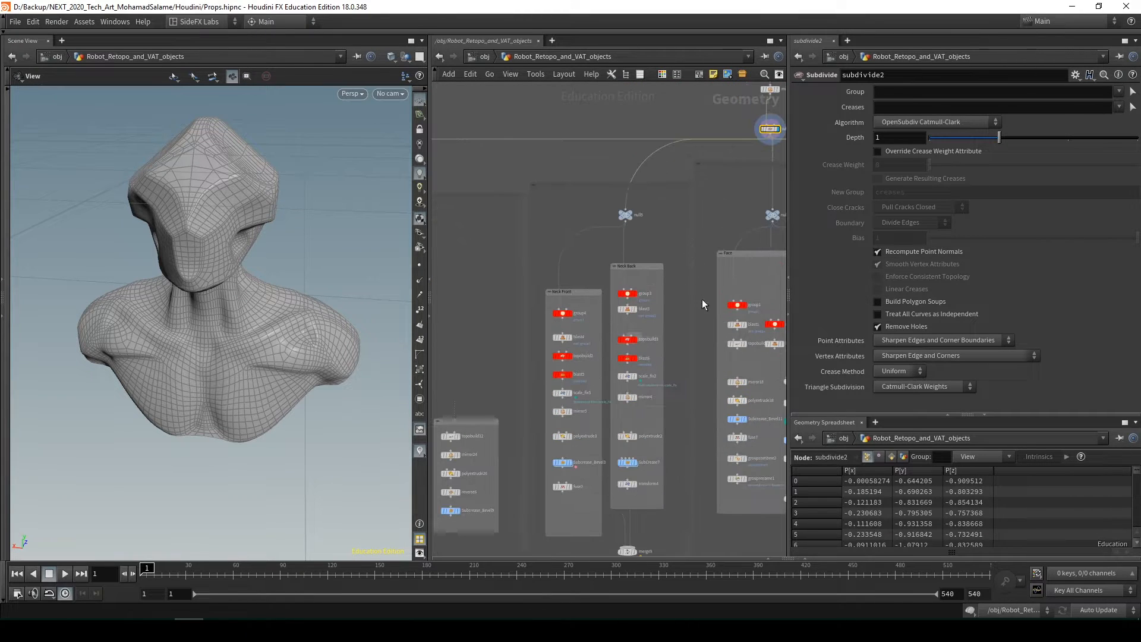
{"action": "middle_click_drag", "start_coordinate": [726, 314], "coordinate": [624, 300]}
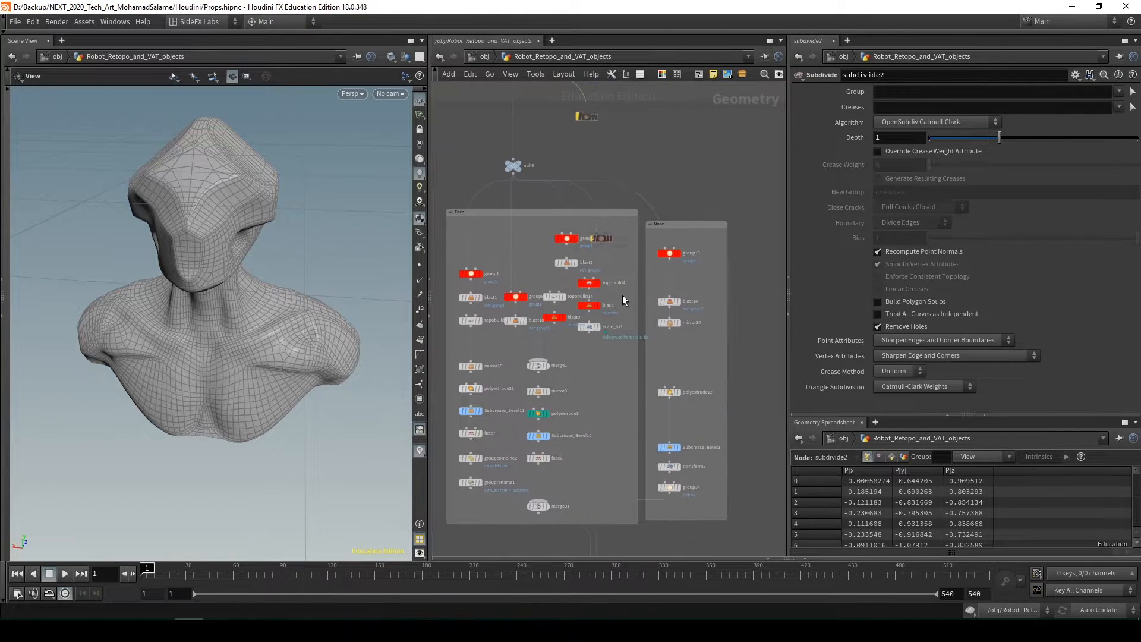
{"action": "scroll", "coordinate": [645, 276], "scroll_direction": "down", "scroll_amount": 4}
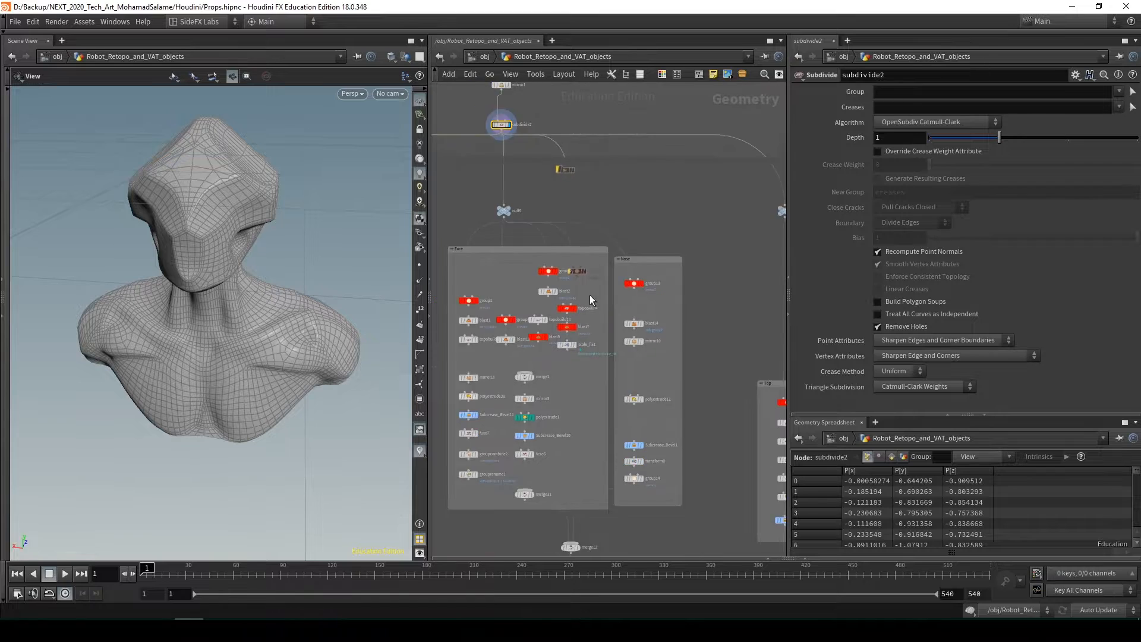
{"action": "scroll", "coordinate": [529, 313], "scroll_direction": "down", "scroll_amount": 4}
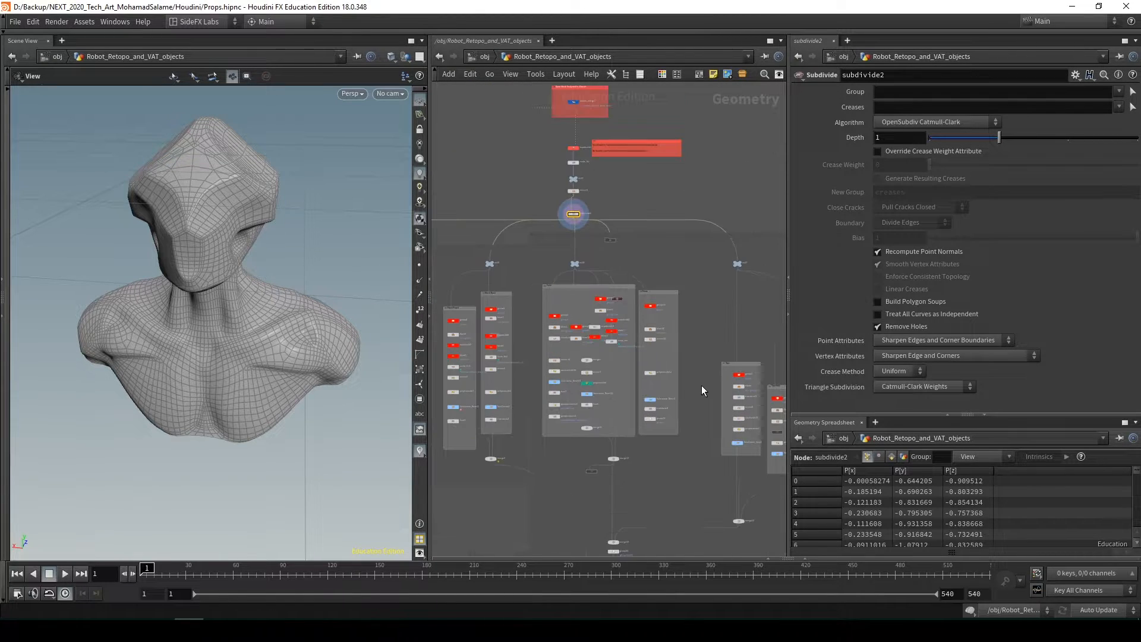
{"action": "scroll", "coordinate": [487, 296], "scroll_direction": "up", "scroll_amount": 6}
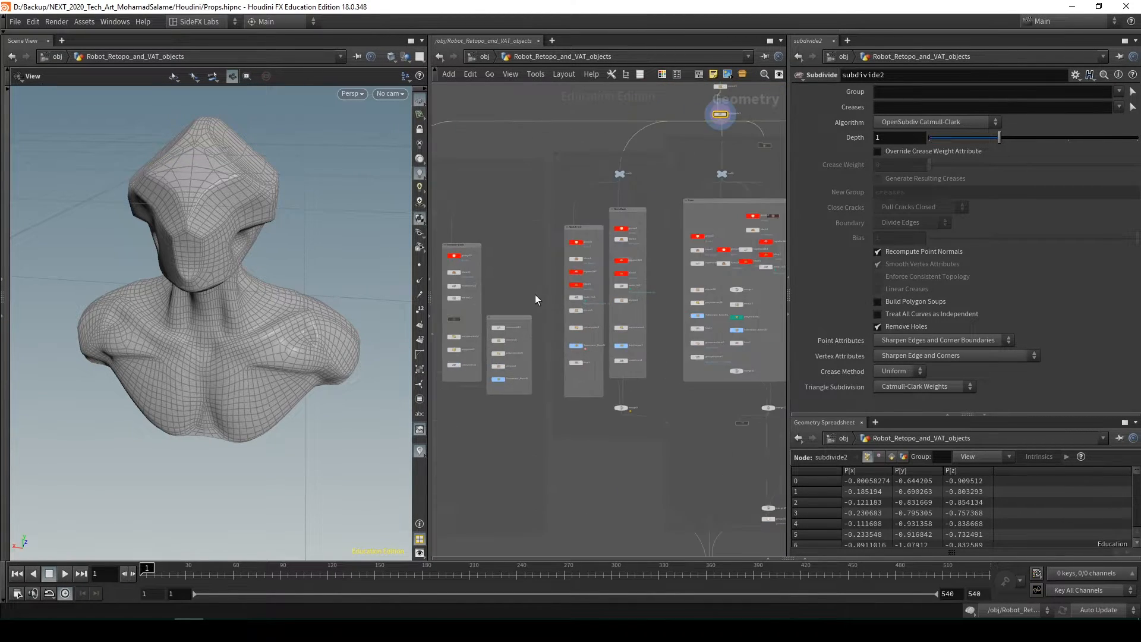
{"action": "scroll", "coordinate": [601, 360], "scroll_direction": "down", "scroll_amount": 3}
{"action": "middle_click_drag", "start_coordinate": [619, 465], "coordinate": [541, 234]}
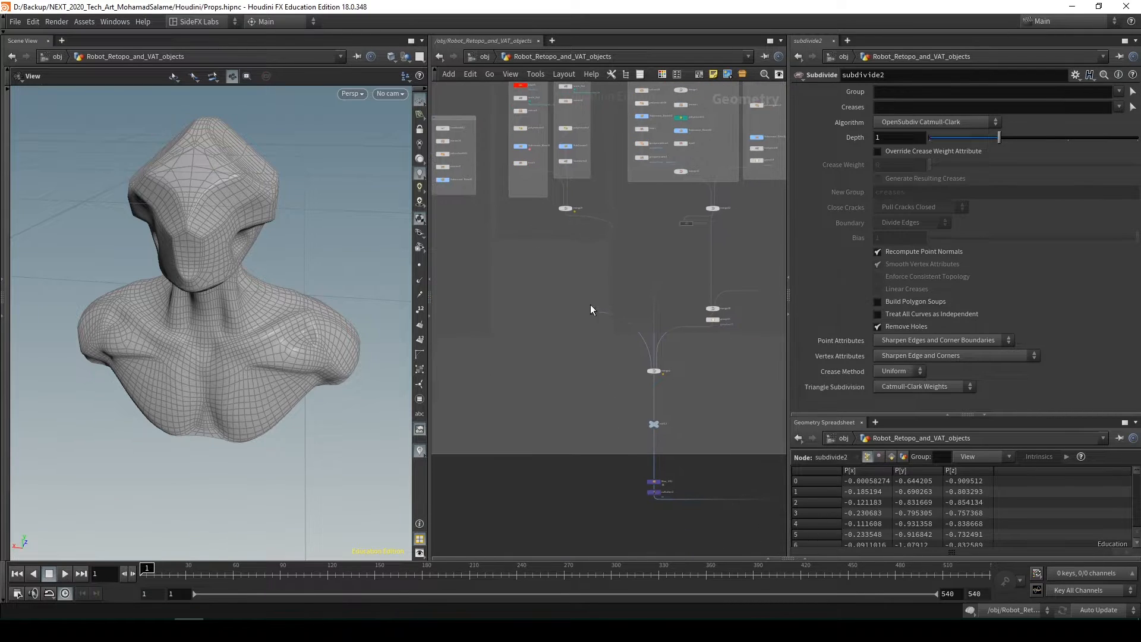
{"action": "scroll", "coordinate": [615, 321], "scroll_direction": "up", "scroll_amount": 3}
{"action": "middle_click_drag", "start_coordinate": [627, 346], "coordinate": [599, 307]}
{"action": "scroll", "coordinate": [614, 321], "scroll_direction": "down", "scroll_amount": 3}
{"action": "middle_click_drag", "start_coordinate": [595, 135], "coordinate": [639, 348]}
{"action": "scroll", "coordinate": [687, 188], "scroll_direction": "up", "scroll_amount": 5}
{"action": "middle_click_drag", "start_coordinate": [688, 188], "coordinate": [635, 254]}
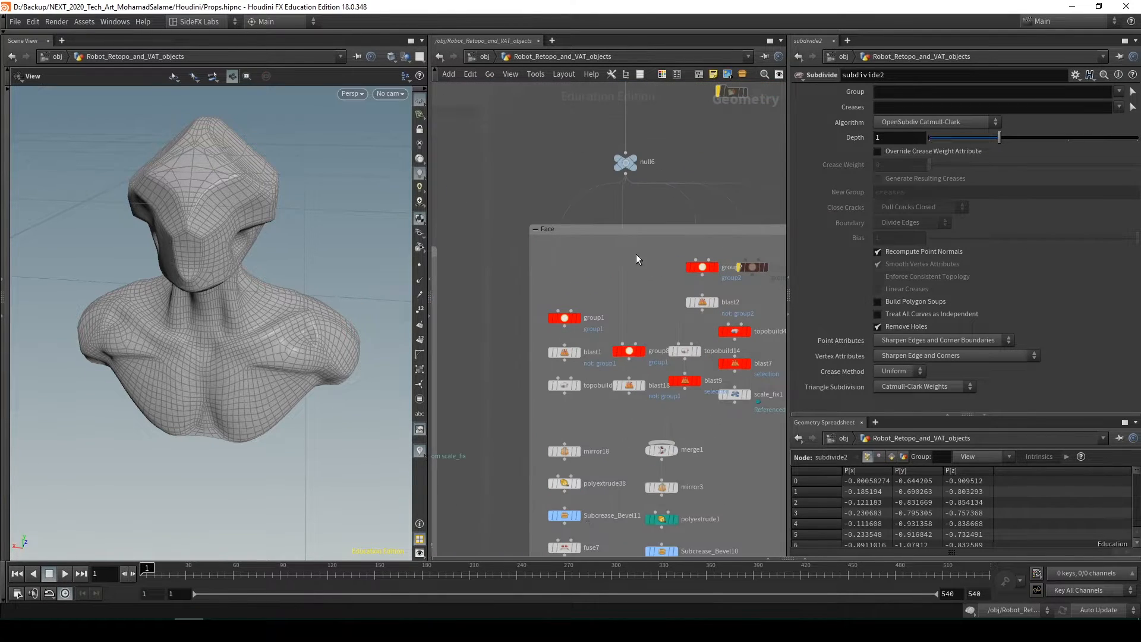
Select group1 and group8 in the Face box in turn to view their face polygon groups on the mesh
{"action": "middle_click_drag", "start_coordinate": [590, 285], "coordinate": [590, 229]}
{"action": "left_click", "coordinate": [559, 263]}
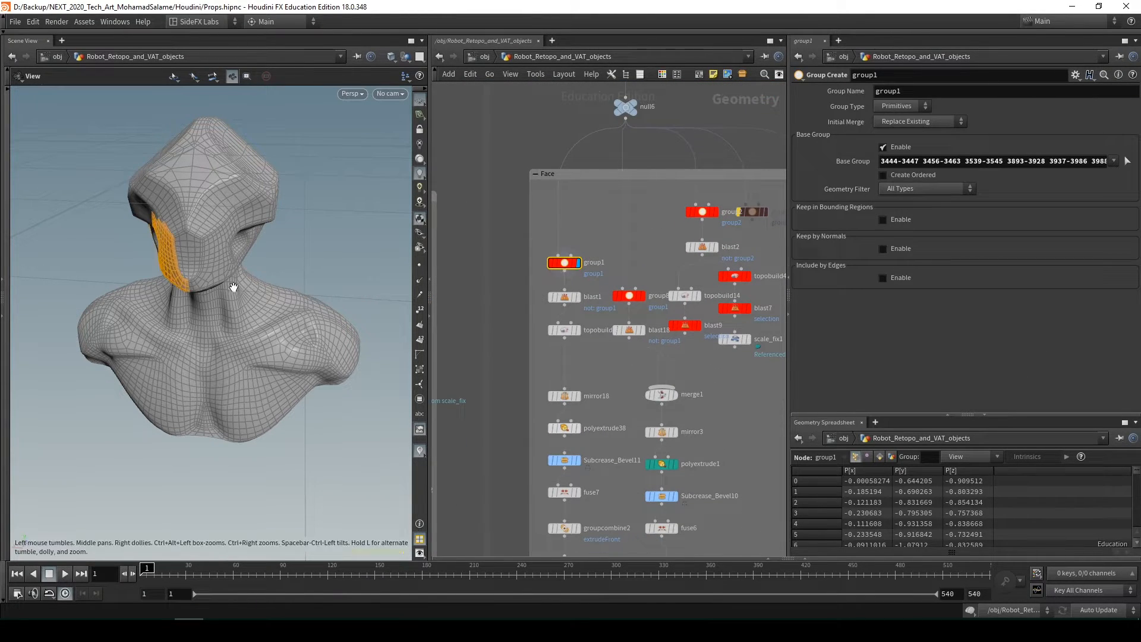
{"action": "left_click_drag", "start_coordinate": [234, 288], "coordinate": [214, 259]}
{"action": "middle_click_drag", "start_coordinate": [666, 275], "coordinate": [620, 202]}
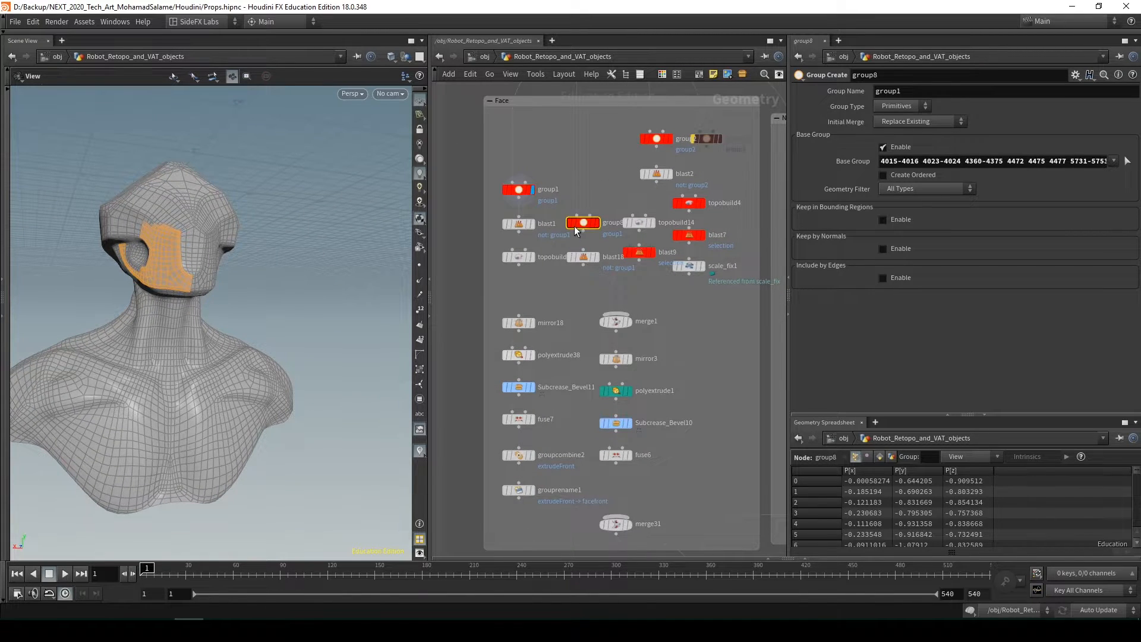
{"action": "middle_click_drag", "start_coordinate": [672, 293], "coordinate": [680, 254]}
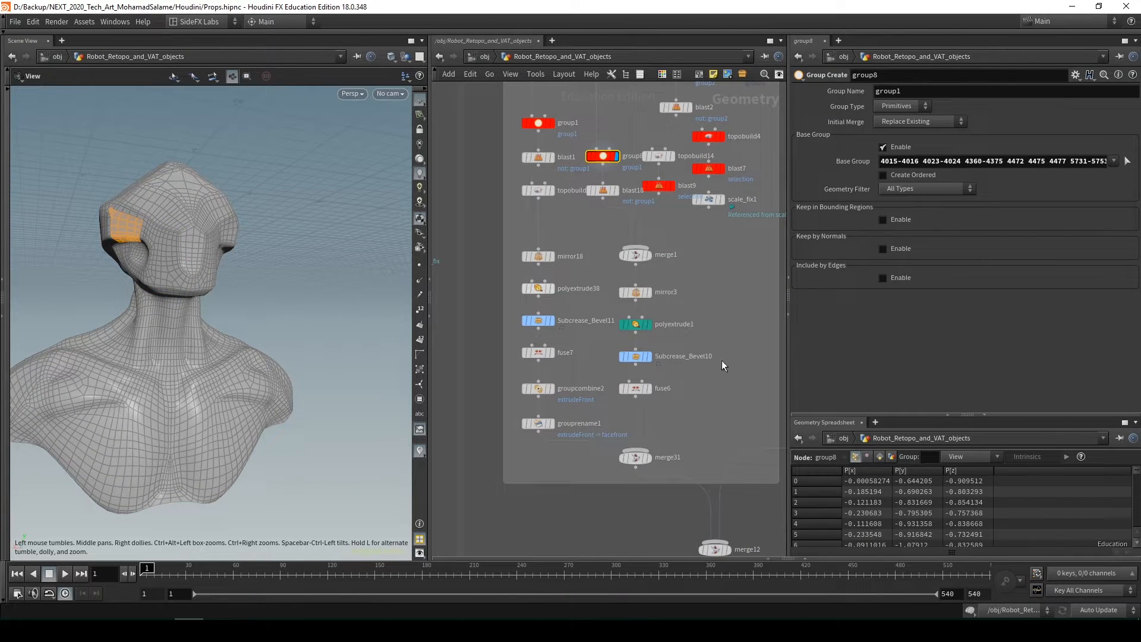
Display merge31 at the bottom of the Face box and view the finished face pieces from the front
{"action": "left_click_drag", "start_coordinate": [648, 466], "coordinate": [642, 469]}
{"action": "key", "text": "r"}
{"action": "left_click_drag", "start_coordinate": [247, 402], "coordinate": [316, 319]}
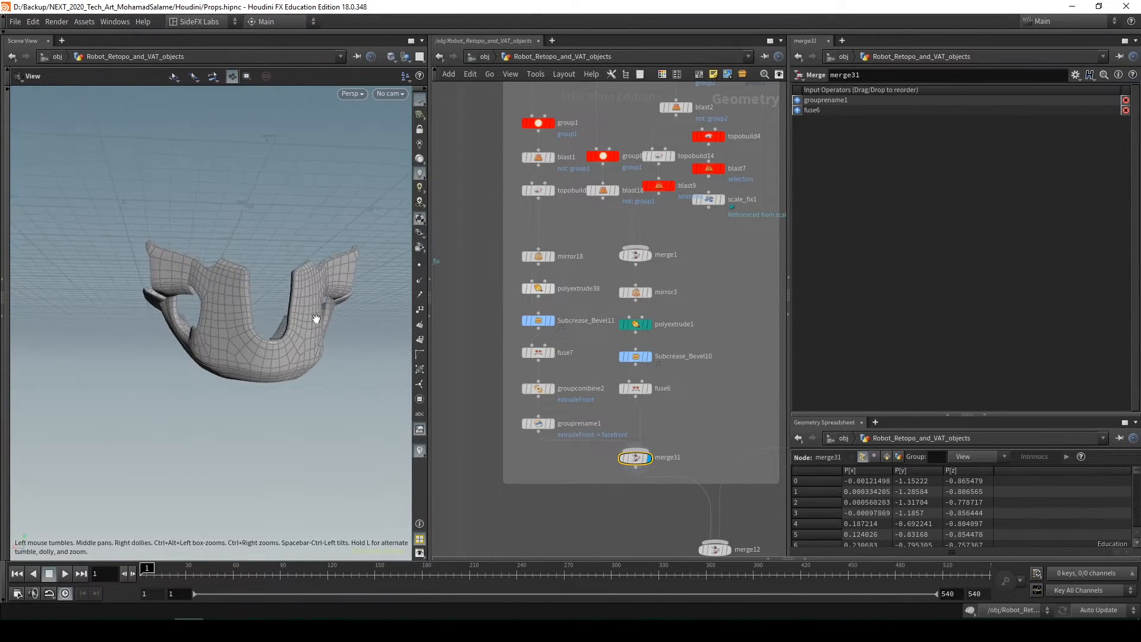
{"action": "left_click_drag", "start_coordinate": [248, 353], "coordinate": [234, 348]}
Follow the network down from merge31 to the Moe_UV1 and uvflatten1 nodes and examine the face piece's shape
{"action": "middle_click_drag", "start_coordinate": [674, 423], "coordinate": [647, 233]}
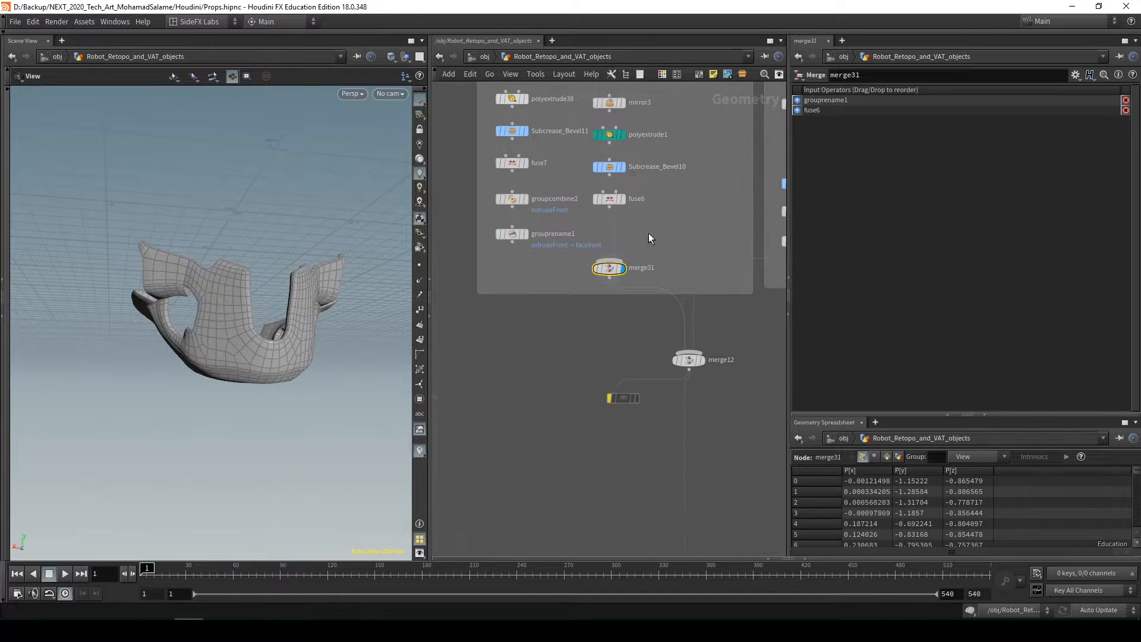
{"action": "middle_click_drag", "start_coordinate": [618, 322], "coordinate": [578, 170]}
{"action": "scroll", "coordinate": [578, 171], "scroll_direction": "down", "scroll_amount": 5}
{"action": "middle_click_drag", "start_coordinate": [596, 535], "coordinate": [575, 341]}
{"action": "scroll", "coordinate": [575, 344], "scroll_direction": "up", "scroll_amount": 3}
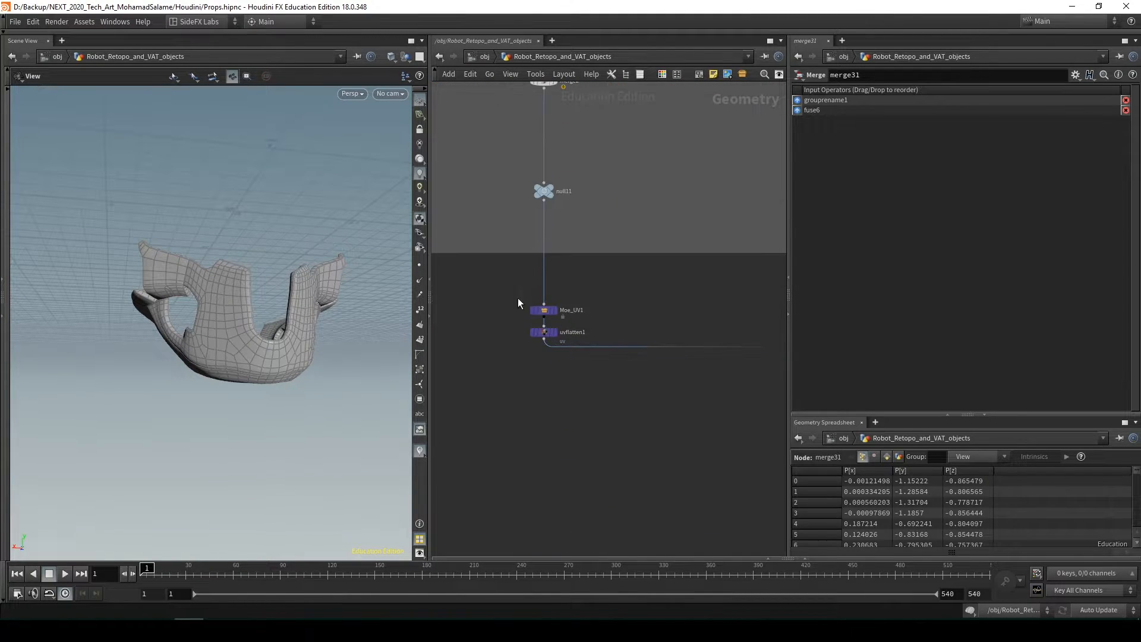
{"action": "scroll", "coordinate": [536, 400], "scroll_direction": "down", "scroll_amount": 3}
{"action": "left_click_drag", "start_coordinate": [267, 398], "coordinate": [270, 415]}
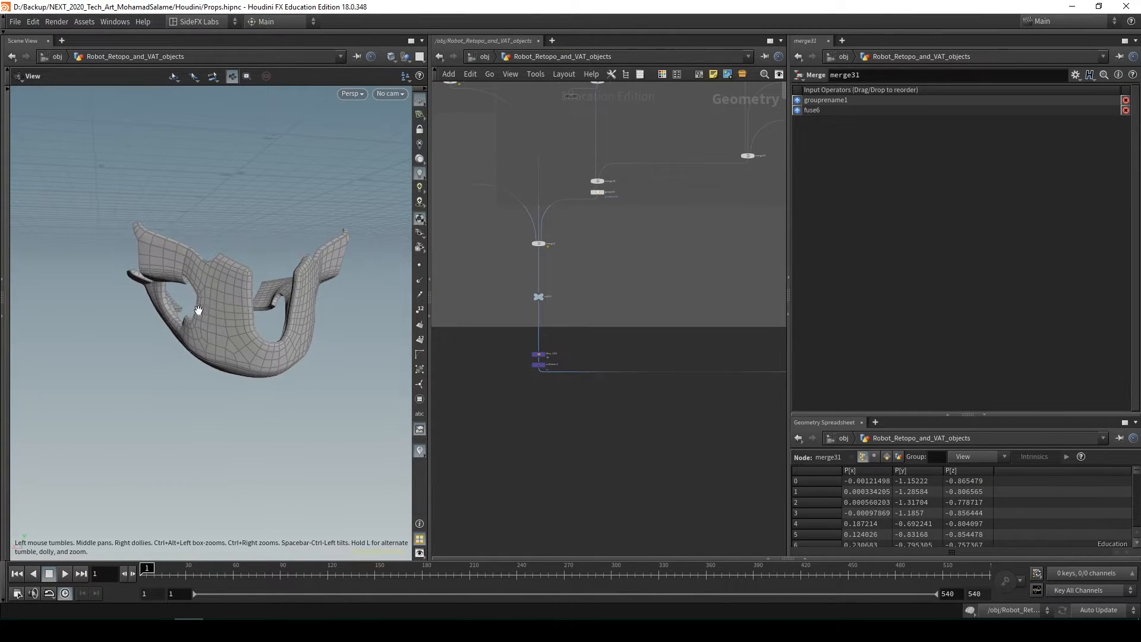
{"action": "left_click_drag", "start_coordinate": [179, 309], "coordinate": [214, 312]}
Display merge9 below the Neck Front and Neck Back boxes and inspect the neck geometry
{"action": "middle_click_drag", "start_coordinate": [563, 182], "coordinate": [553, 334]}
{"action": "middle_click_drag", "start_coordinate": [604, 389], "coordinate": [657, 352]}
{"action": "middle_click_drag", "start_coordinate": [527, 320], "coordinate": [654, 343]}
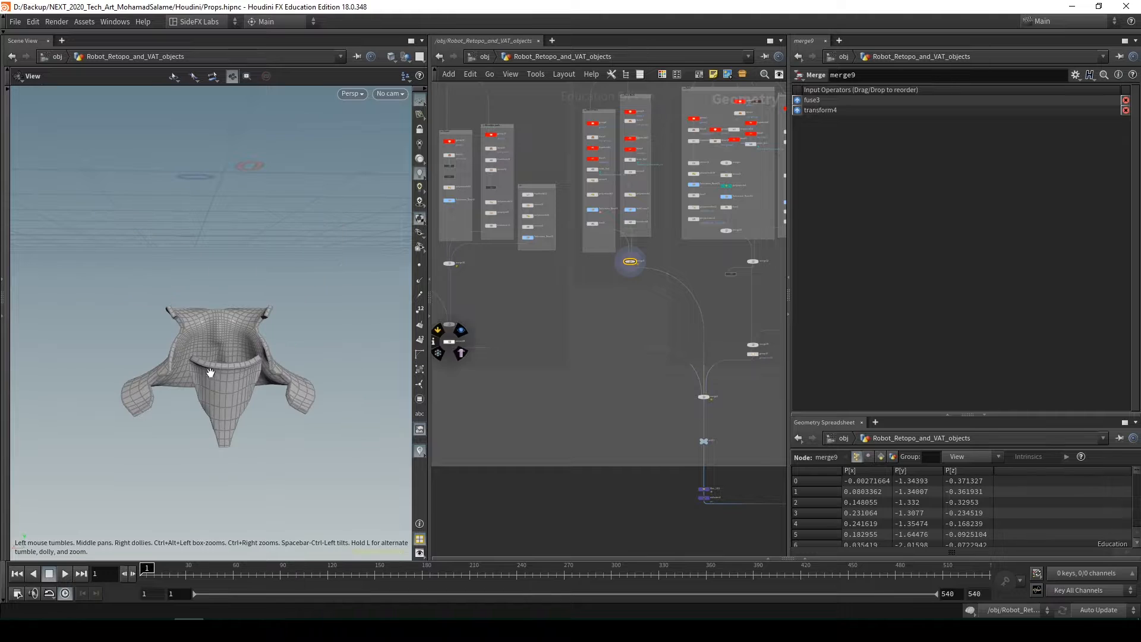
{"action": "left_click_drag", "start_coordinate": [209, 370], "coordinate": [241, 359]}
Display the mirror28 node of the body branch and frame its chest and shoulder armour mesh
{"action": "middle_click_drag", "start_coordinate": [506, 345], "coordinate": [656, 290]}
{"action": "left_click", "coordinate": [590, 316]}
{"action": "key", "text": "r"}
{"action": "key", "text": "space+g"}
{"action": "left_click_drag", "start_coordinate": [252, 410], "coordinate": [282, 416]}
Return to the Face branch and display null6 above its boxes to view the undivided bust
{"action": "middle_click_drag", "start_coordinate": [658, 256], "coordinate": [664, 364]}
{"action": "middle_click_drag", "start_coordinate": [618, 358], "coordinate": [640, 359]}
{"action": "middle_click_drag", "start_coordinate": [612, 340], "coordinate": [672, 341]}
{"action": "scroll", "coordinate": [694, 132], "scroll_direction": "up", "scroll_amount": 3}
{"action": "middle_click_drag", "start_coordinate": [692, 131], "coordinate": [465, 216]}
{"action": "scroll", "coordinate": [502, 214], "scroll_direction": "down", "scroll_amount": 3}
{"action": "middle_click_drag", "start_coordinate": [594, 229], "coordinate": [476, 238]}
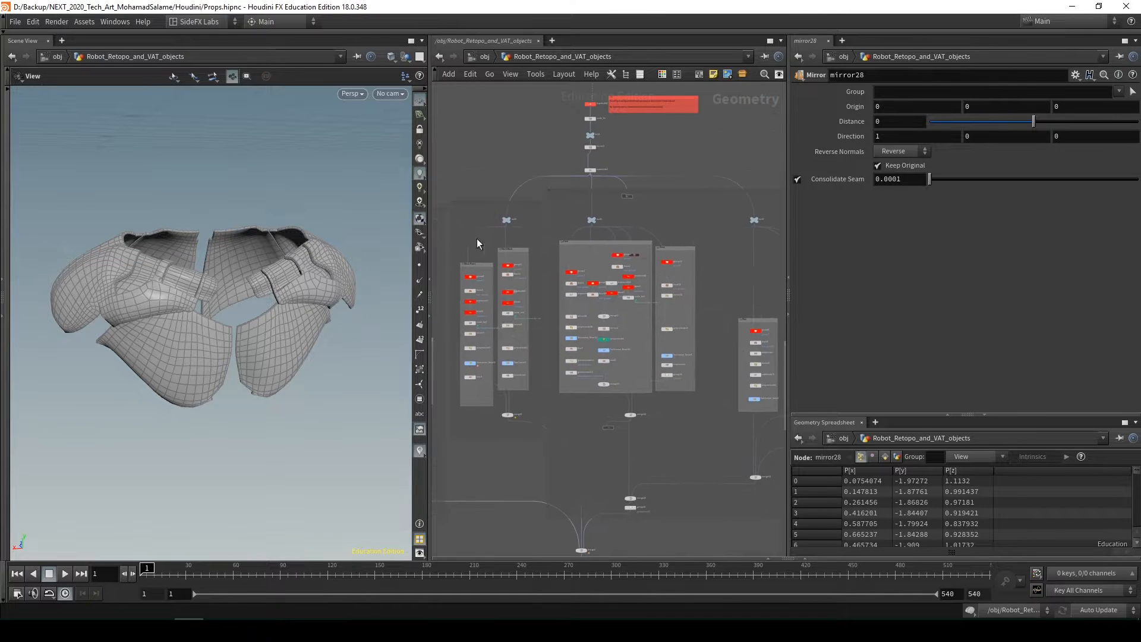
{"action": "scroll", "coordinate": [642, 211], "scroll_direction": "up", "scroll_amount": 3}
{"action": "left_click", "coordinate": [555, 223]}
{"action": "key", "text": "r"}
{"action": "left_click_drag", "start_coordinate": [254, 260], "coordinate": [253, 247]}
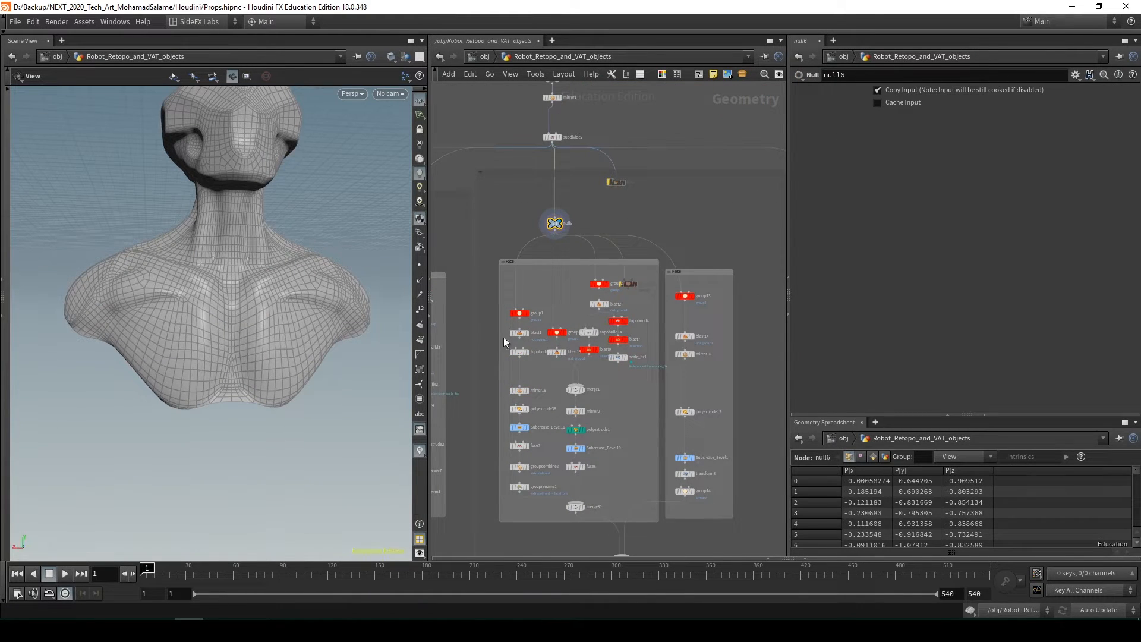
Display group14 at the end of the narrow box beside the Face box and frame its front panel
{"action": "middle_click_drag", "start_coordinate": [666, 392], "coordinate": [681, 303]}
{"action": "middle_click_drag", "start_coordinate": [629, 402], "coordinate": [526, 363]}
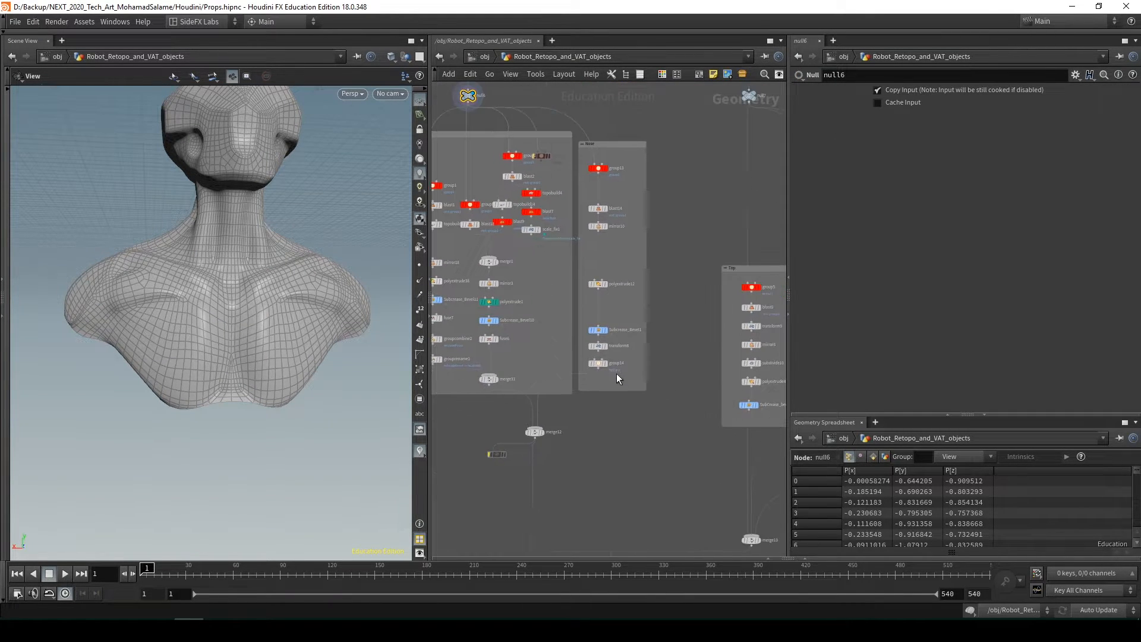
{"action": "left_click", "coordinate": [606, 363]}
{"action": "key", "text": "space+f"}
{"action": "left_click_drag", "start_coordinate": [280, 260], "coordinate": [290, 250]}
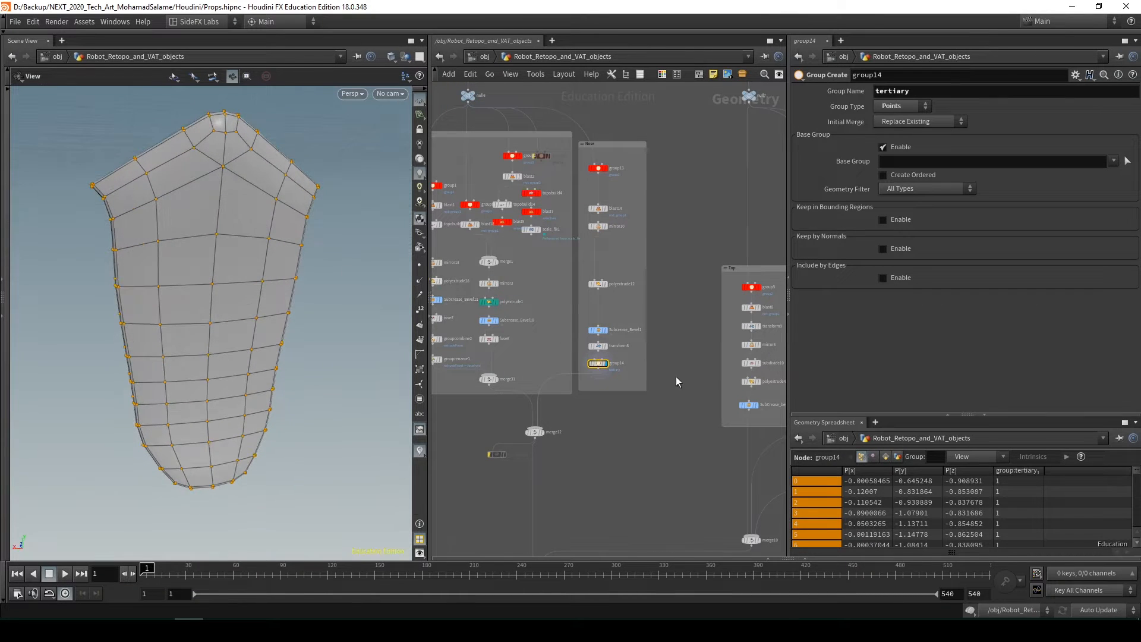
Display merge12 below the two face boxes and inspect the combined face and front panel mesh
{"action": "scroll", "coordinate": [676, 376], "scroll_direction": "down", "scroll_amount": 1}
{"action": "left_click", "coordinate": [565, 416]}
{"action": "left_click_drag", "start_coordinate": [239, 318], "coordinate": [197, 172]}
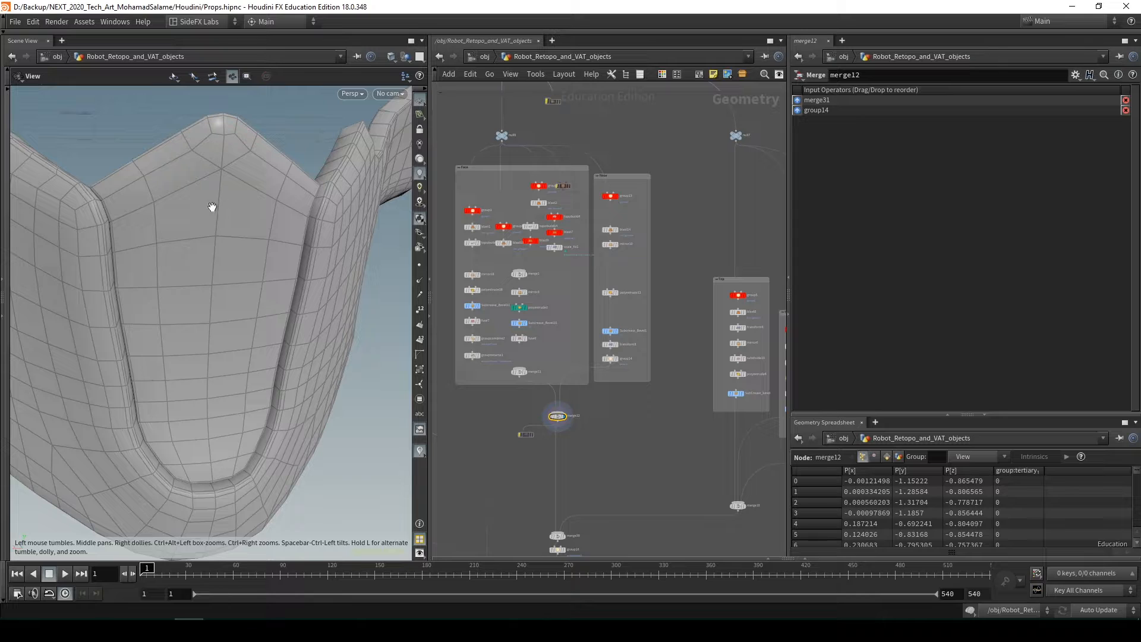
Reduce group13's base group to primitives 4-11 20-27 by reselecting faces, and view the shortened panel on merge12
{"action": "scroll", "coordinate": [594, 202], "scroll_direction": "up", "scroll_amount": 1}
{"action": "left_click", "coordinate": [606, 196]}
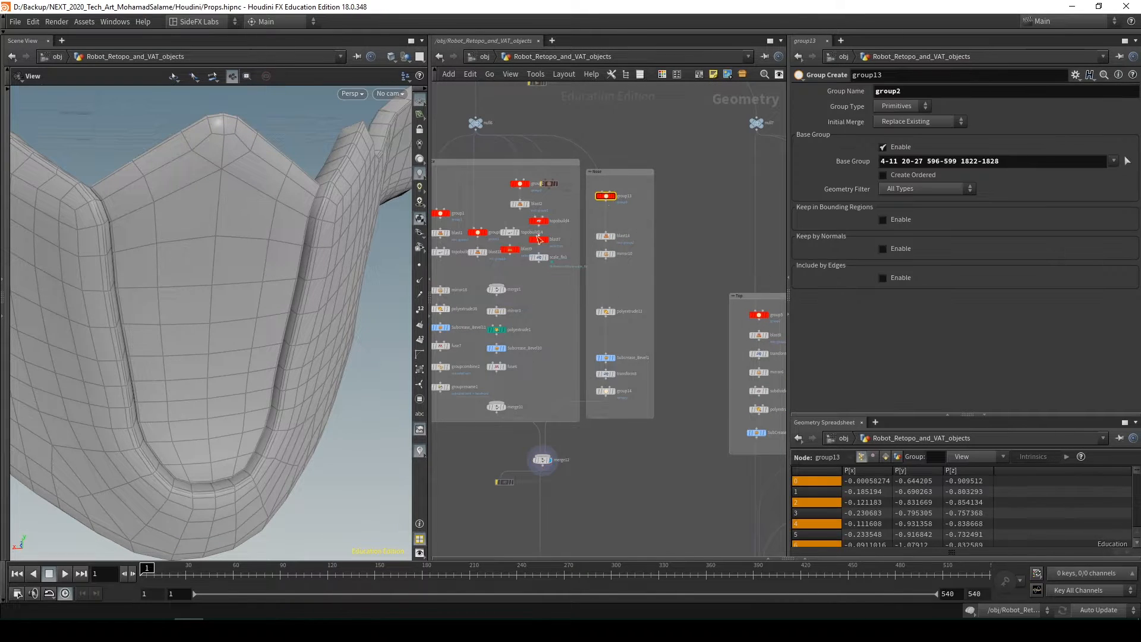
{"action": "key", "text": "Return"}
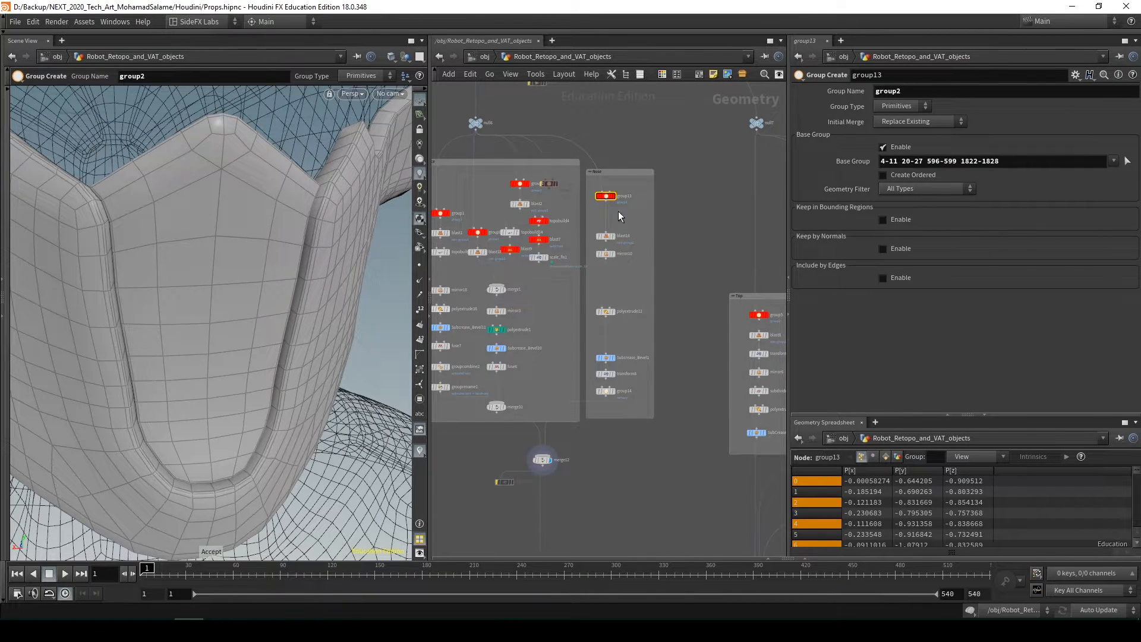
{"action": "left_click", "coordinate": [1131, 162]}
{"action": "mouse_move", "coordinate": [232, 215]}
{"action": "left_mouse_down", "text": "alt"}
{"action": "mouse_move", "coordinate": [295, 224]}
{"action": "mouse_move", "coordinate": [241, 219]}
{"action": "left_mouse_up", "text": "alt"}
{"action": "scroll", "coordinate": [242, 219], "scroll_direction": "down", "scroll_amount": 3}
{"action": "left_click_drag", "start_coordinate": [327, 140], "coordinate": [202, 243], "text": "ctrl"}
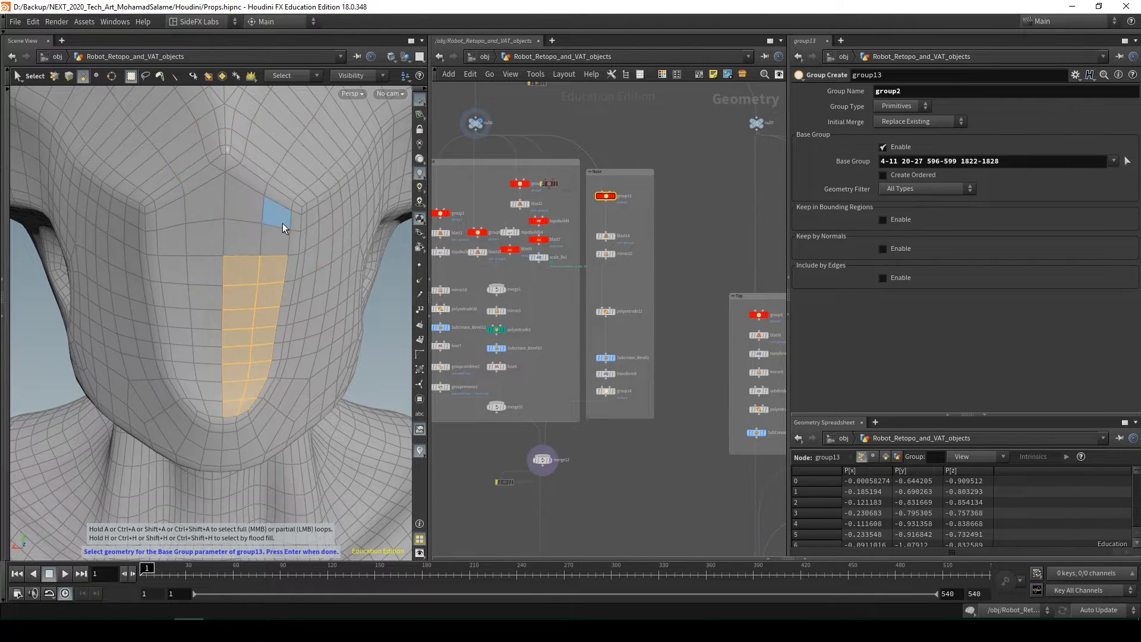
{"action": "key", "text": "Return"}
{"action": "left_click", "coordinate": [592, 459]}
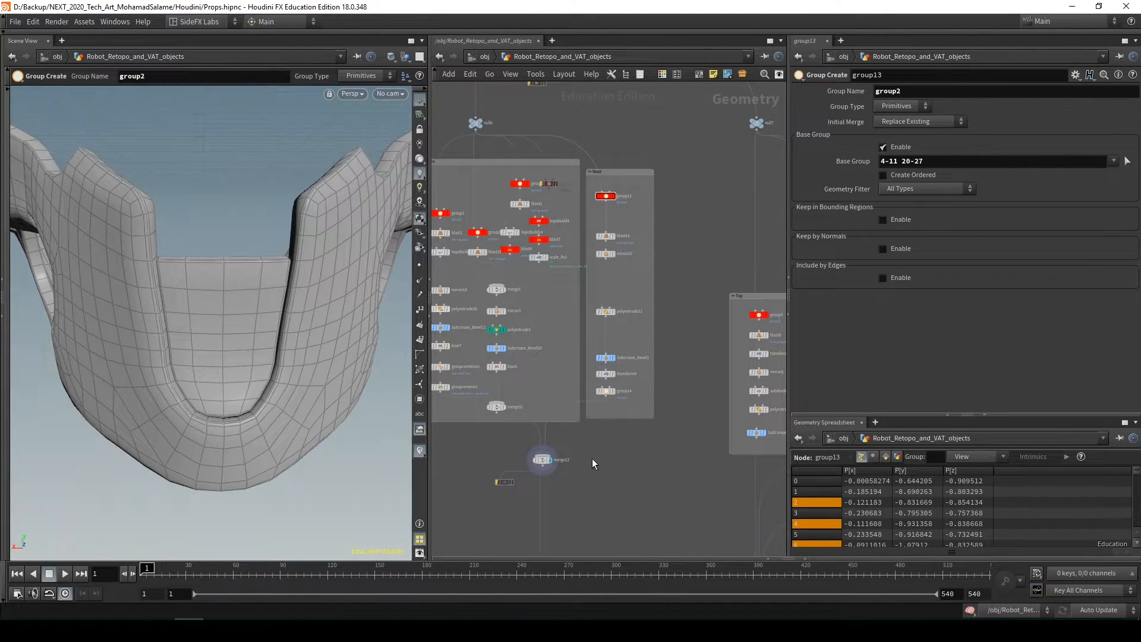
{"action": "left_click_drag", "start_coordinate": [196, 304], "coordinate": [245, 331], "text": "alt"}
{"action": "scroll", "coordinate": [638, 440], "scroll_direction": "down", "scroll_amount": 2}
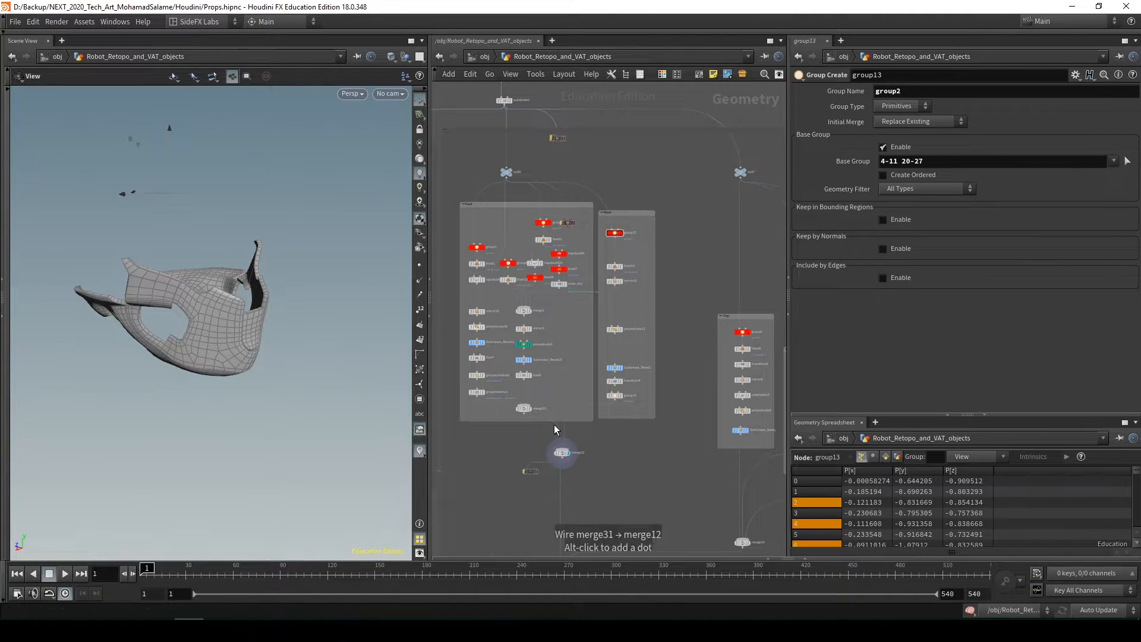
Undo the base group change on group13 and view the face mesh
{"action": "key", "text": "ctrl+z"}
{"action": "left_click_drag", "start_coordinate": [326, 350], "coordinate": [287, 345], "text": "alt"}
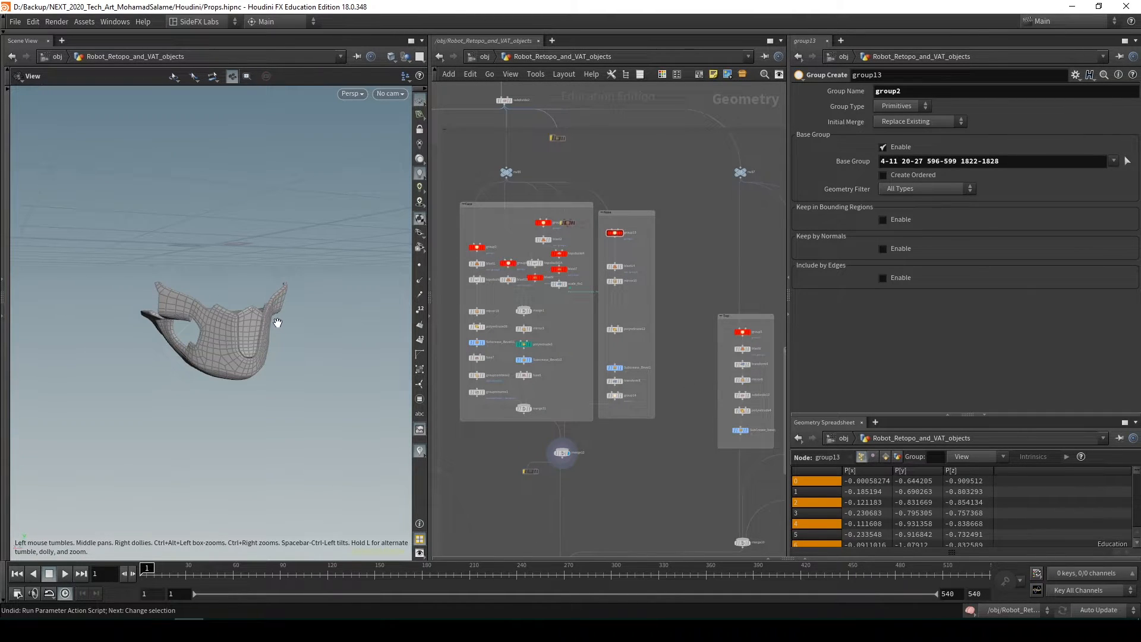
Check the UV view of the face mesh and return to the perspective view
{"action": "key", "text": "space+5"}
{"action": "middle_click_drag", "start_coordinate": [285, 315], "coordinate": [179, 413]}
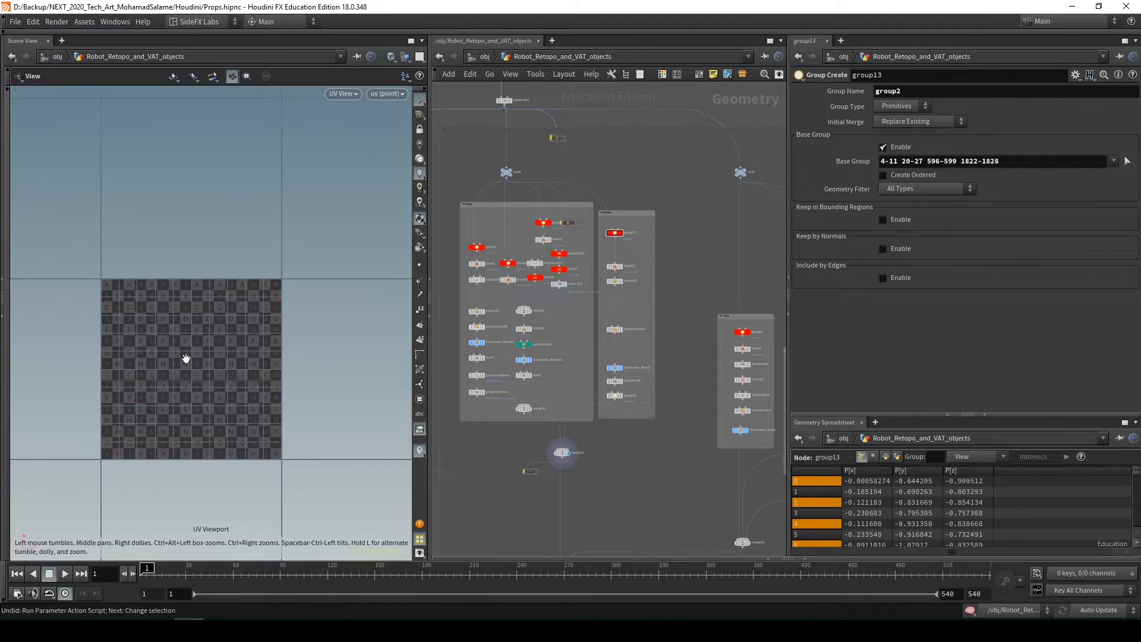
{"action": "key", "text": "space+1"}
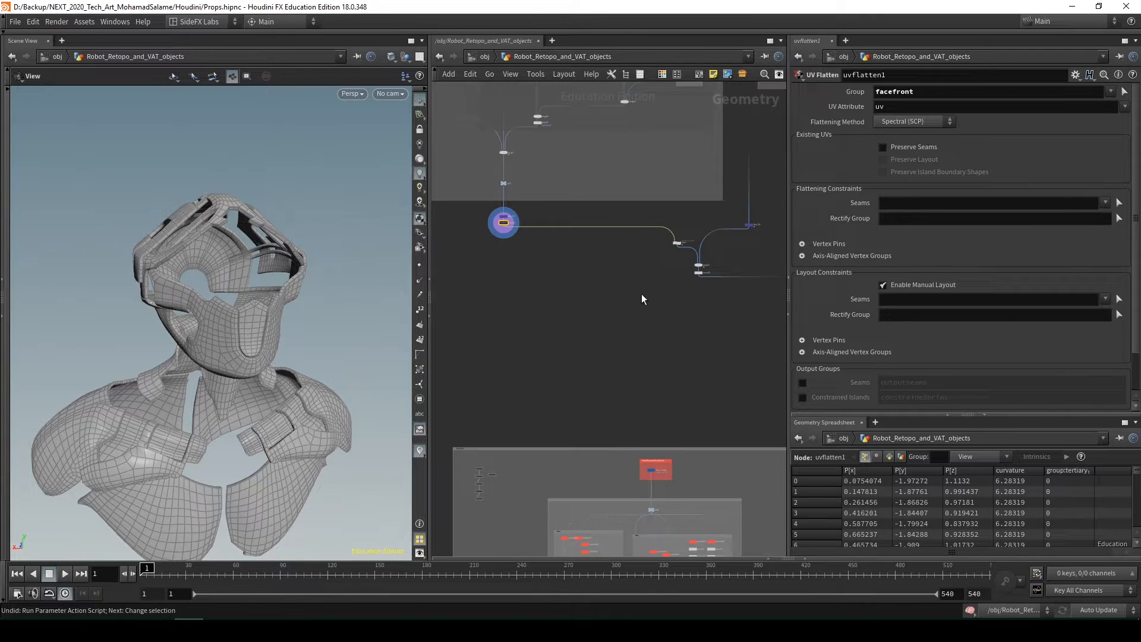
Display uvflatten1's combined armour mesh and examine the separate grey box holding the second set of part branches
{"action": "scroll", "coordinate": [644, 295], "scroll_direction": "down", "scroll_amount": 3}
{"action": "scroll", "coordinate": [580, 365], "scroll_direction": "up", "scroll_amount": 5}
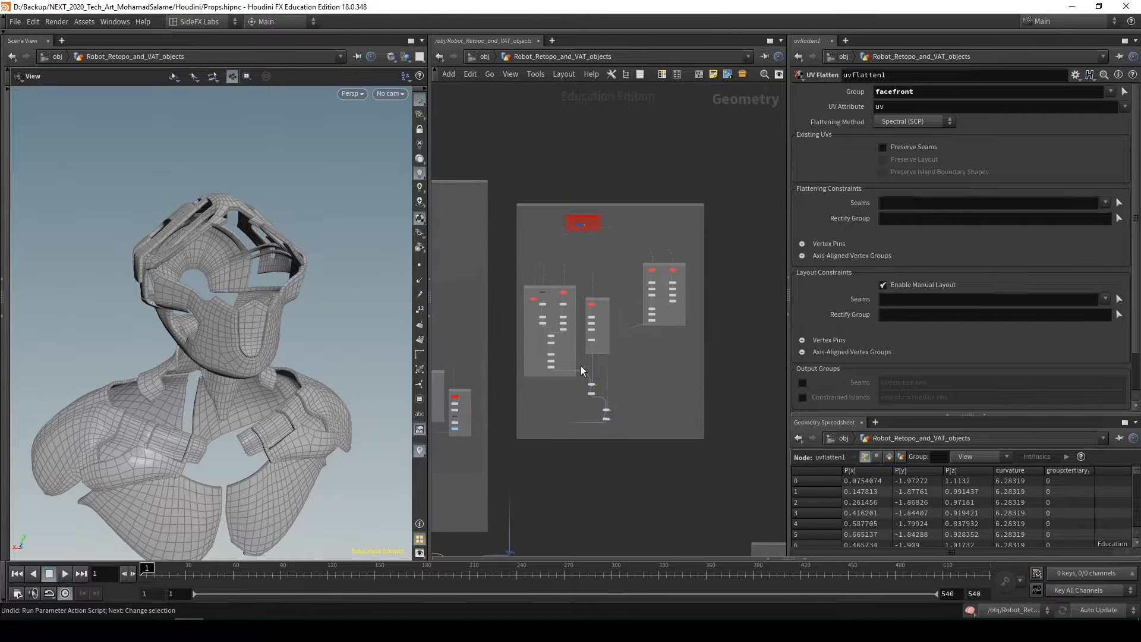
{"action": "scroll", "coordinate": [606, 168], "scroll_direction": "up", "scroll_amount": 1}
{"action": "middle_click_drag", "start_coordinate": [606, 167], "coordinate": [583, 262]}
{"action": "scroll", "coordinate": [576, 335], "scroll_direction": "down", "scroll_amount": 2}
{"action": "middle_click_drag", "start_coordinate": [576, 335], "coordinate": [565, 167]}
{"action": "middle_click_drag", "start_coordinate": [613, 259], "coordinate": [610, 105]}
{"action": "middle_click_drag", "start_coordinate": [643, 284], "coordinate": [652, 432]}
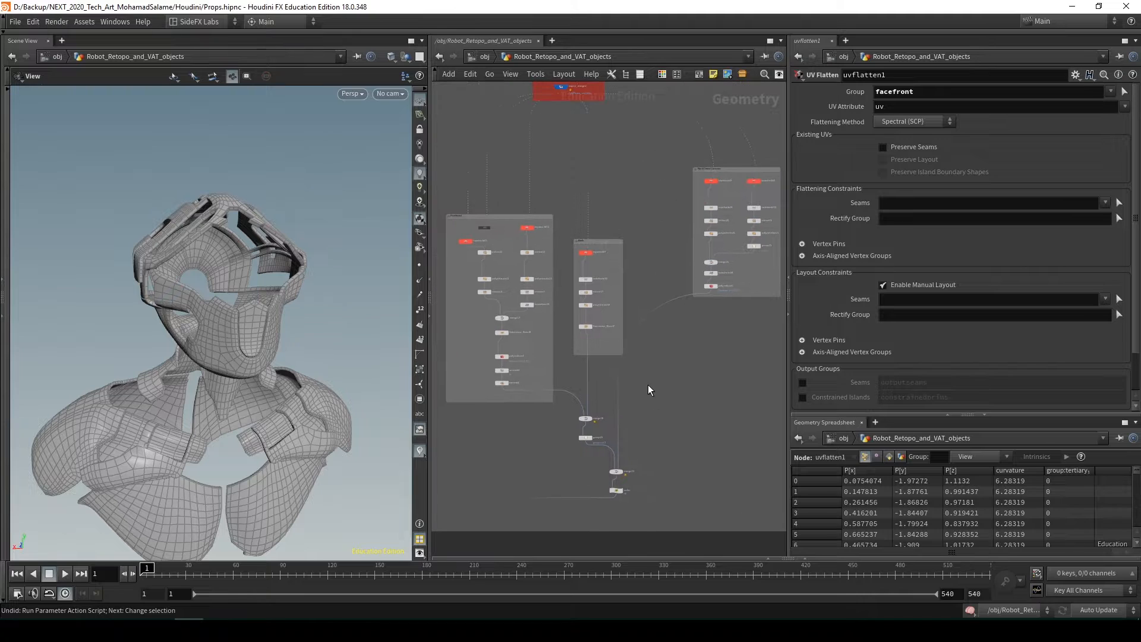
Display the color wrangle at the bottom of the separate box and inspect its green parts
{"action": "scroll", "coordinate": [640, 502], "scroll_direction": "up", "scroll_amount": 4}
{"action": "left_click", "coordinate": [599, 487]}
{"action": "mouse_move", "coordinate": [233, 250]}
{"action": "left_mouse_down"}
{"action": "mouse_move", "coordinate": [299, 270]}
{"action": "mouse_move", "coordinate": [237, 257]}
{"action": "left_mouse_up"}
Follow the color wrangle's output down the network and display normal10, where the armour and coloured parts are combined
{"action": "scroll", "coordinate": [674, 429], "scroll_direction": "down", "scroll_amount": 4}
{"action": "scroll", "coordinate": [674, 429], "scroll_direction": "down", "scroll_amount": 2}
{"action": "middle_click_drag", "start_coordinate": [661, 460], "coordinate": [644, 379]}
{"action": "scroll", "coordinate": [644, 379], "scroll_direction": "down", "scroll_amount": 3}
{"action": "middle_click_drag", "start_coordinate": [632, 419], "coordinate": [676, 308]}
{"action": "scroll", "coordinate": [586, 404], "scroll_direction": "up", "scroll_amount": 4}
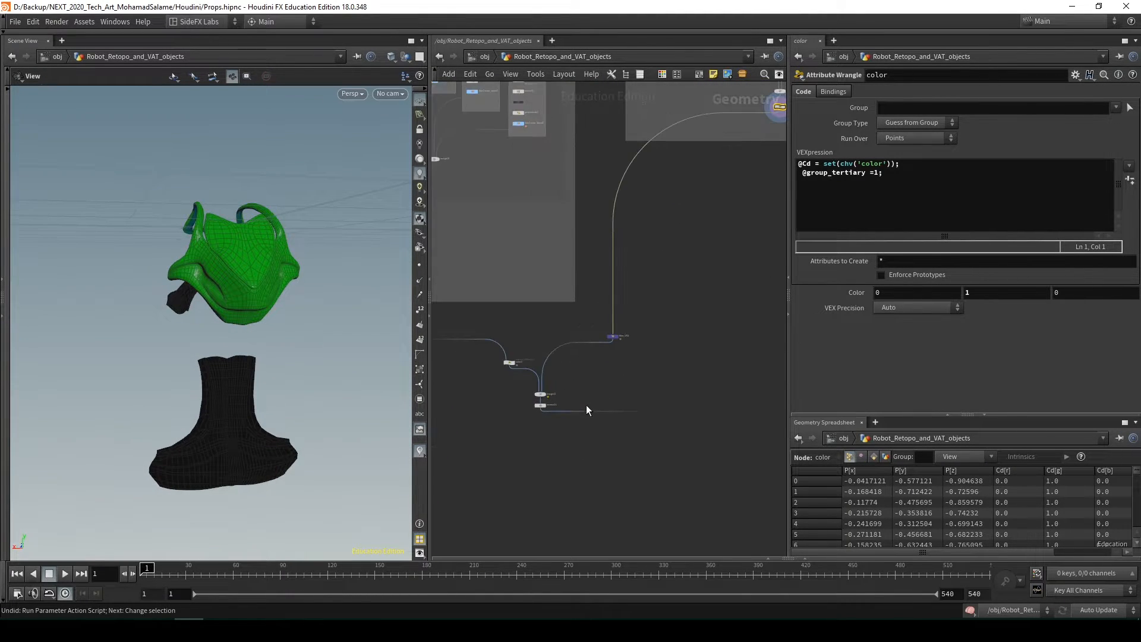
{"action": "left_click", "coordinate": [539, 405]}
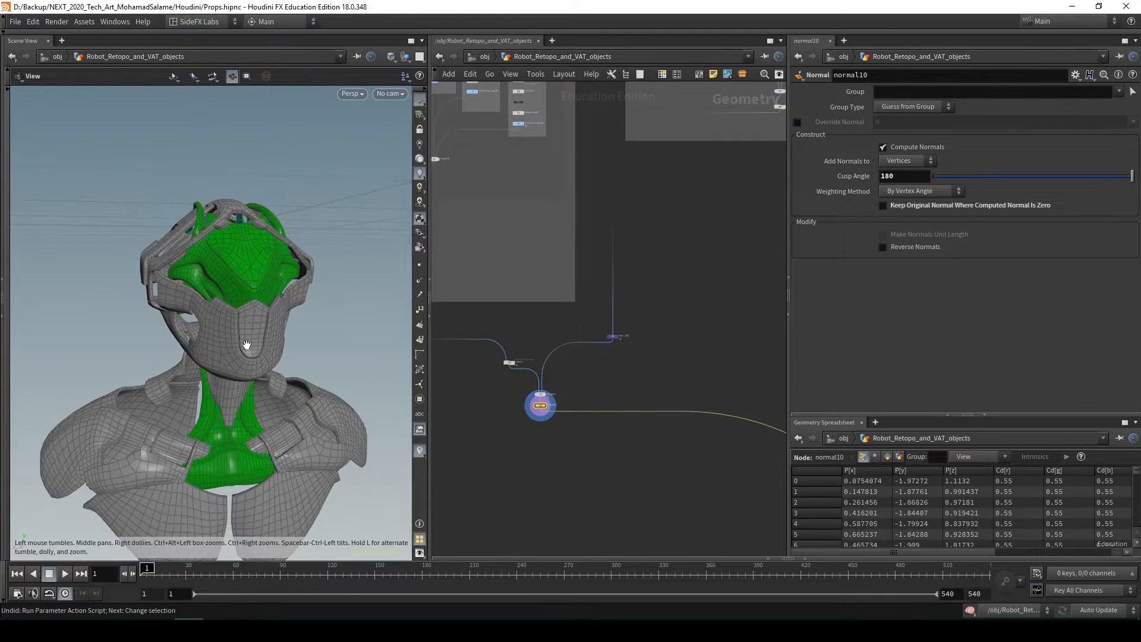
Inspect normal10's combined mesh from several sides and turn off the wireframe overlay on the shaded model
{"action": "left_click_drag", "start_coordinate": [247, 345], "coordinate": [240, 367]}
{"action": "scroll", "coordinate": [242, 288], "scroll_direction": "up", "scroll_amount": 3}
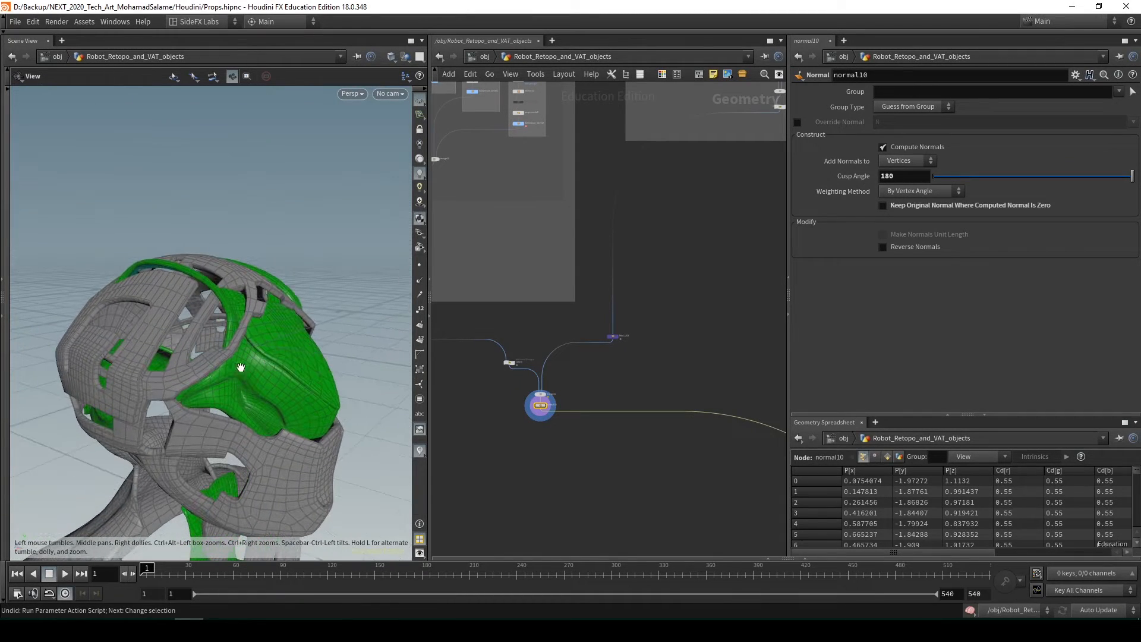
{"action": "left_click_drag", "start_coordinate": [220, 314], "coordinate": [283, 336]}
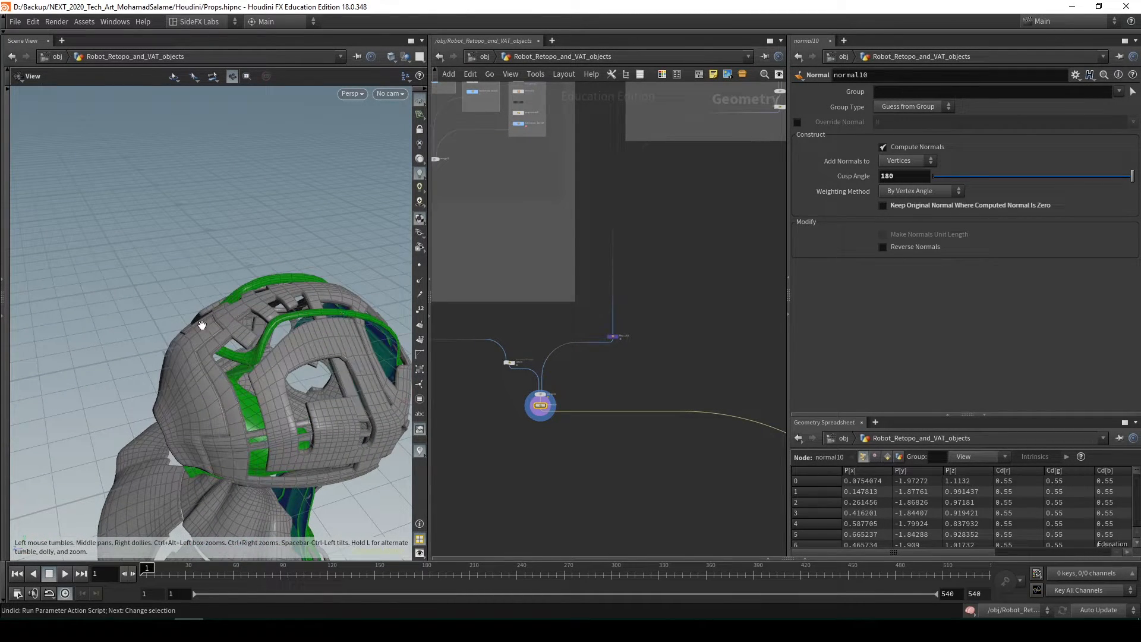
{"action": "mouse_move", "coordinate": [202, 324]}
{"action": "left_mouse_down"}
{"action": "mouse_move", "coordinate": [162, 415]}
{"action": "mouse_move", "coordinate": [201, 323]}
{"action": "mouse_move", "coordinate": [198, 284]}
{"action": "left_mouse_up"}
{"action": "key", "text": "shift+w"}
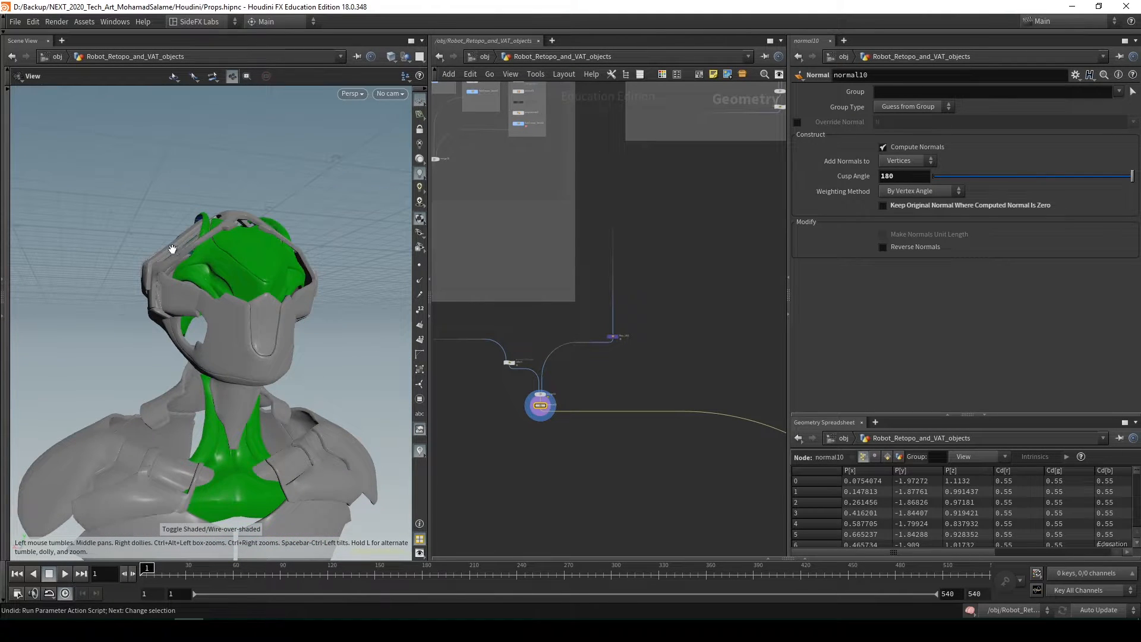
{"action": "left_click_drag", "start_coordinate": [315, 452], "coordinate": [206, 275]}
Display the final node of the mask part box and Subcrease_Bevel7 in the neighbouring box, and inspect both meshes
{"action": "scroll", "coordinate": [664, 419], "scroll_direction": "down", "scroll_amount": 3}
{"action": "middle_click_drag", "start_coordinate": [651, 430], "coordinate": [619, 381]}
{"action": "scroll", "coordinate": [619, 389], "scroll_direction": "down", "scroll_amount": 2}
{"action": "middle_click_drag", "start_coordinate": [637, 265], "coordinate": [656, 366]}
{"action": "scroll", "coordinate": [687, 223], "scroll_direction": "up", "scroll_amount": 4}
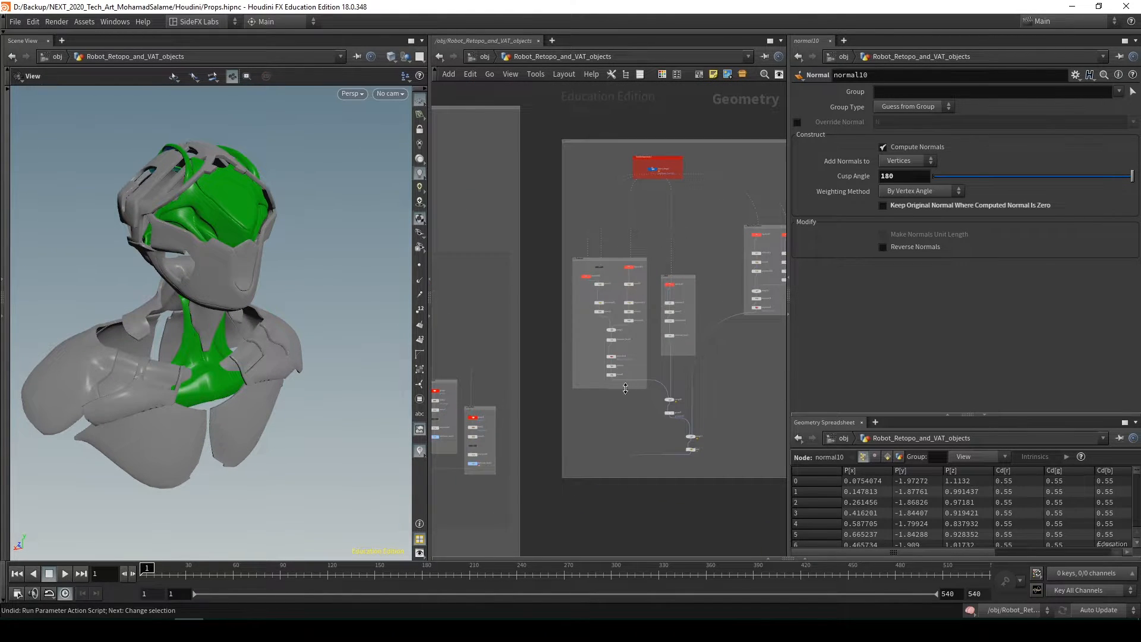
{"action": "scroll", "coordinate": [626, 389], "scroll_direction": "up", "scroll_amount": 2}
{"action": "left_click", "coordinate": [602, 365]}
{"action": "left_click_drag", "start_coordinate": [224, 243], "coordinate": [209, 287]}
{"action": "middle_click_drag", "start_coordinate": [728, 328], "coordinate": [649, 339]}
{"action": "left_click", "coordinate": [630, 310]}
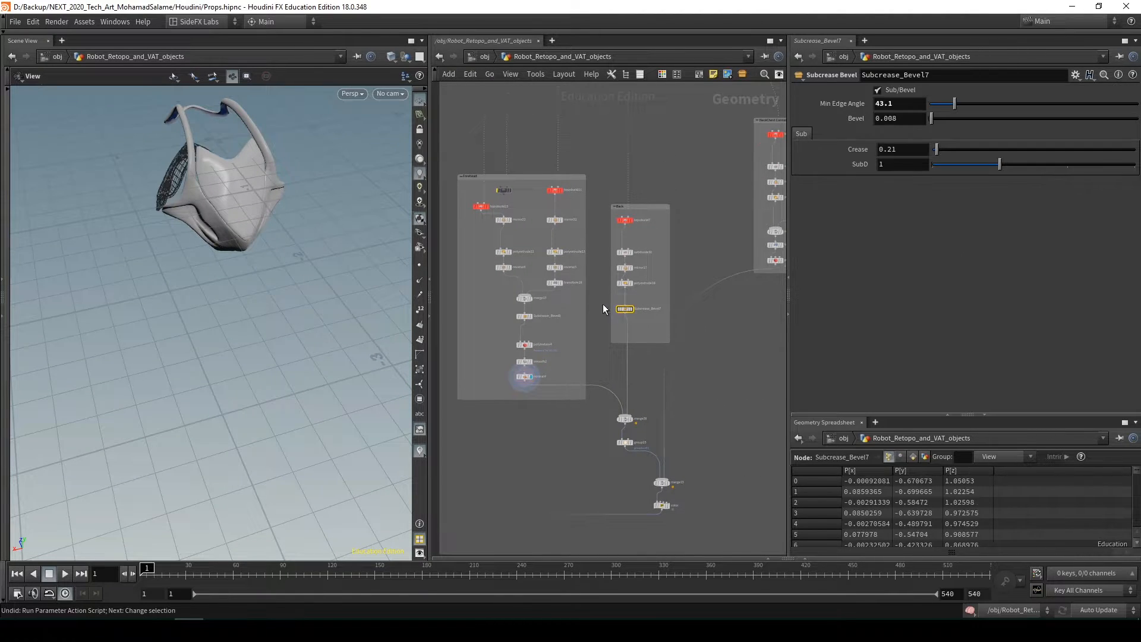
{"action": "left_click_drag", "start_coordinate": [237, 292], "coordinate": [226, 236]}
Display normal10 again to show the armour and coloured parts together
{"action": "scroll", "coordinate": [714, 409], "scroll_direction": "down", "scroll_amount": 3}
{"action": "middle_click_drag", "start_coordinate": [713, 409], "coordinate": [701, 205]}
{"action": "scroll", "coordinate": [701, 206], "scroll_direction": "down", "scroll_amount": 3}
{"action": "scroll", "coordinate": [602, 363], "scroll_direction": "up", "scroll_amount": 4}
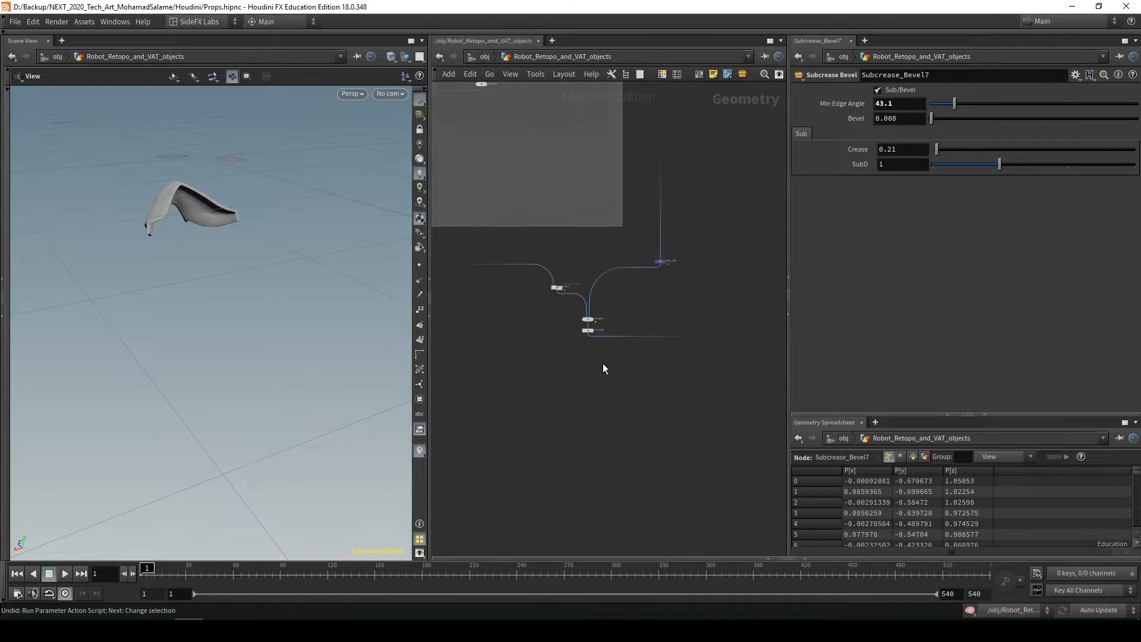
{"action": "left_click", "coordinate": [586, 331]}
{"action": "left_click", "coordinate": [572, 329]}
Trace the network from normal10 to the other large grey box and display the color2 wrangle at its bottom
{"action": "scroll", "coordinate": [646, 394], "scroll_direction": "down", "scroll_amount": 2}
{"action": "middle_click_drag", "start_coordinate": [646, 394], "coordinate": [563, 283]}
{"action": "scroll", "coordinate": [641, 356], "scroll_direction": "down", "scroll_amount": 3}
{"action": "middle_click_drag", "start_coordinate": [641, 356], "coordinate": [507, 214]}
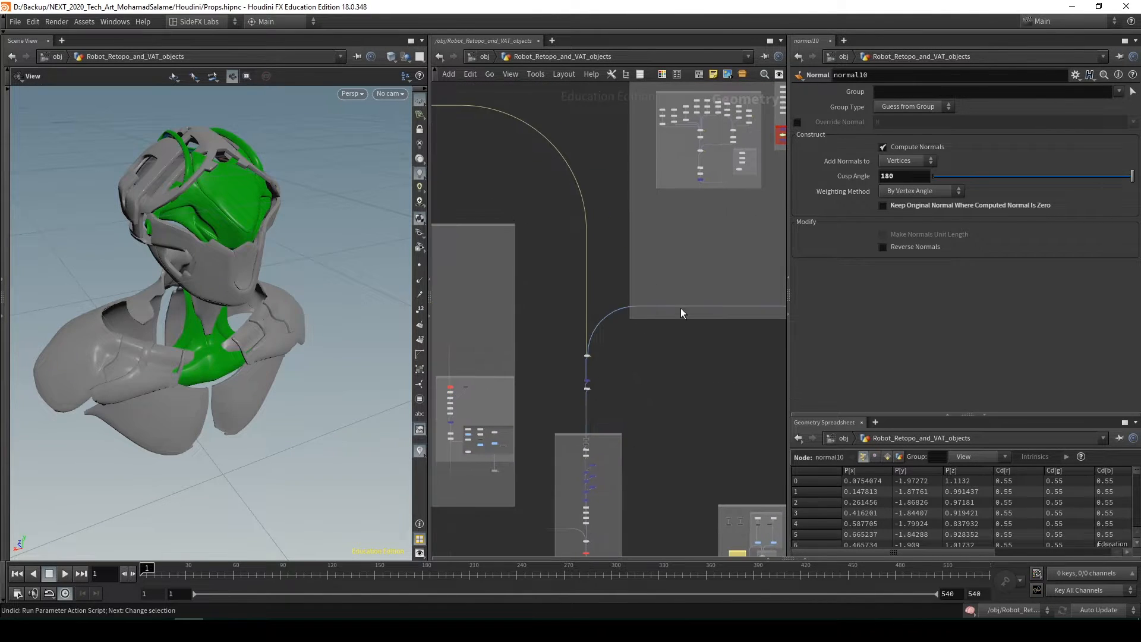
{"action": "middle_click_drag", "start_coordinate": [680, 309], "coordinate": [577, 319]}
{"action": "middle_click_drag", "start_coordinate": [653, 165], "coordinate": [538, 289]}
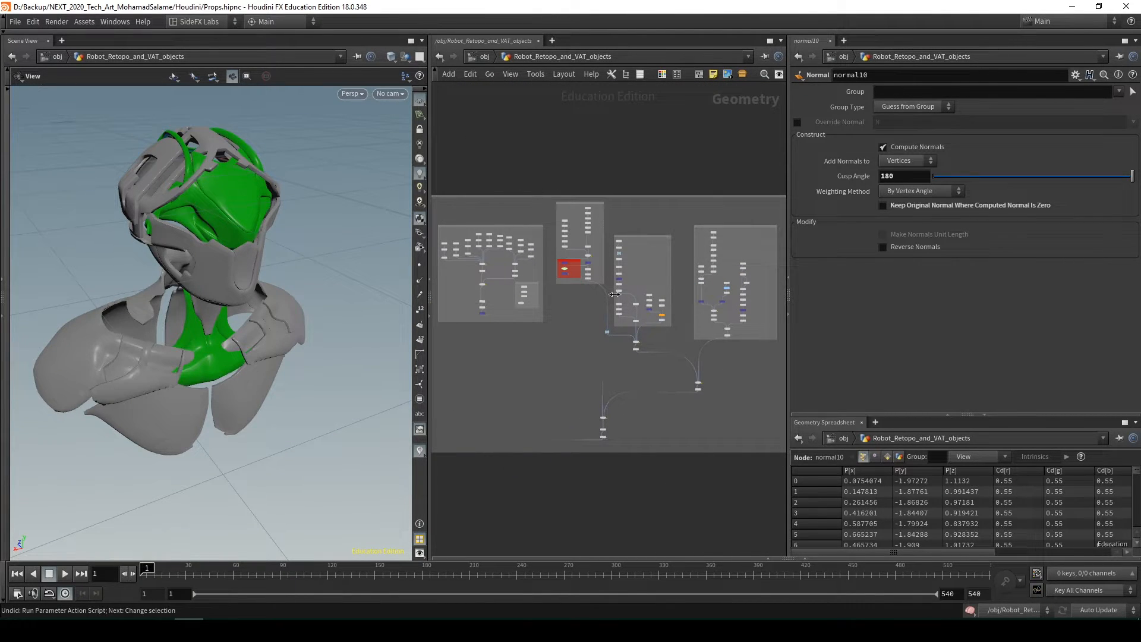
{"action": "scroll", "coordinate": [625, 436], "scroll_direction": "up", "scroll_amount": 2}
{"action": "middle_click_drag", "start_coordinate": [621, 437], "coordinate": [672, 426]}
{"action": "scroll", "coordinate": [672, 426], "scroll_direction": "up", "scroll_amount": 3}
{"action": "left_click", "coordinate": [629, 421]}
{"action": "left_click", "coordinate": [615, 424]}
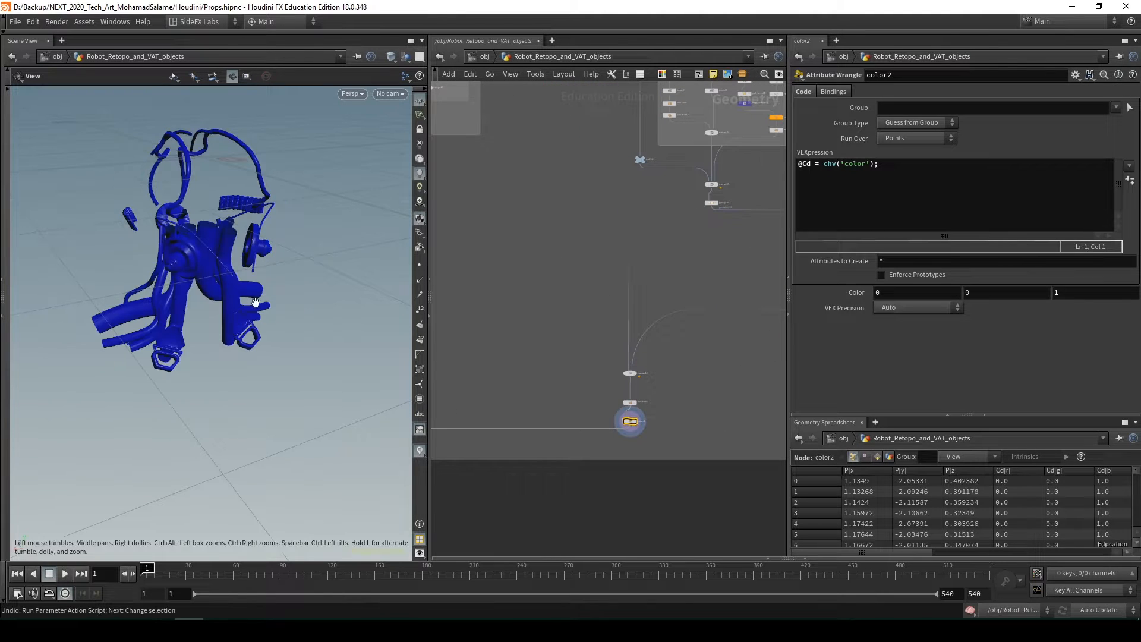
Inspect color2's blue cable and mechanical meshes and the part branches that build them
{"action": "left_click_drag", "start_coordinate": [256, 302], "coordinate": [327, 262]}
{"action": "scroll", "coordinate": [629, 230], "scroll_direction": "down", "scroll_amount": 3}
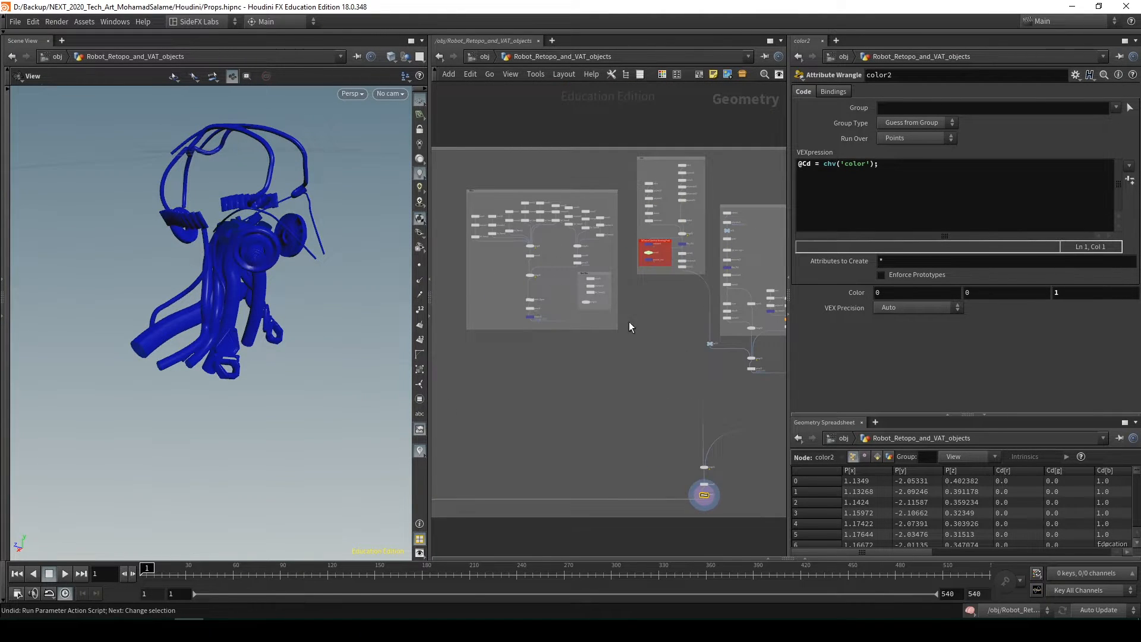
{"action": "scroll", "coordinate": [604, 386], "scroll_direction": "down", "scroll_amount": 1}
{"action": "middle_click_drag", "start_coordinate": [602, 380], "coordinate": [540, 366]}
{"action": "left_click_drag", "start_coordinate": [228, 291], "coordinate": [259, 185]}
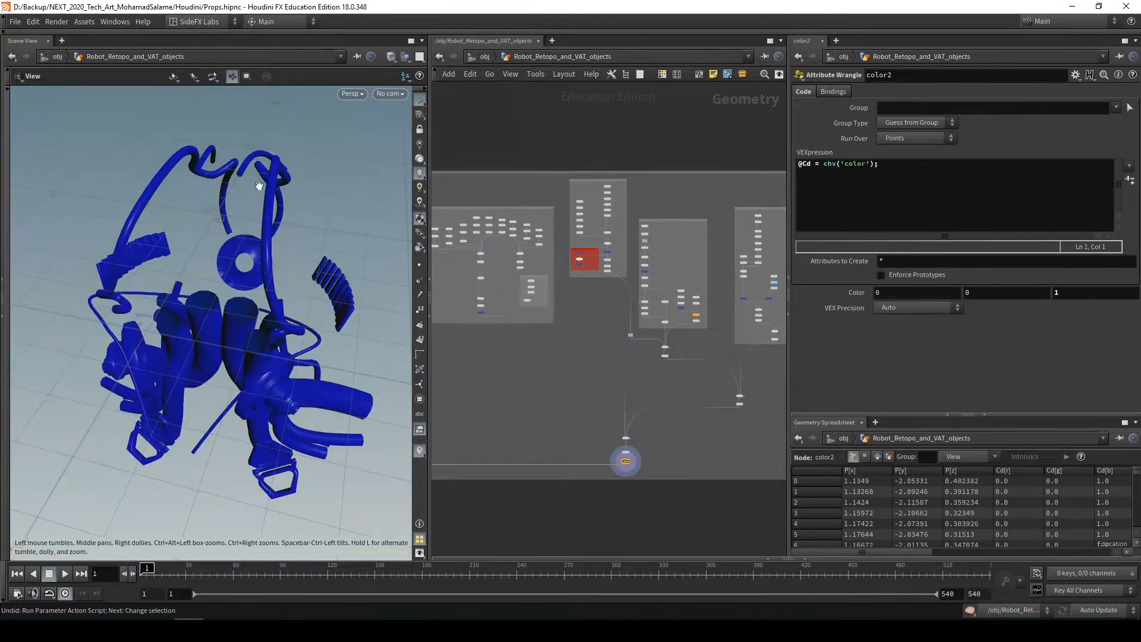
Display merge8, which joins normal10 and color2, and the color4 wrangle below it, and inspect the group colours
{"action": "scroll", "coordinate": [507, 445], "scroll_direction": "down", "scroll_amount": 3}
{"action": "middle_click_drag", "start_coordinate": [523, 446], "coordinate": [711, 292]}
{"action": "scroll", "coordinate": [609, 350], "scroll_direction": "up", "scroll_amount": 4}
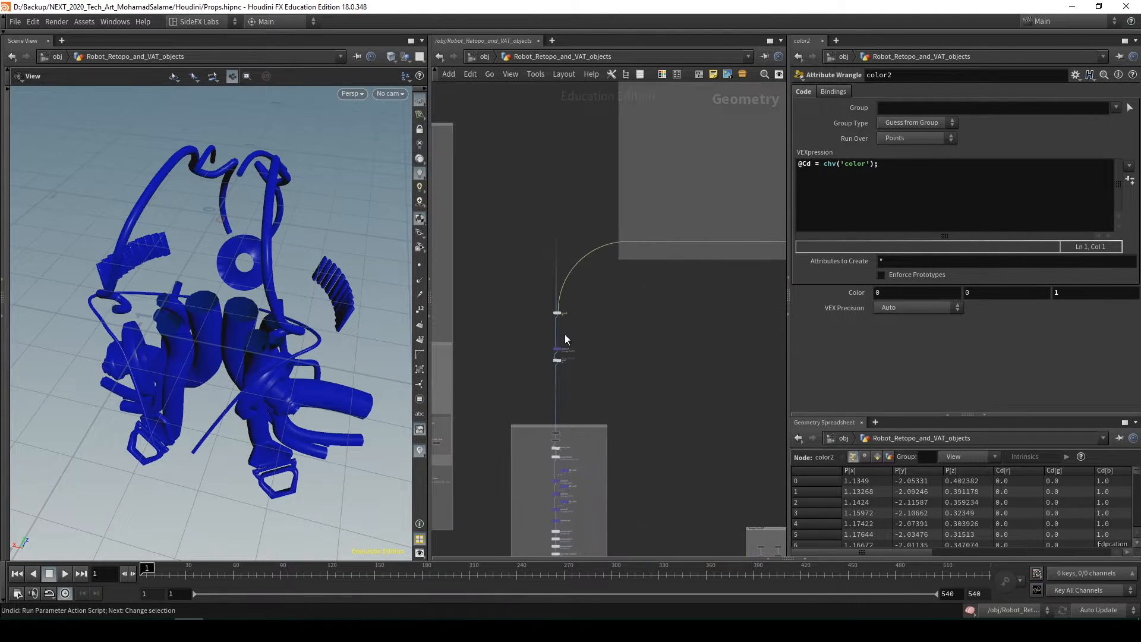
{"action": "left_click", "coordinate": [560, 313]}
{"action": "left_click_drag", "start_coordinate": [261, 342], "coordinate": [288, 321]}
{"action": "scroll", "coordinate": [578, 369], "scroll_direction": "up", "scroll_amount": 3}
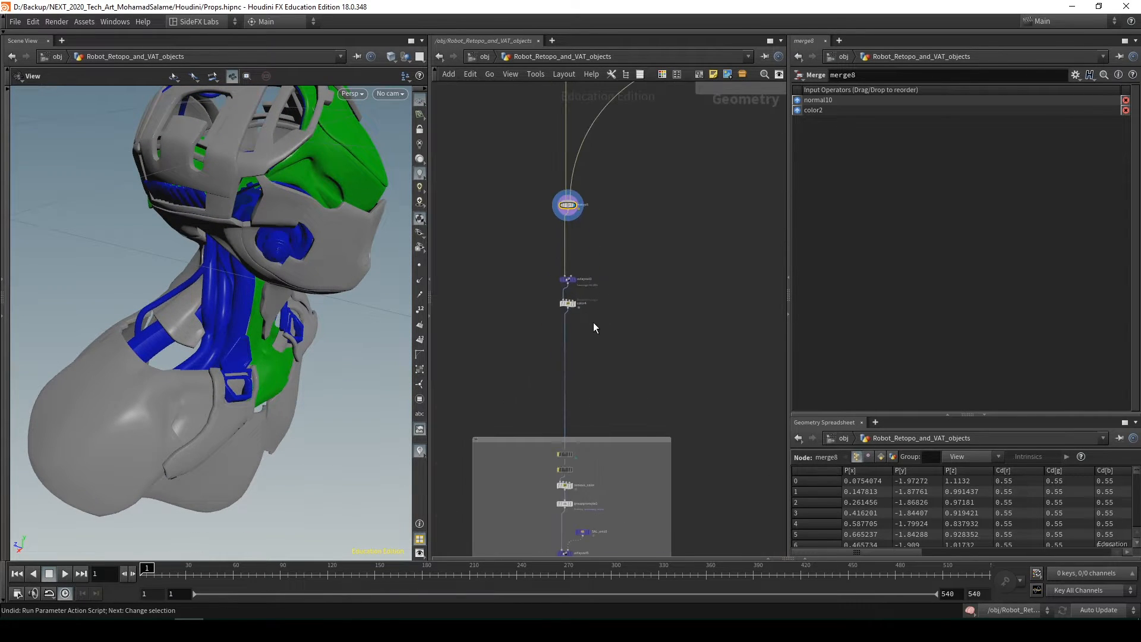
{"action": "left_click_drag", "start_coordinate": [326, 295], "coordinate": [219, 267]}
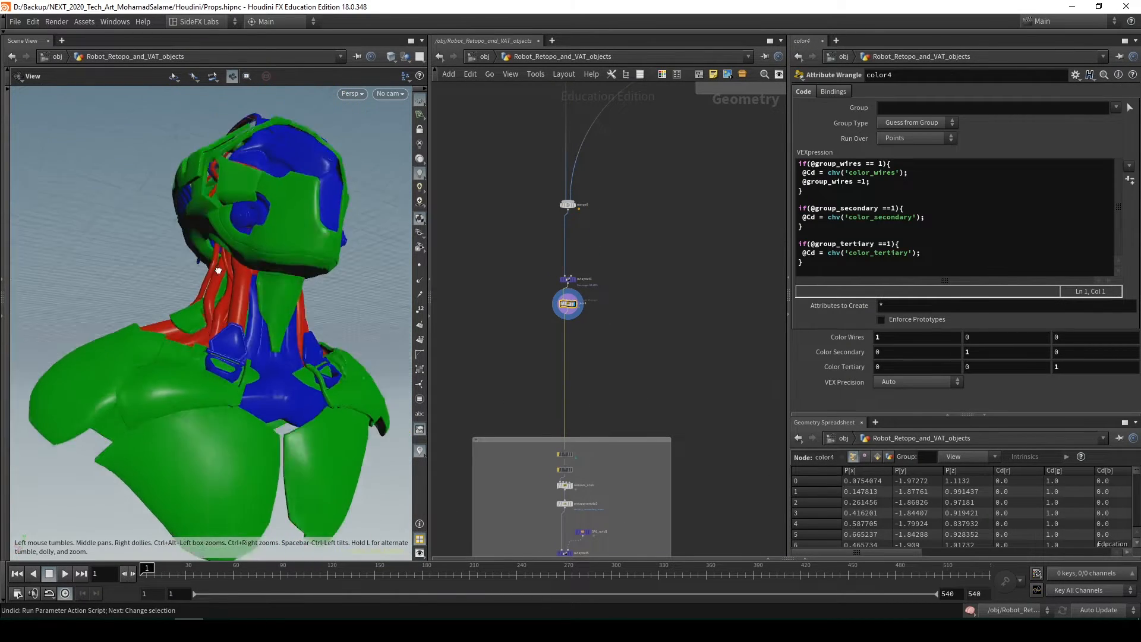
Follow color4's output into the UV layout chain in the grey box below and display uvtransform2
{"action": "scroll", "coordinate": [220, 267], "scroll_direction": "down", "scroll_amount": 3}
{"action": "scroll", "coordinate": [611, 379], "scroll_direction": "down", "scroll_amount": 1}
{"action": "middle_click_drag", "start_coordinate": [612, 367], "coordinate": [623, 217]}
{"action": "scroll", "coordinate": [626, 283], "scroll_direction": "down", "scroll_amount": 1}
{"action": "middle_click_drag", "start_coordinate": [625, 283], "coordinate": [623, 242]}
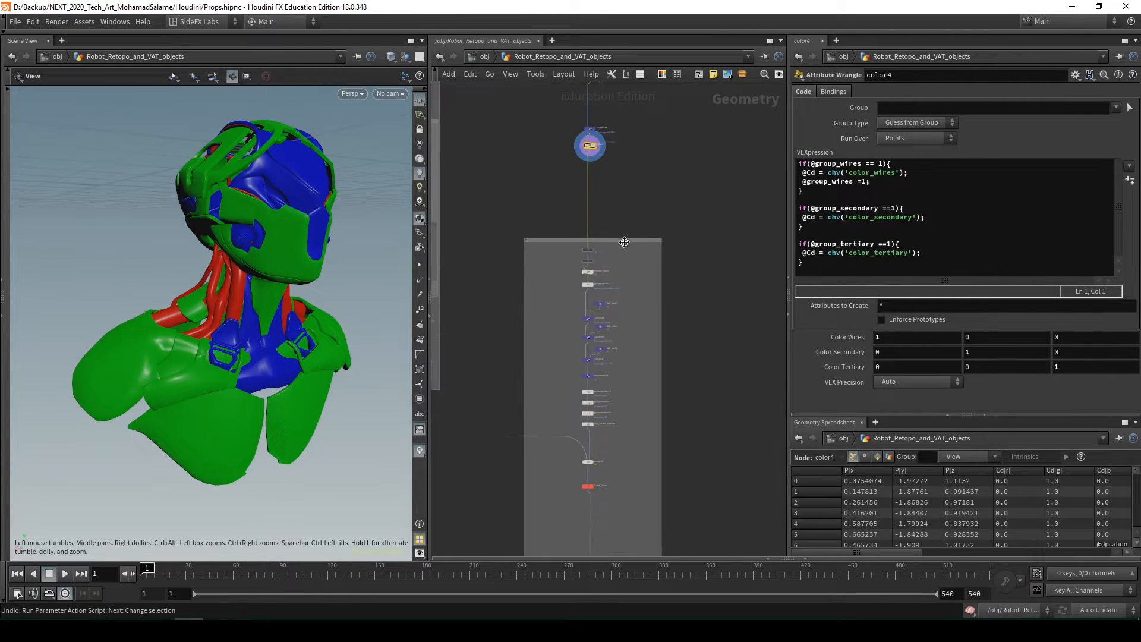
{"action": "scroll", "coordinate": [636, 363], "scroll_direction": "up", "scroll_amount": 2}
{"action": "middle_click_drag", "start_coordinate": [643, 414], "coordinate": [648, 297]}
{"action": "scroll", "coordinate": [612, 316], "scroll_direction": "up", "scroll_amount": 3}
{"action": "scroll", "coordinate": [612, 316], "scroll_direction": "up", "scroll_amount": 1}
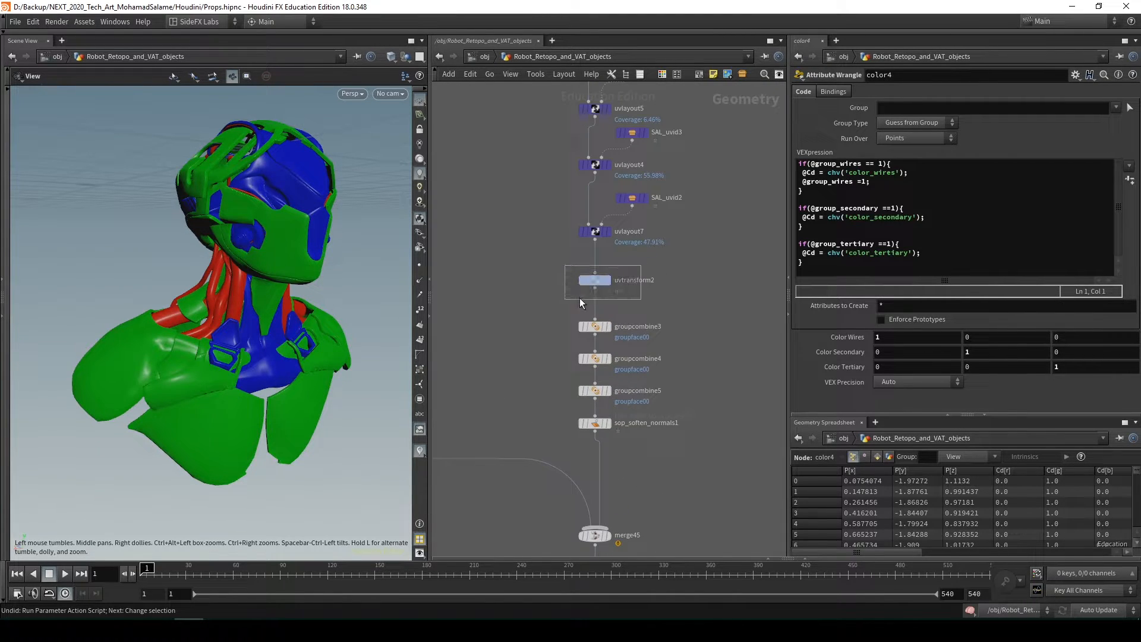
{"action": "key", "text": "ctrl+z"}
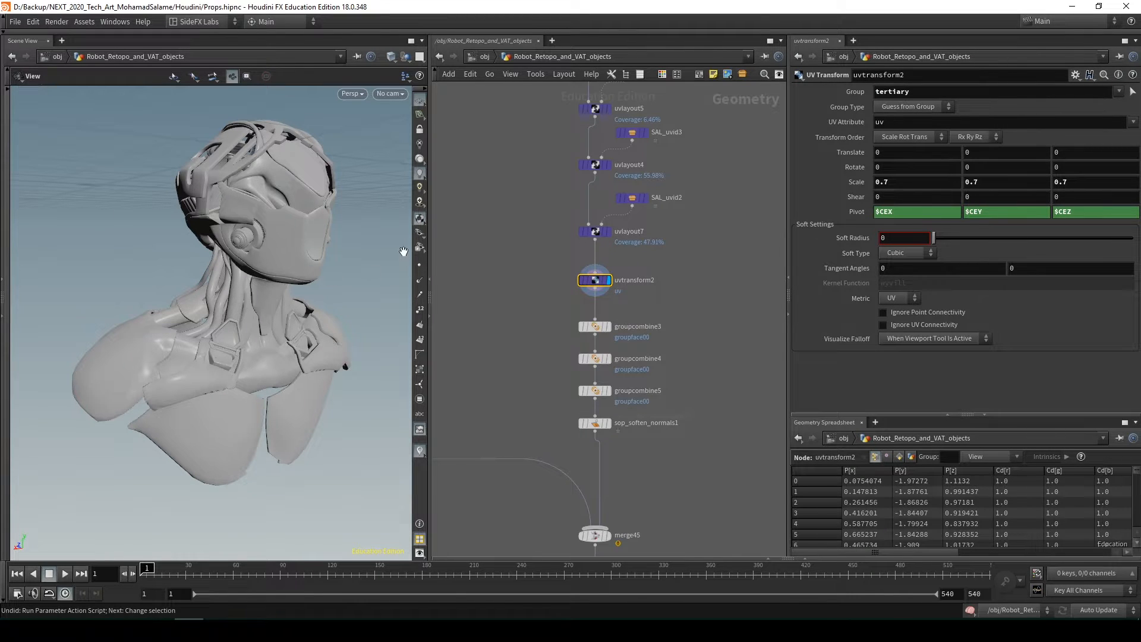
Check uvtransform2's packed islands in the UV view and return to the perspective view
{"action": "key", "text": "space+5"}
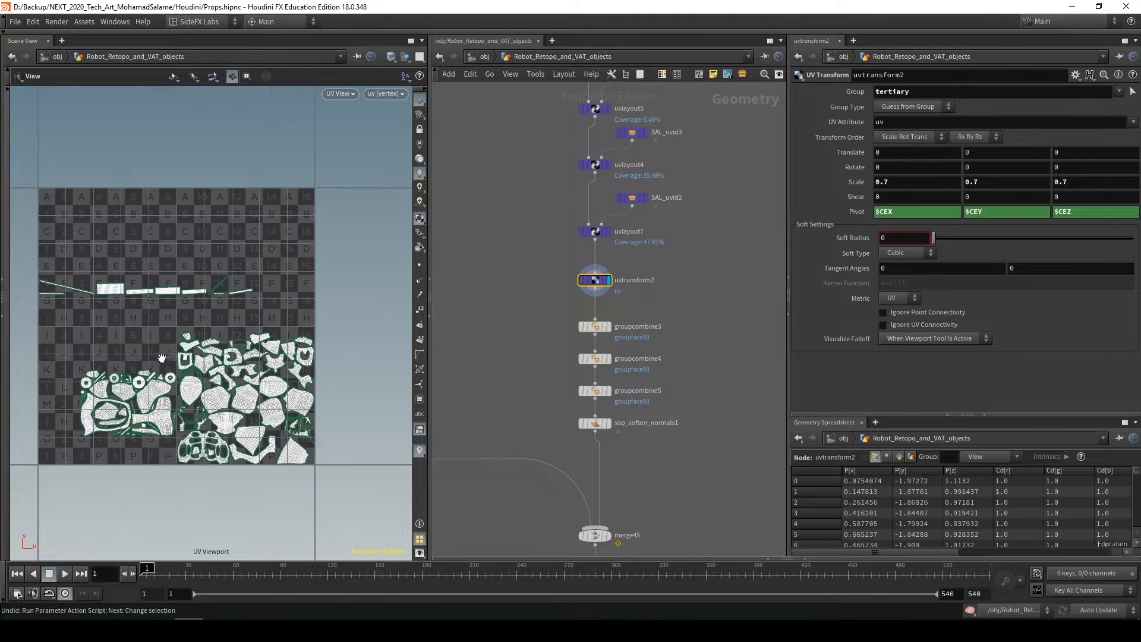
{"action": "scroll", "coordinate": [681, 389], "scroll_direction": "down", "scroll_amount": 1}
{"action": "middle_click_drag", "start_coordinate": [681, 389], "coordinate": [681, 277]}
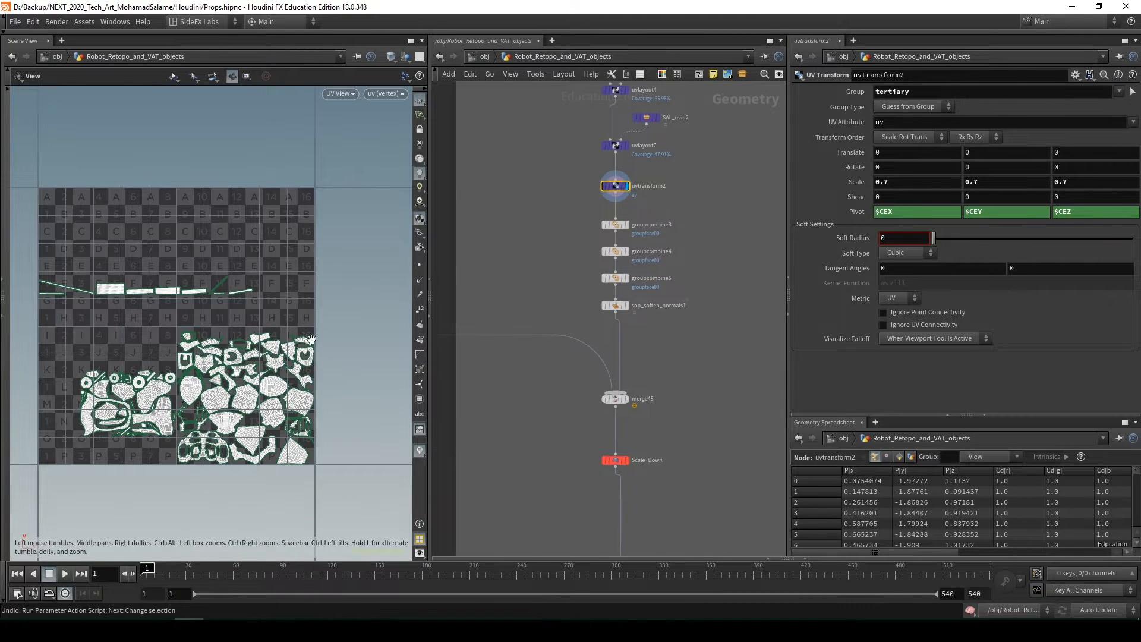
{"action": "key", "text": "space+1"}
Display null19 at the bottom of the UV box and frame the scaled-down robot mesh
{"action": "middle_click_drag", "start_coordinate": [675, 417], "coordinate": [690, 218]}
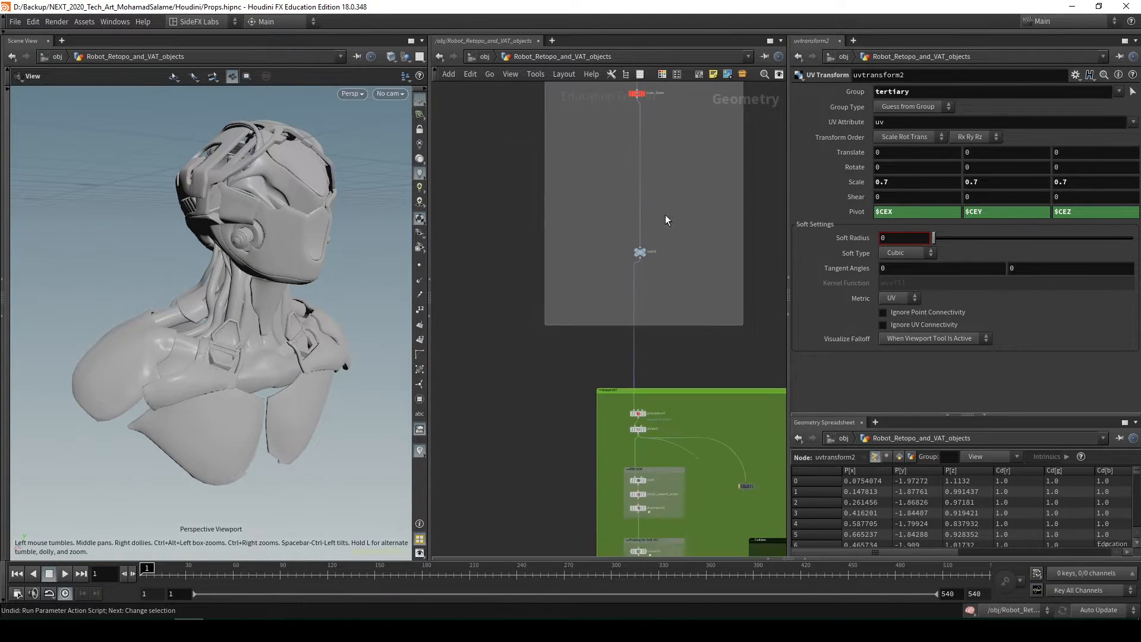
{"action": "left_click_drag", "start_coordinate": [626, 238], "coordinate": [624, 236]}
{"action": "key", "text": "r"}
{"action": "key", "text": "space+f"}
{"action": "left_click_drag", "start_coordinate": [249, 333], "coordinate": [420, 336]}
Display sop_soften_normals1 and the merge45 node below it, and frame the merged robot body
{"action": "middle_click_drag", "start_coordinate": [560, 179], "coordinate": [650, 294]}
{"action": "scroll", "coordinate": [576, 332], "scroll_direction": "down", "scroll_amount": 3}
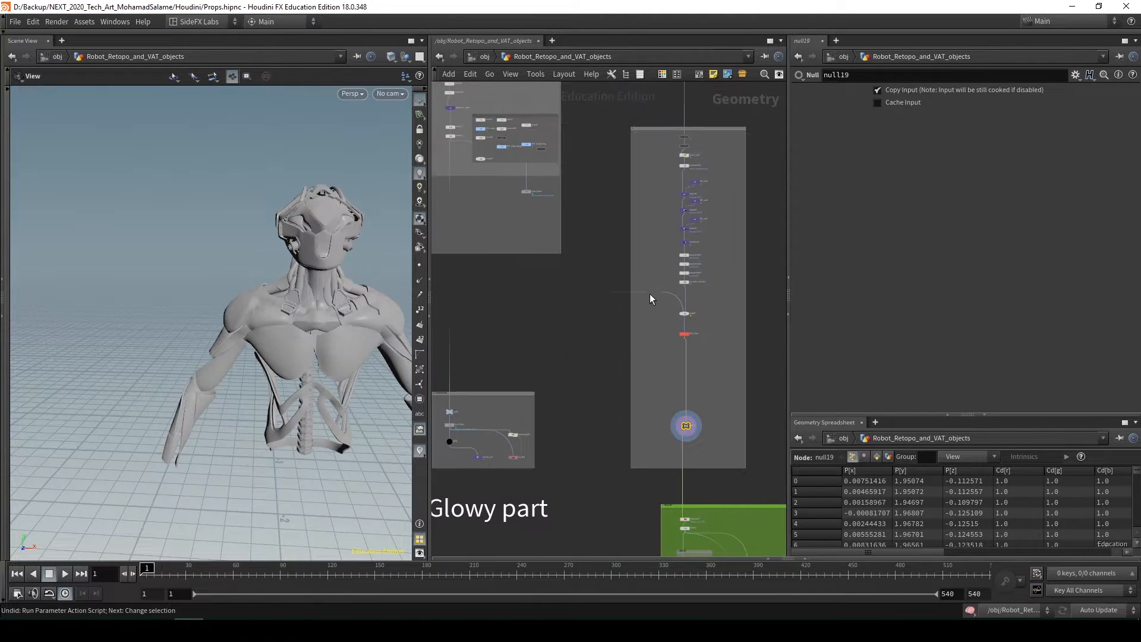
{"action": "scroll", "coordinate": [707, 319], "scroll_direction": "up", "scroll_amount": 3}
{"action": "left_click_drag", "start_coordinate": [683, 265], "coordinate": [655, 252]}
{"action": "key", "text": "r"}
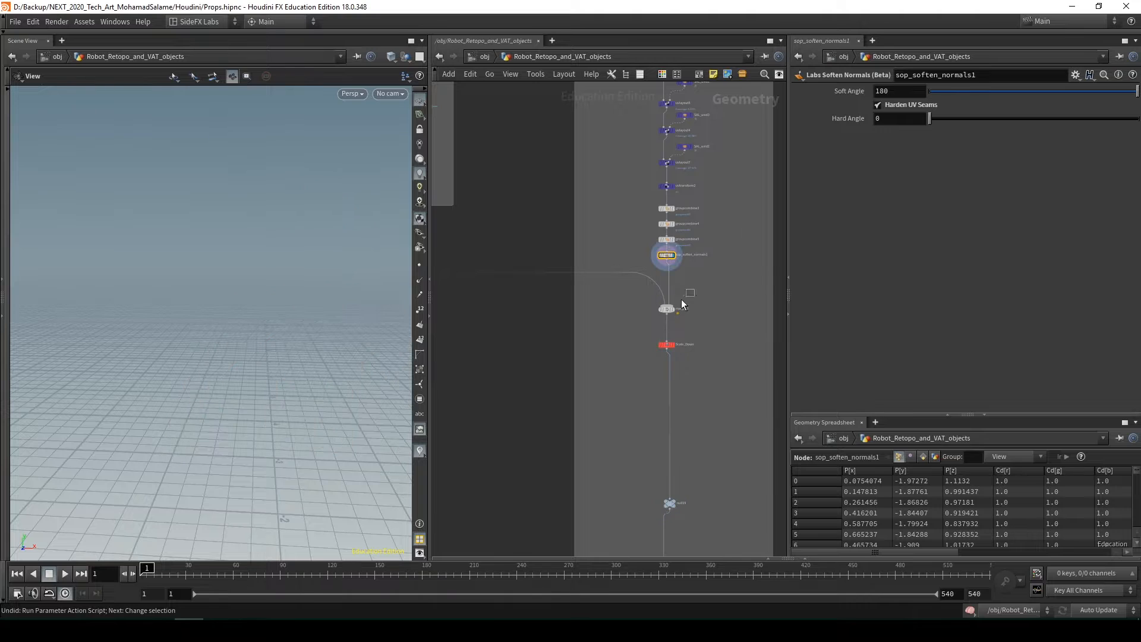
{"action": "left_click_drag", "start_coordinate": [680, 299], "coordinate": [642, 318]}
{"action": "key", "text": "r"}
{"action": "key", "text": "space+f"}
{"action": "left_click_drag", "start_coordinate": [241, 378], "coordinate": [439, 355]}
Trace merge45's other input back to merge47, display it and frame the arm, spine and torso parts
{"action": "middle_click_drag", "start_coordinate": [557, 350], "coordinate": [624, 378]}
{"action": "scroll", "coordinate": [623, 378], "scroll_direction": "down", "scroll_amount": 4}
{"action": "middle_click_drag", "start_coordinate": [570, 367], "coordinate": [636, 393]}
{"action": "scroll", "coordinate": [618, 392], "scroll_direction": "up", "scroll_amount": 4}
{"action": "left_click_drag", "start_coordinate": [616, 386], "coordinate": [584, 343]}
{"action": "key", "text": "r"}
{"action": "key", "text": "space+f"}
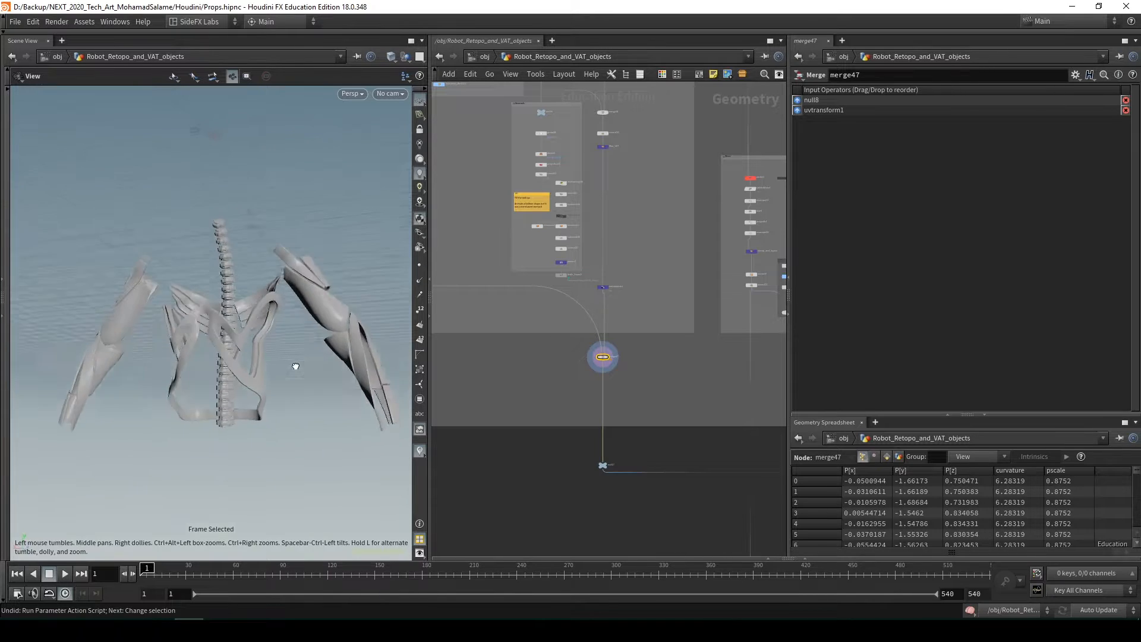
{"action": "left_click_drag", "start_coordinate": [295, 367], "coordinate": [400, 391]}
Display object_merge5 in the red box, inspect the base sculpt and display null13 beneath it
{"action": "scroll", "coordinate": [515, 347], "scroll_direction": "down", "scroll_amount": 2}
{"action": "middle_click_drag", "start_coordinate": [515, 347], "coordinate": [593, 426]}
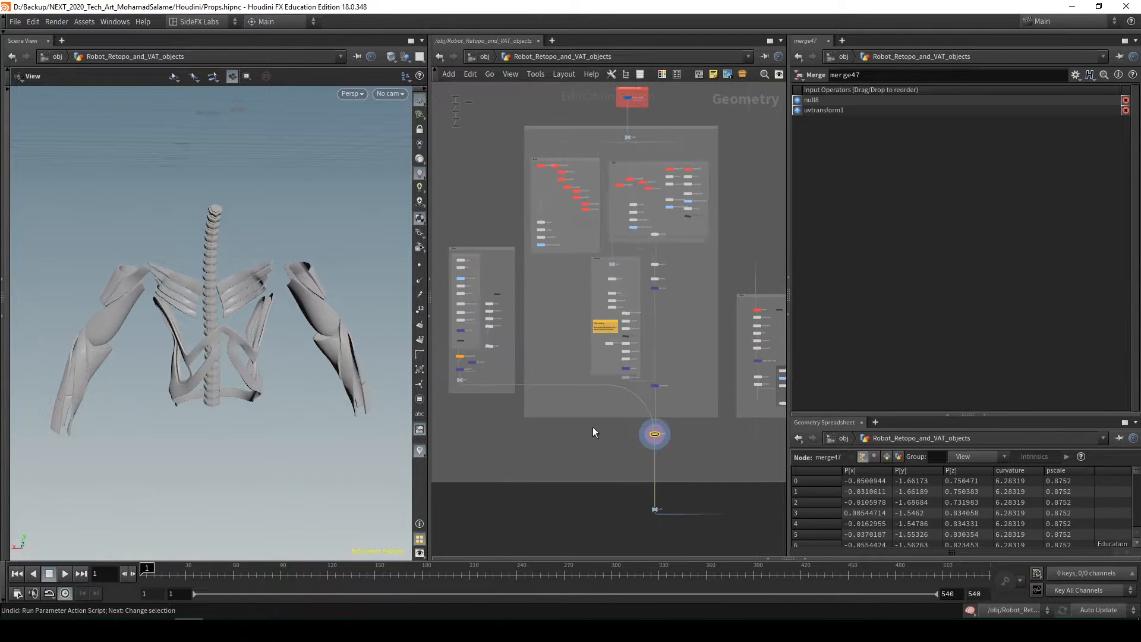
{"action": "middle_click_drag", "start_coordinate": [571, 294], "coordinate": [551, 385]}
{"action": "scroll", "coordinate": [608, 226], "scroll_direction": "up", "scroll_amount": 5}
{"action": "left_click", "coordinate": [615, 136]}
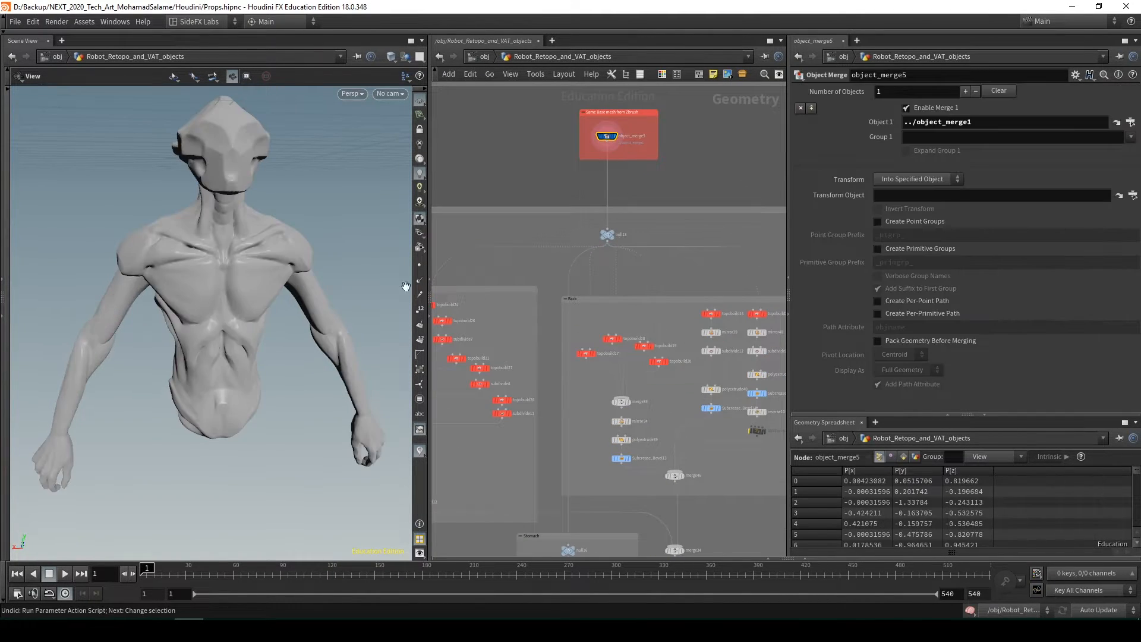
{"action": "left_click_drag", "start_coordinate": [262, 238], "coordinate": [233, 256]}
{"action": "mouse_move", "coordinate": [230, 301]}
{"action": "left_mouse_down"}
{"action": "mouse_move", "coordinate": [351, 294]}
{"action": "mouse_move", "coordinate": [245, 287]}
{"action": "left_mouse_up"}
{"action": "left_click", "coordinate": [607, 234]}
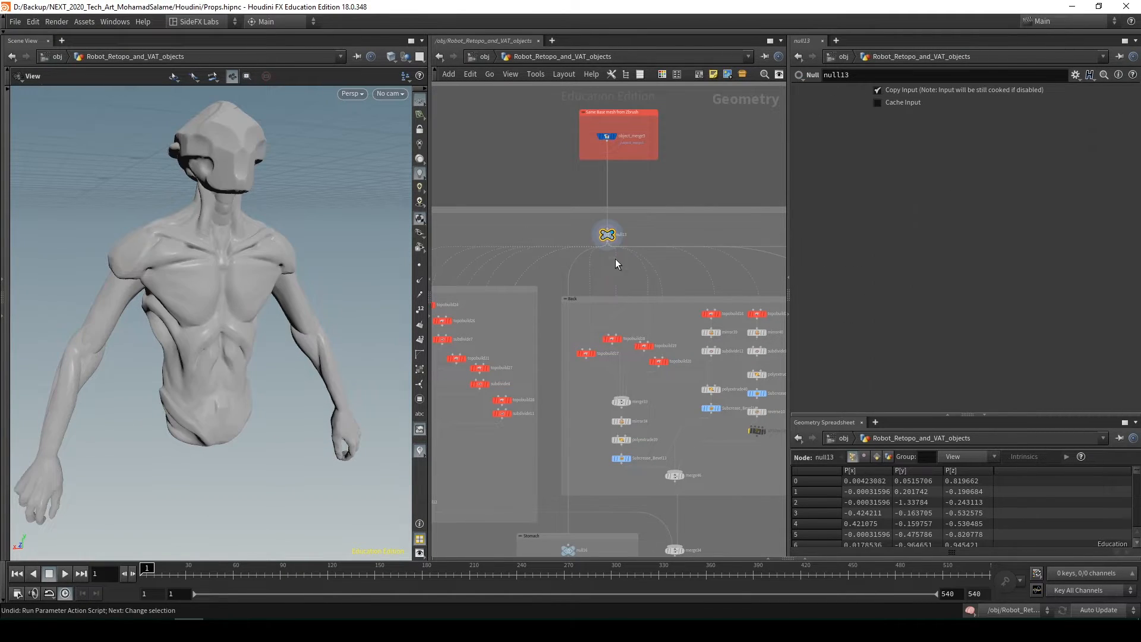
Examine the part boxes of the upper network that split up the head mesh
{"action": "scroll", "coordinate": [587, 220], "scroll_direction": "down", "scroll_amount": 2}
{"action": "middle_click_drag", "start_coordinate": [587, 219], "coordinate": [554, 351]}
{"action": "scroll", "coordinate": [555, 351], "scroll_direction": "down", "scroll_amount": 2}
{"action": "scroll", "coordinate": [575, 285], "scroll_direction": "down", "scroll_amount": 2}
{"action": "middle_click_drag", "start_coordinate": [576, 285], "coordinate": [600, 403]}
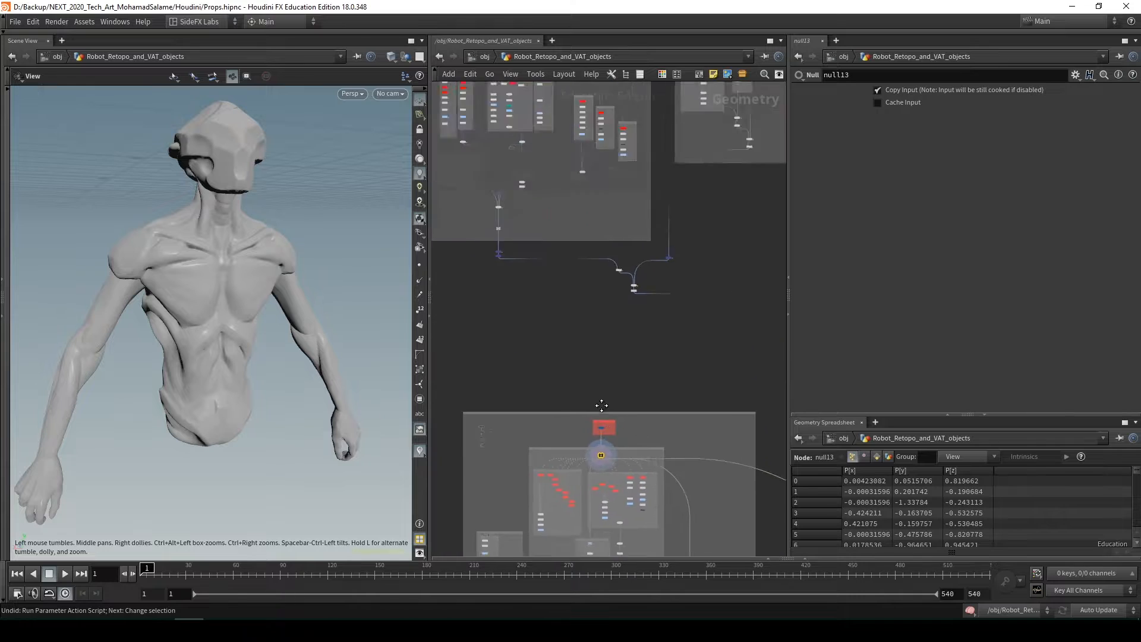
{"action": "middle_click_drag", "start_coordinate": [573, 208], "coordinate": [604, 359]}
{"action": "scroll", "coordinate": [557, 231], "scroll_direction": "up", "scroll_amount": 4}
{"action": "middle_click_drag", "start_coordinate": [557, 232], "coordinate": [631, 282]}
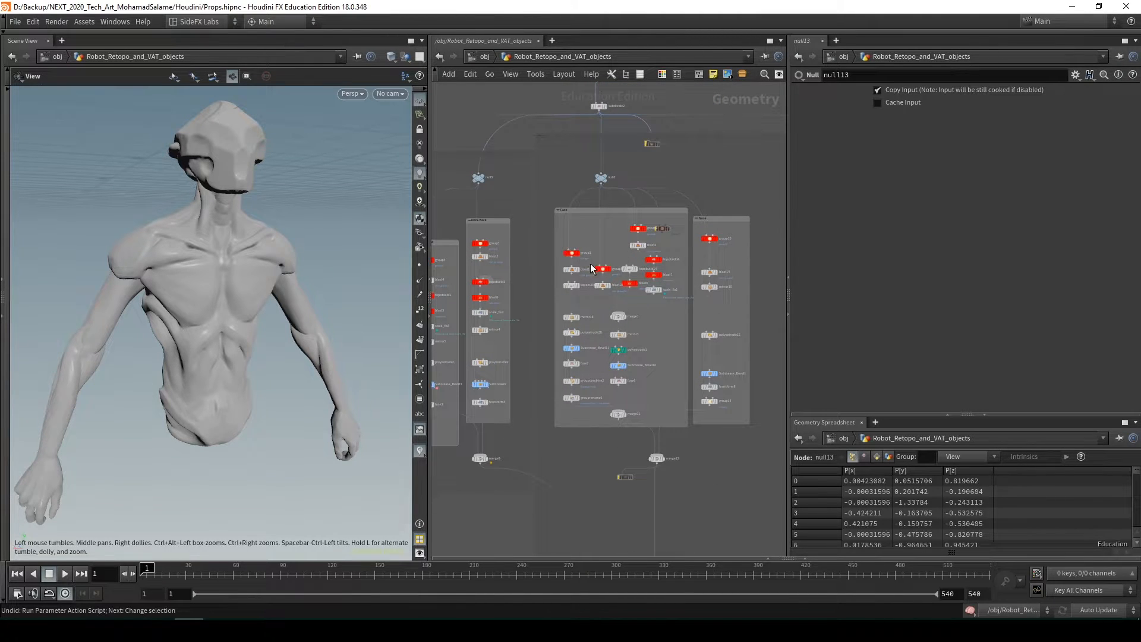
Display topobuild25 and topobuild24 in the Arms box and frame the arm strip
{"action": "scroll", "coordinate": [635, 422], "scroll_direction": "down", "scroll_amount": 5}
{"action": "middle_click_drag", "start_coordinate": [687, 467], "coordinate": [647, 297]}
{"action": "middle_click_drag", "start_coordinate": [677, 420], "coordinate": [612, 208]}
{"action": "middle_click_drag", "start_coordinate": [633, 329], "coordinate": [606, 214]}
{"action": "scroll", "coordinate": [605, 213], "scroll_direction": "up", "scroll_amount": 1}
{"action": "middle_click_drag", "start_coordinate": [567, 390], "coordinate": [569, 306]}
{"action": "scroll", "coordinate": [565, 326], "scroll_direction": "up", "scroll_amount": 5}
{"action": "left_click", "coordinate": [510, 262]}
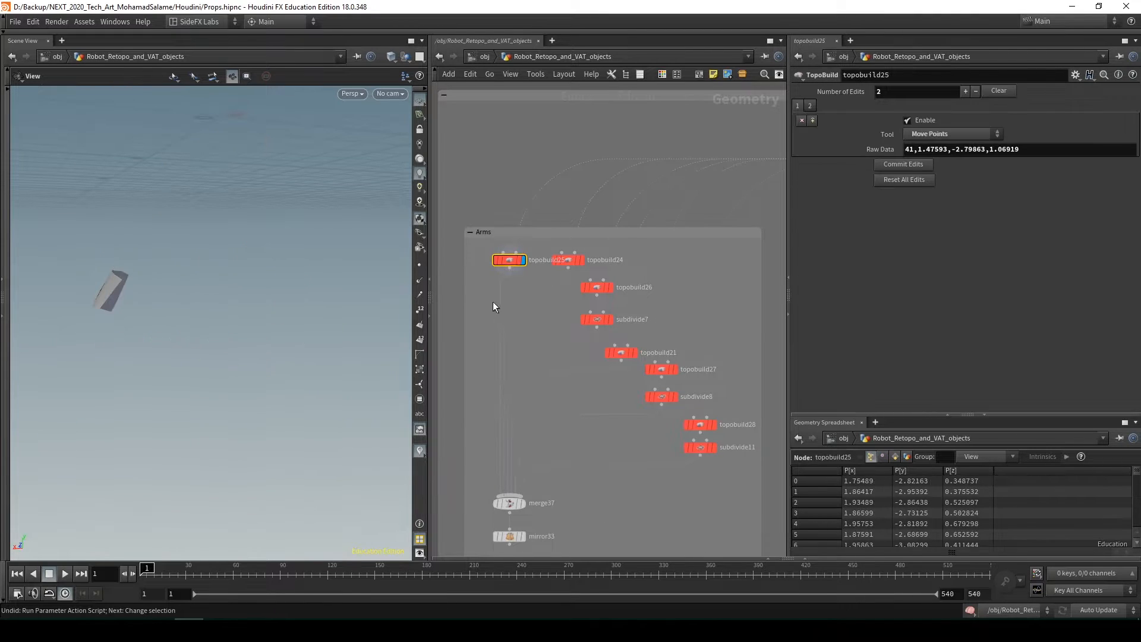
{"action": "left_click_drag", "start_coordinate": [569, 250], "coordinate": [569, 249]}
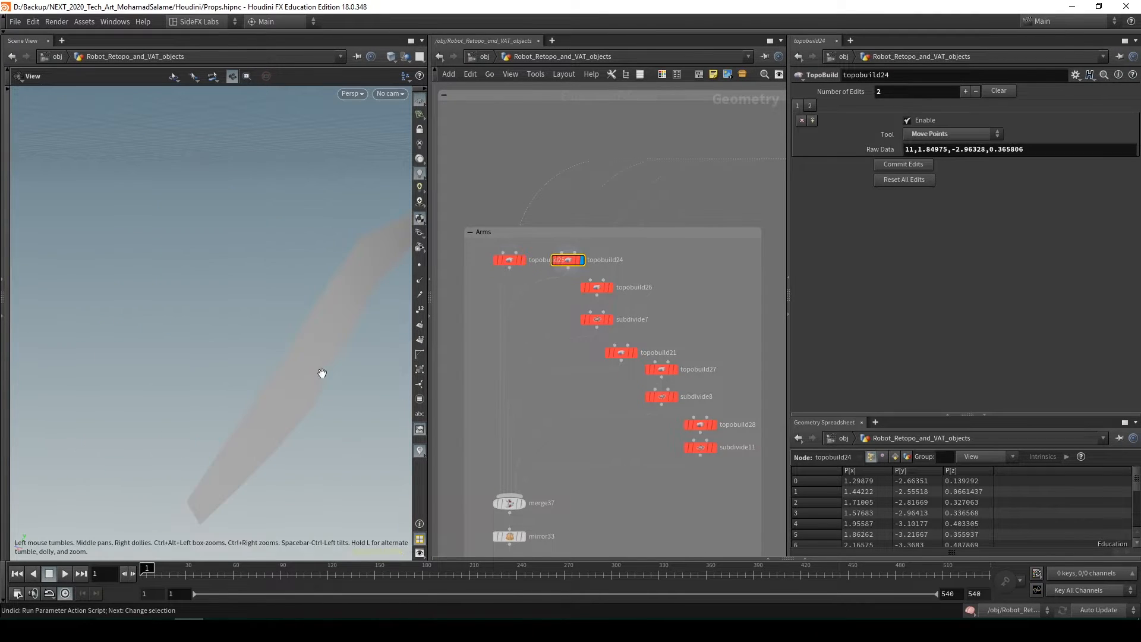
{"action": "key", "text": "space+f"}
{"action": "left_click_drag", "start_coordinate": [346, 341], "coordinate": [374, 333]}
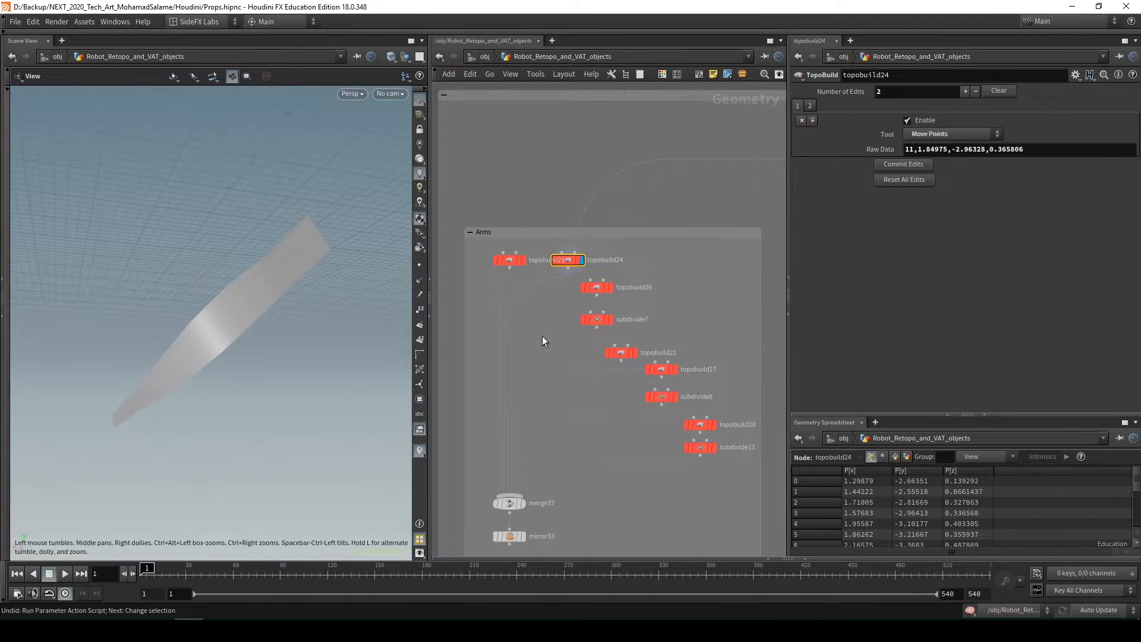
Display null16 in the Stomach box, frame the base sculpt and display the stomach selection of group28
{"action": "scroll", "coordinate": [542, 336], "scroll_direction": "down", "scroll_amount": 5}
{"action": "middle_click_drag", "start_coordinate": [575, 405], "coordinate": [553, 285]}
{"action": "scroll", "coordinate": [551, 260], "scroll_direction": "up", "scroll_amount": 4}
{"action": "scroll", "coordinate": [526, 284], "scroll_direction": "down", "scroll_amount": 4}
{"action": "scroll", "coordinate": [576, 308], "scroll_direction": "down", "scroll_amount": 1}
{"action": "scroll", "coordinate": [600, 359], "scroll_direction": "up", "scroll_amount": 4}
{"action": "left_click", "coordinate": [603, 304]}
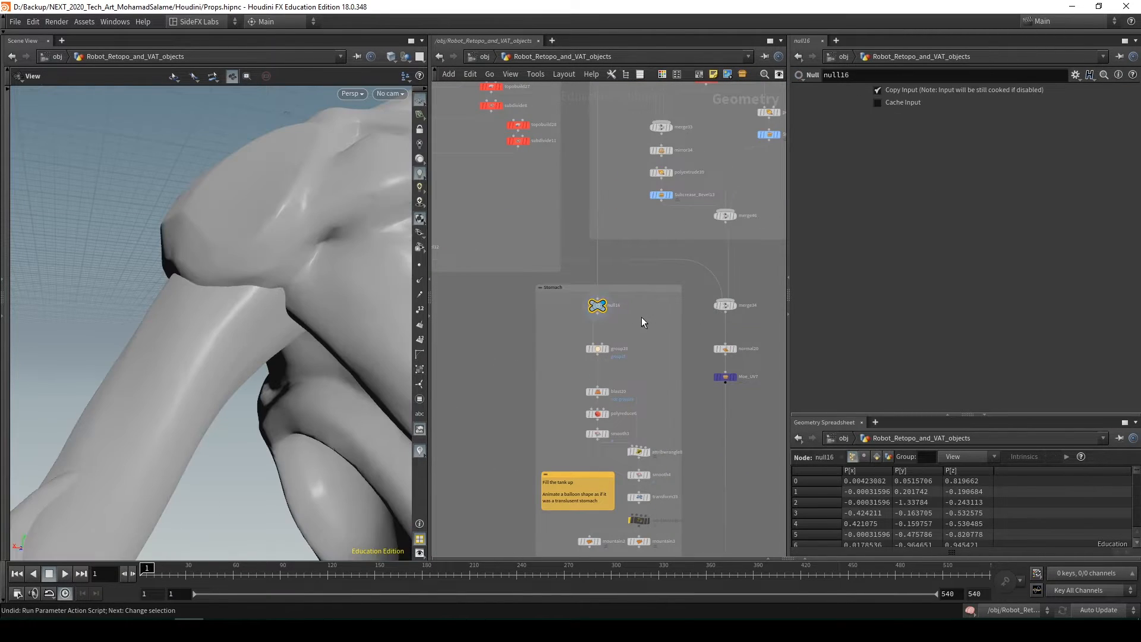
{"action": "key", "text": "space+f"}
{"action": "left_click_drag", "start_coordinate": [308, 309], "coordinate": [255, 330]}
{"action": "left_click", "coordinate": [606, 349]}
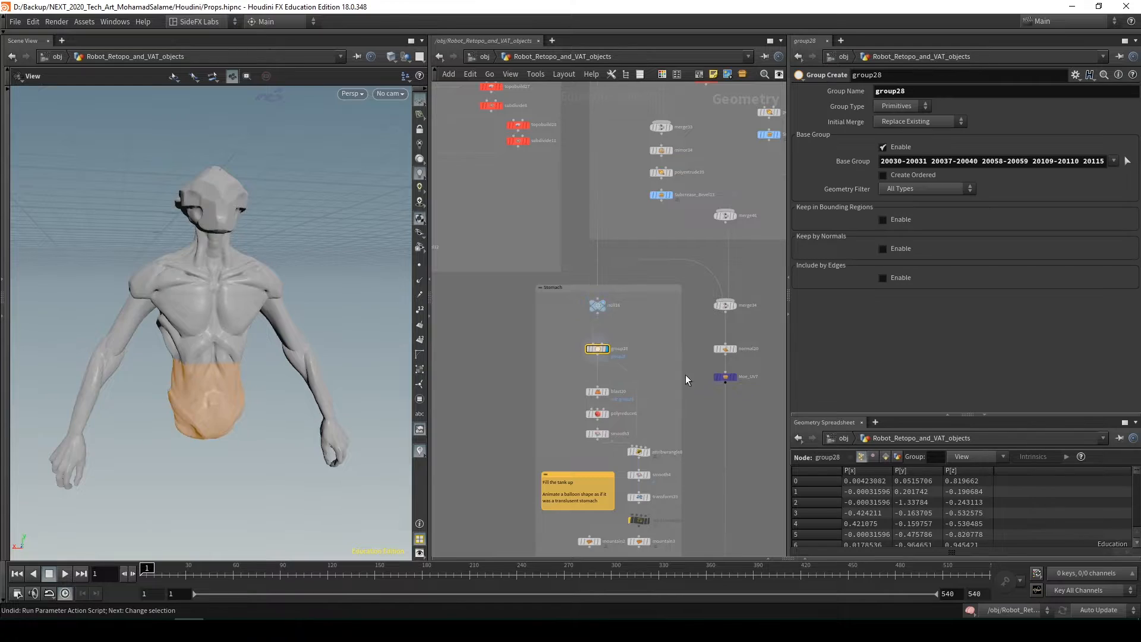
Display Subcrease_Bevel12 at the end of the Arms box and inspect the mirrored arm armour
{"action": "scroll", "coordinate": [659, 366], "scroll_direction": "down", "scroll_amount": 1}
{"action": "middle_click_drag", "start_coordinate": [659, 366], "coordinate": [747, 315]}
{"action": "scroll", "coordinate": [533, 249], "scroll_direction": "down", "scroll_amount": 1}
{"action": "middle_click_drag", "start_coordinate": [533, 250], "coordinate": [585, 290]}
{"action": "left_click", "coordinate": [579, 263]}
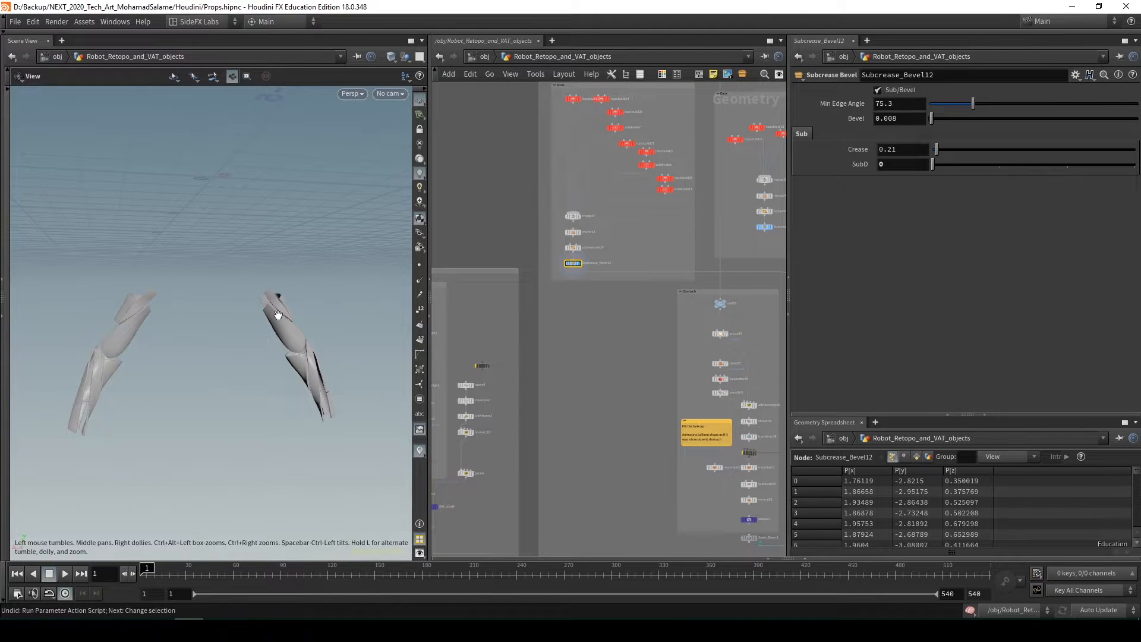
{"action": "left_click_drag", "start_coordinate": [278, 309], "coordinate": [255, 327]}
{"action": "scroll", "coordinate": [107, 343], "scroll_direction": "up", "scroll_amount": 3}
{"action": "middle_click_drag", "start_coordinate": [664, 179], "coordinate": [575, 333]}
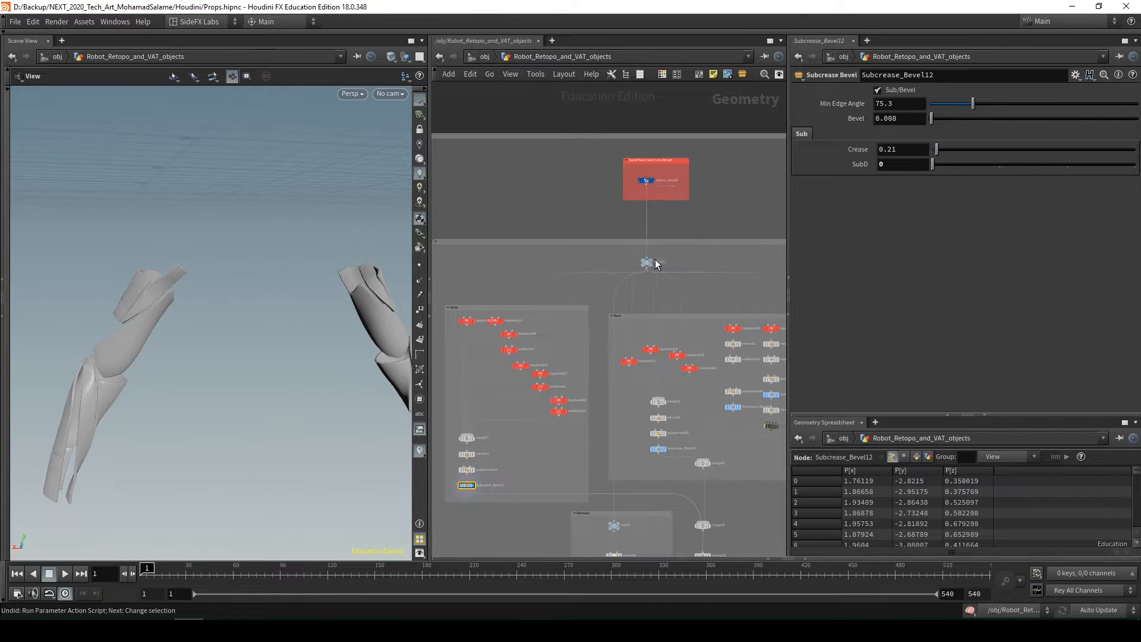
Turn on wireframe shading for the displayed arm armour and orbit to inspect its topology
{"action": "scroll", "coordinate": [652, 350], "scroll_direction": "up", "scroll_amount": 2}
{"action": "scroll", "coordinate": [602, 372], "scroll_direction": "down", "scroll_amount": 3}
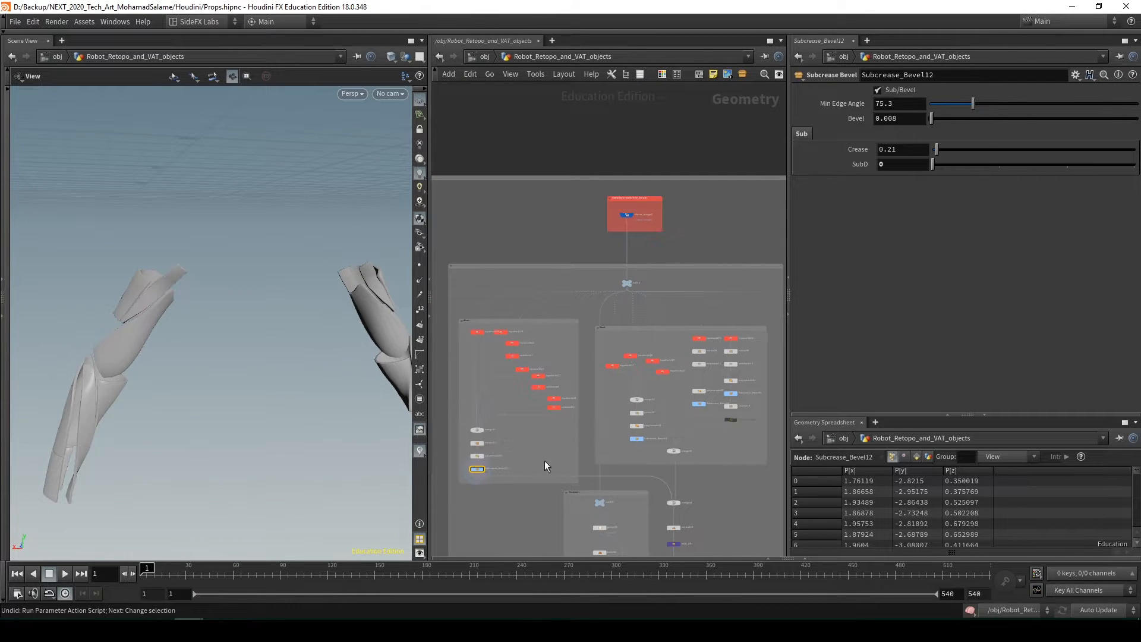
{"action": "mouse_move", "coordinate": [223, 360]}
{"action": "left_mouse_down"}
{"action": "mouse_move", "coordinate": [133, 311]}
{"action": "mouse_move", "coordinate": [132, 331]}
{"action": "mouse_move", "coordinate": [179, 303]}
{"action": "left_mouse_up"}
{"action": "key", "text": "shift+w"}
{"action": "scroll", "coordinate": [605, 295], "scroll_direction": "up", "scroll_amount": 3}
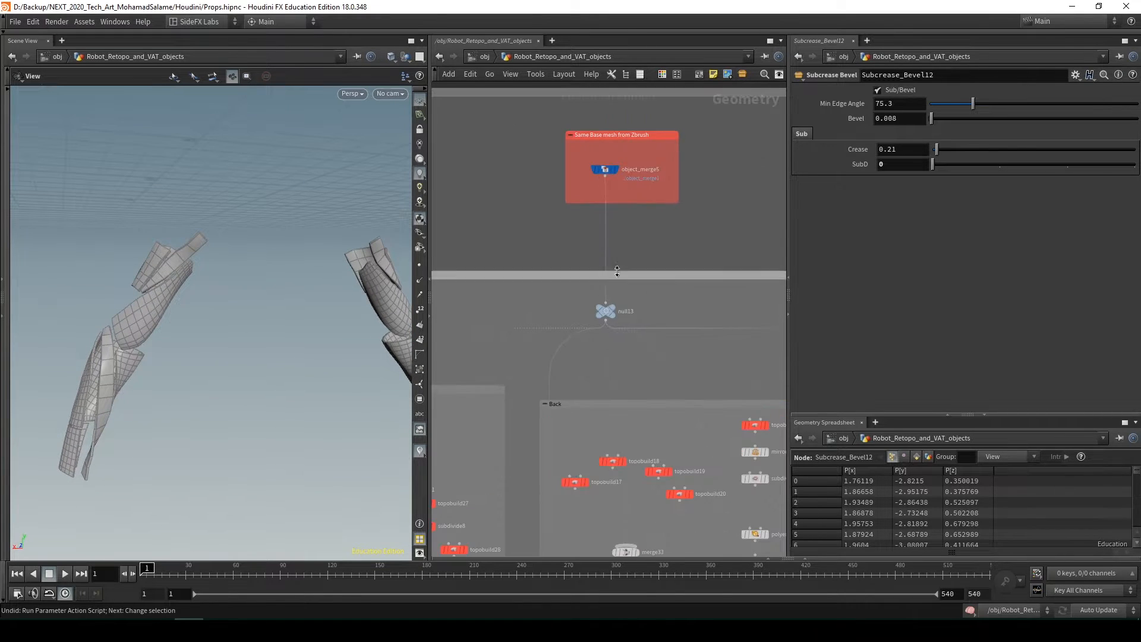
Examine the head network's part boxes and the chain above them up to the topobuild1 node
{"action": "scroll", "coordinate": [614, 290], "scroll_direction": "down", "scroll_amount": 5}
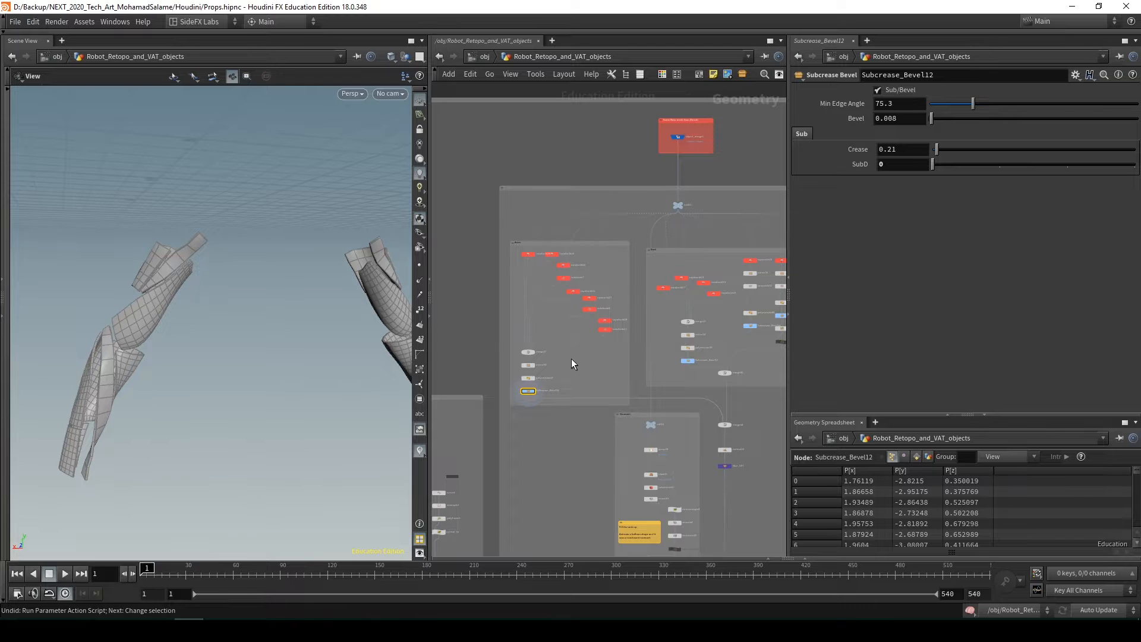
{"action": "scroll", "coordinate": [580, 218], "scroll_direction": "down", "scroll_amount": 5}
{"action": "middle_click_drag", "start_coordinate": [580, 215], "coordinate": [622, 385]}
{"action": "scroll", "coordinate": [575, 190], "scroll_direction": "up", "scroll_amount": 6}
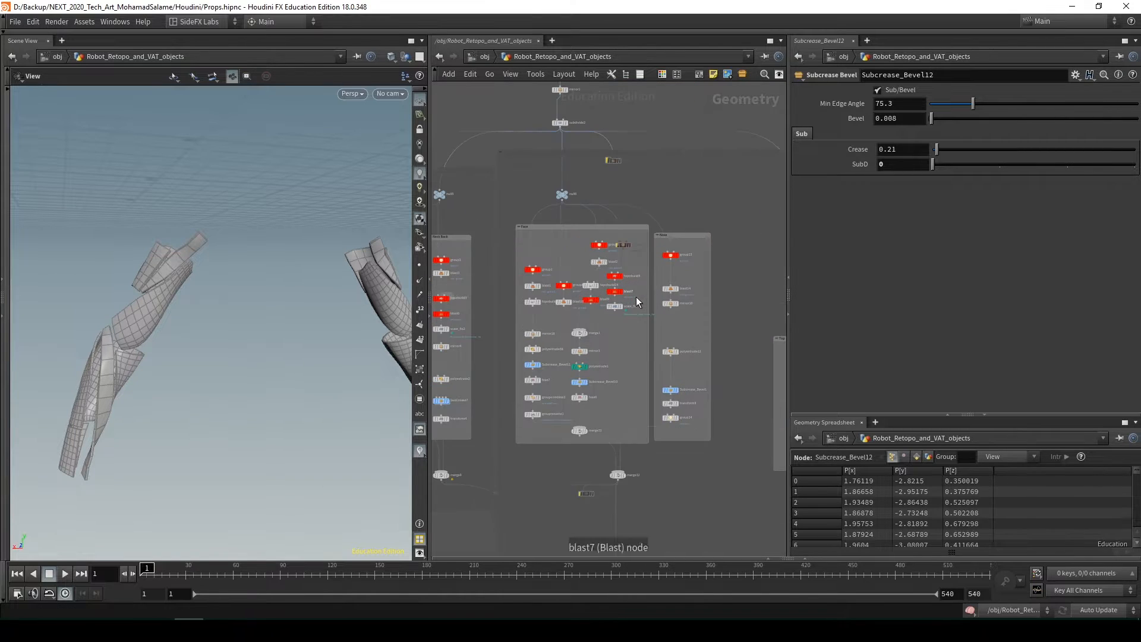
{"action": "scroll", "coordinate": [607, 305], "scroll_direction": "down", "scroll_amount": 3}
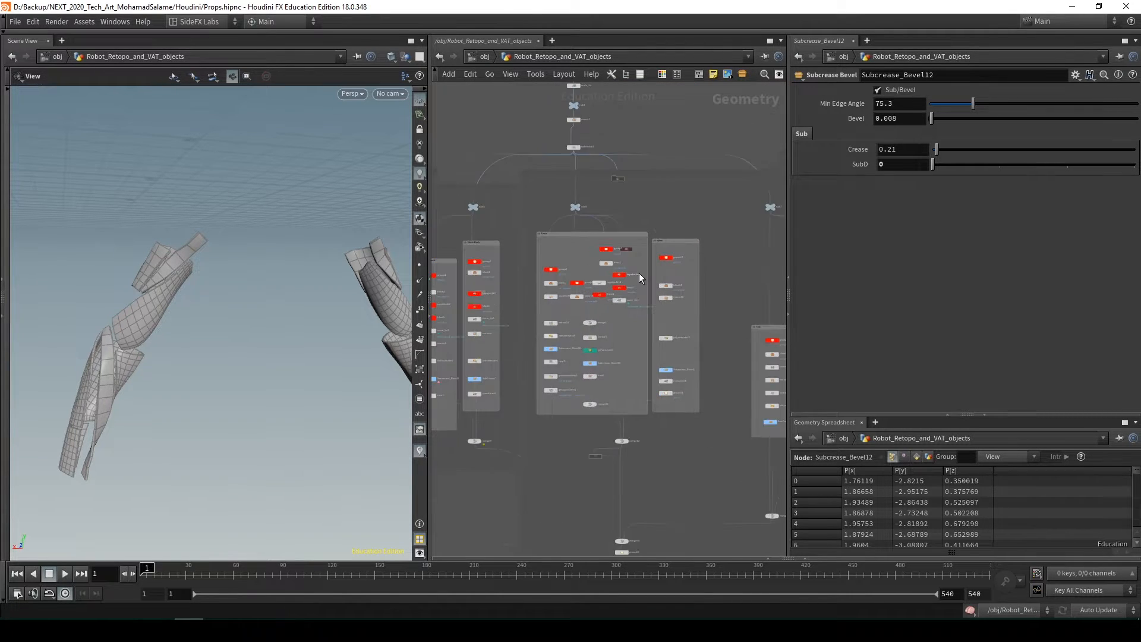
{"action": "scroll", "coordinate": [649, 256], "scroll_direction": "up", "scroll_amount": 3}
{"action": "middle_click_drag", "start_coordinate": [671, 192], "coordinate": [659, 374]}
{"action": "scroll", "coordinate": [585, 309], "scroll_direction": "up", "scroll_amount": 4}
{"action": "middle_click_drag", "start_coordinate": [613, 255], "coordinate": [627, 347]}
{"action": "mouse_move", "coordinate": [586, 240]}
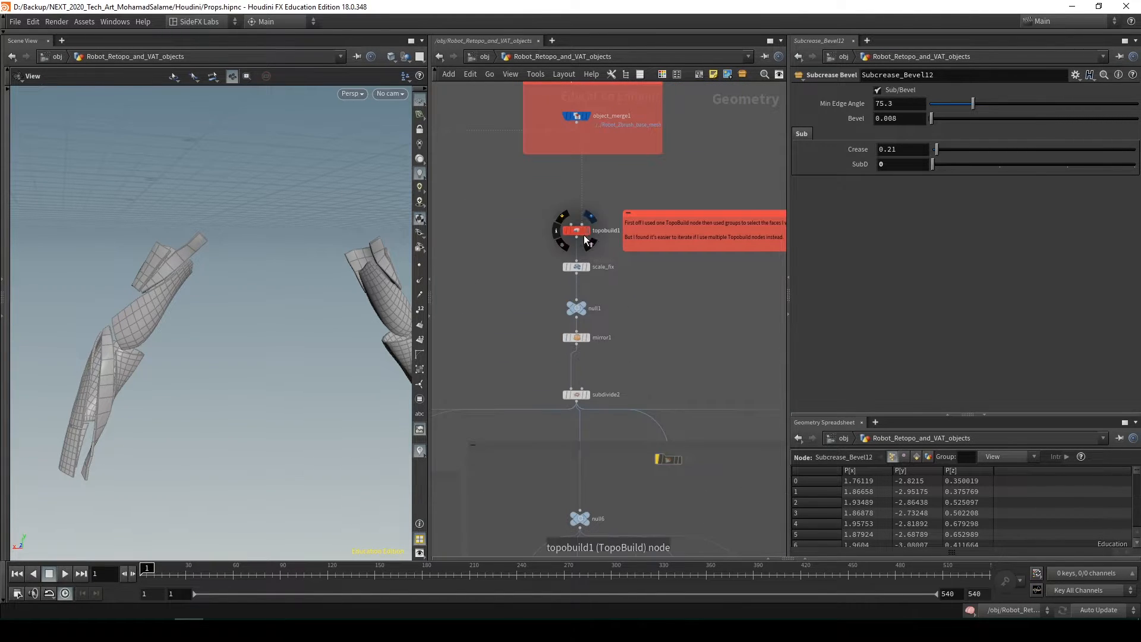
Select topobuild1 below the object_merge1 base mesh import to show its edit parameters
{"action": "scroll", "coordinate": [571, 233], "scroll_direction": "up", "scroll_amount": 1}
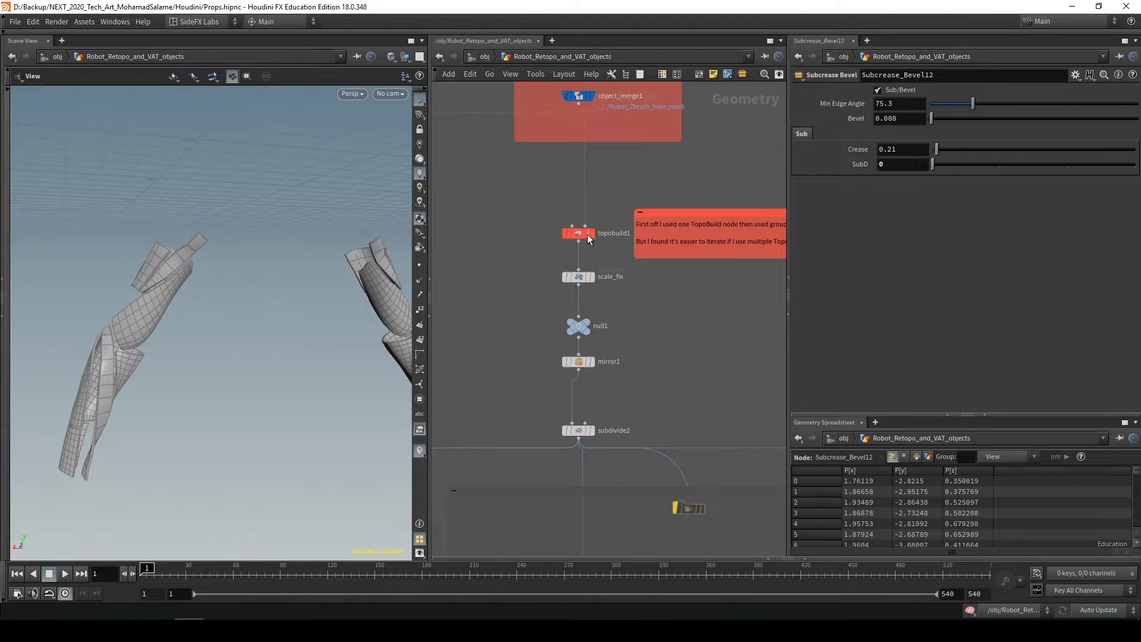
{"action": "scroll", "coordinate": [652, 297], "scroll_direction": "down", "scroll_amount": 8}
{"action": "middle_click_drag", "start_coordinate": [667, 205], "coordinate": [632, 238]}
{"action": "middle_click_drag", "start_coordinate": [643, 339], "coordinate": [666, 499]}
{"action": "scroll", "coordinate": [618, 268], "scroll_direction": "up", "scroll_amount": 5}
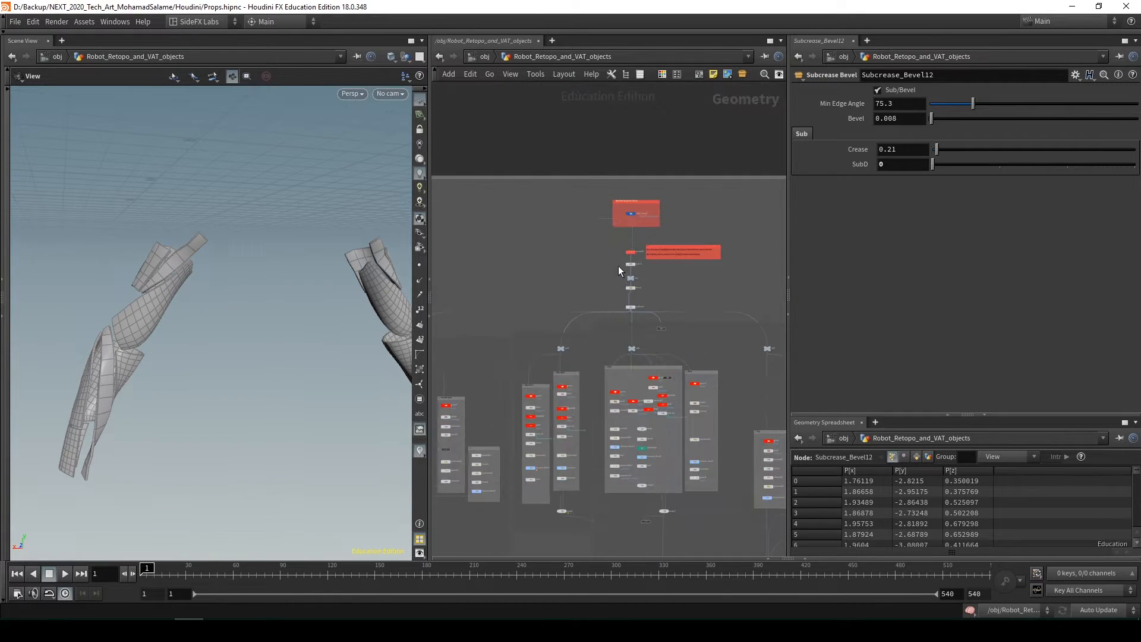
{"action": "scroll", "coordinate": [618, 272], "scroll_direction": "up", "scroll_amount": 5}
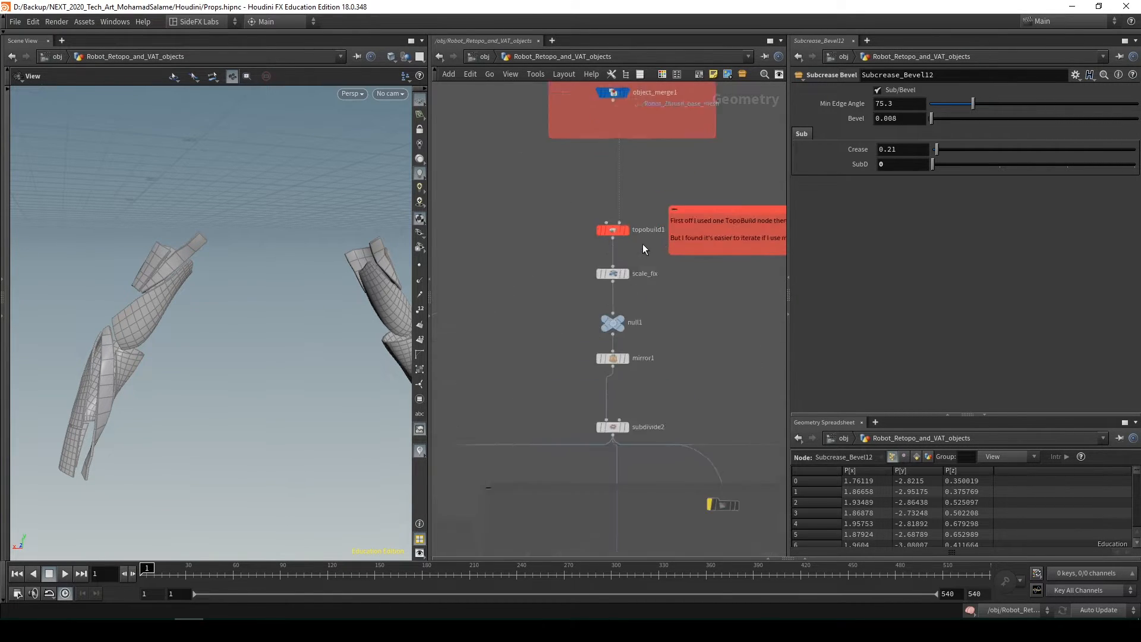
{"action": "left_click", "coordinate": [600, 225]}
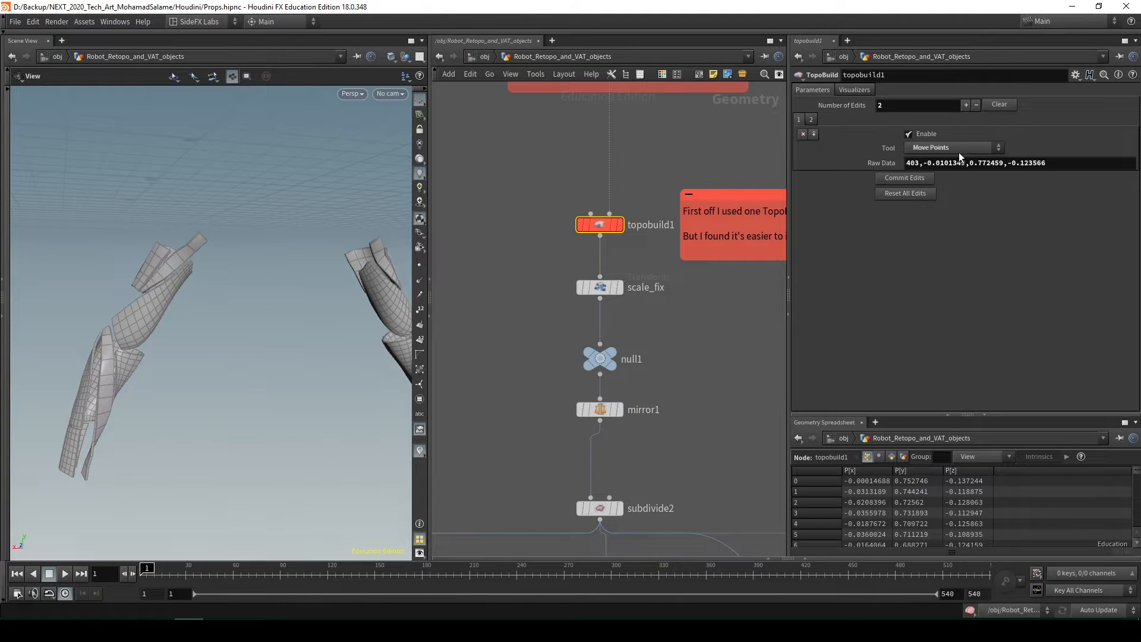
Examine the separate TopoBuild nodes that feed the merge in the Arms box
{"action": "scroll", "coordinate": [682, 375], "scroll_direction": "down", "scroll_amount": 10}
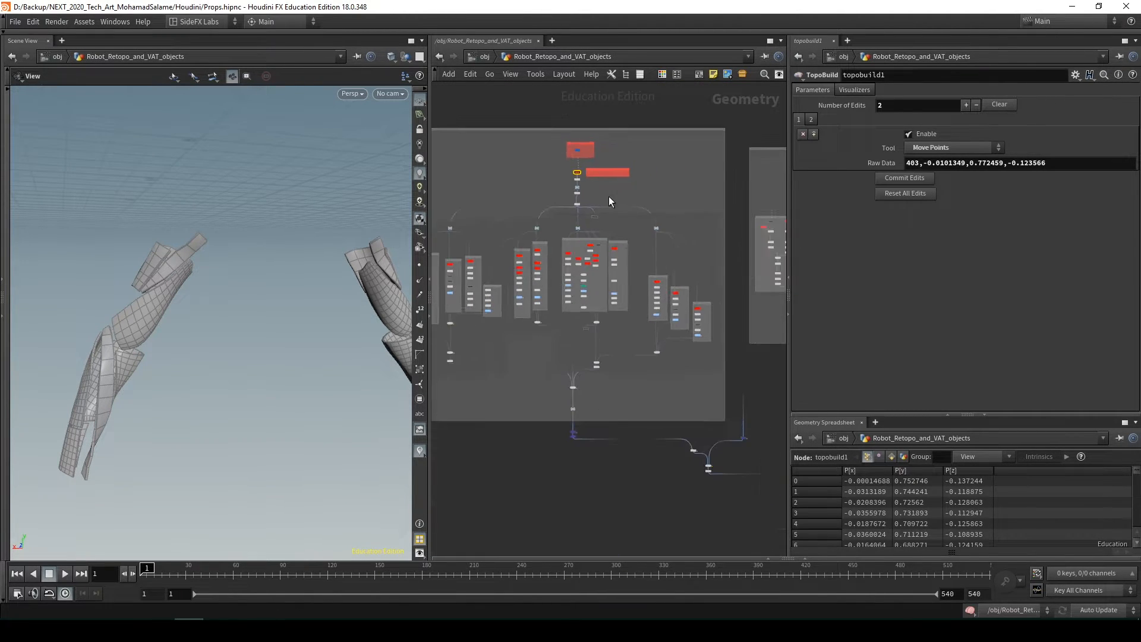
{"action": "scroll", "coordinate": [644, 369], "scroll_direction": "down", "scroll_amount": 1}
{"action": "middle_click_drag", "start_coordinate": [645, 370], "coordinate": [577, 193]}
{"action": "scroll", "coordinate": [578, 263], "scroll_direction": "up", "scroll_amount": 4}
{"action": "middle_click_drag", "start_coordinate": [582, 278], "coordinate": [590, 116]}
{"action": "scroll", "coordinate": [599, 273], "scroll_direction": "up", "scroll_amount": 4}
{"action": "middle_click_drag", "start_coordinate": [538, 346], "coordinate": [601, 357]}
{"action": "scroll", "coordinate": [555, 297], "scroll_direction": "up", "scroll_amount": 3}
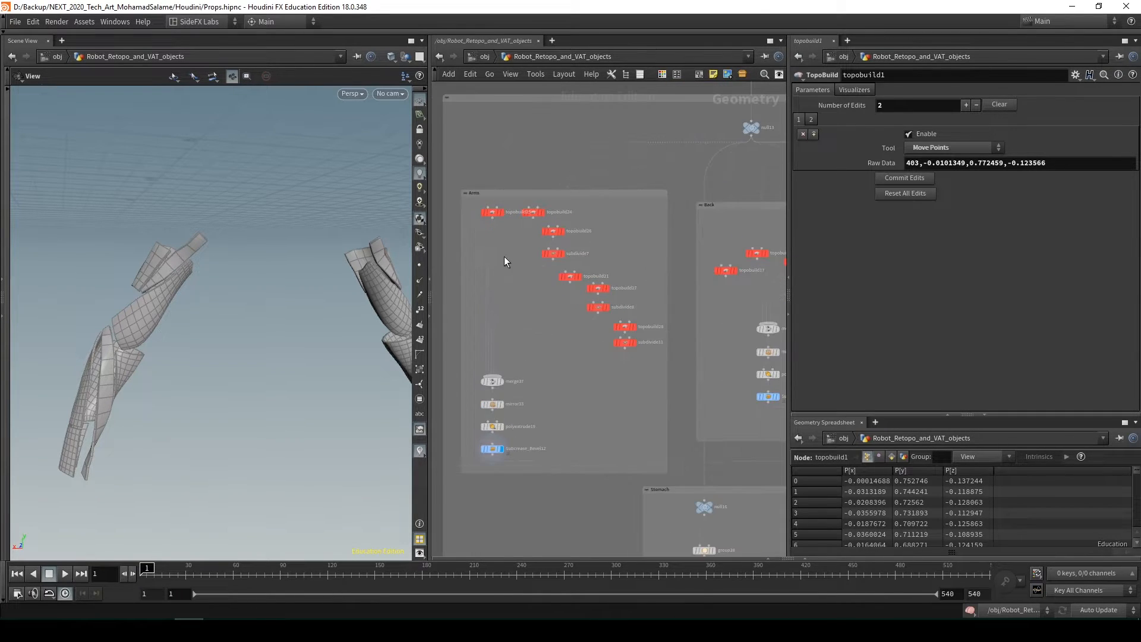
{"action": "middle_click_drag", "start_coordinate": [506, 250], "coordinate": [551, 271]}
Compare how the head part boxes and the Arms box split up their retopo meshes
{"action": "scroll", "coordinate": [545, 235], "scroll_direction": "down", "scroll_amount": 6}
{"action": "middle_click_drag", "start_coordinate": [558, 173], "coordinate": [622, 481]}
{"action": "scroll", "coordinate": [596, 232], "scroll_direction": "up", "scroll_amount": 4}
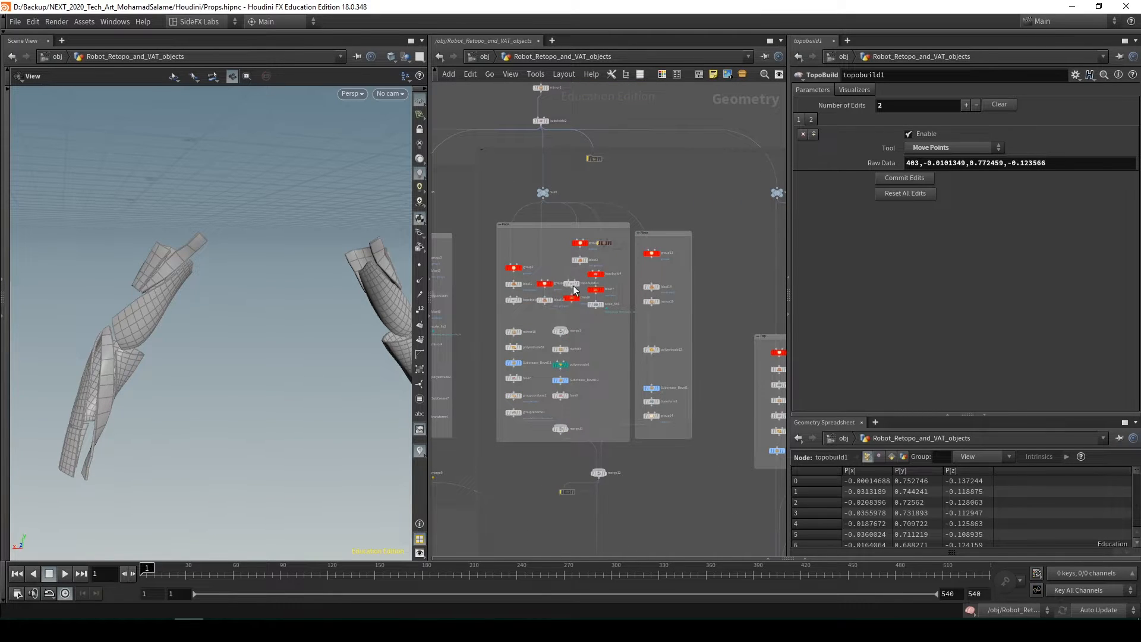
{"action": "scroll", "coordinate": [667, 404], "scroll_direction": "down", "scroll_amount": 4}
{"action": "middle_click_drag", "start_coordinate": [651, 441], "coordinate": [583, 233]}
{"action": "scroll", "coordinate": [588, 261], "scroll_direction": "down", "scroll_amount": 1}
{"action": "middle_click_drag", "start_coordinate": [599, 447], "coordinate": [611, 206]}
{"action": "middle_click_drag", "start_coordinate": [606, 301], "coordinate": [575, 137]}
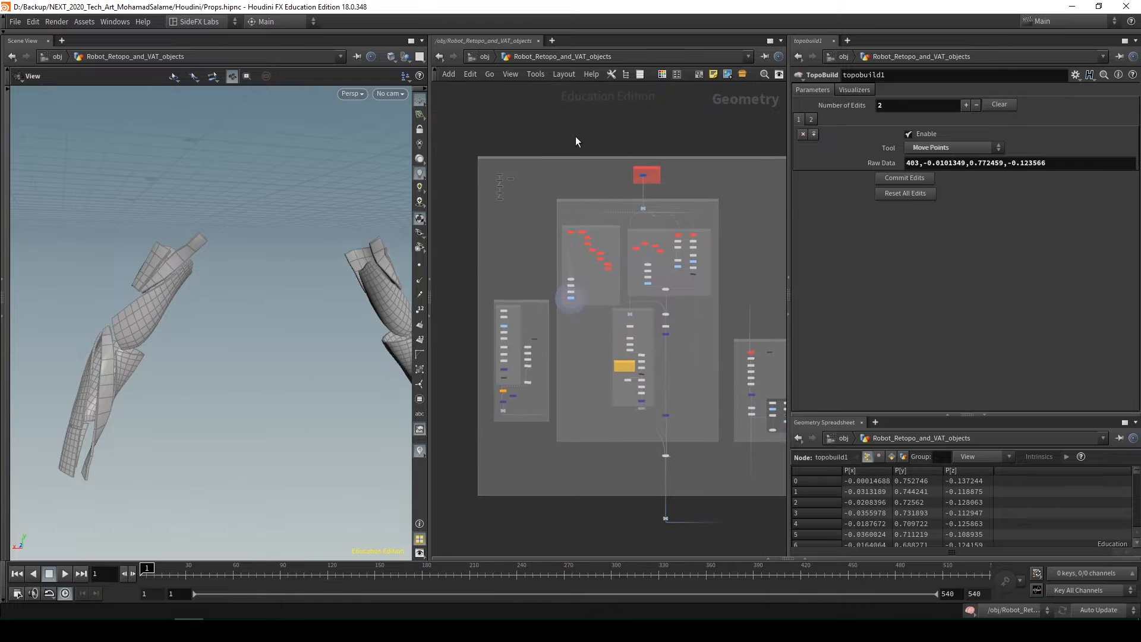
{"action": "scroll", "coordinate": [592, 247], "scroll_direction": "up", "scroll_amount": 5}
{"action": "scroll", "coordinate": [565, 281], "scroll_direction": "up", "scroll_amount": 2}
{"action": "scroll", "coordinate": [568, 233], "scroll_direction": "down", "scroll_amount": 2}
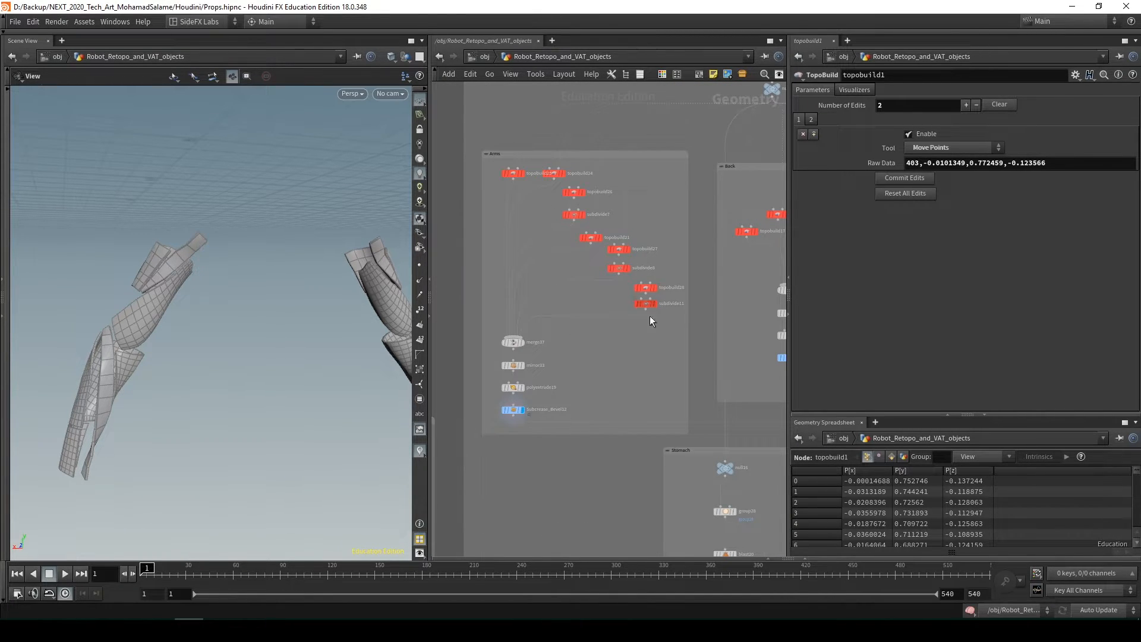
{"action": "scroll", "coordinate": [650, 316], "scroll_direction": "down", "scroll_amount": 3}
Display null8 at the end of the spine network, frame the vertebrae and orbit around them
{"action": "middle_click_drag", "start_coordinate": [604, 273], "coordinate": [603, 232]}
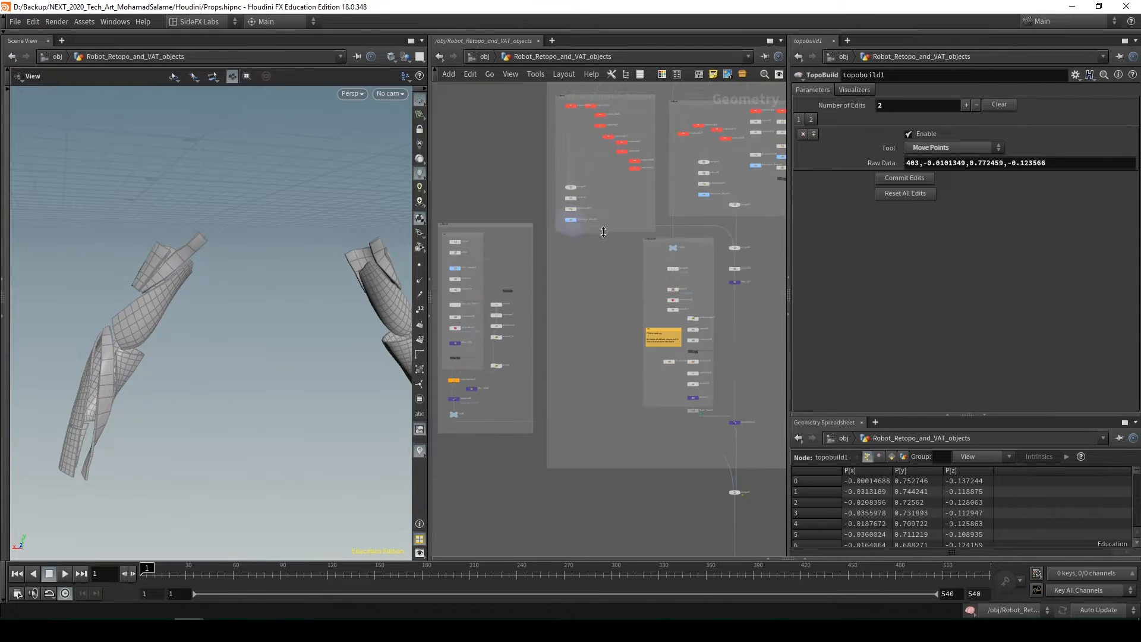
{"action": "scroll", "coordinate": [603, 232], "scroll_direction": "down", "scroll_amount": 2}
{"action": "middle_click_drag", "start_coordinate": [551, 301], "coordinate": [581, 250]}
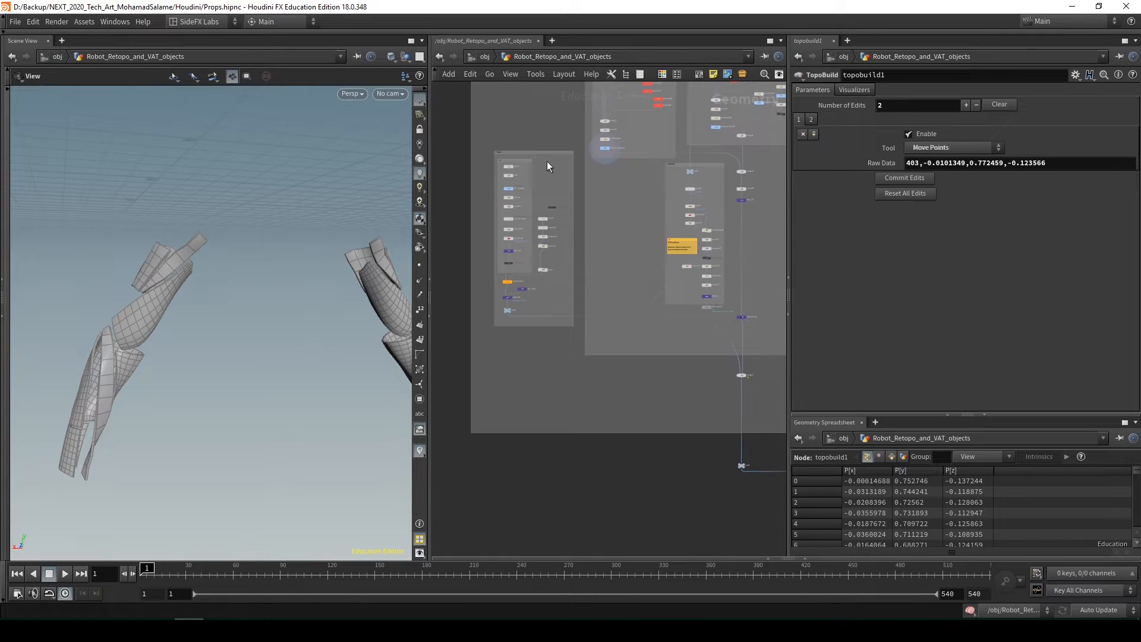
{"action": "left_click_drag", "start_coordinate": [546, 154], "coordinate": [551, 179]}
{"action": "scroll", "coordinate": [537, 315], "scroll_direction": "up", "scroll_amount": 1}
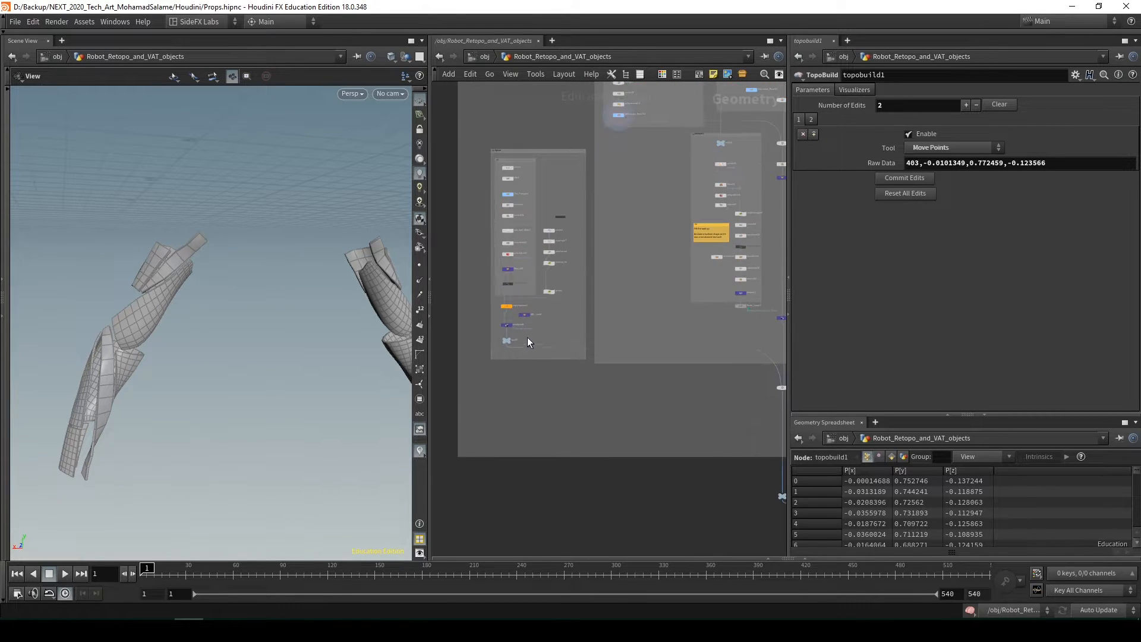
{"action": "left_click_drag", "start_coordinate": [526, 336], "coordinate": [500, 354]}
{"action": "key", "text": "r"}
{"action": "left_click_drag", "start_coordinate": [303, 322], "coordinate": [401, 347]}
{"action": "key", "text": "f"}
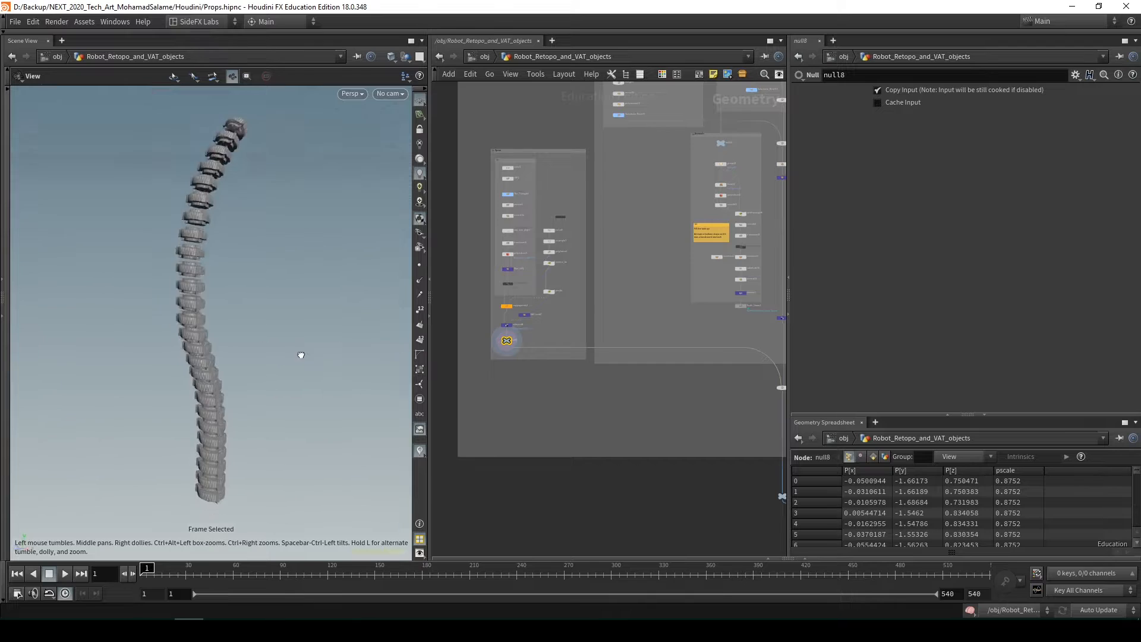
{"action": "left_click_drag", "start_coordinate": [300, 355], "coordinate": [278, 354]}
{"action": "scroll", "coordinate": [580, 215], "scroll_direction": "up", "scroll_amount": 2}
{"action": "left_click_drag", "start_coordinate": [247, 200], "coordinate": [244, 256]}
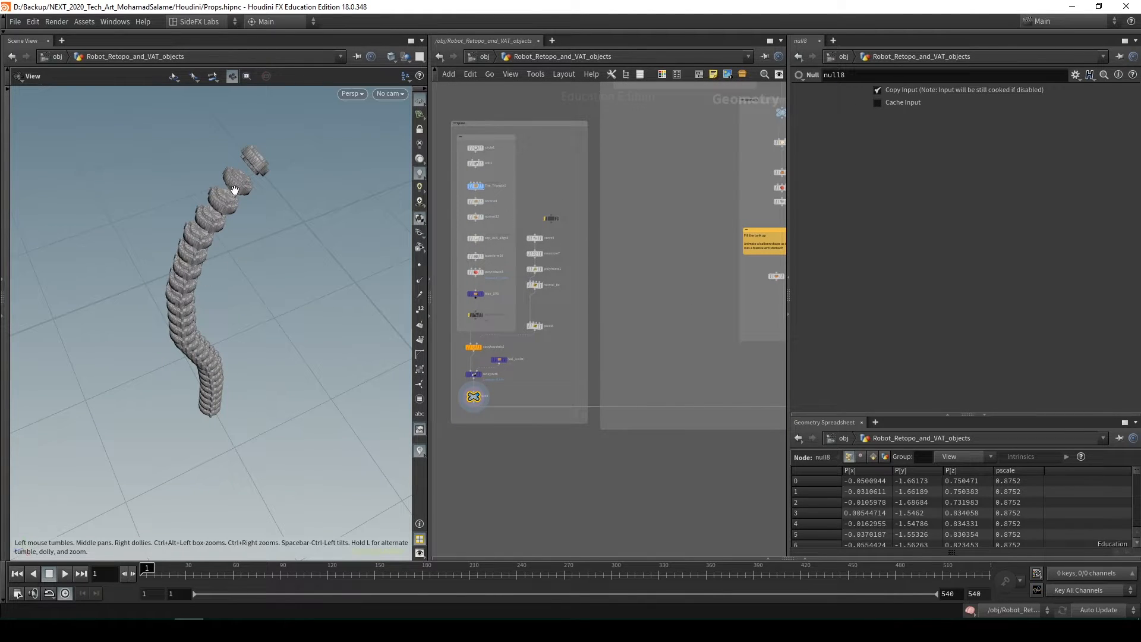
Display The_Triangle1 in the spine network and frame the single vertebra shape
{"action": "scroll", "coordinate": [486, 168], "scroll_direction": "up", "scroll_amount": 3}
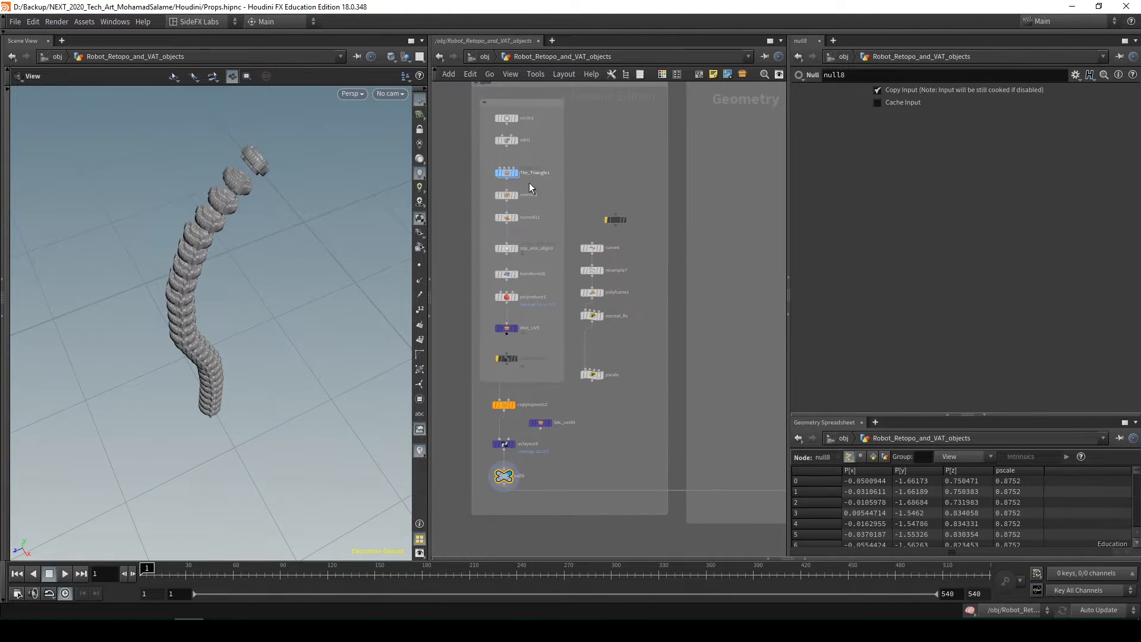
{"action": "left_click_drag", "start_coordinate": [487, 182], "coordinate": [486, 184]}
{"action": "key", "text": "r"}
{"action": "key", "text": "f"}
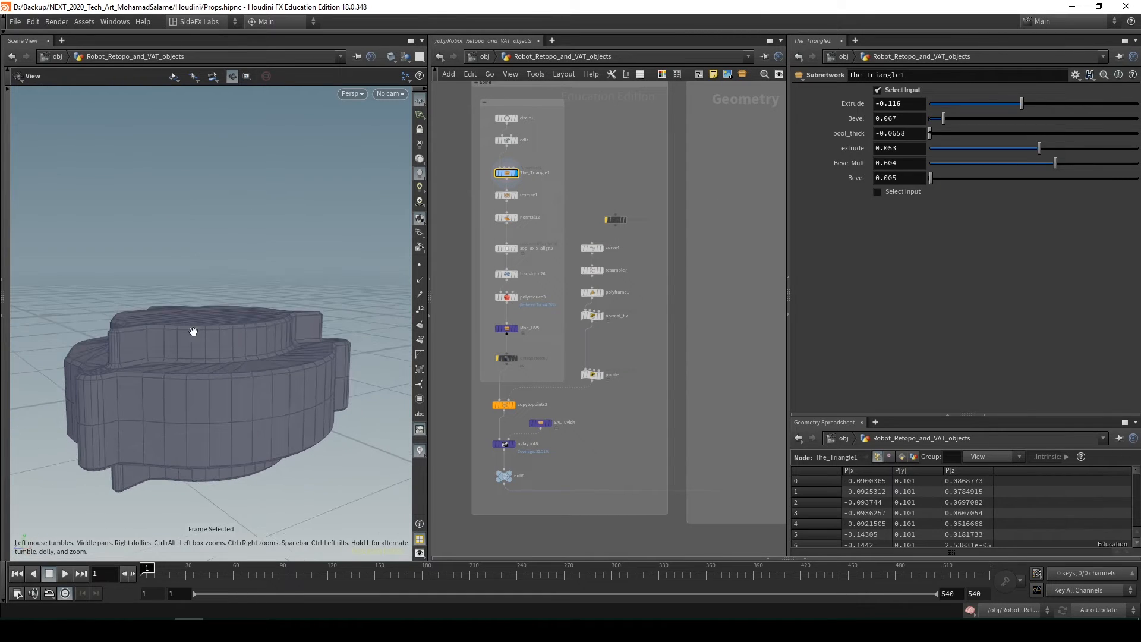
Display the pscale wrangle of the spine curve, frame the curve and show its points
{"action": "middle_click_drag", "start_coordinate": [629, 372], "coordinate": [650, 340]}
{"action": "left_click_drag", "start_coordinate": [644, 358], "coordinate": [602, 321]}
{"action": "key", "text": "r"}
{"action": "key", "text": "f"}
{"action": "left_click_drag", "start_coordinate": [321, 315], "coordinate": [239, 333]}
{"action": "left_click", "coordinate": [420, 265]}
{"action": "scroll", "coordinate": [296, 287], "scroll_direction": "down", "scroll_amount": 2}
{"action": "left_click_drag", "start_coordinate": [295, 288], "coordinate": [310, 286]}
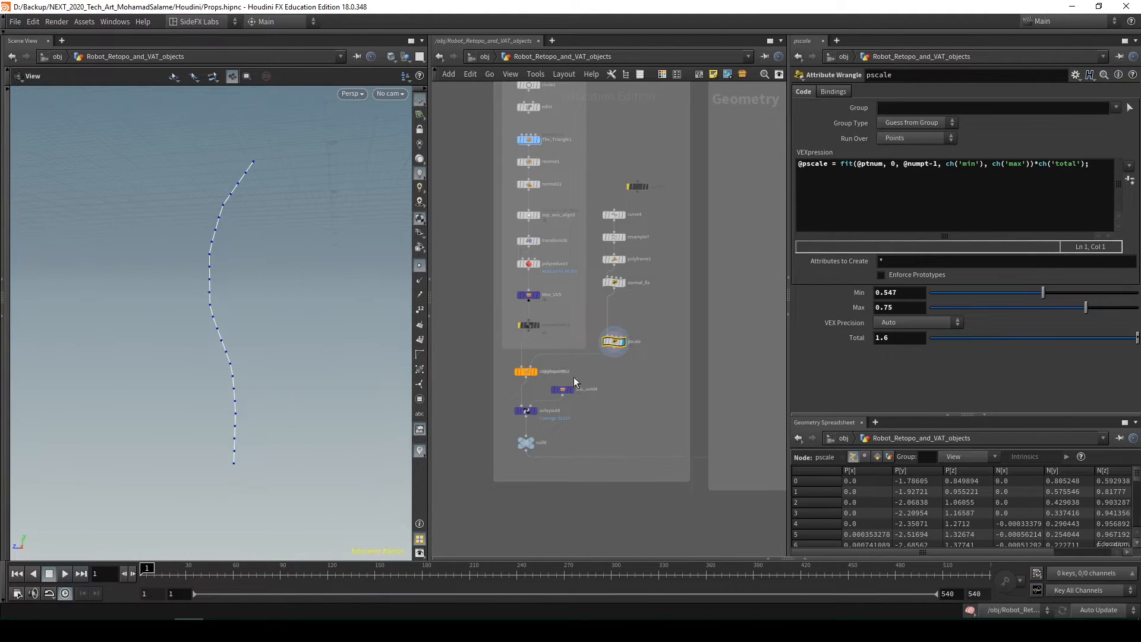
Display the copied vertebrae from null8 and select the normal_fix wrangle to show its parameters
{"action": "left_click_drag", "start_coordinate": [231, 296], "coordinate": [244, 294]}
{"action": "left_click_drag", "start_coordinate": [559, 434], "coordinate": [515, 456]}
{"action": "key", "text": "r"}
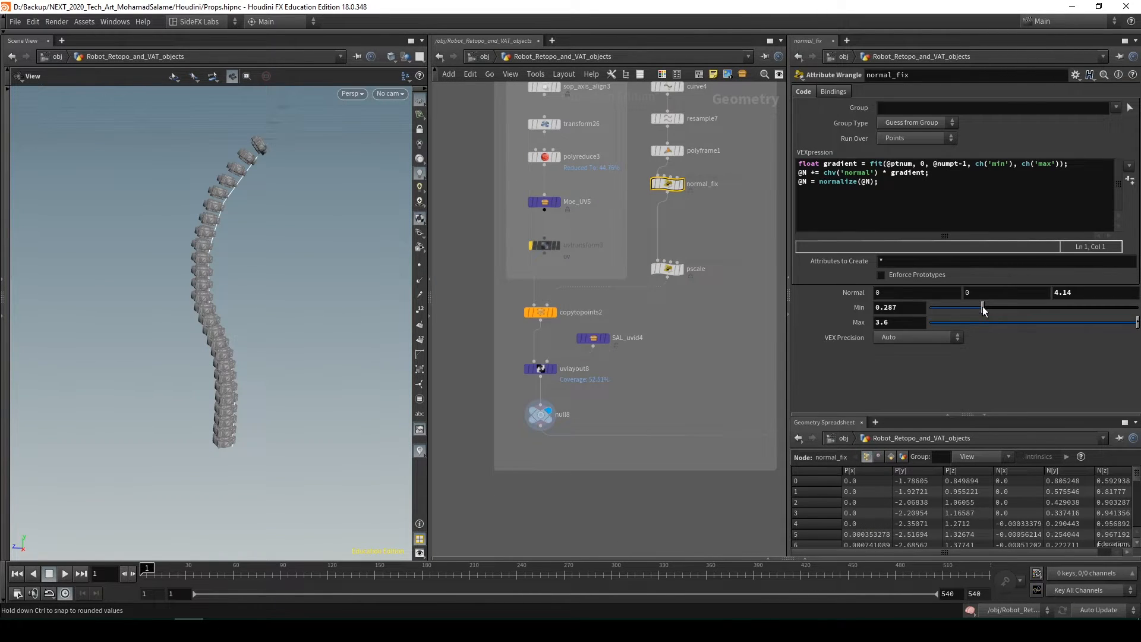
Try a Min of 0.734 and a Max of 0.271 on the normal_fix wrangle, undoing each change
{"action": "left_click_drag", "start_coordinate": [982, 306], "coordinate": [1082, 314]}
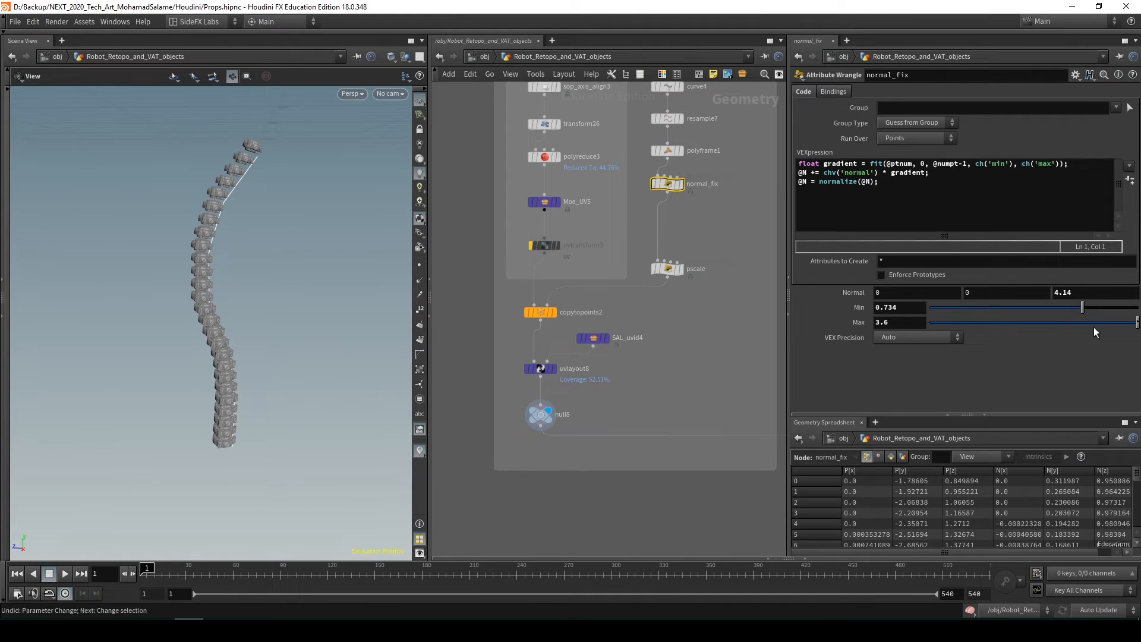
{"action": "left_click_drag", "start_coordinate": [1081, 307], "coordinate": [985, 325]}
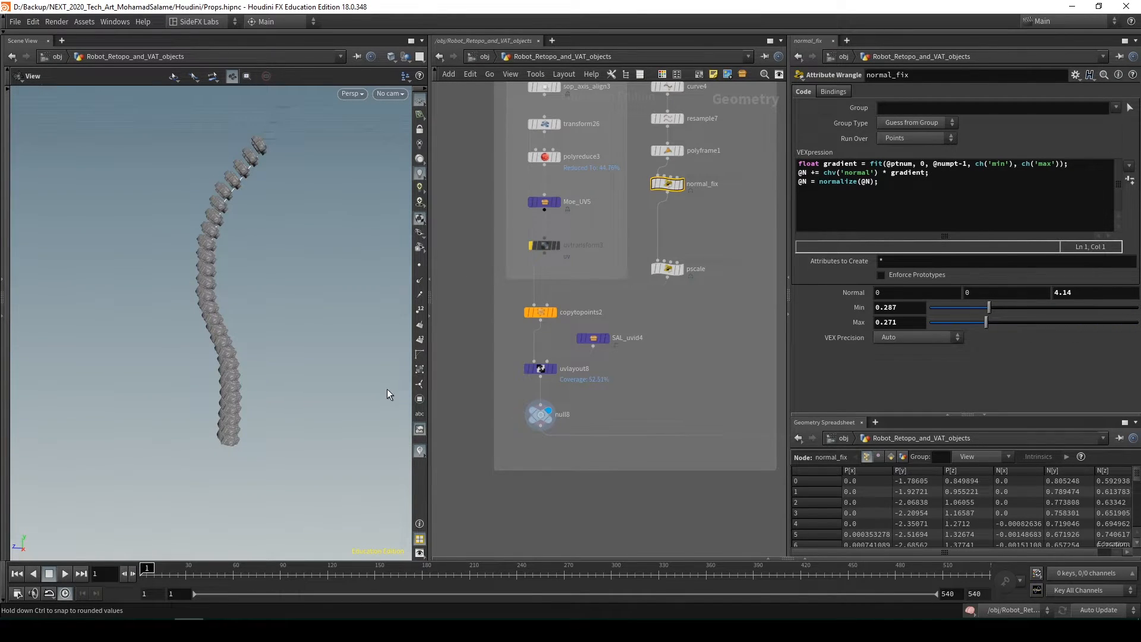
{"action": "key", "text": "ctrl+z"}
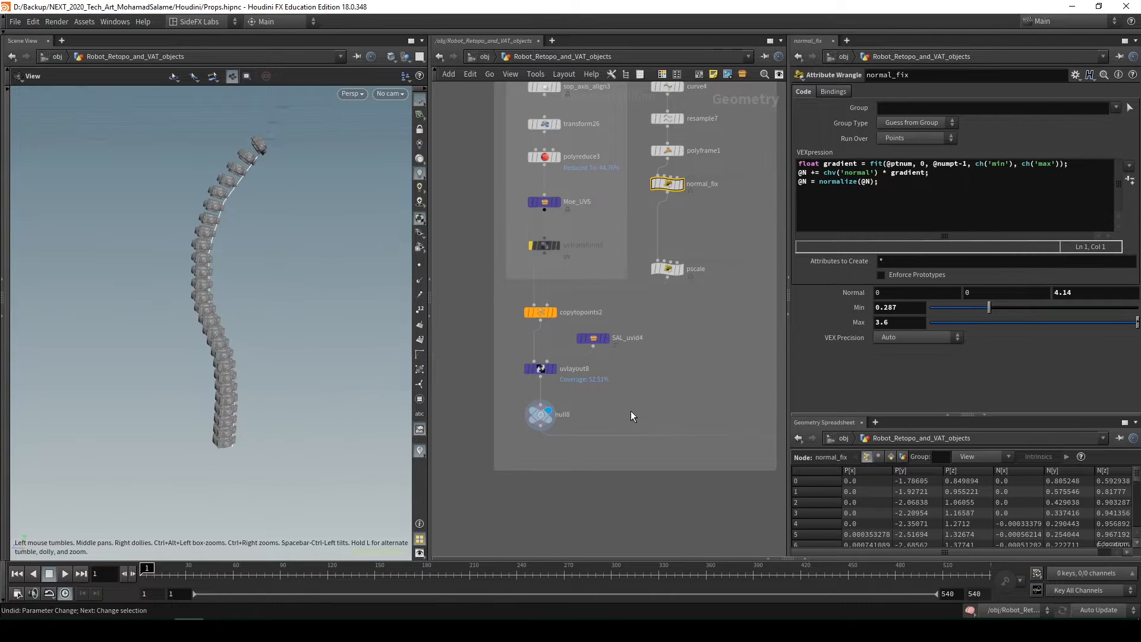
Examine the overall network layout with the Glowy part, Robot, Wires and Cloth sections
{"action": "scroll", "coordinate": [622, 397], "scroll_direction": "down", "scroll_amount": 10}
{"action": "scroll", "coordinate": [543, 357], "scroll_direction": "down", "scroll_amount": 5}
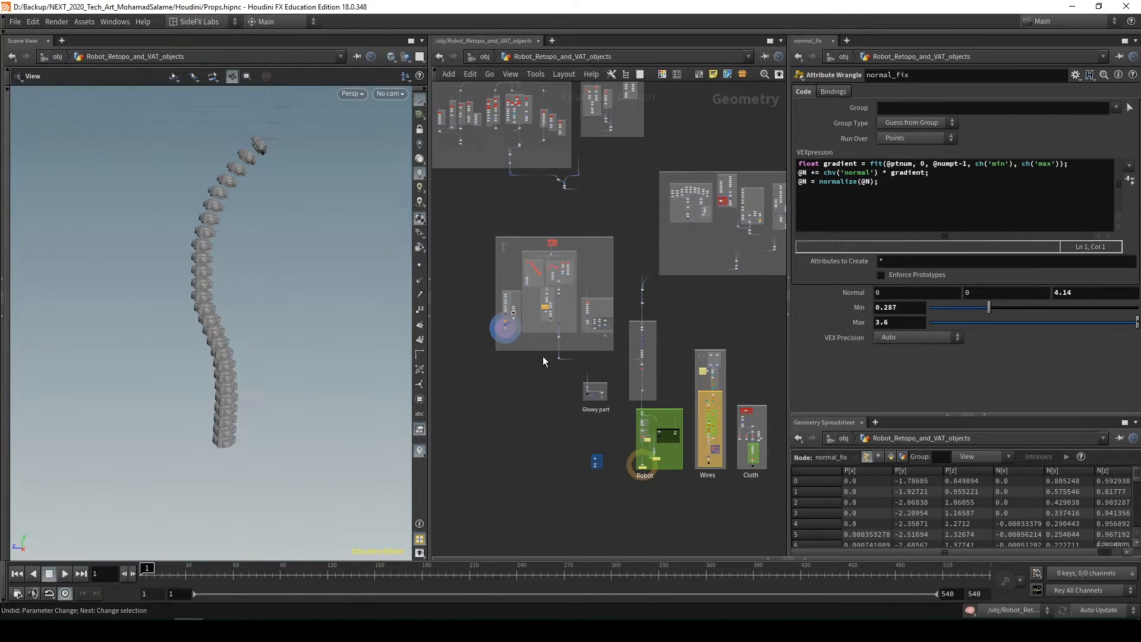
{"action": "middle_click_drag", "start_coordinate": [522, 418], "coordinate": [448, 370]}
{"action": "middle_click_drag", "start_coordinate": [629, 460], "coordinate": [636, 482]}
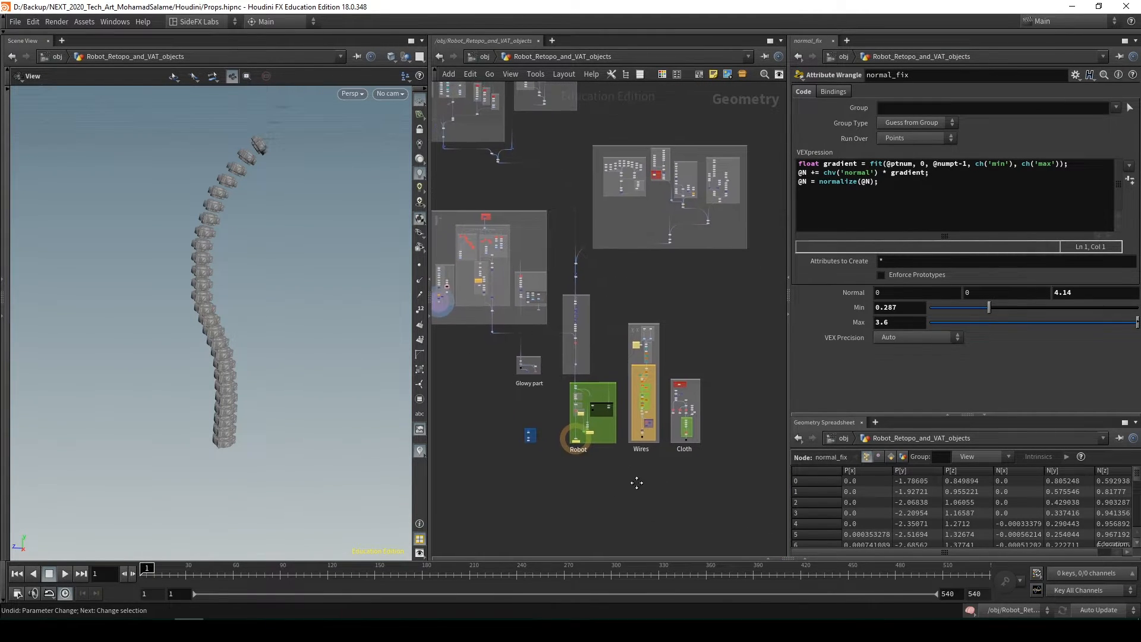
{"action": "scroll", "coordinate": [597, 441], "scroll_direction": "up", "scroll_amount": 8}
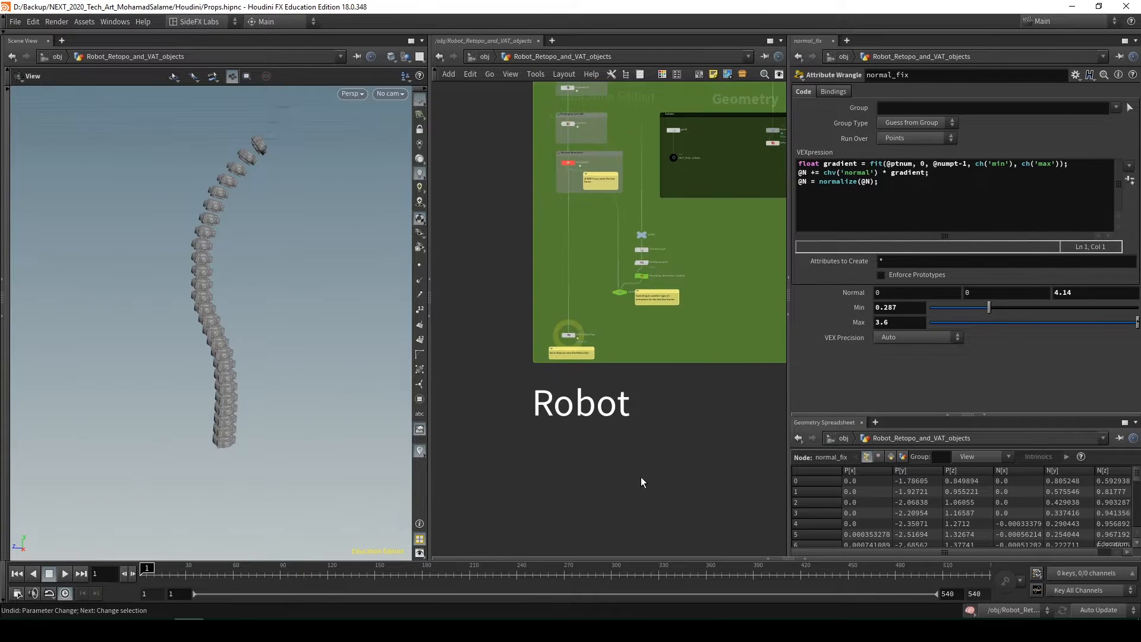
{"action": "middle_click_drag", "start_coordinate": [529, 343], "coordinate": [615, 407]}
{"action": "scroll", "coordinate": [614, 408], "scroll_direction": "down", "scroll_amount": 2}
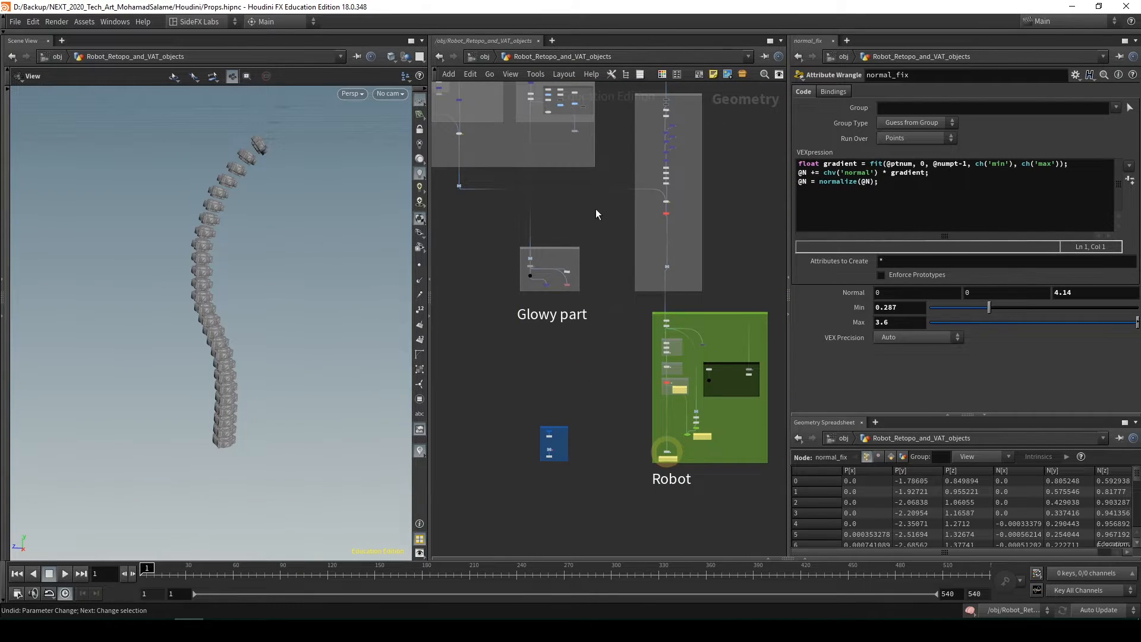
{"action": "middle_click_drag", "start_coordinate": [595, 210], "coordinate": [539, 214]}
{"action": "scroll", "coordinate": [600, 304], "scroll_direction": "down", "scroll_amount": 4}
{"action": "scroll", "coordinate": [621, 293], "scroll_direction": "up", "scroll_amount": 4}
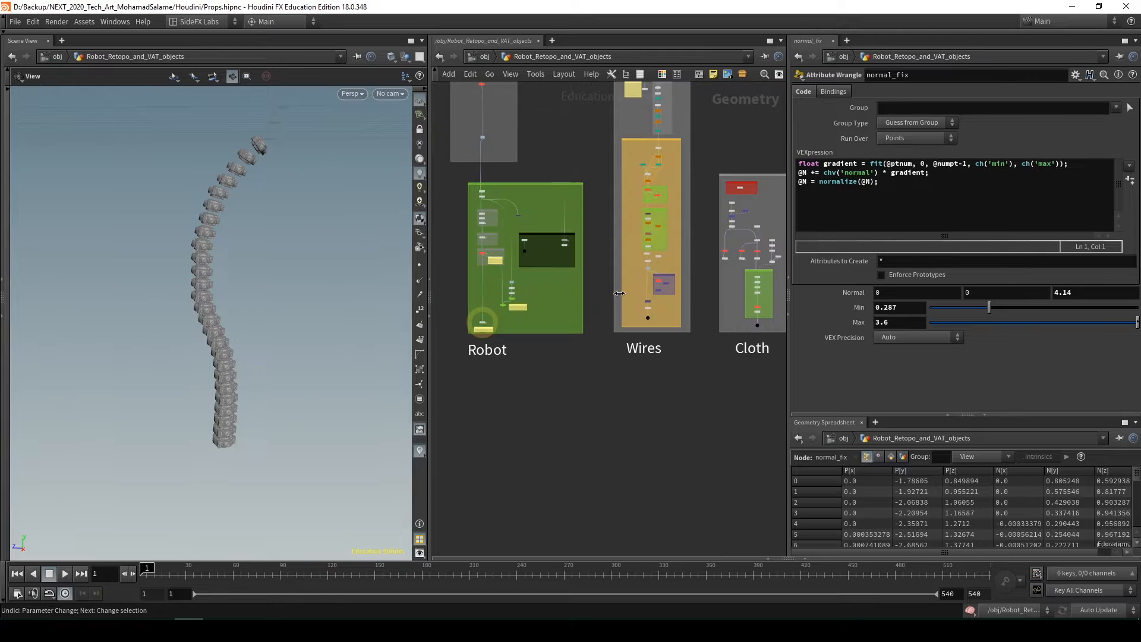
{"action": "scroll", "coordinate": [546, 383], "scroll_direction": "up", "scroll_amount": 4}
{"action": "middle_click_drag", "start_coordinate": [563, 366], "coordinate": [526, 424]}
Display OUT_Stranglers_VAT at the end of the Wires section, frame the wires and orbit around them
{"action": "middle_click_drag", "start_coordinate": [675, 429], "coordinate": [594, 473]}
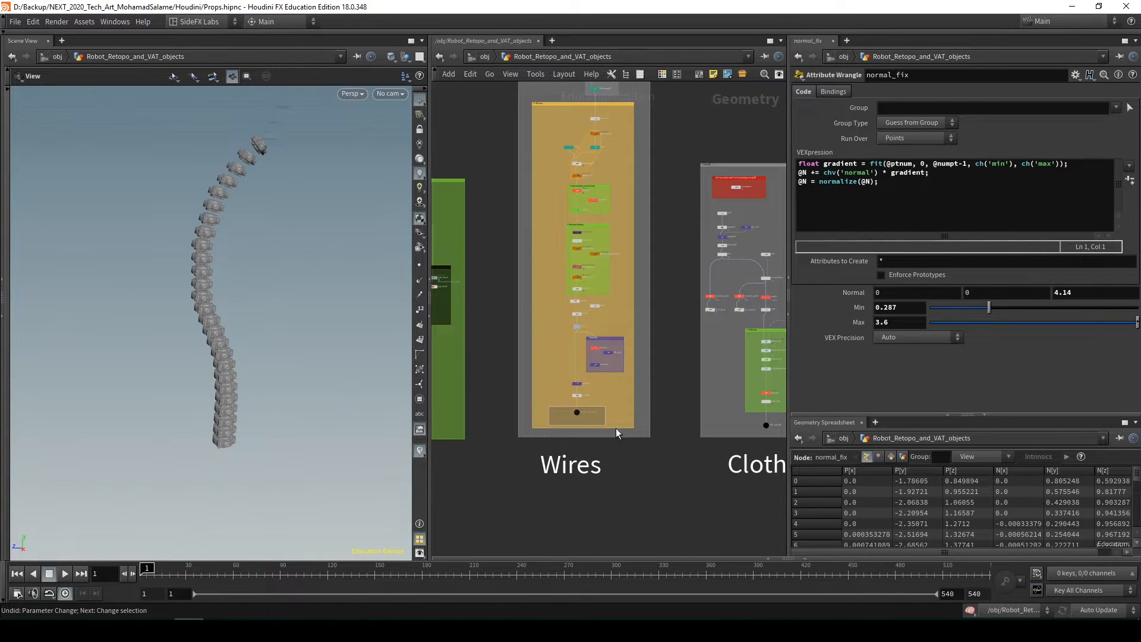
{"action": "left_click", "coordinate": [576, 412]}
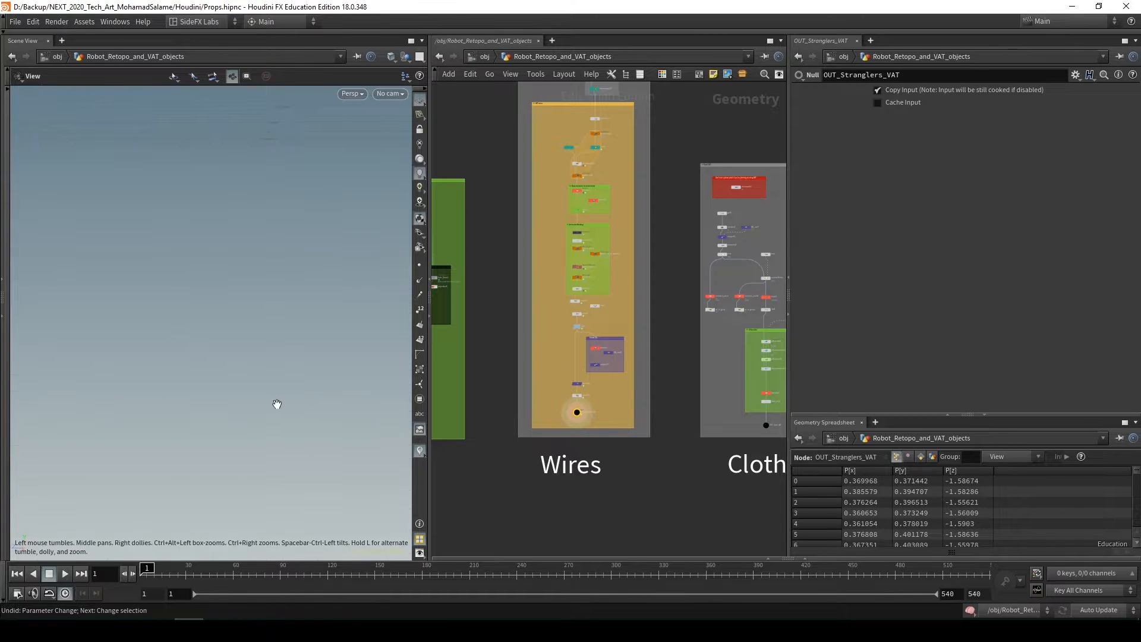
{"action": "key", "text": "space+g"}
{"action": "left_click_drag", "start_coordinate": [276, 404], "coordinate": [354, 344]}
Select the Wire_tangle_along4 node in the group that makes the wires' main shape to show its parameters and guide curves
{"action": "middle_click_drag", "start_coordinate": [657, 268], "coordinate": [658, 419]}
{"action": "middle_click_drag", "start_coordinate": [639, 316], "coordinate": [631, 479]}
{"action": "scroll", "coordinate": [620, 309], "scroll_direction": "up", "scroll_amount": 7}
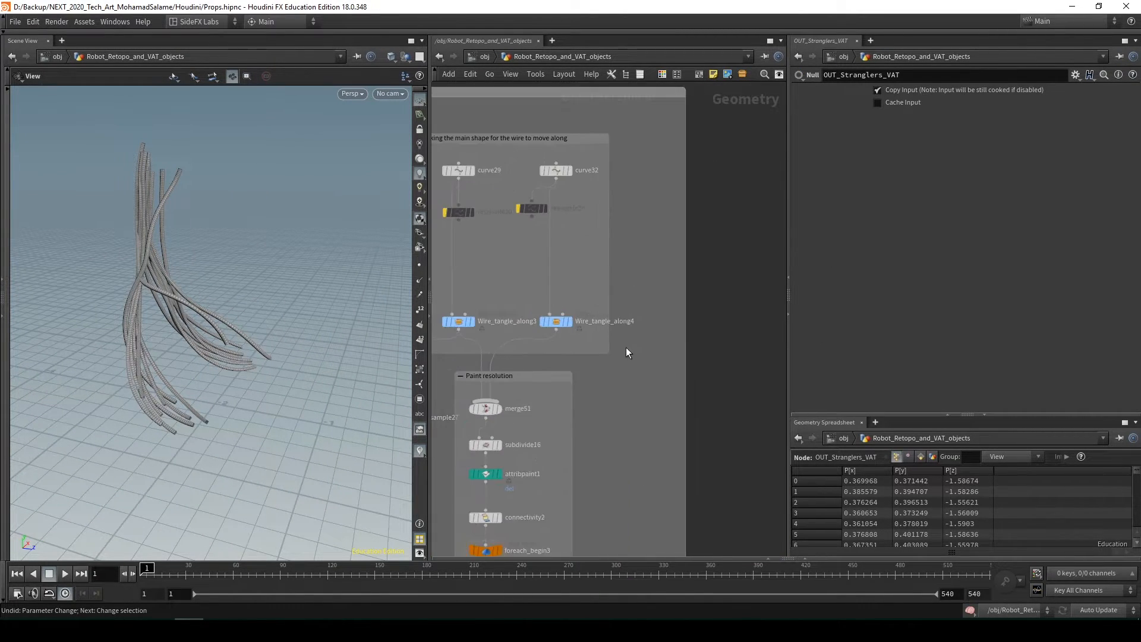
{"action": "middle_click_drag", "start_coordinate": [625, 347], "coordinate": [601, 375]}
{"action": "left_click_drag", "start_coordinate": [248, 362], "coordinate": [253, 327]}
{"action": "scroll", "coordinate": [618, 375], "scroll_direction": "down", "scroll_amount": 2}
{"action": "mouse_move", "coordinate": [619, 376]}
{"action": "middle_mouse_down"}
{"action": "mouse_move", "coordinate": [684, 352]}
{"action": "mouse_move", "coordinate": [615, 361]}
{"action": "middle_mouse_up"}
{"action": "middle_click_drag", "start_coordinate": [537, 360], "coordinate": [503, 373]}
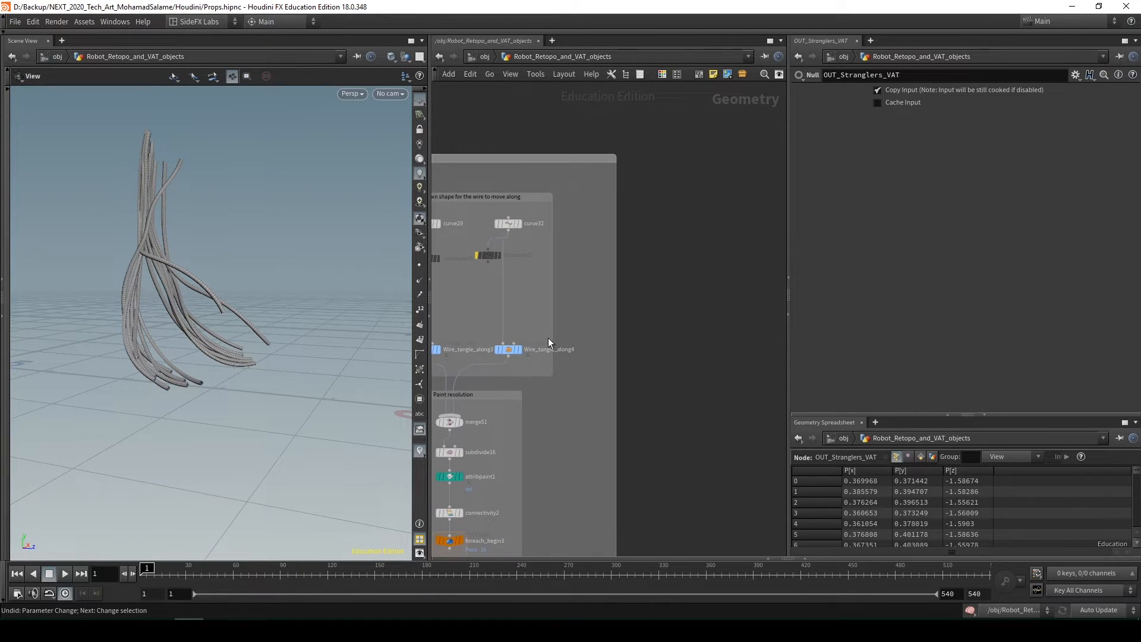
{"action": "left_click_drag", "start_coordinate": [494, 354], "coordinate": [492, 355]}
{"action": "left_click_drag", "start_coordinate": [222, 350], "coordinate": [258, 345]}
{"action": "scroll", "coordinate": [236, 359], "scroll_direction": "down", "scroll_amount": 3}
{"action": "middle_click_drag", "start_coordinate": [525, 310], "coordinate": [628, 332]}
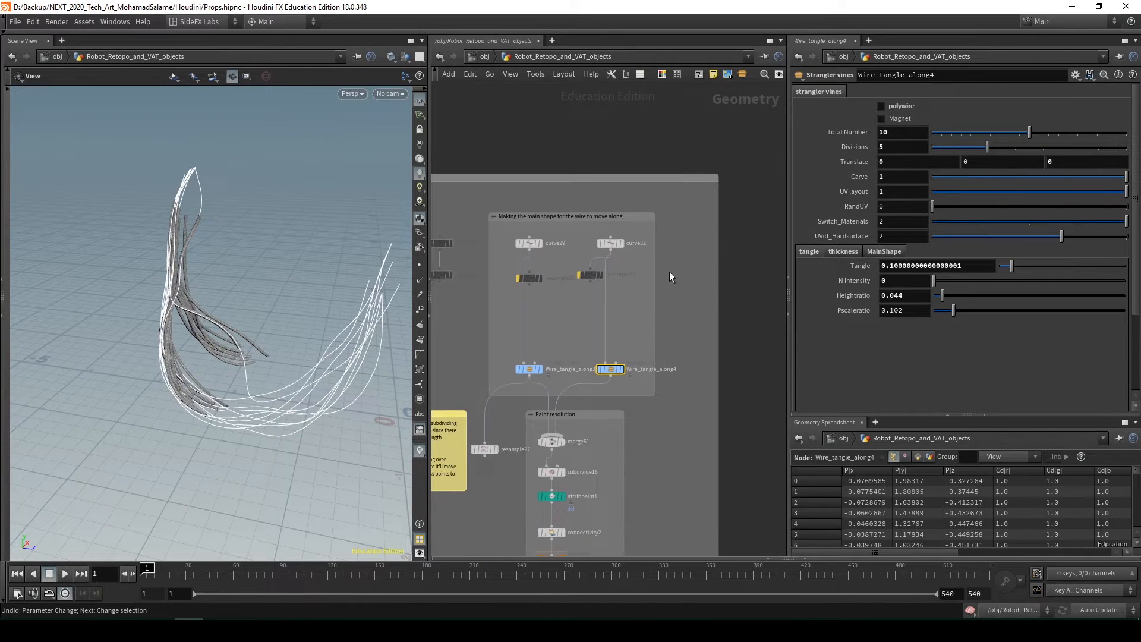
Select curve32 to show its path, reselect Wire_tangle_along4 and orbit around the tangled curves it generates
{"action": "middle_click_drag", "start_coordinate": [669, 272], "coordinate": [675, 272]}
{"action": "left_click", "coordinate": [617, 243]}
{"action": "left_click_drag", "start_coordinate": [280, 333], "coordinate": [309, 319]}
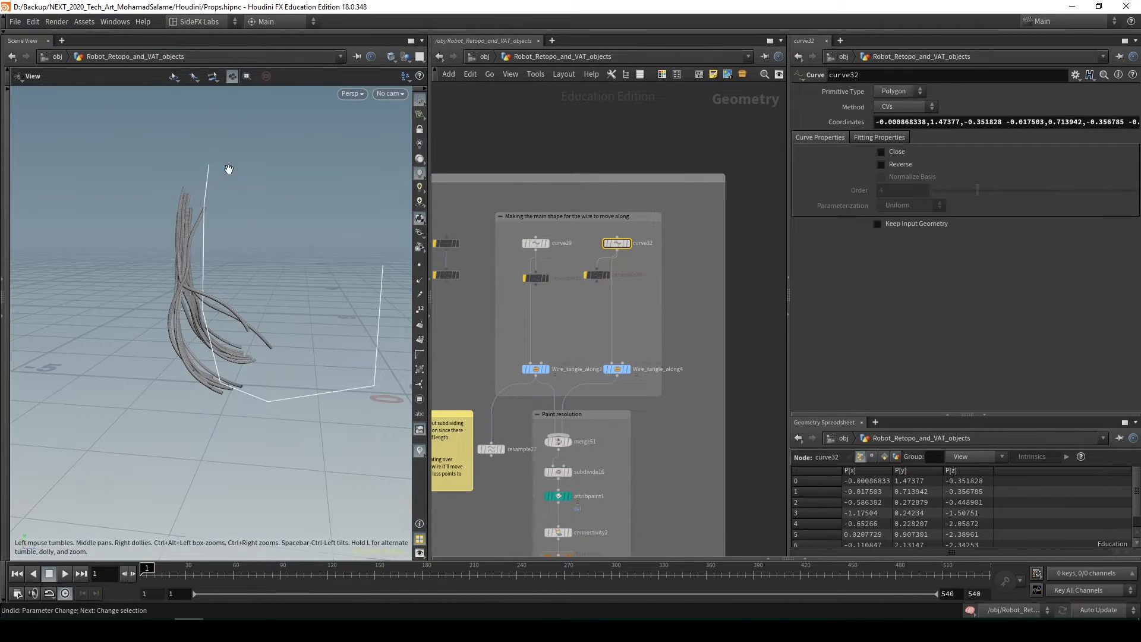
{"action": "left_click", "coordinate": [616, 369]}
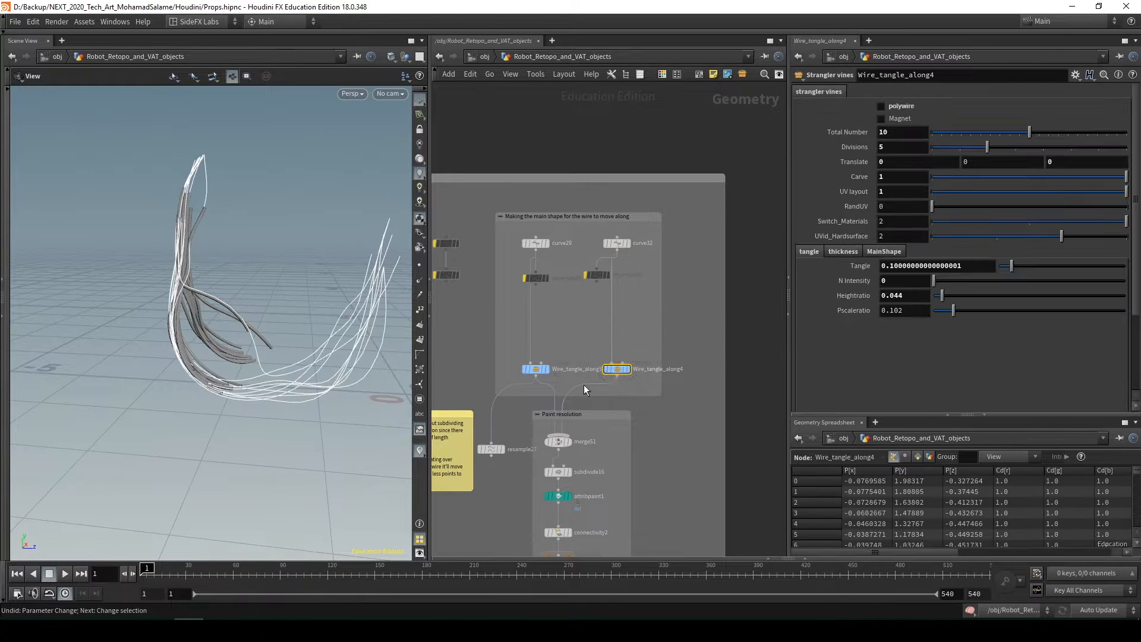
{"action": "left_click_drag", "start_coordinate": [324, 333], "coordinate": [258, 173]}
{"action": "left_click_drag", "start_coordinate": [309, 387], "coordinate": [292, 437]}
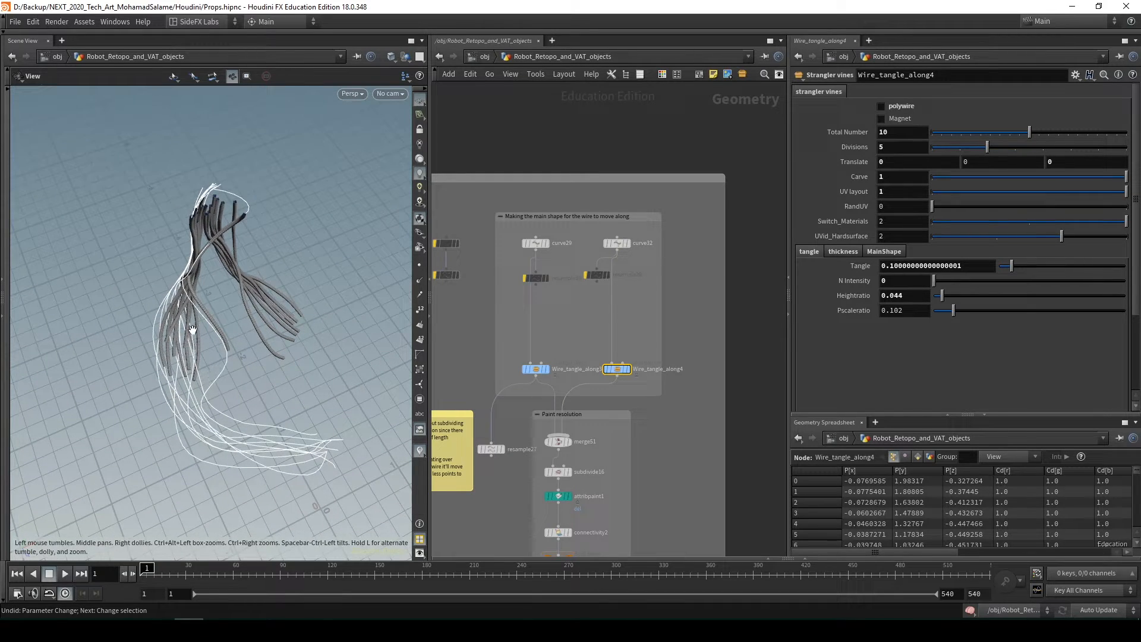
{"action": "mouse_move", "coordinate": [229, 341]}
{"action": "left_mouse_down"}
{"action": "mouse_move", "coordinate": [247, 186]}
{"action": "mouse_move", "coordinate": [224, 300]}
{"action": "mouse_move", "coordinate": [214, 261]}
{"action": "mouse_move", "coordinate": [196, 340]}
{"action": "mouse_move", "coordinate": [219, 279]}
{"action": "mouse_move", "coordinate": [224, 331]}
{"action": "mouse_move", "coordinate": [250, 362]}
{"action": "mouse_move", "coordinate": [253, 348]}
{"action": "mouse_move", "coordinate": [226, 327]}
{"action": "mouse_move", "coordinate": [229, 347]}
{"action": "left_mouse_up"}
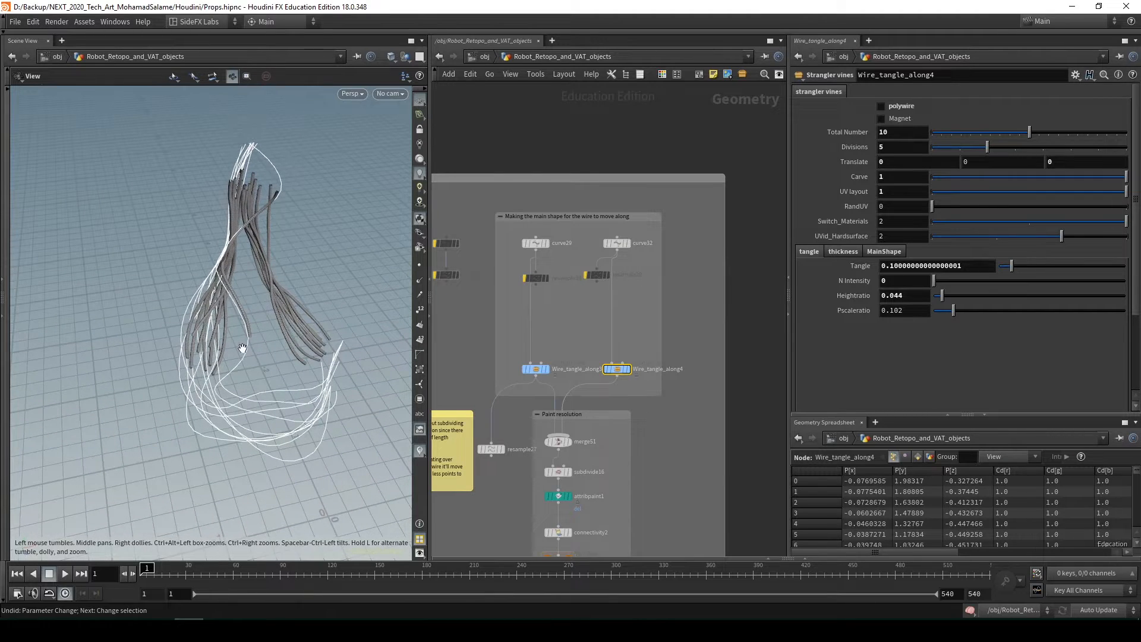
Examine the overall node chain of the VAT wires section and orbit around the wires alongside their guide curves
{"action": "scroll", "coordinate": [681, 469], "scroll_direction": "down", "scroll_amount": 5}
{"action": "middle_click_drag", "start_coordinate": [681, 532], "coordinate": [685, 260]}
{"action": "middle_click_drag", "start_coordinate": [663, 412], "coordinate": [661, 199]}
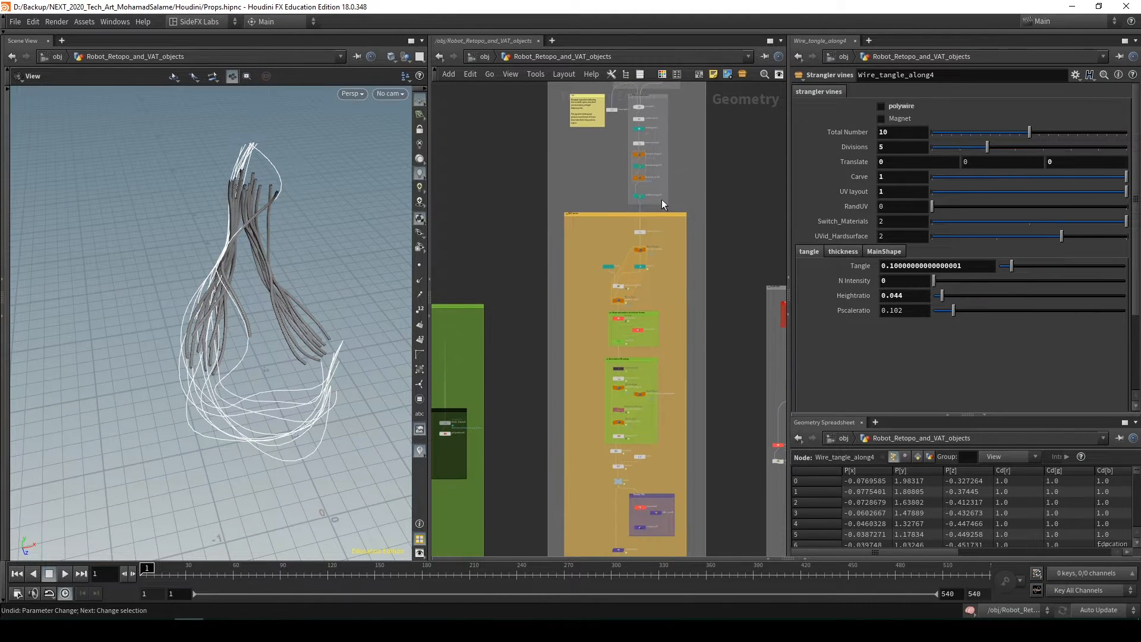
{"action": "middle_click_drag", "start_coordinate": [572, 372], "coordinate": [624, 162]}
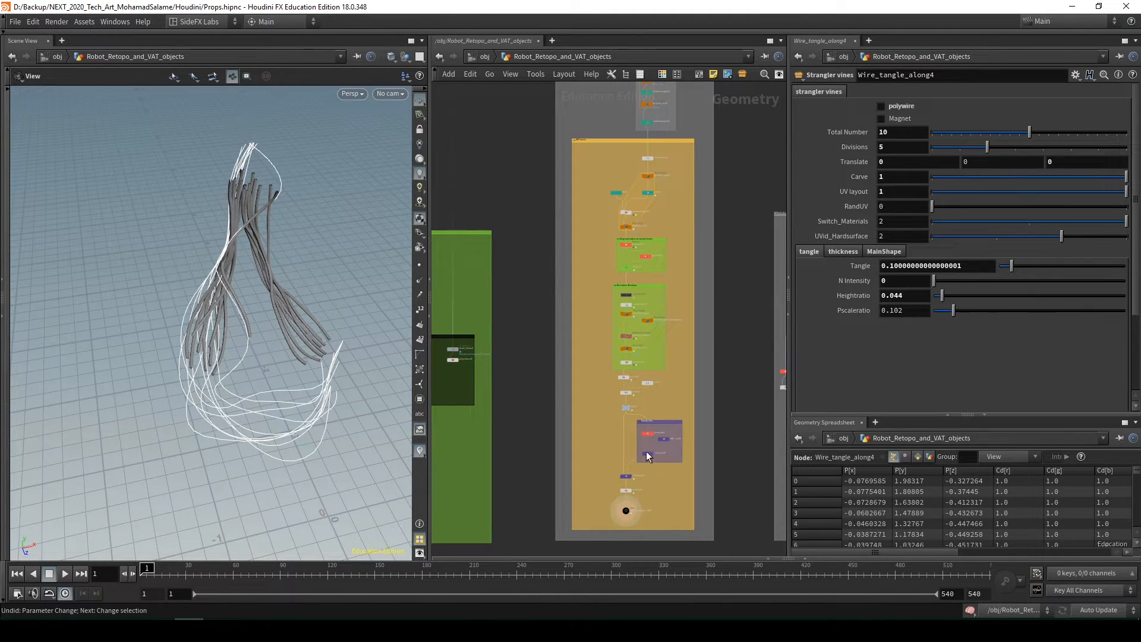
{"action": "middle_click_drag", "start_coordinate": [700, 245], "coordinate": [642, 300]}
{"action": "scroll", "coordinate": [645, 387], "scroll_direction": "up", "scroll_amount": 3}
{"action": "scroll", "coordinate": [642, 321], "scroll_direction": "down", "scroll_amount": 2}
{"action": "scroll", "coordinate": [244, 333], "scroll_direction": "up", "scroll_amount": 3}
{"action": "left_click_drag", "start_coordinate": [229, 325], "coordinate": [207, 364], "text": "alt"}
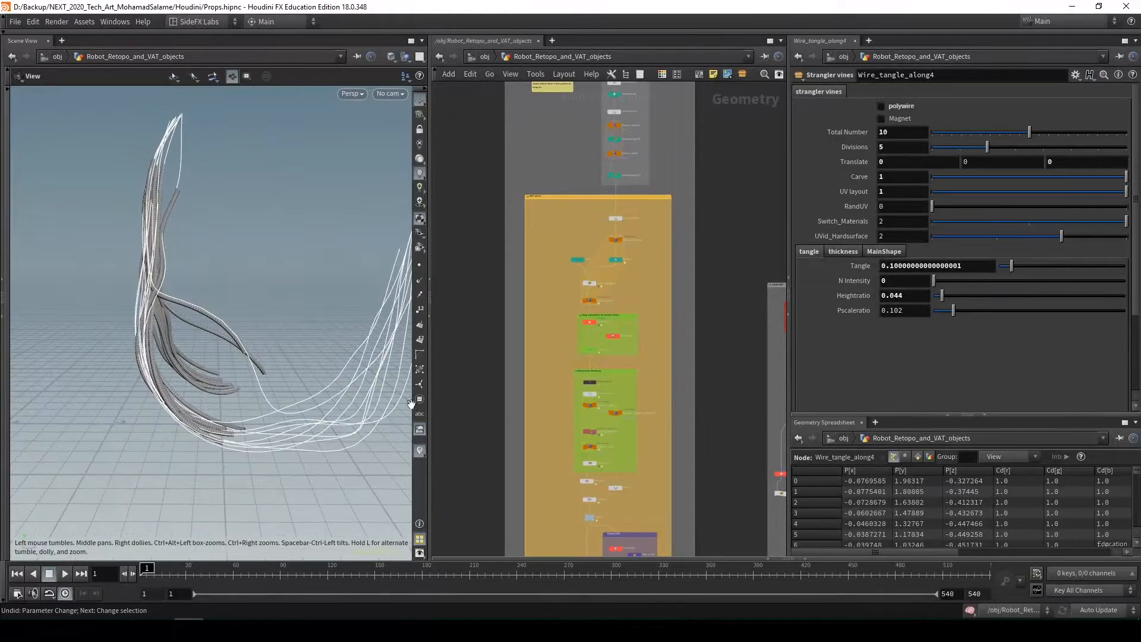
Examine the foreach, Stop animation at certain frame and Animation Breakup nodes while comparing the wires with their guide curves
{"action": "scroll", "coordinate": [616, 338], "scroll_direction": "up", "scroll_amount": 5}
{"action": "middle_click_drag", "start_coordinate": [650, 331], "coordinate": [655, 348]}
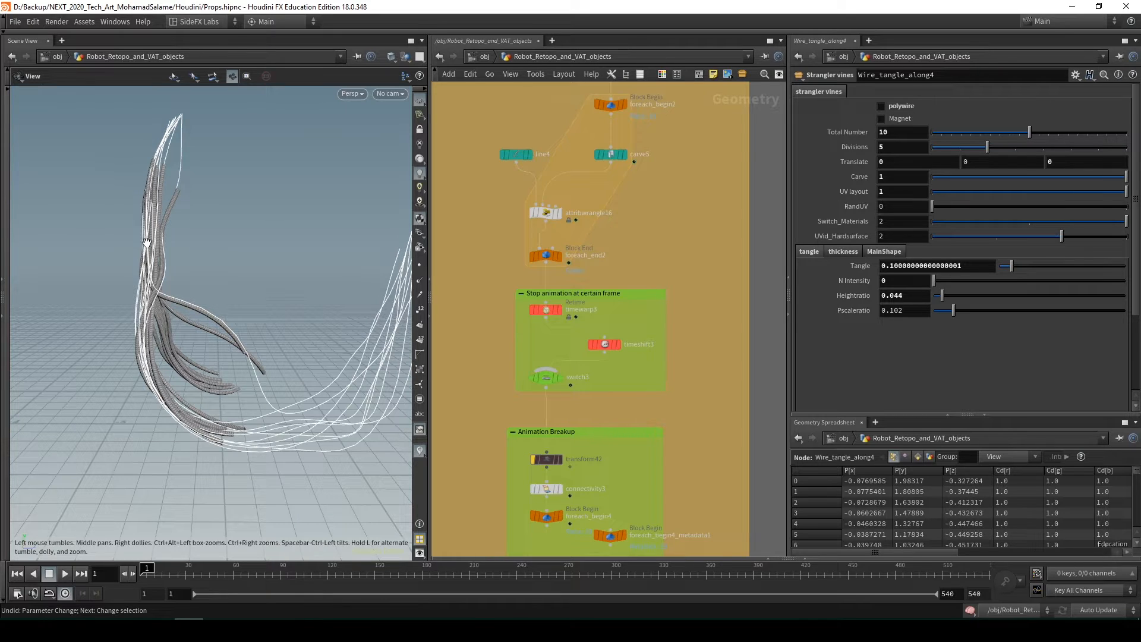
{"action": "left_click_drag", "start_coordinate": [206, 429], "coordinate": [371, 269]}
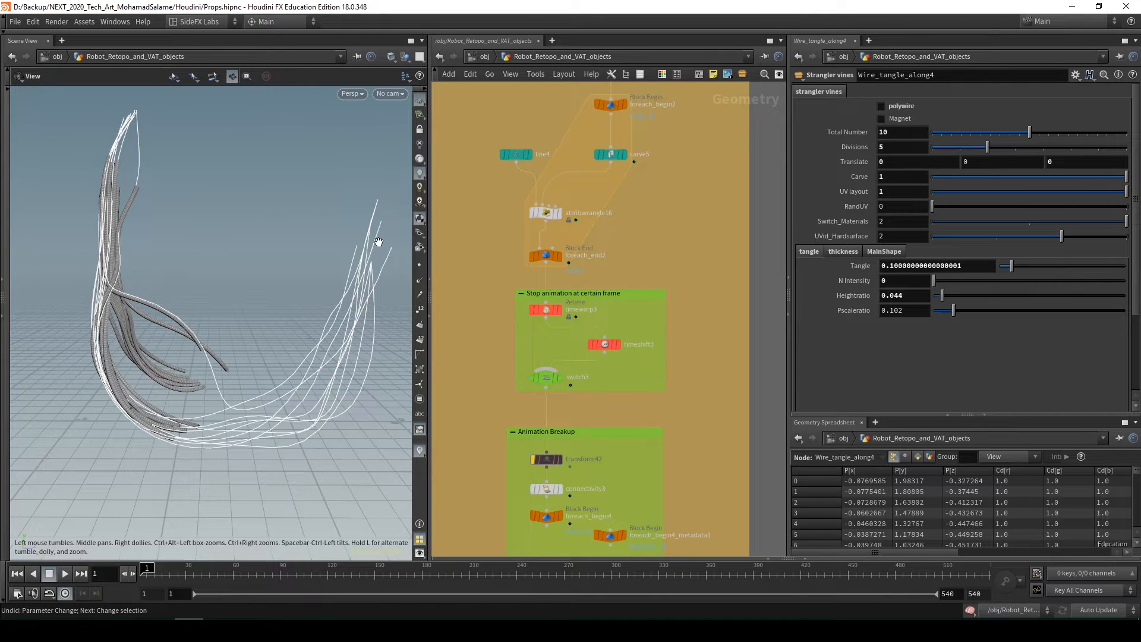
{"action": "scroll", "coordinate": [674, 436], "scroll_direction": "down", "scroll_amount": 3}
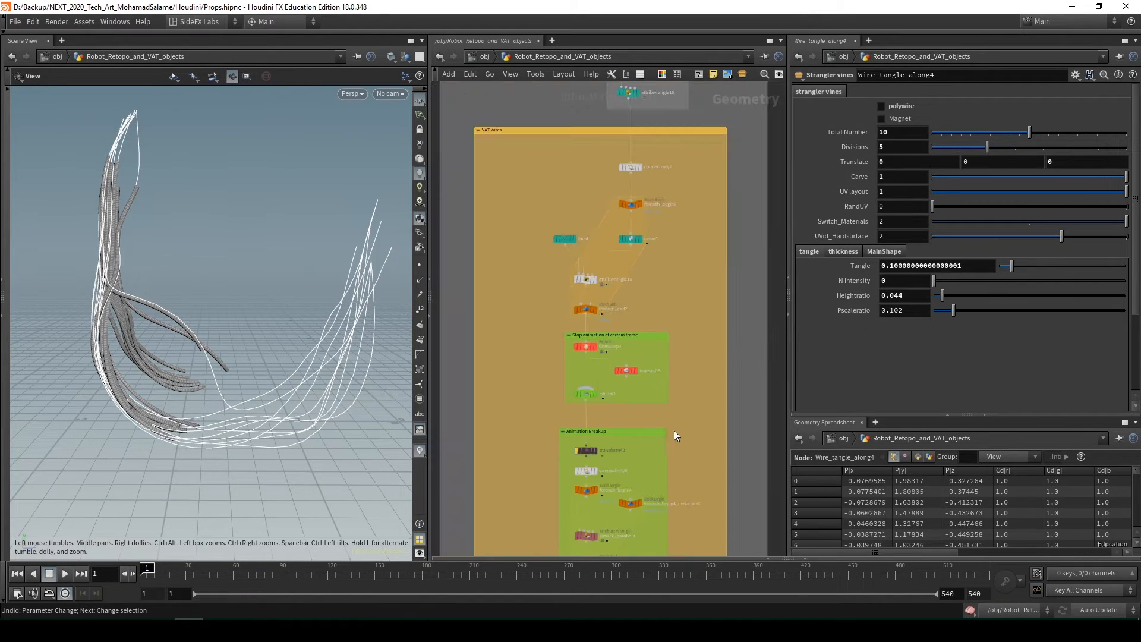
{"action": "left_click_drag", "start_coordinate": [251, 416], "coordinate": [215, 342]}
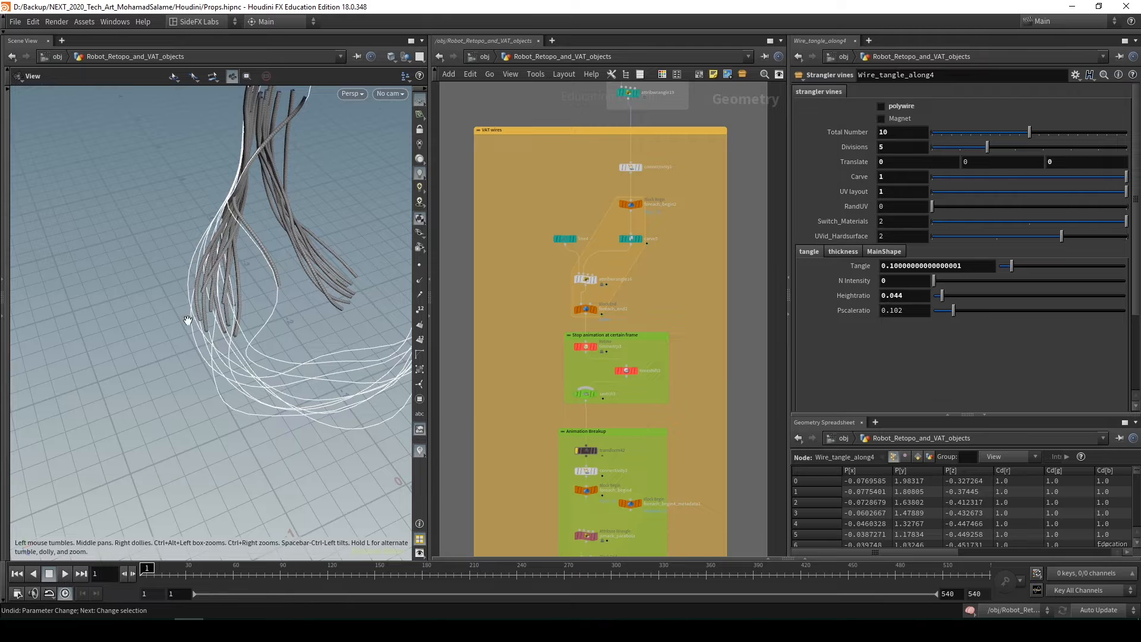
Play the wire growth animation while orbiting around the wires, and return the timeline to frame 1
{"action": "scroll", "coordinate": [716, 442], "scroll_direction": "down", "scroll_amount": 6}
{"action": "middle_click_drag", "start_coordinate": [719, 448], "coordinate": [674, 214]}
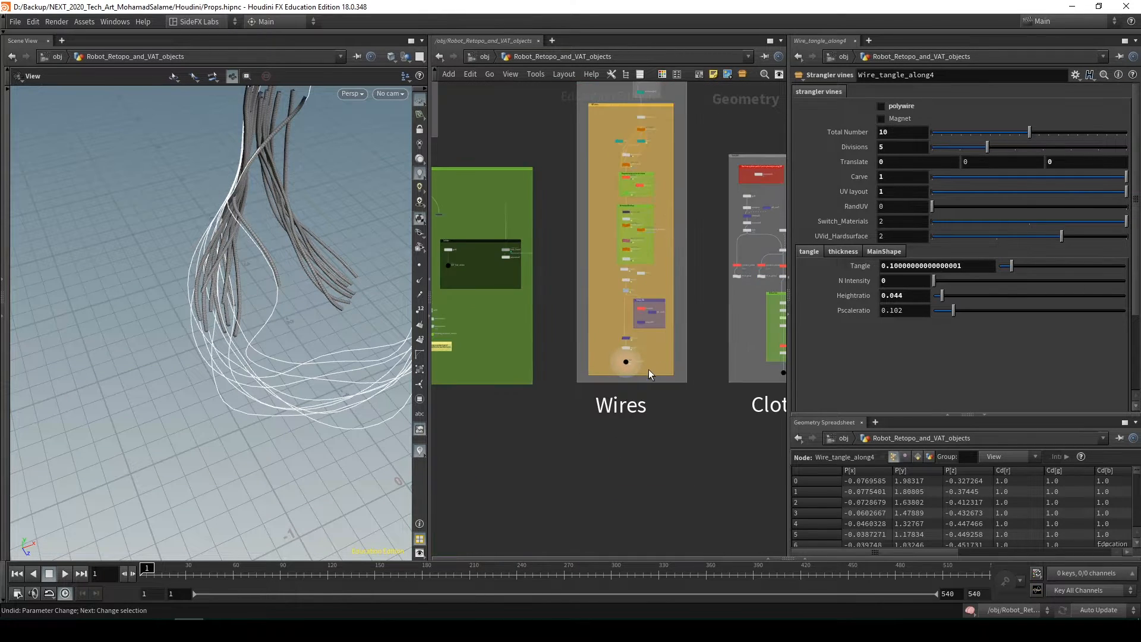
{"action": "scroll", "coordinate": [646, 369], "scroll_direction": "up", "scroll_amount": 5}
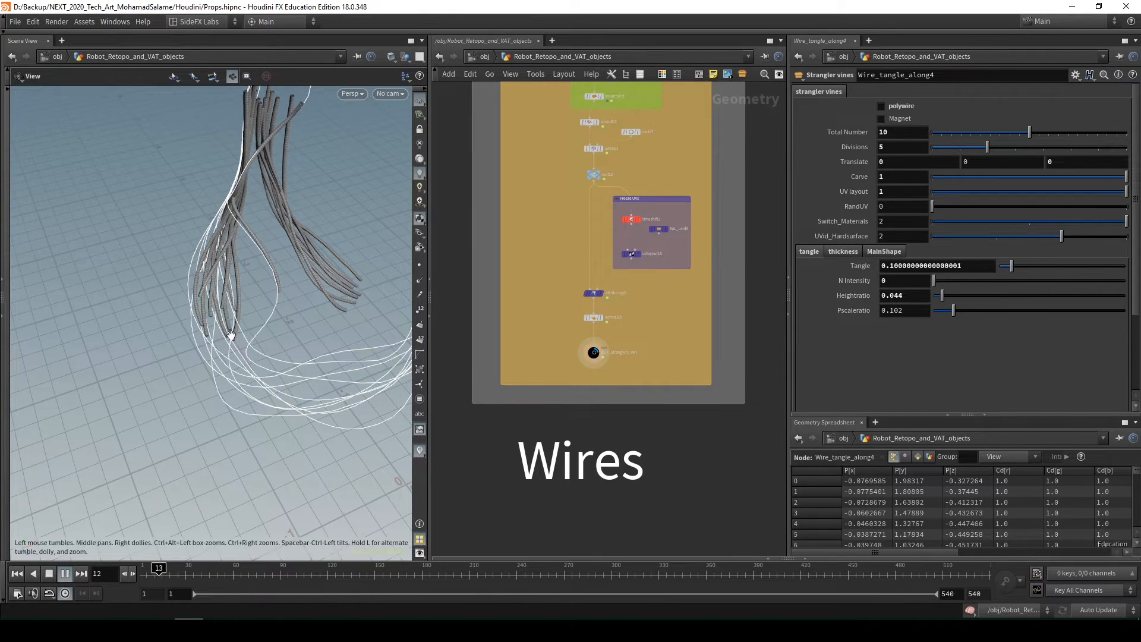
{"action": "mouse_move", "coordinate": [238, 358]}
{"action": "left_mouse_down"}
{"action": "mouse_move", "coordinate": [224, 376]}
{"action": "mouse_move", "coordinate": [232, 377]}
{"action": "left_mouse_up"}
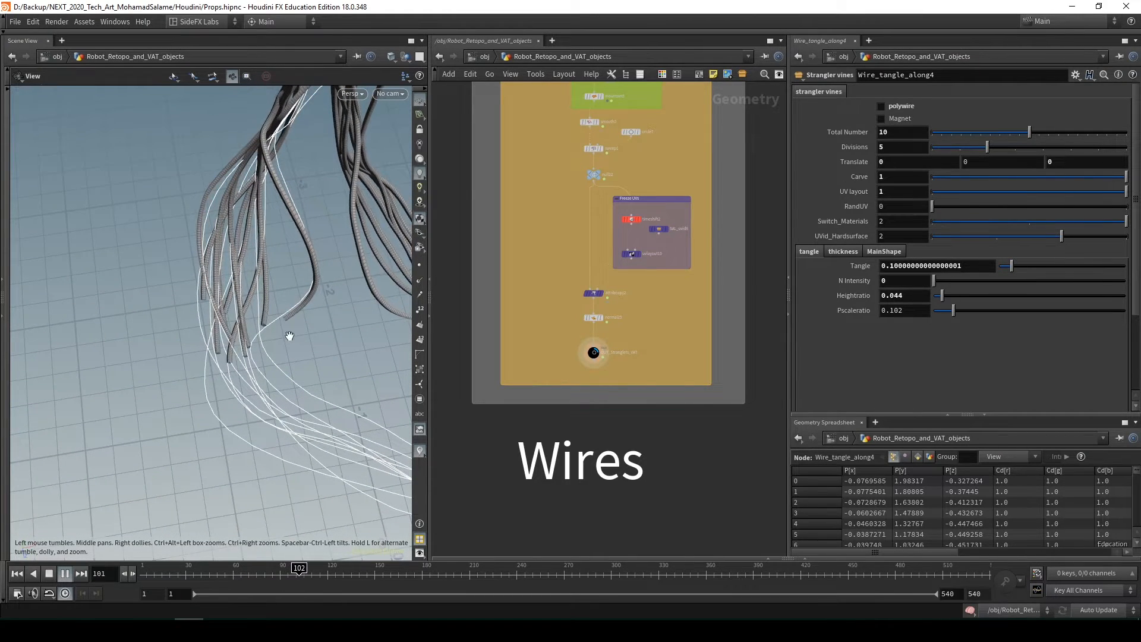
{"action": "left_click_drag", "start_coordinate": [282, 303], "coordinate": [341, 341]}
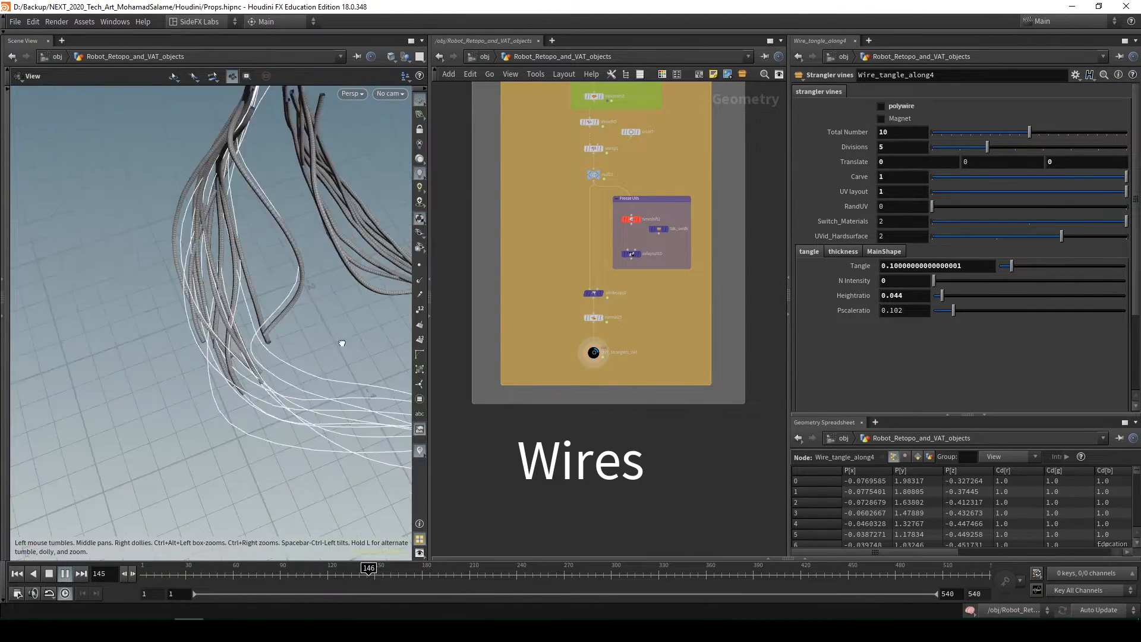
{"action": "right_click_drag", "start_coordinate": [341, 341], "coordinate": [359, 315]}
{"action": "left_click_drag", "start_coordinate": [359, 316], "coordinate": [248, 334]}
{"action": "left_click", "coordinate": [21, 575]}
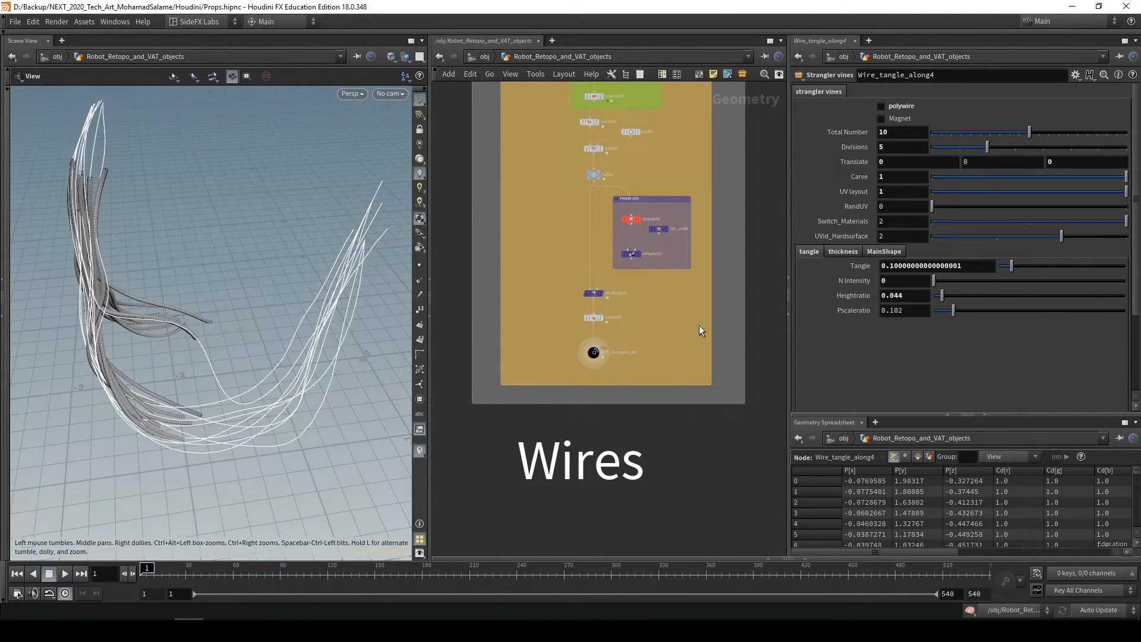
Return to the group that makes the wires' main shape and go inside the Wire_tangle_along4 node
{"action": "scroll", "coordinate": [699, 325], "scroll_direction": "down", "scroll_amount": 3}
{"action": "middle_click_drag", "start_coordinate": [698, 325], "coordinate": [631, 505]}
{"action": "scroll", "coordinate": [644, 332], "scroll_direction": "down", "scroll_amount": 2}
{"action": "middle_click_drag", "start_coordinate": [645, 333], "coordinate": [637, 513]}
{"action": "scroll", "coordinate": [597, 321], "scroll_direction": "up", "scroll_amount": 5}
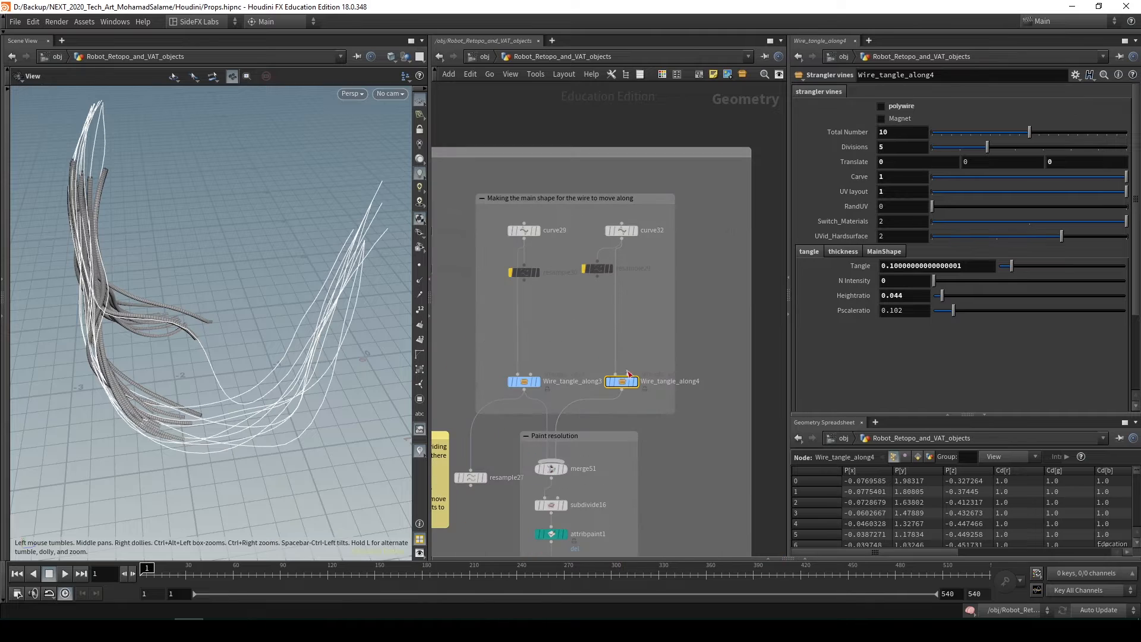
{"action": "middle_click_drag", "start_coordinate": [622, 395], "coordinate": [512, 372]}
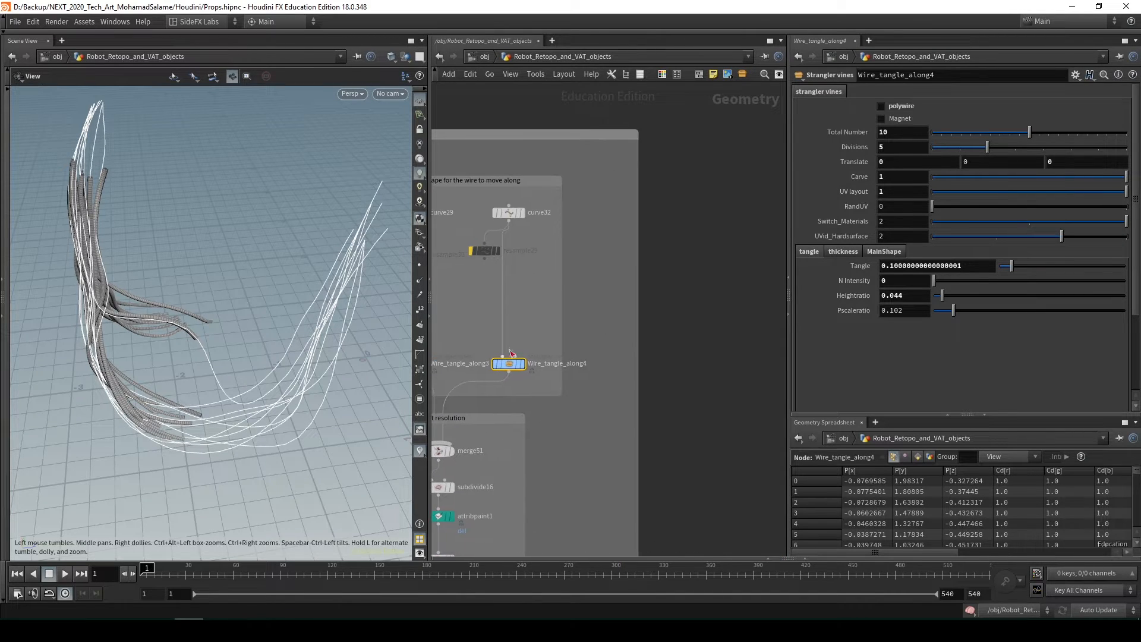
{"action": "left_click_drag", "start_coordinate": [511, 365], "coordinate": [517, 364]}
{"action": "middle_click_drag", "start_coordinate": [544, 337], "coordinate": [610, 328]}
{"action": "double_click", "coordinate": [581, 355]}
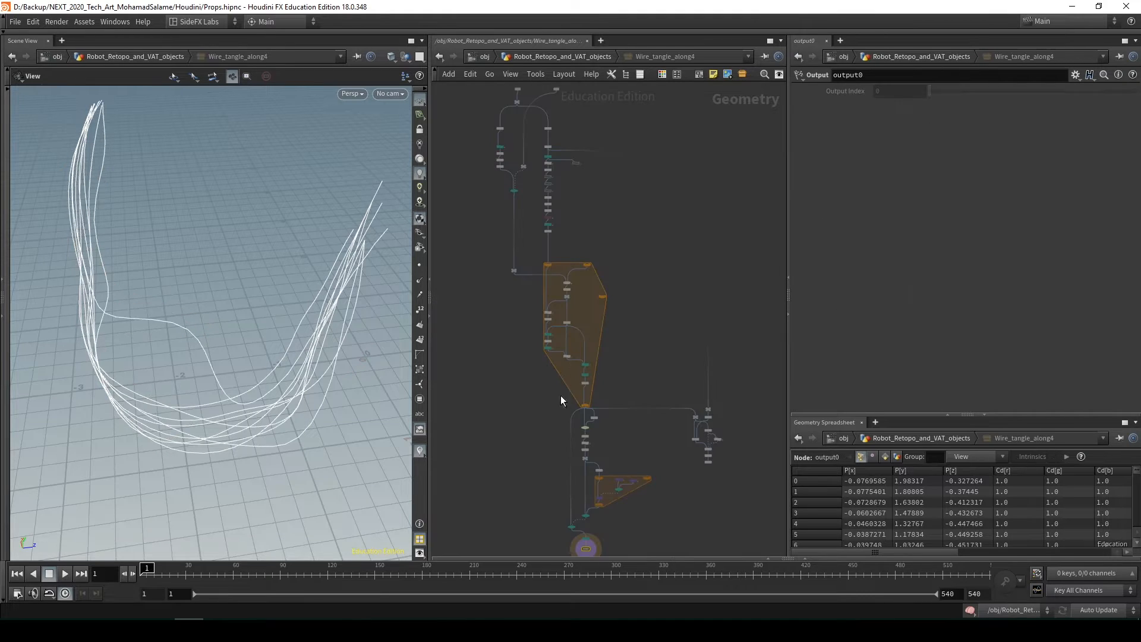
Examine the internal network of Wire_tangle_along4 down to its output and go back up to the parent network
{"action": "scroll", "coordinate": [637, 322], "scroll_direction": "down", "scroll_amount": 2}
{"action": "scroll", "coordinate": [623, 449], "scroll_direction": "up", "scroll_amount": 4}
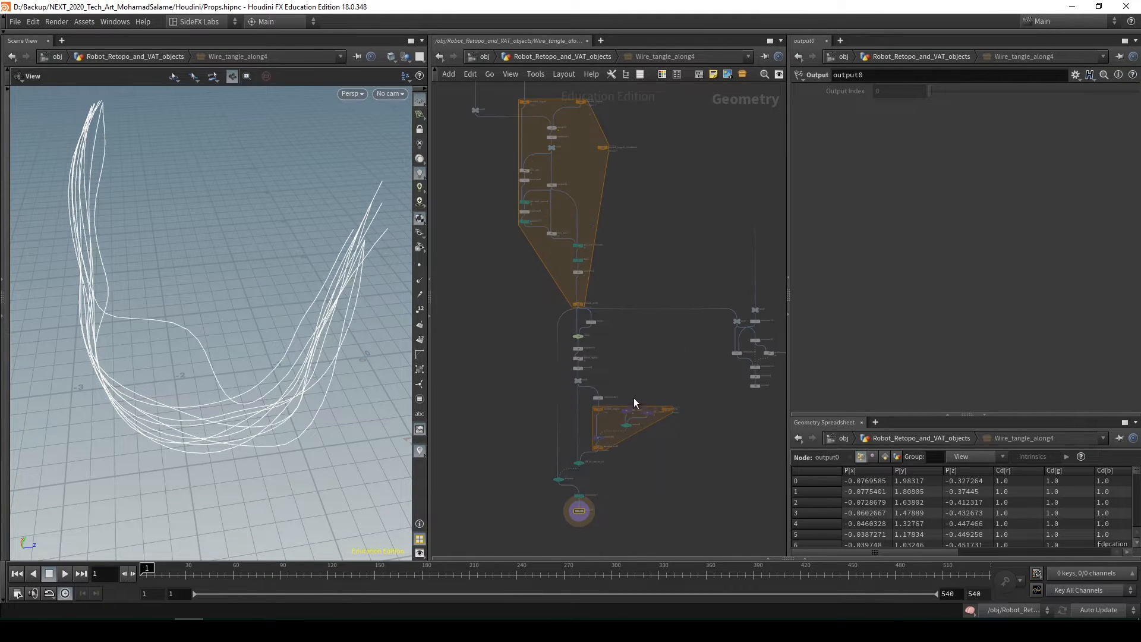
{"action": "middle_click_drag", "start_coordinate": [636, 378], "coordinate": [627, 463]}
{"action": "scroll", "coordinate": [627, 462], "scroll_direction": "down", "scroll_amount": 2}
{"action": "middle_click_drag", "start_coordinate": [628, 408], "coordinate": [567, 261]}
{"action": "scroll", "coordinate": [589, 308], "scroll_direction": "down", "scroll_amount": 1}
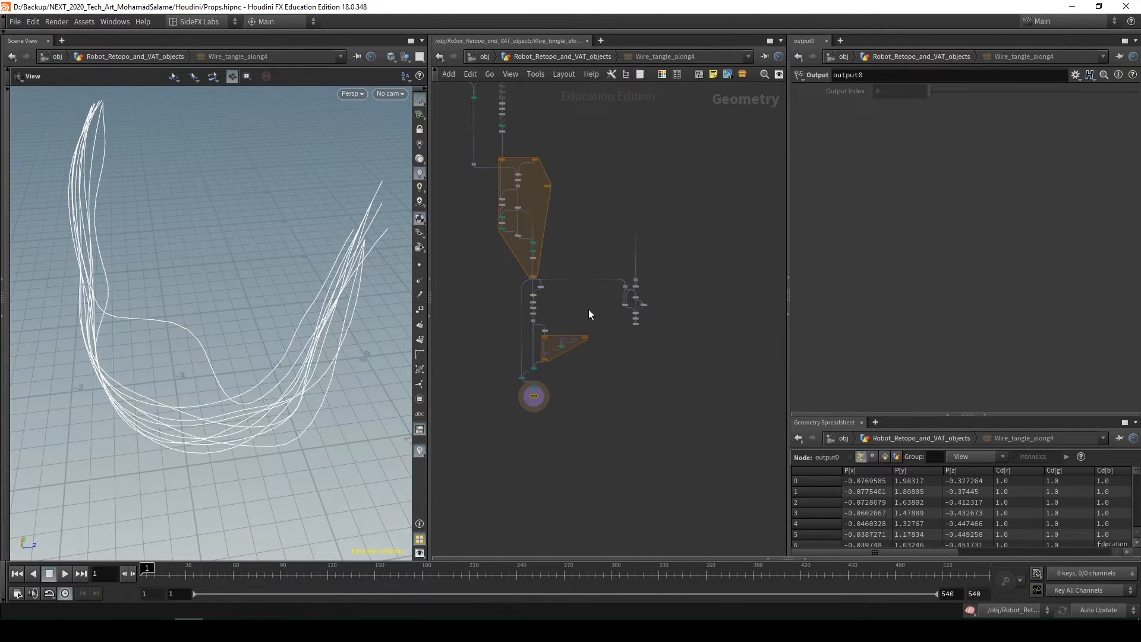
{"action": "scroll", "coordinate": [589, 308], "scroll_direction": "up", "scroll_amount": 5}
{"action": "middle_click_drag", "start_coordinate": [500, 372], "coordinate": [588, 339]}
{"action": "key", "text": "u"}
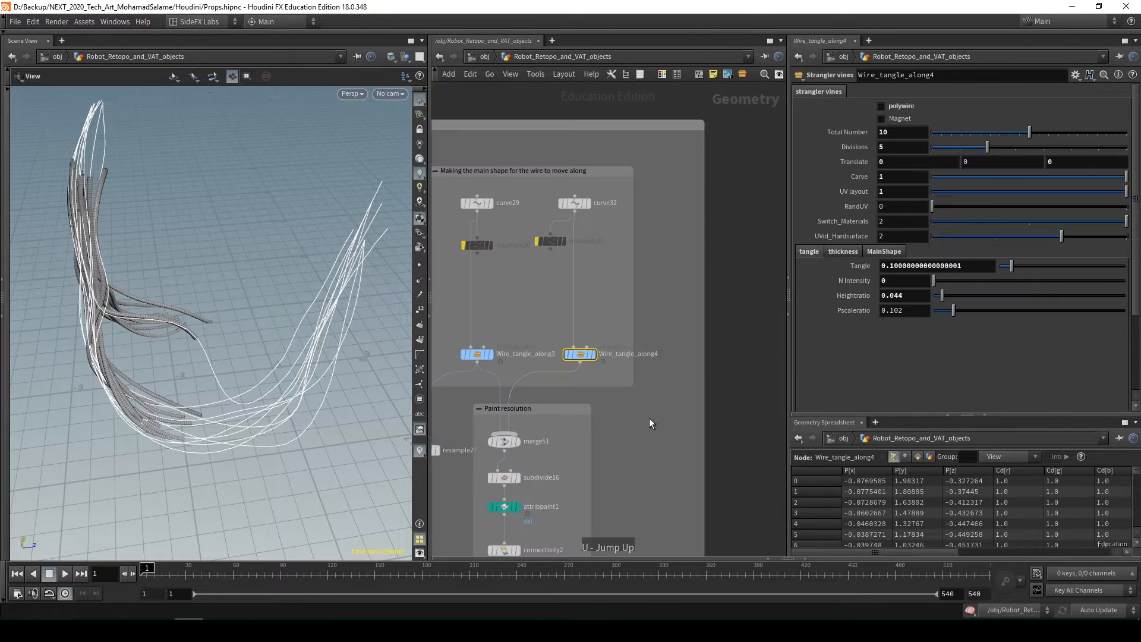
Display OUT_Cloth_VAT at the end of the Cloth section, play the cloth simulation and return to frame 1
{"action": "scroll", "coordinate": [665, 409], "scroll_direction": "down", "scroll_amount": 4}
{"action": "middle_click_drag", "start_coordinate": [683, 416], "coordinate": [601, 288]}
{"action": "scroll", "coordinate": [659, 348], "scroll_direction": "down", "scroll_amount": 2}
{"action": "middle_click_drag", "start_coordinate": [663, 351], "coordinate": [591, 171]}
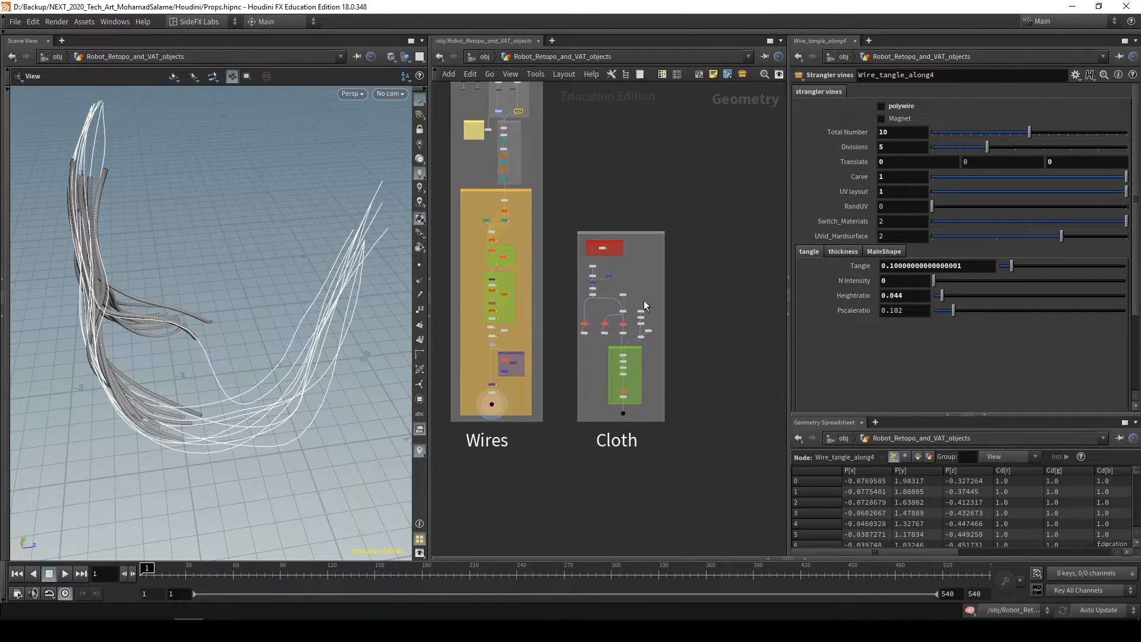
{"action": "scroll", "coordinate": [626, 412], "scroll_direction": "up", "scroll_amount": 4}
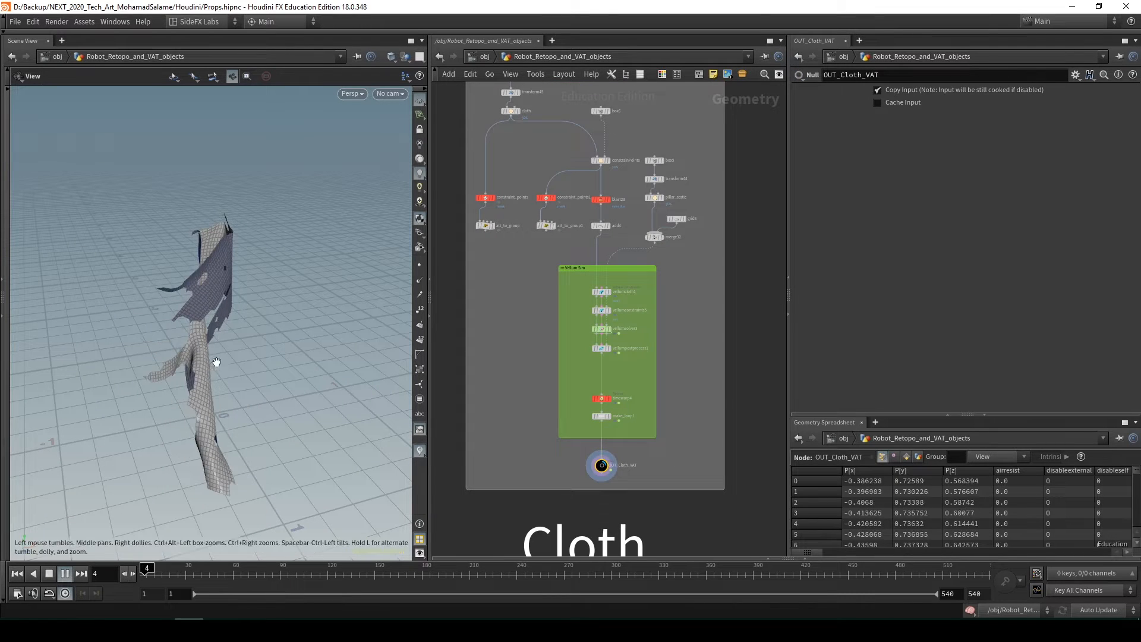
{"action": "left_click", "coordinate": [19, 575]}
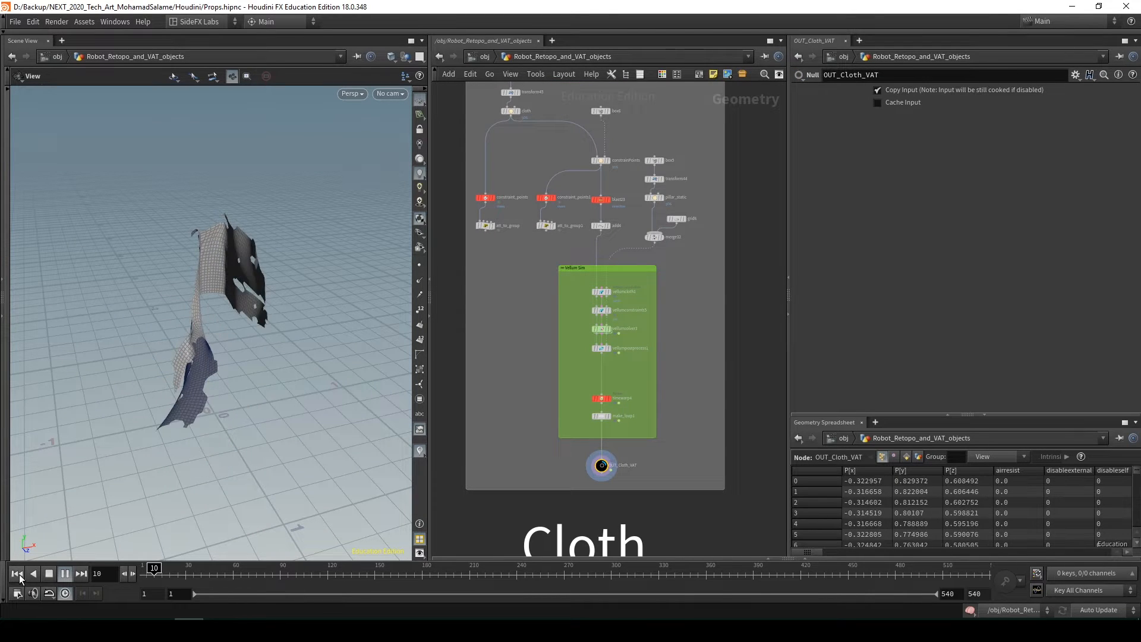
{"action": "left_click", "coordinate": [19, 577]}
Display grid9 at the start of the Cloth section and show its parameters
{"action": "middle_click_drag", "start_coordinate": [480, 339], "coordinate": [544, 476]}
{"action": "middle_click_drag", "start_coordinate": [661, 189], "coordinate": [605, 195]}
{"action": "scroll", "coordinate": [615, 228], "scroll_direction": "up", "scroll_amount": 3}
{"action": "left_click", "coordinate": [560, 206]}
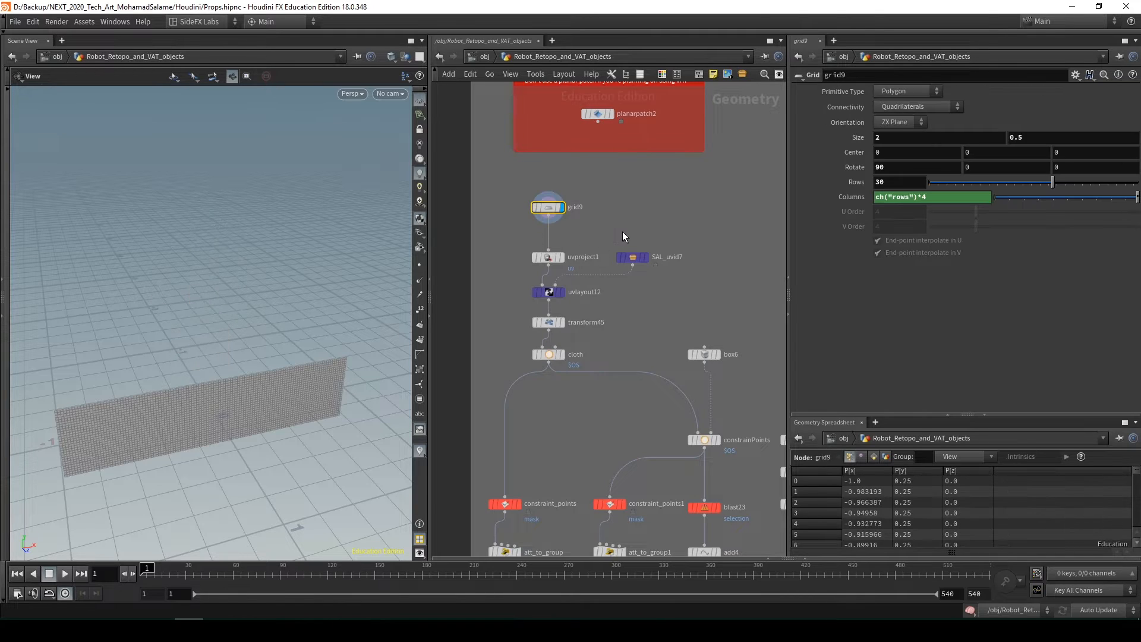
Display the add4 node just above the Vellum Sim group and orbit around the torn cloth shape
{"action": "middle_click_drag", "start_coordinate": [615, 326], "coordinate": [613, 239]}
{"action": "scroll", "coordinate": [613, 238], "scroll_direction": "down", "scroll_amount": 1}
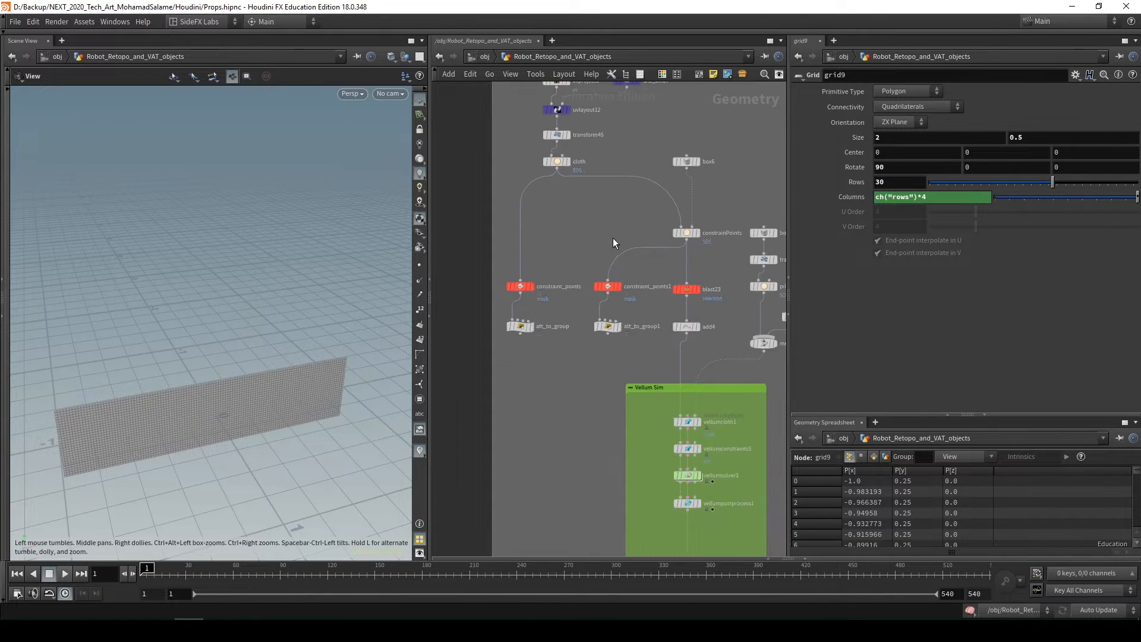
{"action": "middle_click_drag", "start_coordinate": [663, 372], "coordinate": [615, 358]}
{"action": "left_click", "coordinate": [649, 311]}
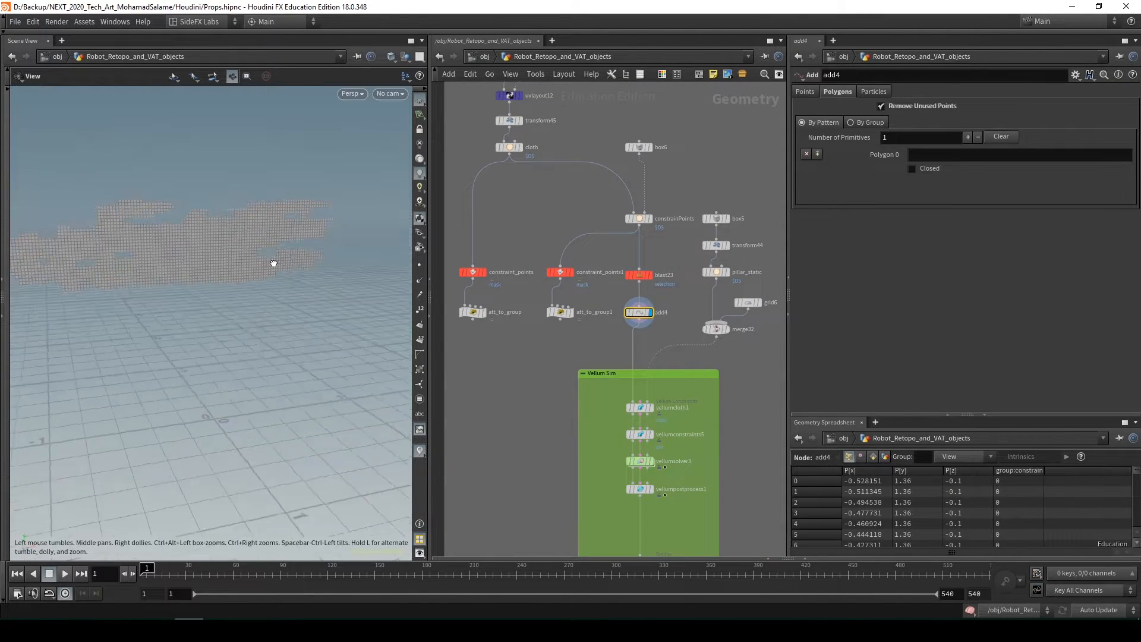
{"action": "scroll", "coordinate": [232, 224], "scroll_direction": "down", "scroll_amount": 2}
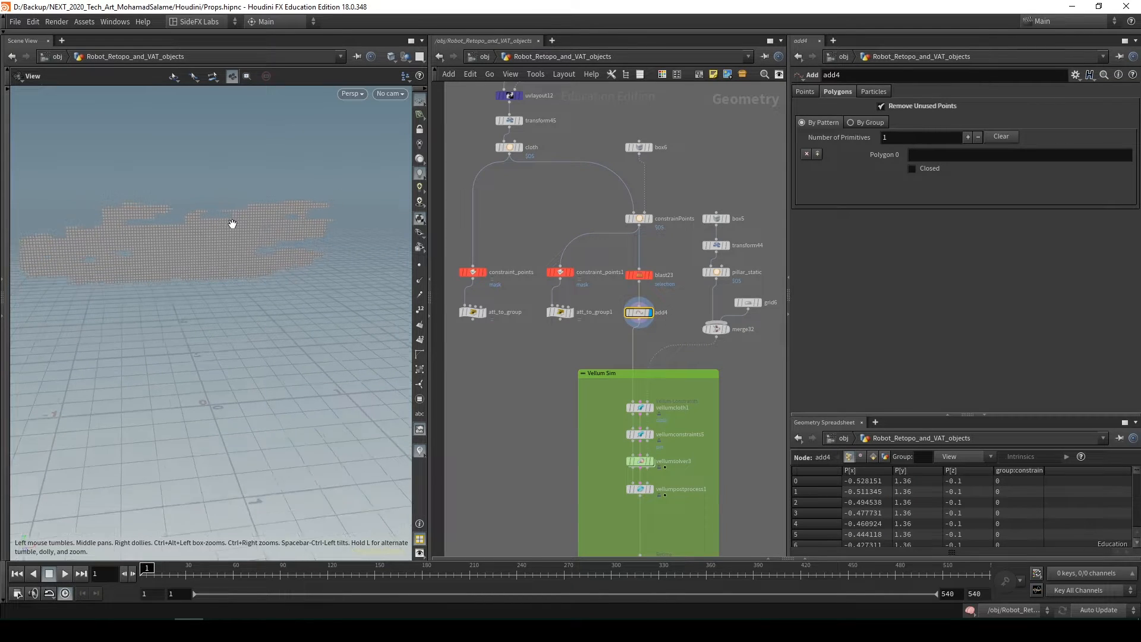
Display vellumpostprocess1 in the Vellum Sim group, orbit around the cloth and pillar, and view the remaining nodes to OUT_Cloth_VAT
{"action": "middle_click_drag", "start_coordinate": [705, 389], "coordinate": [658, 293]}
{"action": "scroll", "coordinate": [658, 293], "scroll_direction": "down", "scroll_amount": 2}
{"action": "scroll", "coordinate": [609, 356], "scroll_direction": "up", "scroll_amount": 3}
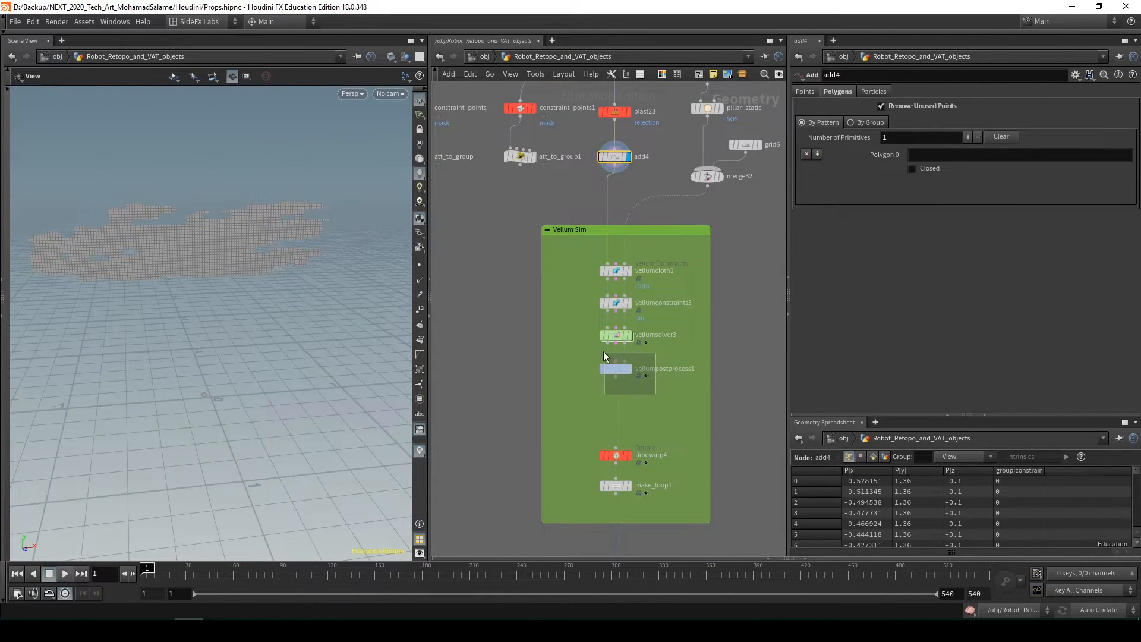
{"action": "left_click", "coordinate": [604, 356]}
{"action": "left_click_drag", "start_coordinate": [255, 261], "coordinate": [226, 249]}
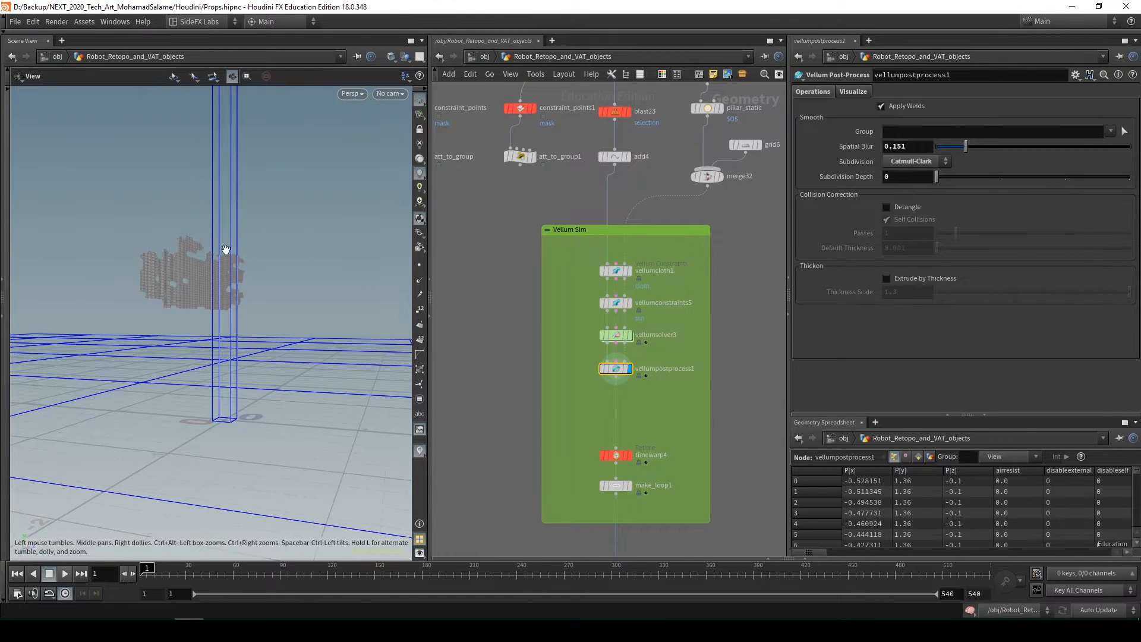
{"action": "middle_click_drag", "start_coordinate": [658, 526], "coordinate": [660, 419]}
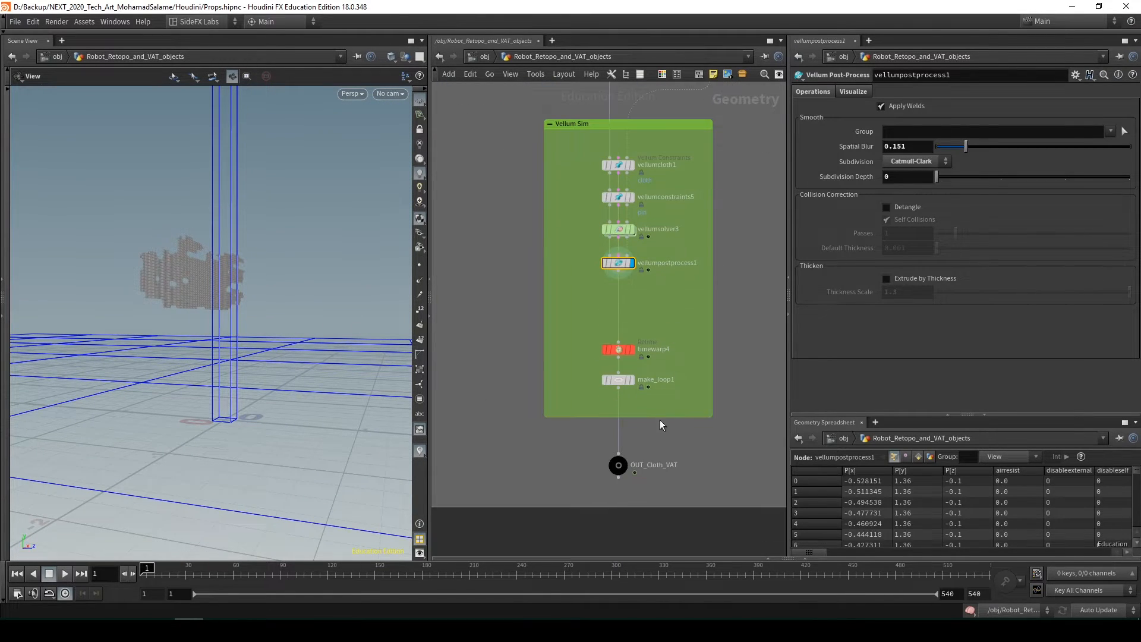
Display make_loop1 in the Vellum Sim group, show vellumsolver3's wind and friction parameters, and orbit around the cloth
{"action": "left_click", "coordinate": [631, 380]}
{"action": "left_click_drag", "start_coordinate": [206, 301], "coordinate": [154, 377]}
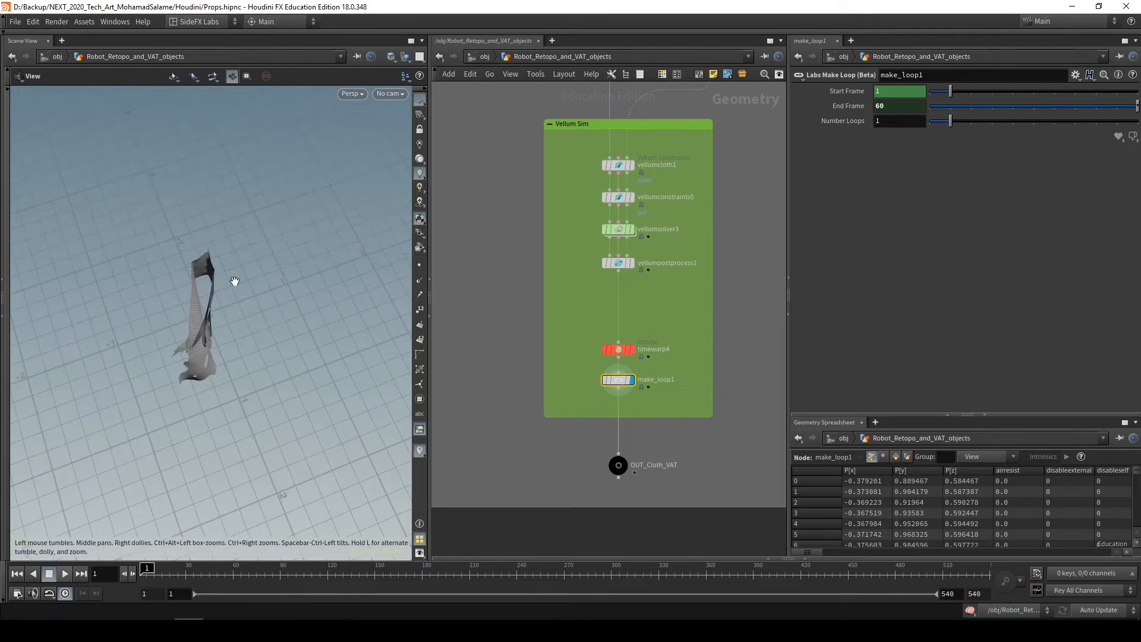
{"action": "middle_click_drag", "start_coordinate": [654, 254], "coordinate": [657, 290]}
{"action": "left_click", "coordinate": [600, 259]}
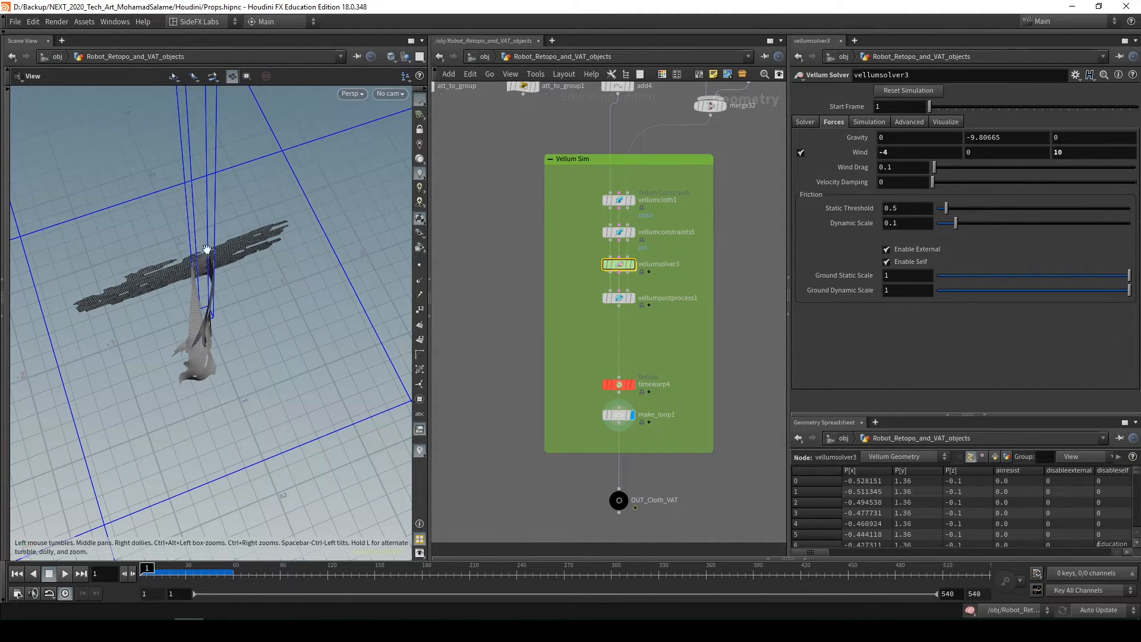
{"action": "left_click_drag", "start_coordinate": [242, 356], "coordinate": [280, 416]}
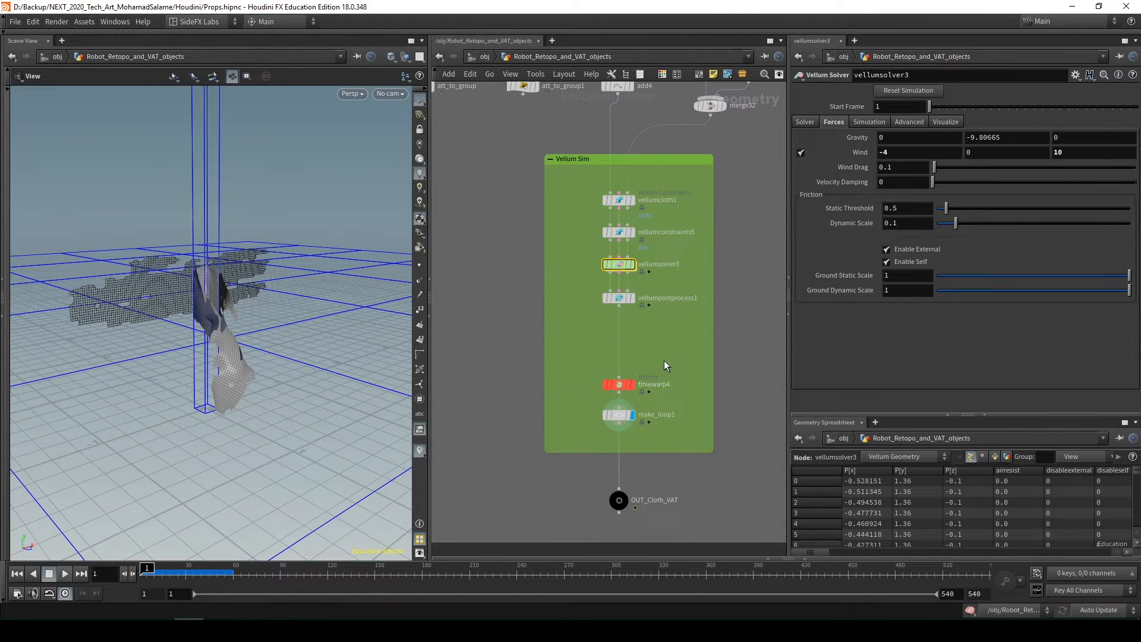
Show the retime parameters of timewarp4 and orbit around the cloth, ending with make_loop1's loop parameters
{"action": "left_click", "coordinate": [619, 384]}
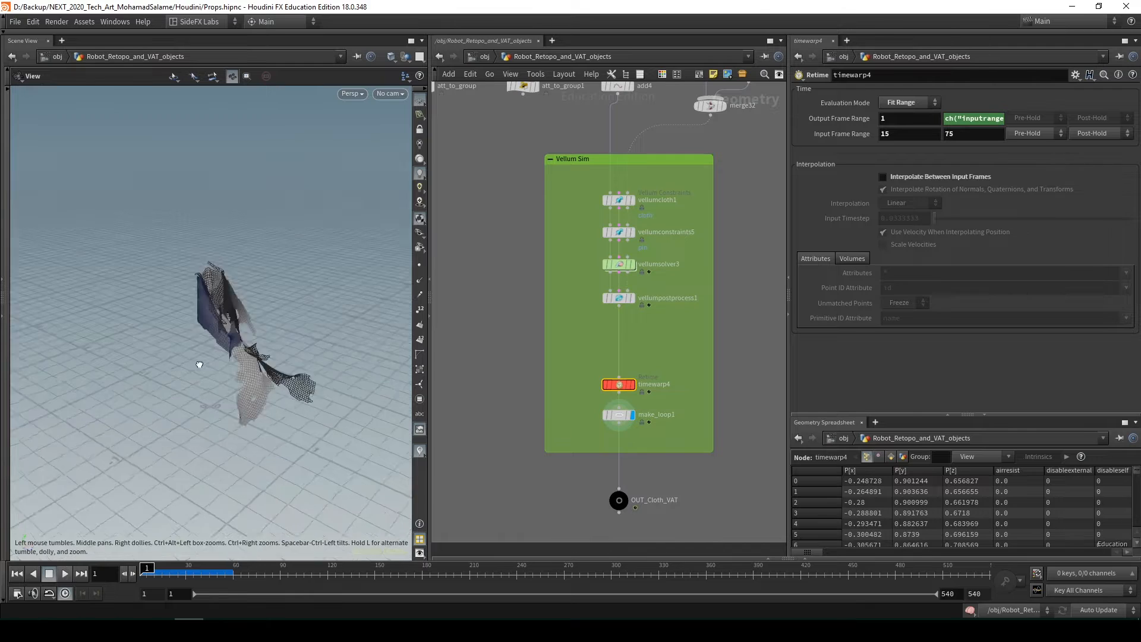
{"action": "left_click_drag", "start_coordinate": [200, 365], "coordinate": [276, 372]}
{"action": "left_click_drag", "start_coordinate": [306, 324], "coordinate": [232, 441]}
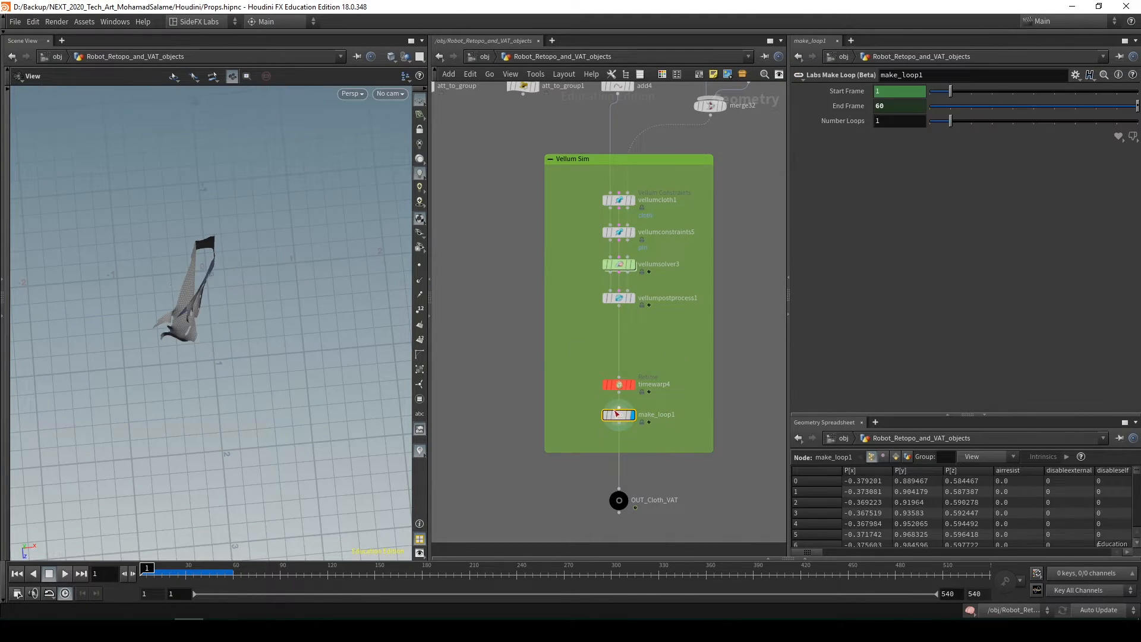
Select OUT_Cloth_VAT below the Vellum Sim group and set it as the displayed node
{"action": "left_click", "coordinate": [617, 500]}
{"action": "middle_click_drag", "start_coordinate": [530, 528], "coordinate": [560, 443]}
{"action": "scroll", "coordinate": [560, 443], "scroll_direction": "down", "scroll_amount": 1}
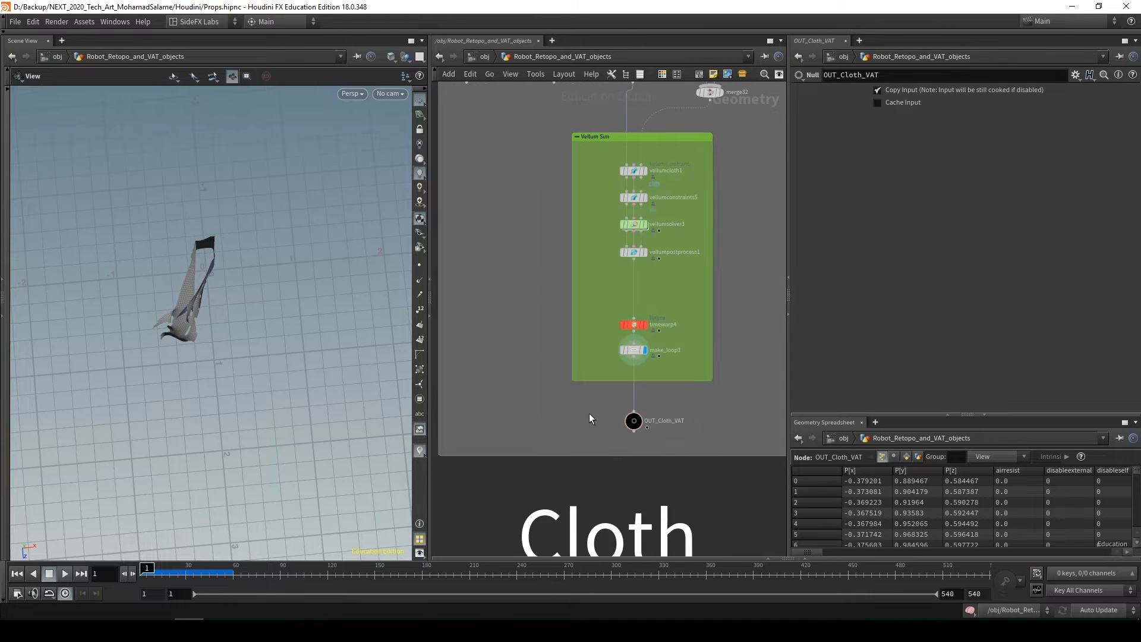
{"action": "left_click_drag", "start_coordinate": [656, 398], "coordinate": [618, 435]}
{"action": "key", "text": "r"}
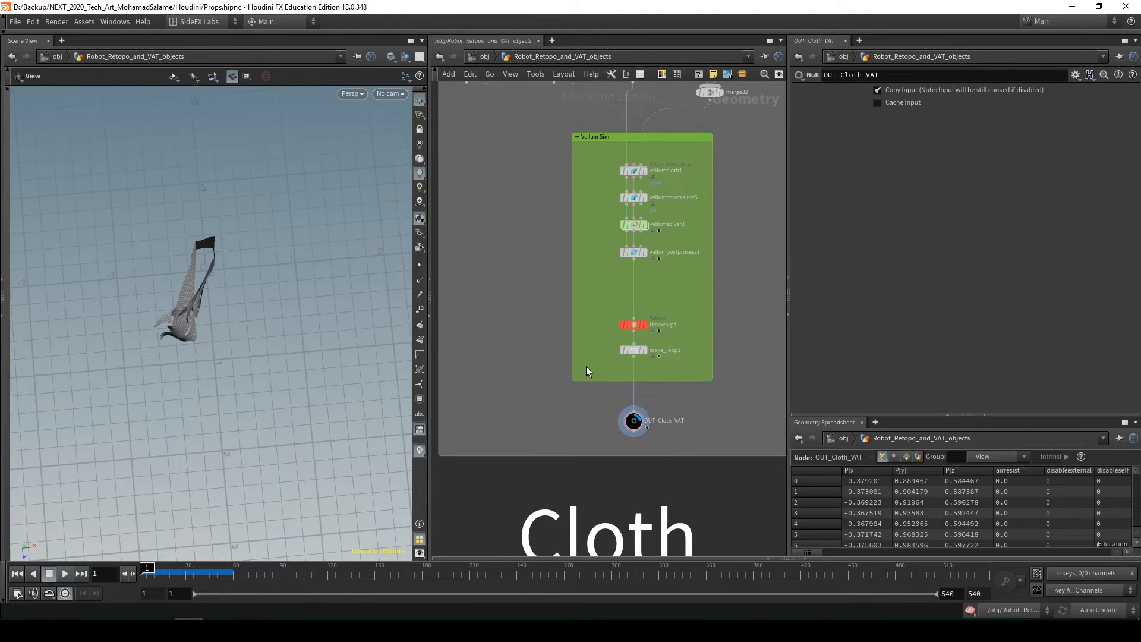
Leave the Robot_Retopo_and_VAT_objects network for the object level and view AutoDopNetwork in the RBD for Robot box
{"action": "key", "text": "u"}
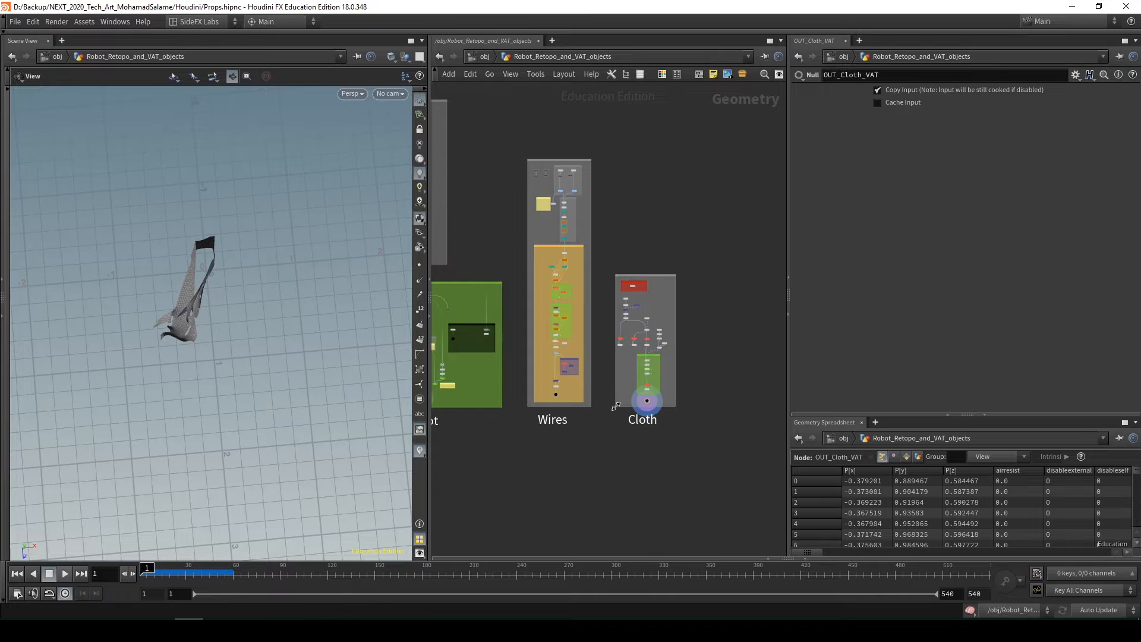
{"action": "scroll", "coordinate": [632, 411], "scroll_direction": "down", "scroll_amount": 5}
{"action": "scroll", "coordinate": [736, 437], "scroll_direction": "up", "scroll_amount": 5}
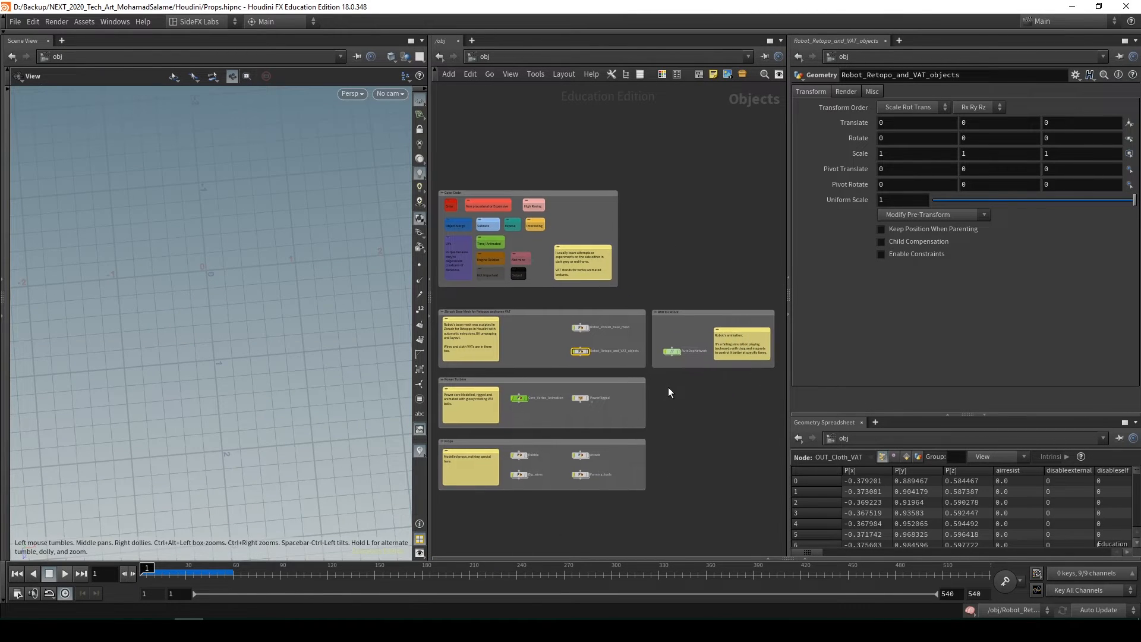
{"action": "left_click", "coordinate": [668, 384]}
{"action": "scroll", "coordinate": [688, 407], "scroll_direction": "down", "scroll_amount": 1}
{"action": "middle_click_drag", "start_coordinate": [688, 407], "coordinate": [698, 381]}
{"action": "scroll", "coordinate": [643, 334], "scroll_direction": "up", "scroll_amount": 1}
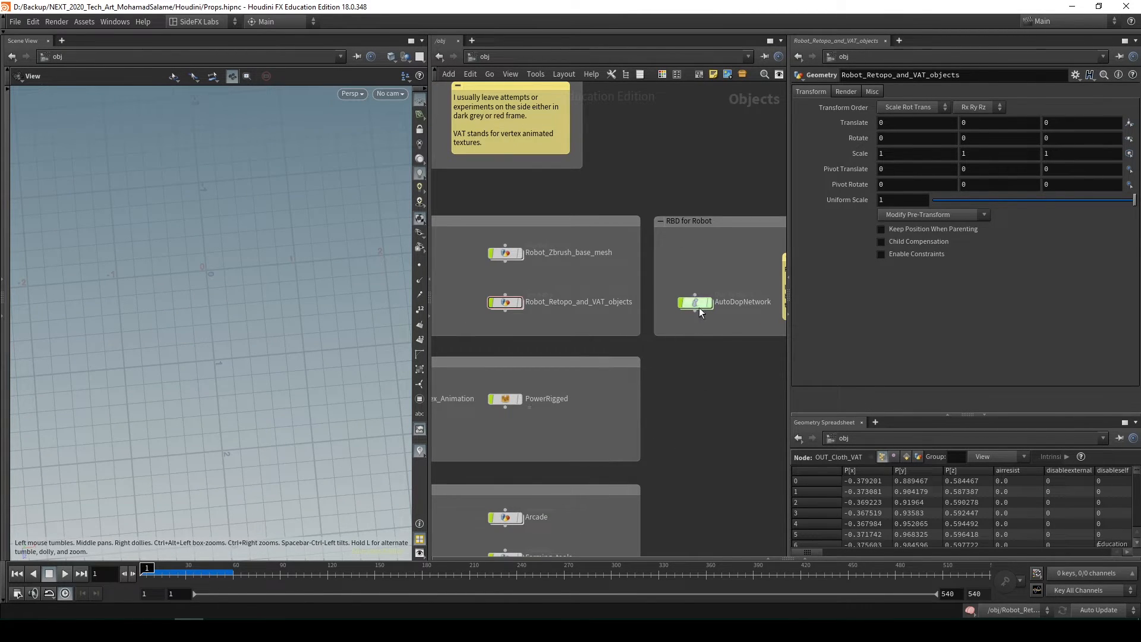
{"action": "middle_click_drag", "start_coordinate": [699, 308], "coordinate": [601, 335]}
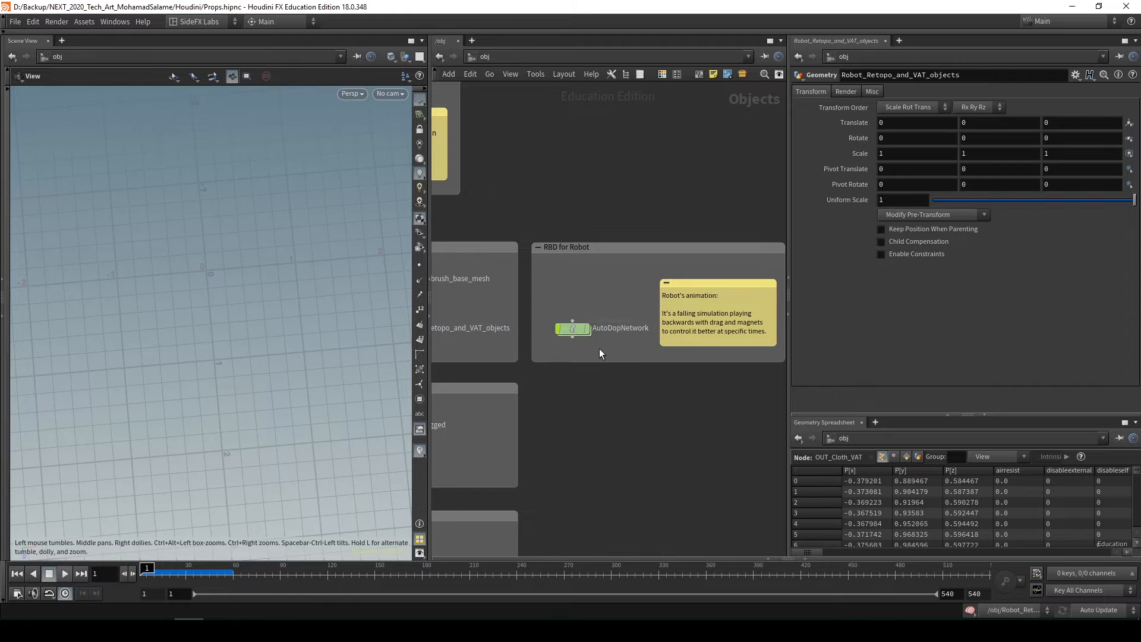
Open AutoDopNetwork, frame the robot in the viewport and orbit around it
{"action": "double_click", "coordinate": [574, 329]}
{"action": "left_click_drag", "start_coordinate": [202, 276], "coordinate": [231, 221]}
{"action": "key", "text": "space+g"}
{"action": "scroll", "coordinate": [607, 425], "scroll_direction": "down", "scroll_amount": 1}
{"action": "scroll", "coordinate": [597, 432], "scroll_direction": "down", "scroll_amount": 2}
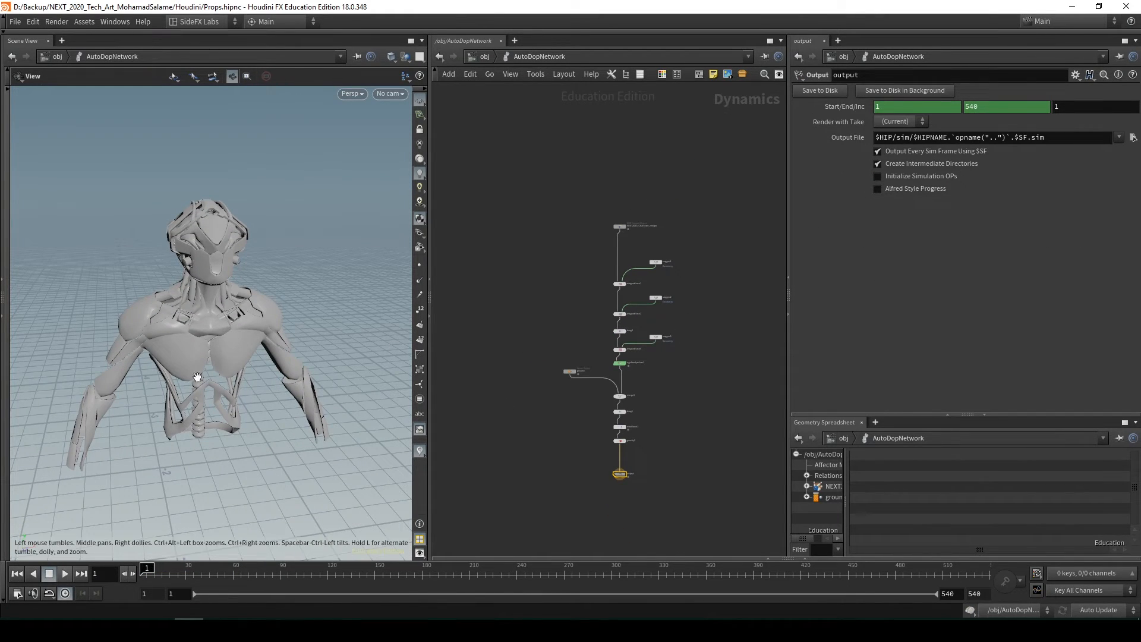
{"action": "left_click_drag", "start_coordinate": [197, 377], "coordinate": [189, 417]}
{"action": "left_click_drag", "start_coordinate": [201, 260], "coordinate": [225, 288]}
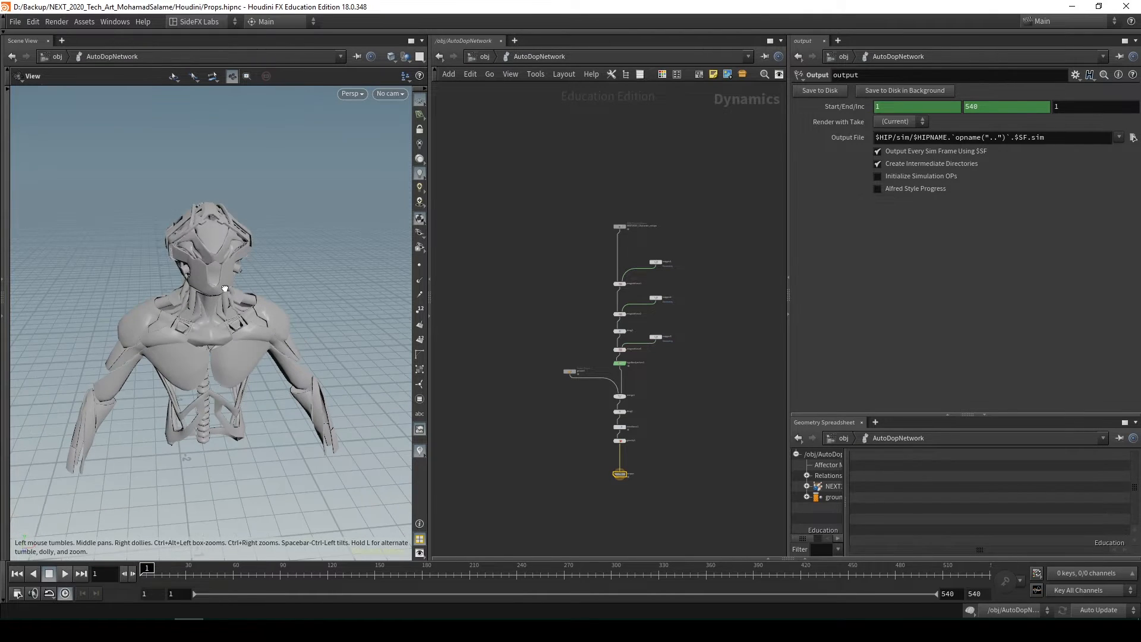
Return to the object level and examine the Zbrush base mesh and Power Turbine boxes with their notes
{"action": "key", "text": "u"}
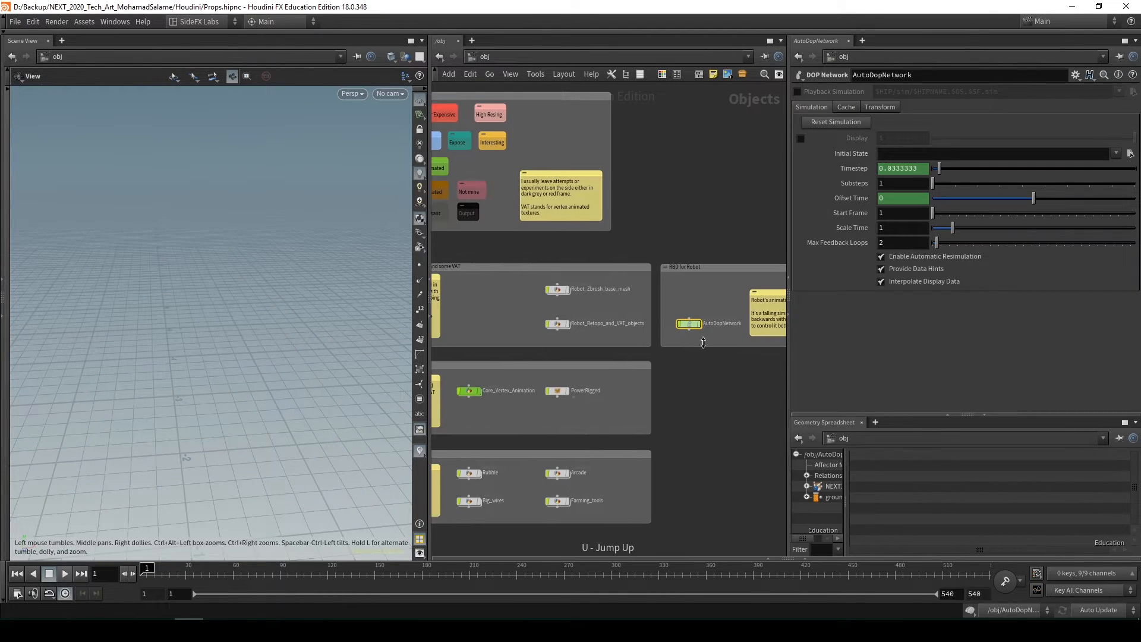
{"action": "scroll", "coordinate": [611, 335], "scroll_direction": "up", "scroll_amount": 3}
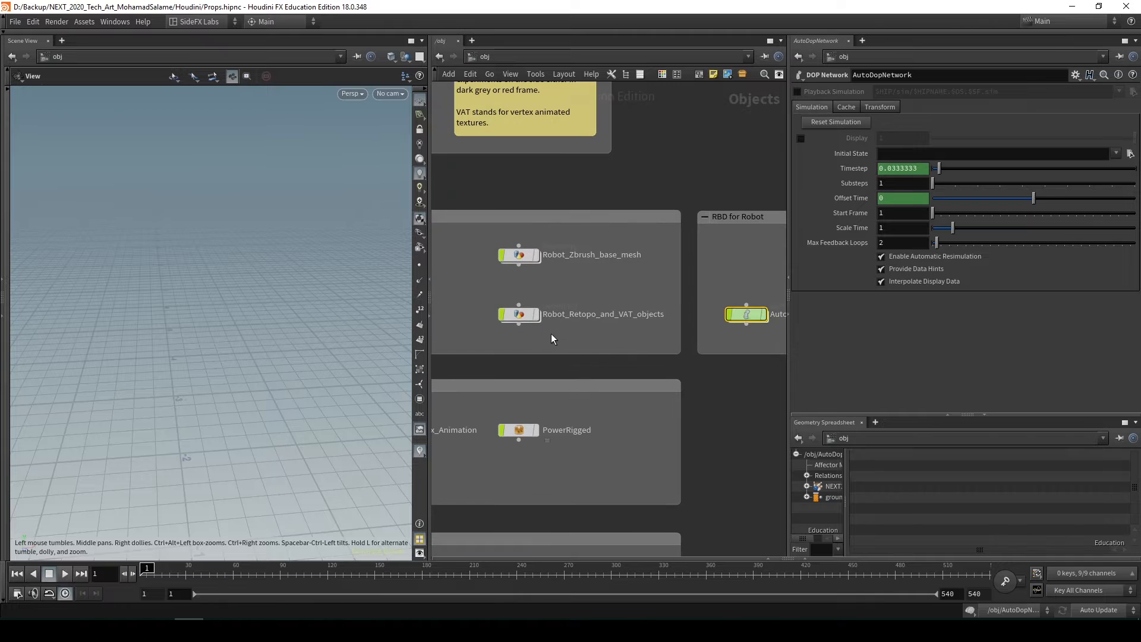
{"action": "left_click_drag", "start_coordinate": [486, 315], "coordinate": [495, 317]}
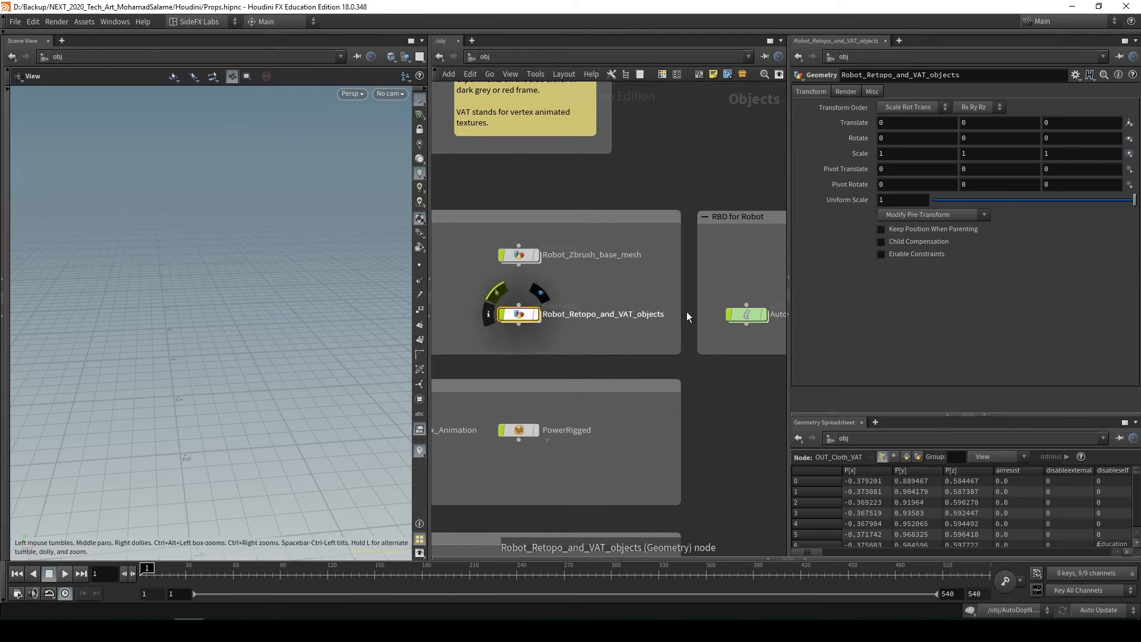
{"action": "scroll", "coordinate": [707, 319], "scroll_direction": "down", "scroll_amount": 4}
{"action": "middle_click_drag", "start_coordinate": [667, 351], "coordinate": [689, 342]}
{"action": "scroll", "coordinate": [509, 372], "scroll_direction": "up", "scroll_amount": 3}
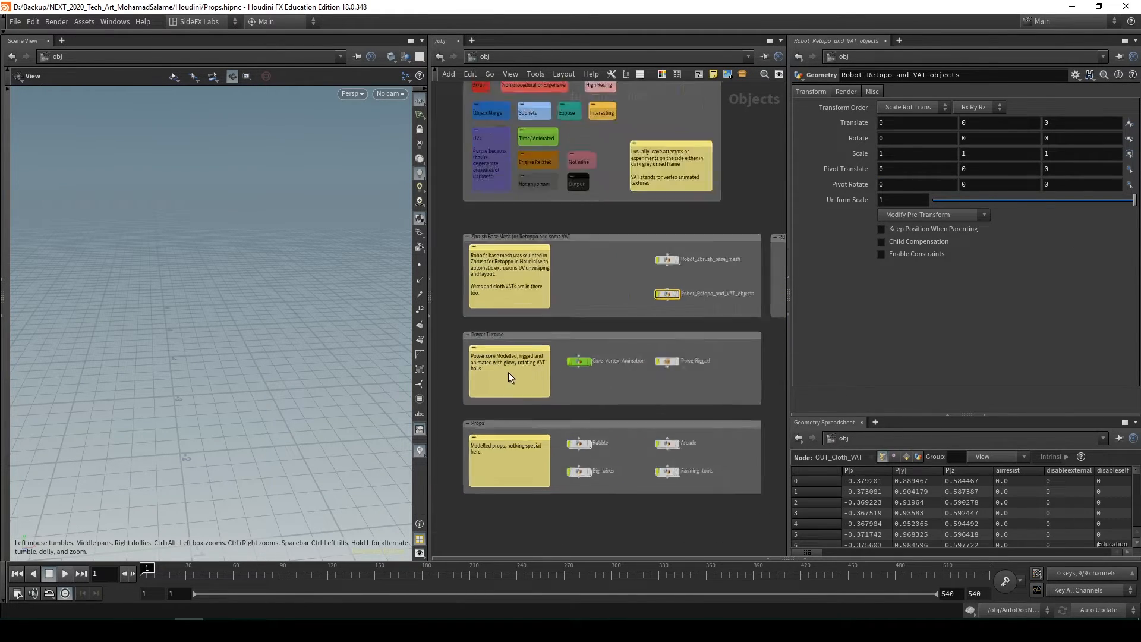
{"action": "scroll", "coordinate": [553, 371], "scroll_direction": "down", "scroll_amount": 1}
{"action": "middle_click_drag", "start_coordinate": [565, 378], "coordinate": [549, 371]}
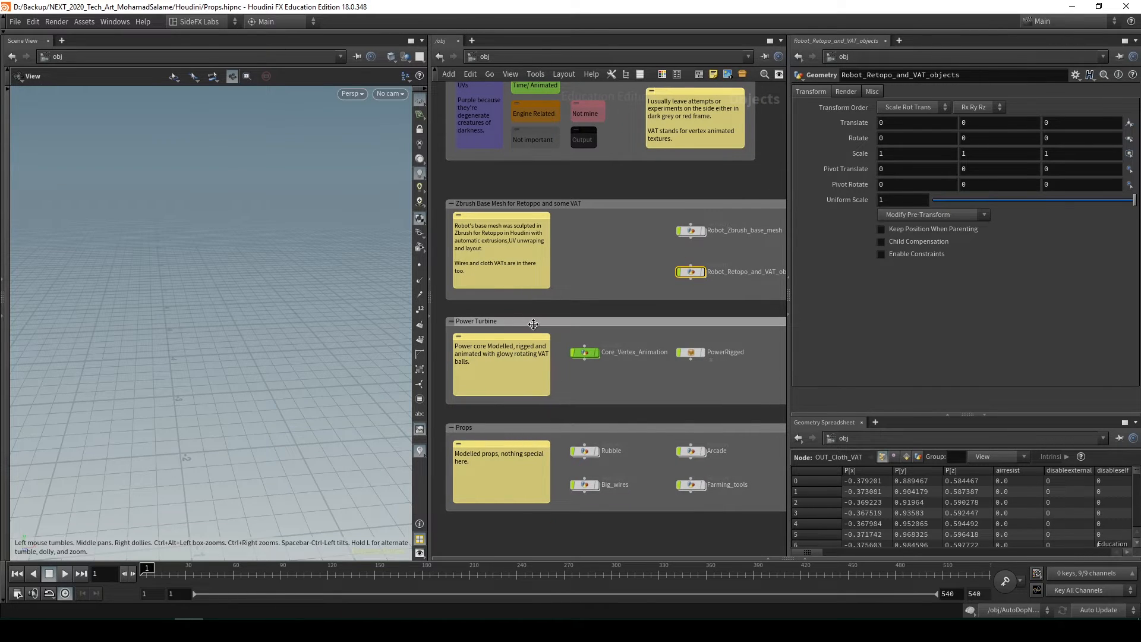
{"action": "scroll", "coordinate": [562, 338], "scroll_direction": "up", "scroll_amount": 3}
{"action": "scroll", "coordinate": [555, 350], "scroll_direction": "down", "scroll_amount": 3}
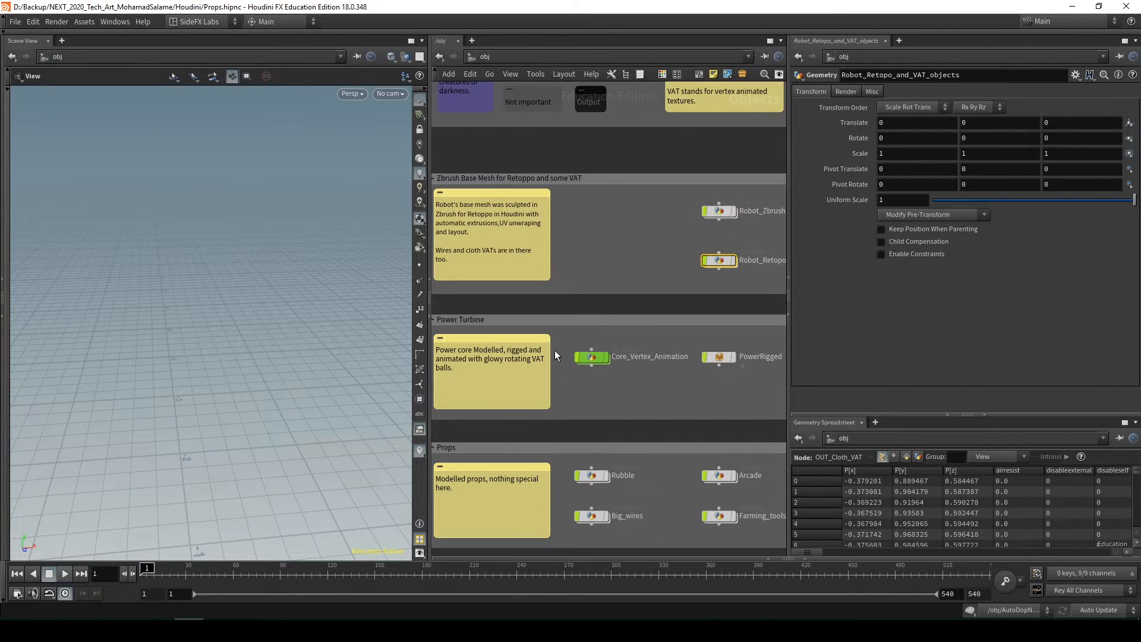
{"action": "scroll", "coordinate": [522, 352], "scroll_direction": "up", "scroll_amount": 3}
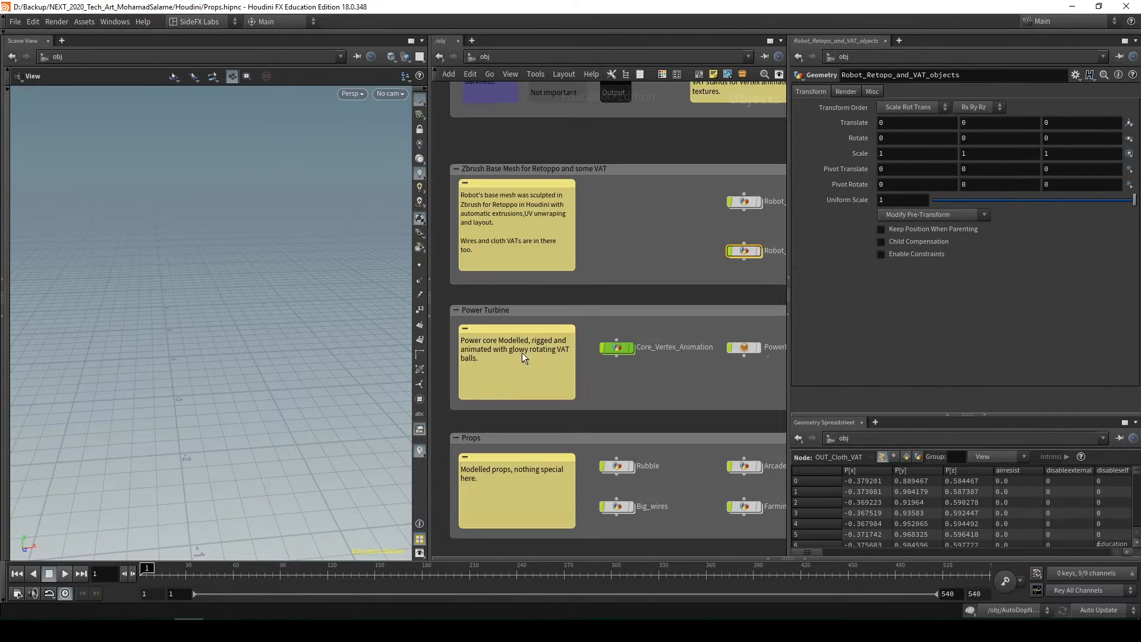
{"action": "scroll", "coordinate": [561, 367], "scroll_direction": "down", "scroll_amount": 4}
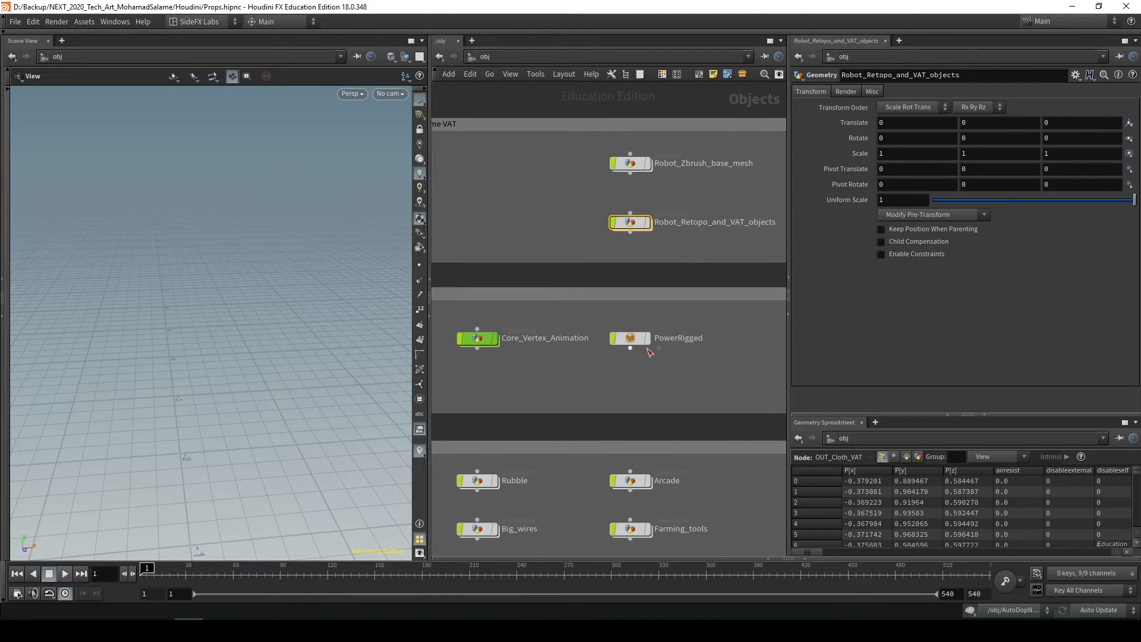
Display PowerRigged, play the turbine animation while orbiting around it, and return to frame 1
{"action": "left_click", "coordinate": [630, 338]}
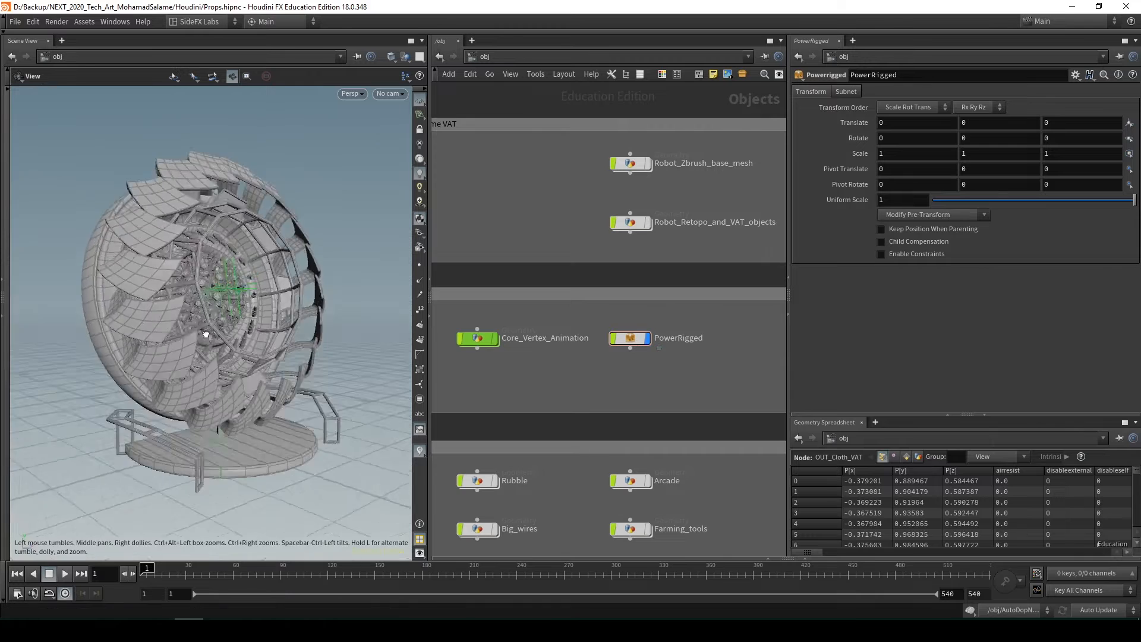
{"action": "left_click_drag", "start_coordinate": [202, 316], "coordinate": [220, 167]}
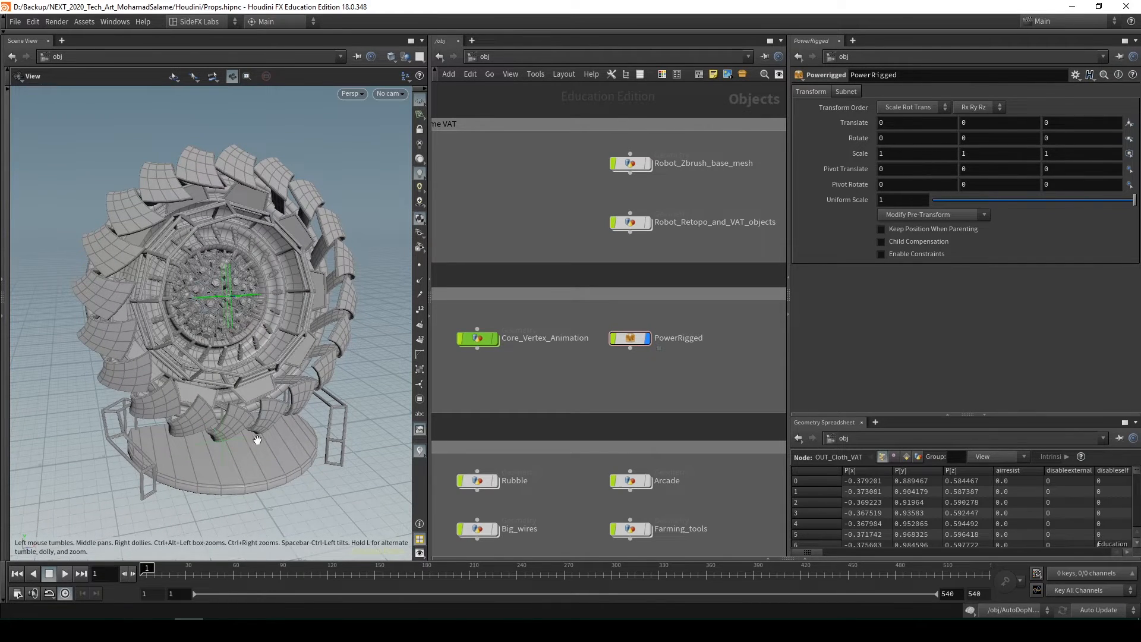
{"action": "left_click", "coordinate": [63, 579]}
{"action": "left_click_drag", "start_coordinate": [232, 336], "coordinate": [268, 302]}
{"action": "scroll", "coordinate": [274, 286], "scroll_direction": "up", "scroll_amount": 2}
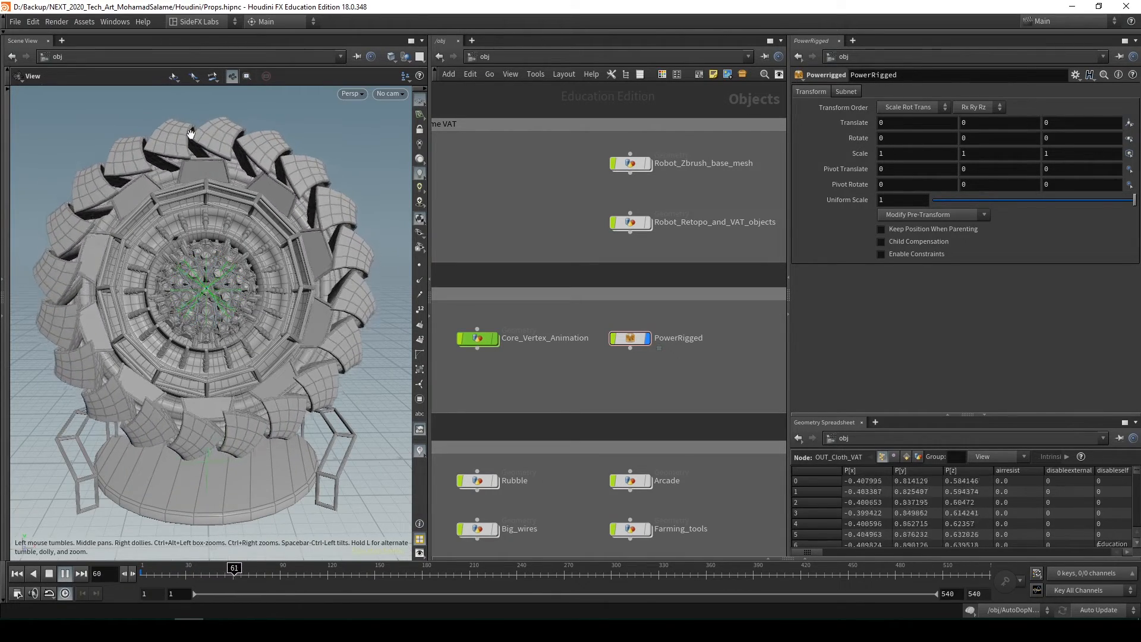
{"action": "left_click_drag", "start_coordinate": [242, 293], "coordinate": [303, 292]}
{"action": "left_click", "coordinate": [65, 573]}
{"action": "left_click", "coordinate": [19, 574]}
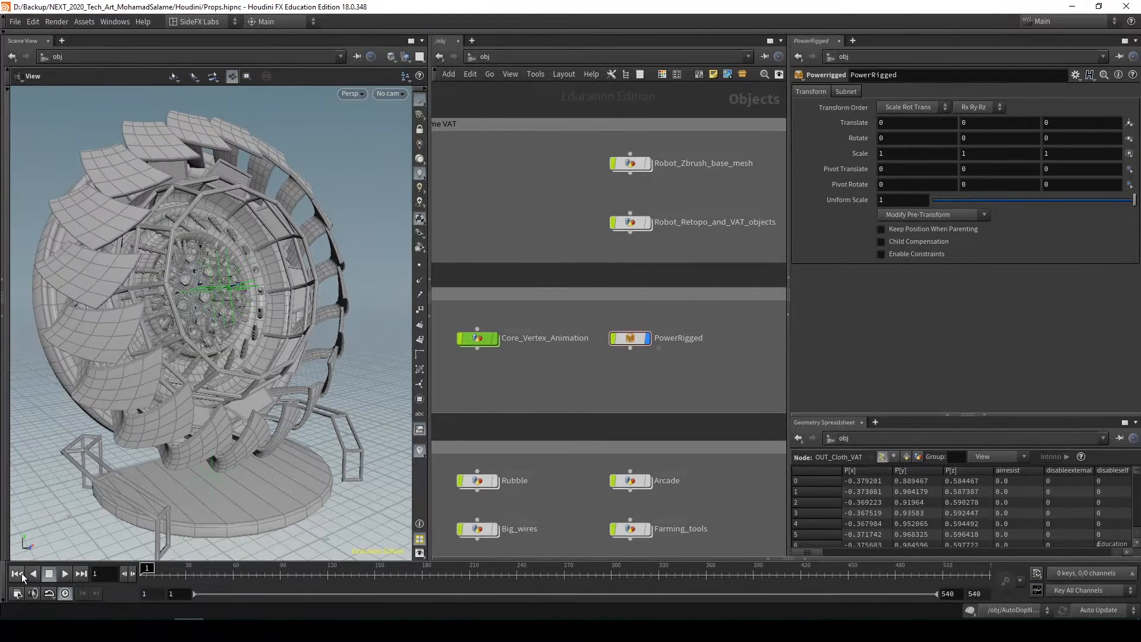
Open Power_Core inside PowerRigged, orbit to the turbine's front and look over the geometry network
{"action": "double_click", "coordinate": [633, 340]}
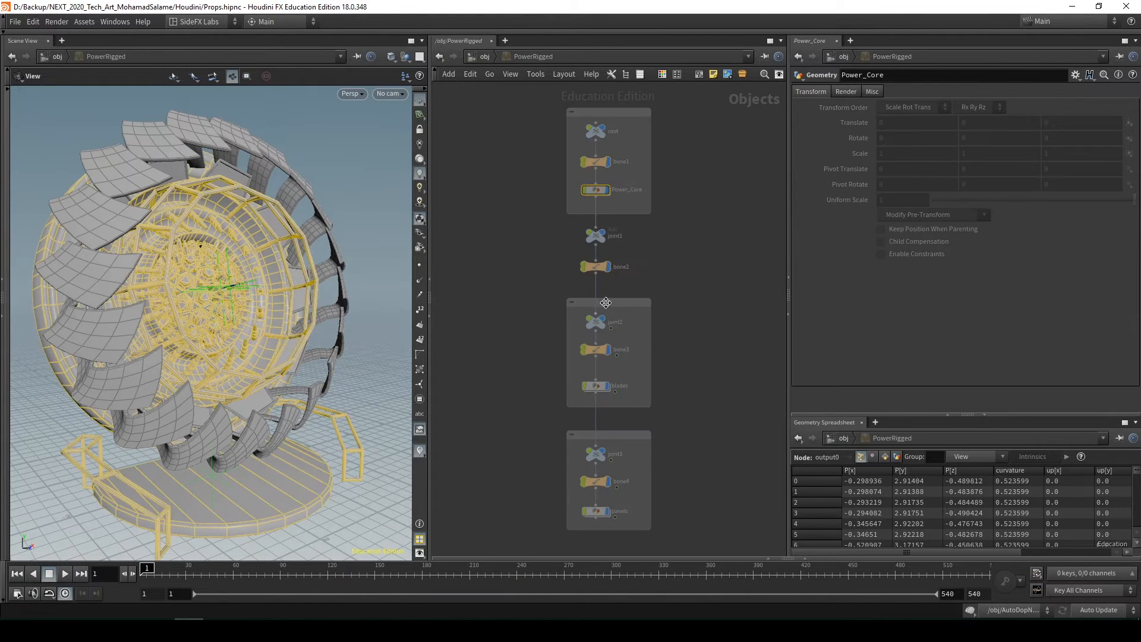
{"action": "double_click", "coordinate": [598, 190]}
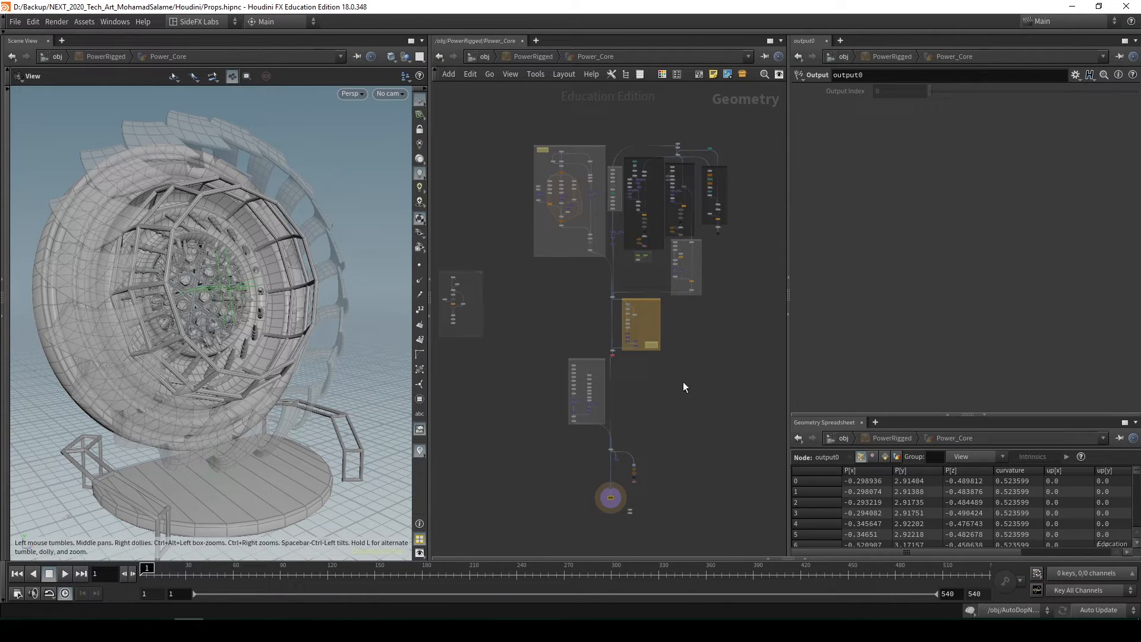
{"action": "mouse_move", "coordinate": [564, 323]}
{"action": "middle_mouse_down"}
{"action": "mouse_move", "coordinate": [629, 329]}
{"action": "mouse_move", "coordinate": [545, 311]}
{"action": "mouse_move", "coordinate": [568, 404]}
{"action": "mouse_move", "coordinate": [564, 342]}
{"action": "middle_mouse_up"}
{"action": "left_click_drag", "start_coordinate": [301, 371], "coordinate": [250, 368]}
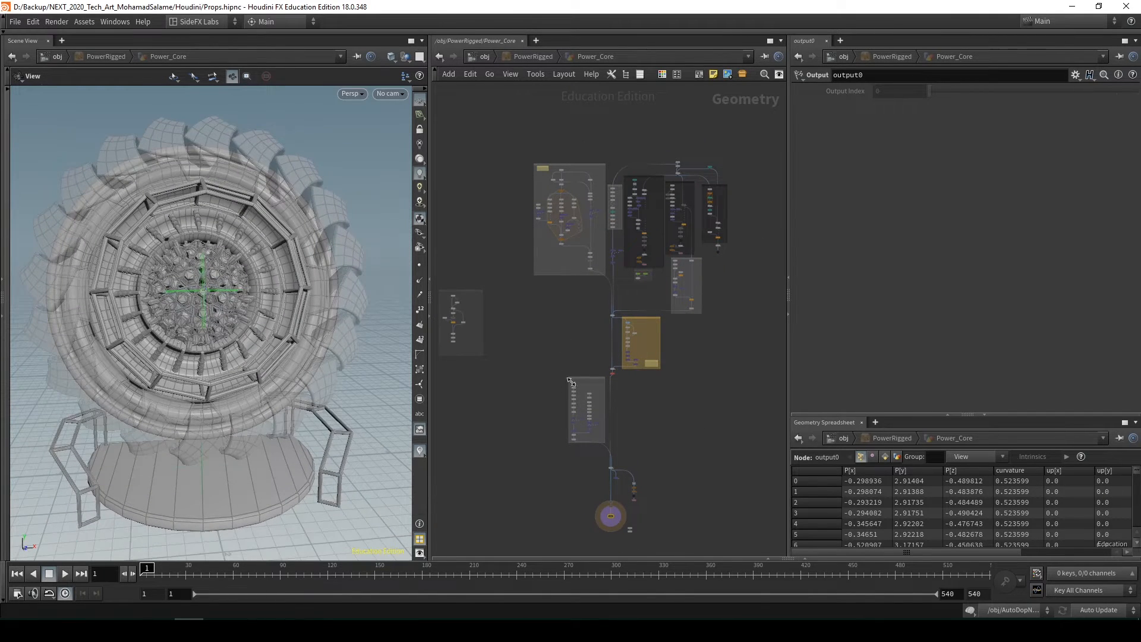
{"action": "scroll", "coordinate": [593, 418], "scroll_direction": "up", "scroll_amount": 1}
{"action": "scroll", "coordinate": [605, 326], "scroll_direction": "up", "scroll_amount": 3}
{"action": "middle_click_drag", "start_coordinate": [611, 318], "coordinate": [535, 450]}
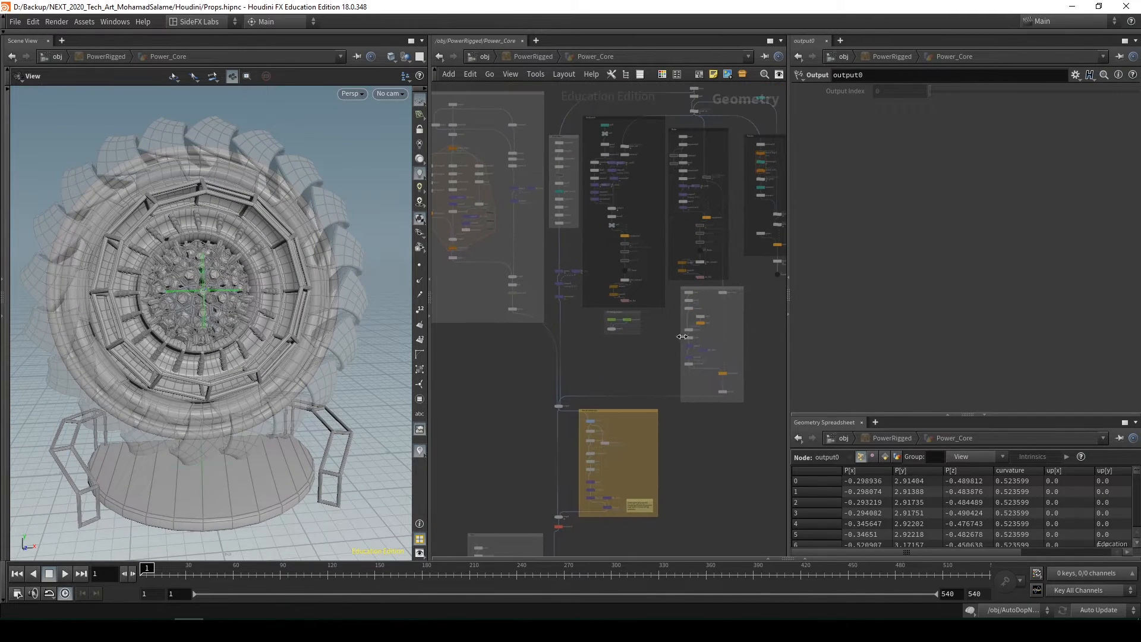
{"action": "scroll", "coordinate": [694, 359], "scroll_direction": "down", "scroll_amount": 1}
{"action": "scroll", "coordinate": [677, 361], "scroll_direction": "down", "scroll_amount": 3}
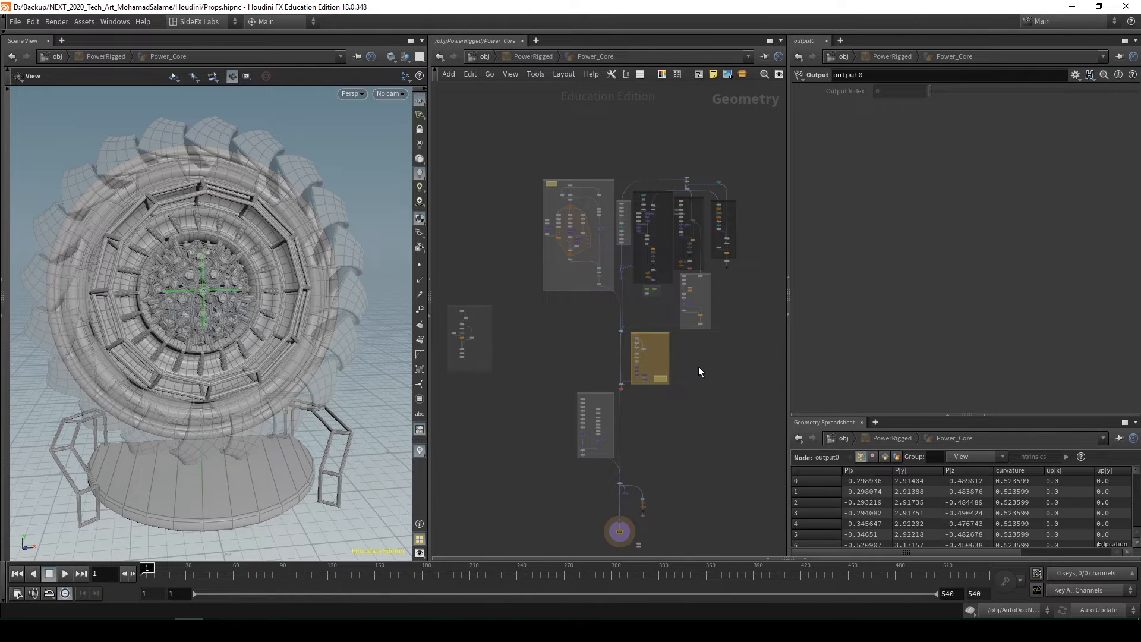
Return to the object level and display Core_Vertex_Animation in place of PowerRigged, framing its spheres in the viewport
{"action": "key", "text": "u"}
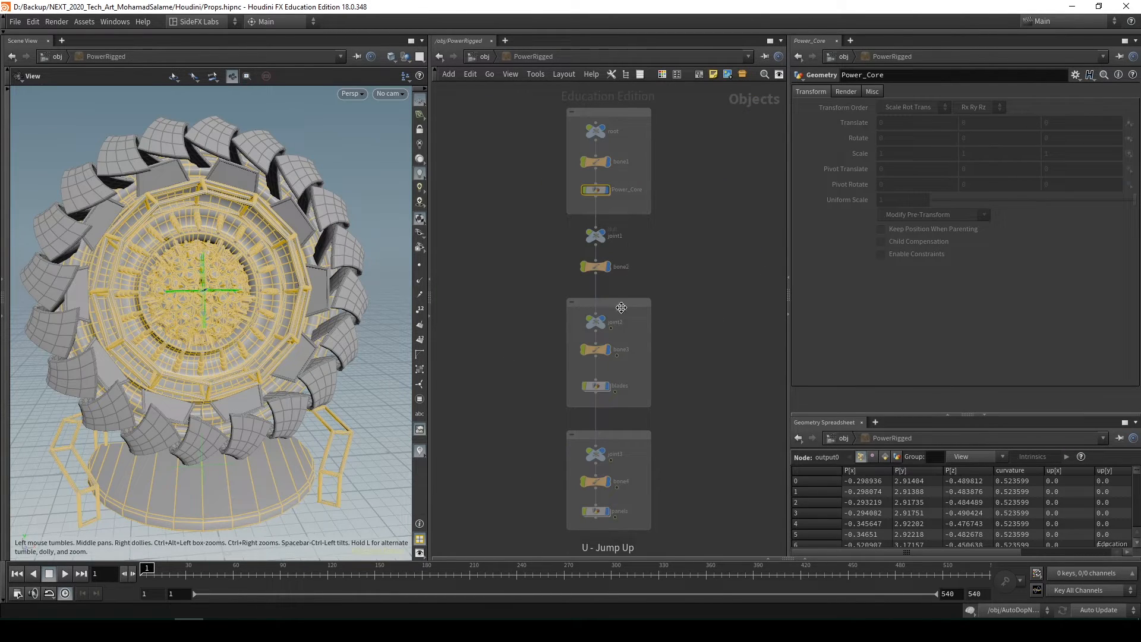
{"action": "key", "text": "u"}
{"action": "middle_click_drag", "start_coordinate": [601, 403], "coordinate": [658, 379]}
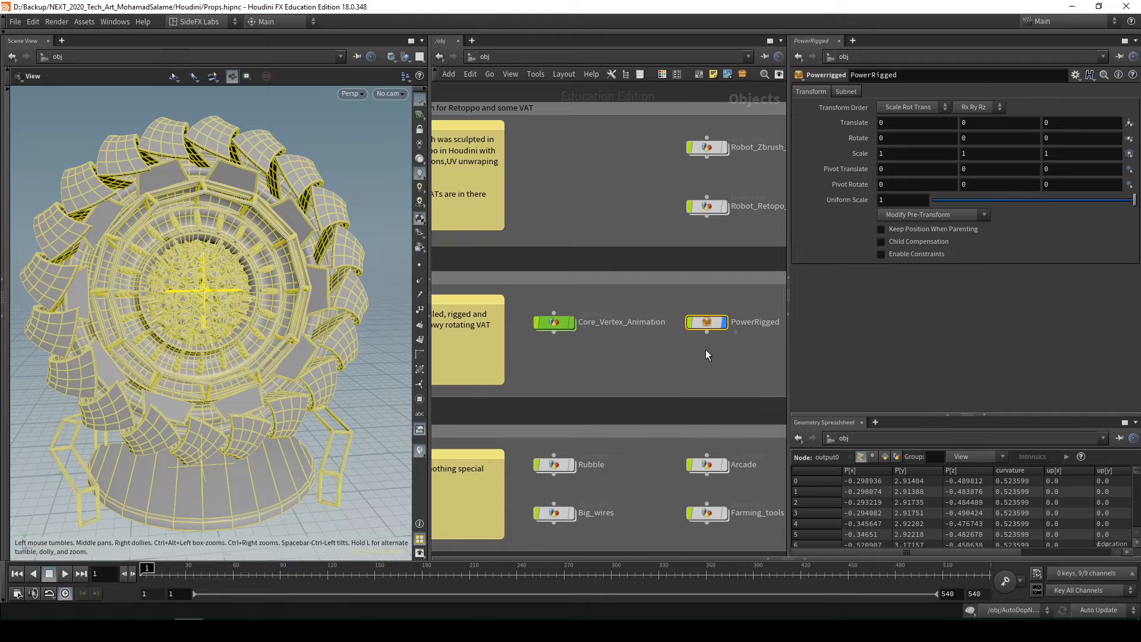
{"action": "left_click", "coordinate": [556, 325]}
{"action": "key", "text": "f"}
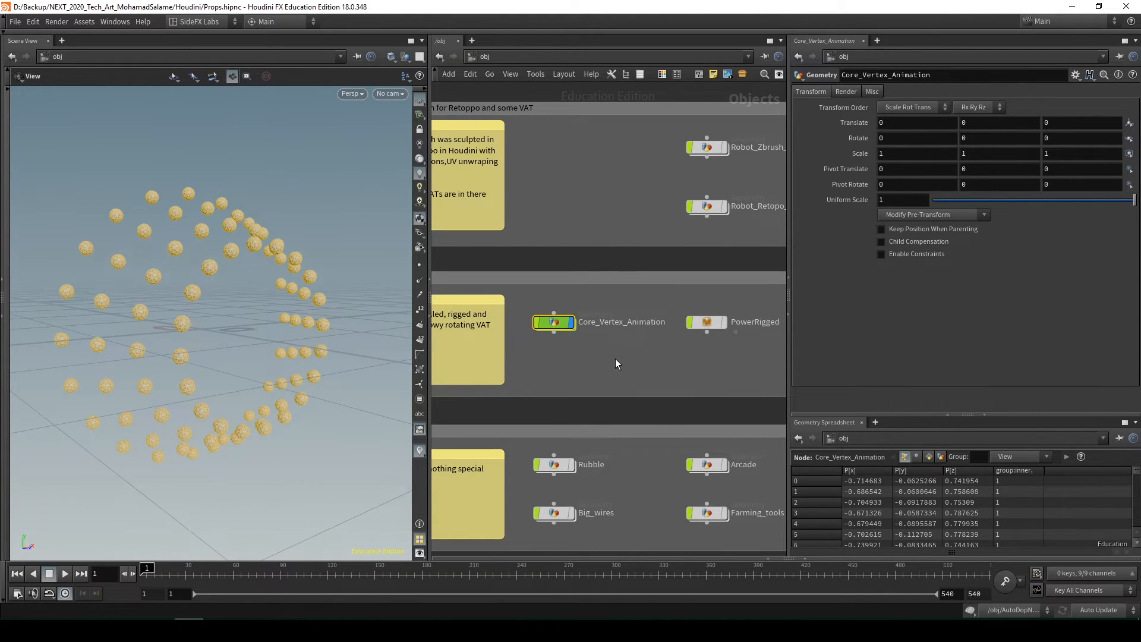
Open the Core_Vertex_Animation network and play the rotating spheres' animation while orbiting around them
{"action": "key", "text": "i"}
{"action": "middle_click_drag", "start_coordinate": [474, 367], "coordinate": [488, 322]}
{"action": "left_click", "coordinate": [64, 574]}
{"action": "left_click_drag", "start_coordinate": [242, 308], "coordinate": [224, 331]}
{"action": "scroll", "coordinate": [224, 331], "scroll_direction": "down", "scroll_amount": 4}
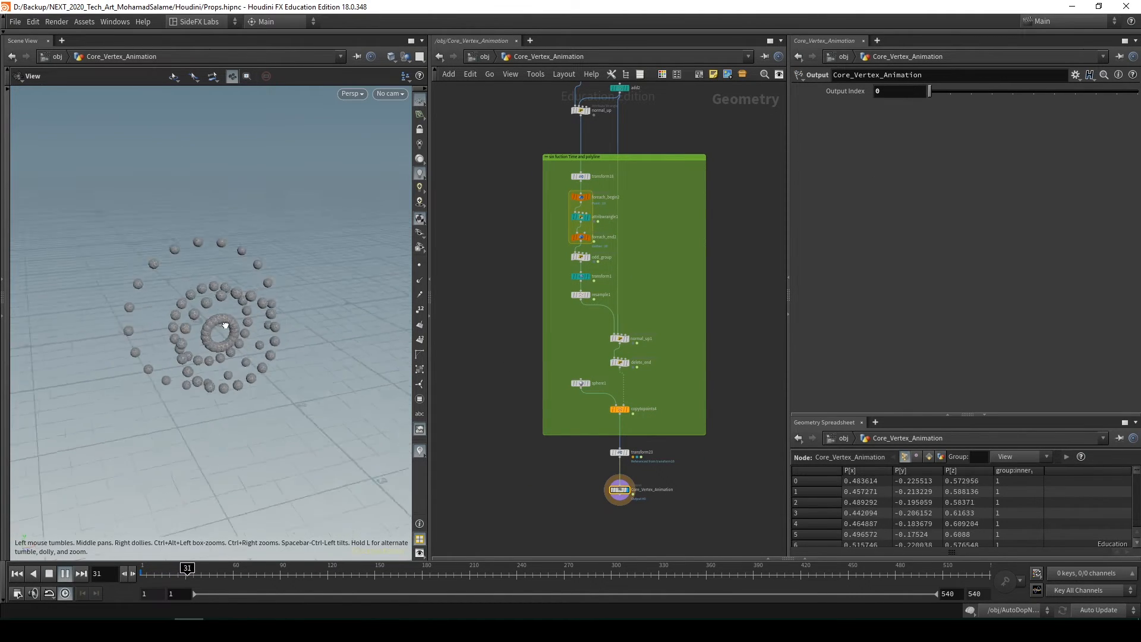
Show the parameters of transform1 in the green sin function group while the animation plays
{"action": "middle_click_drag", "start_coordinate": [624, 222], "coordinate": [626, 315]}
{"action": "scroll", "coordinate": [624, 314], "scroll_direction": "up", "scroll_amount": 3}
{"action": "middle_click_drag", "start_coordinate": [652, 416], "coordinate": [672, 320]}
{"action": "left_click", "coordinate": [571, 291]}
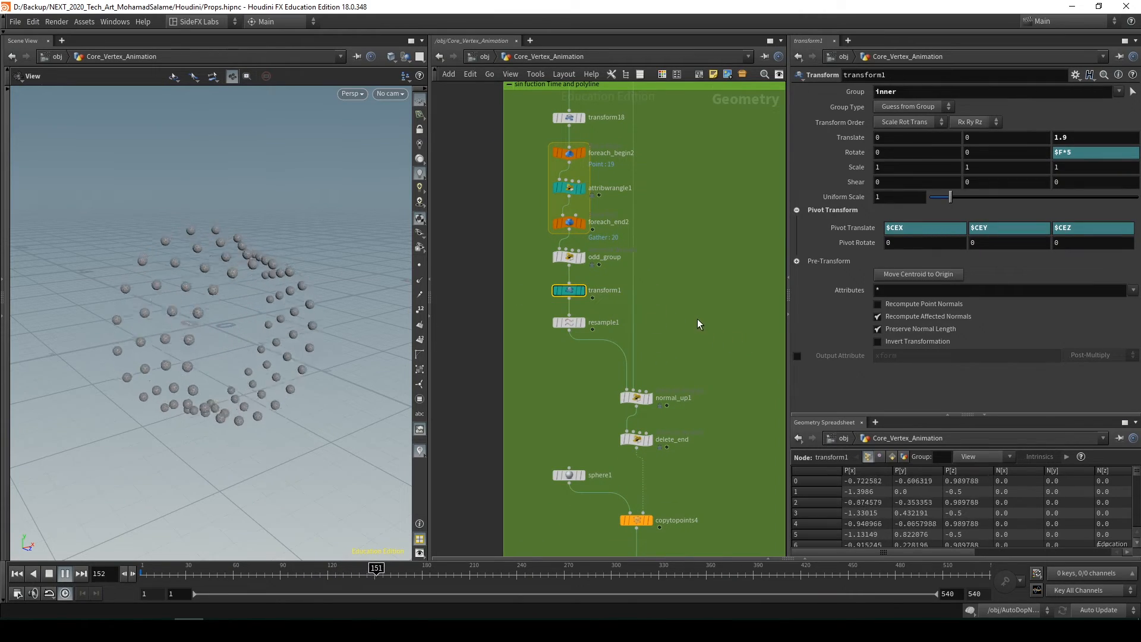
Template transform1 over the playing spheres, orbit around its lines, and briefly switch the point markers on and off
{"action": "key", "text": "shift+e"}
{"action": "left_click_drag", "start_coordinate": [244, 312], "coordinate": [270, 316]}
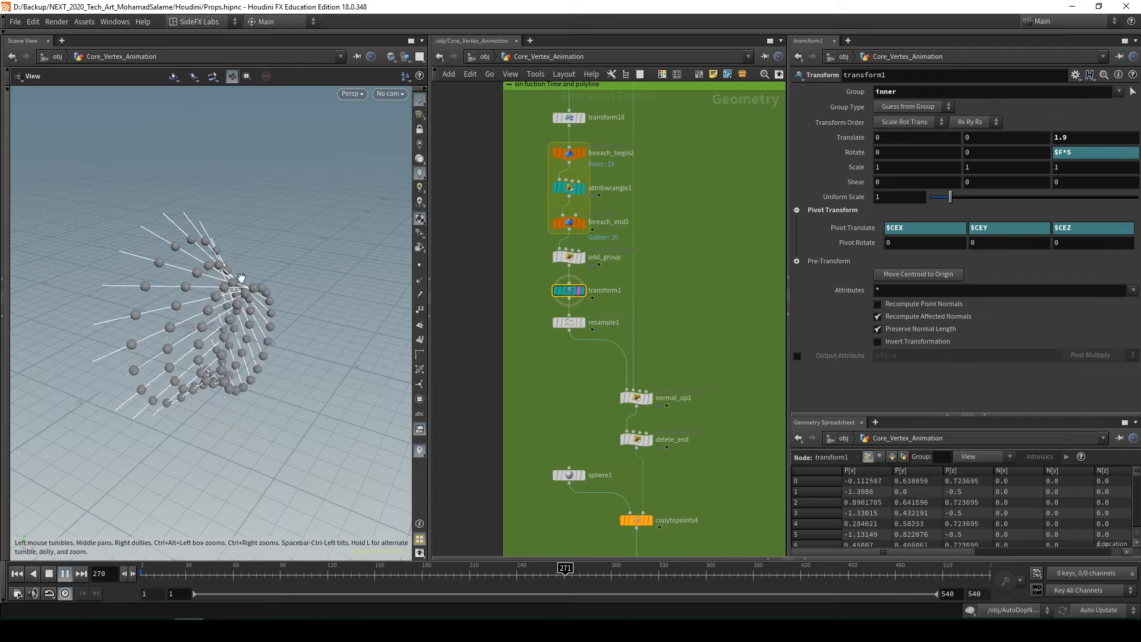
{"action": "left_click", "coordinate": [421, 265]}
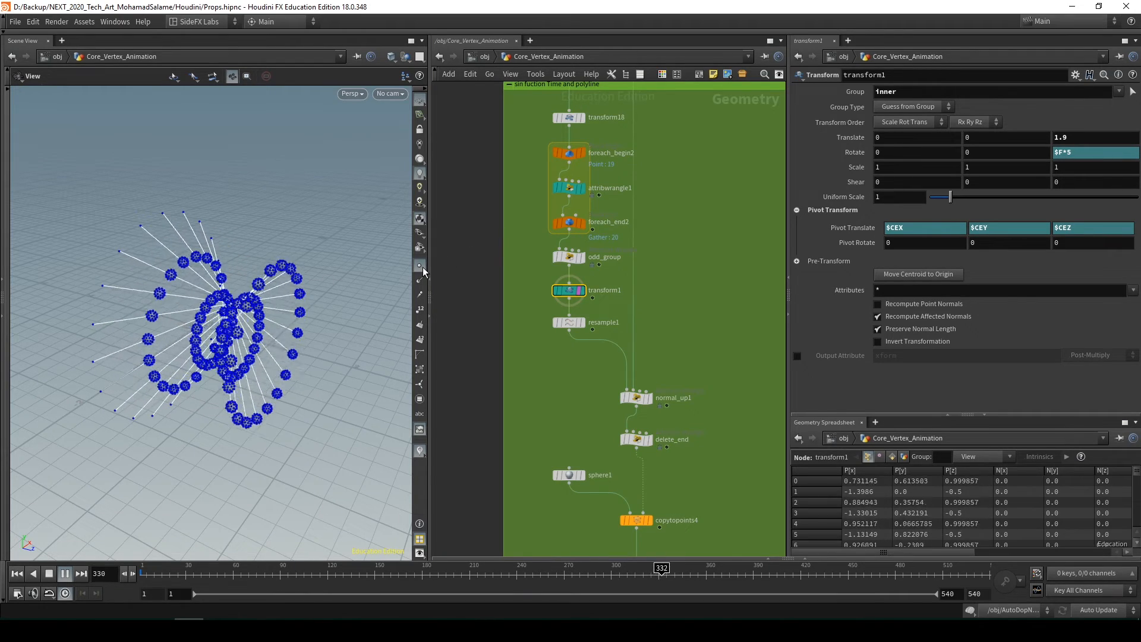
{"action": "left_click", "coordinate": [420, 266]}
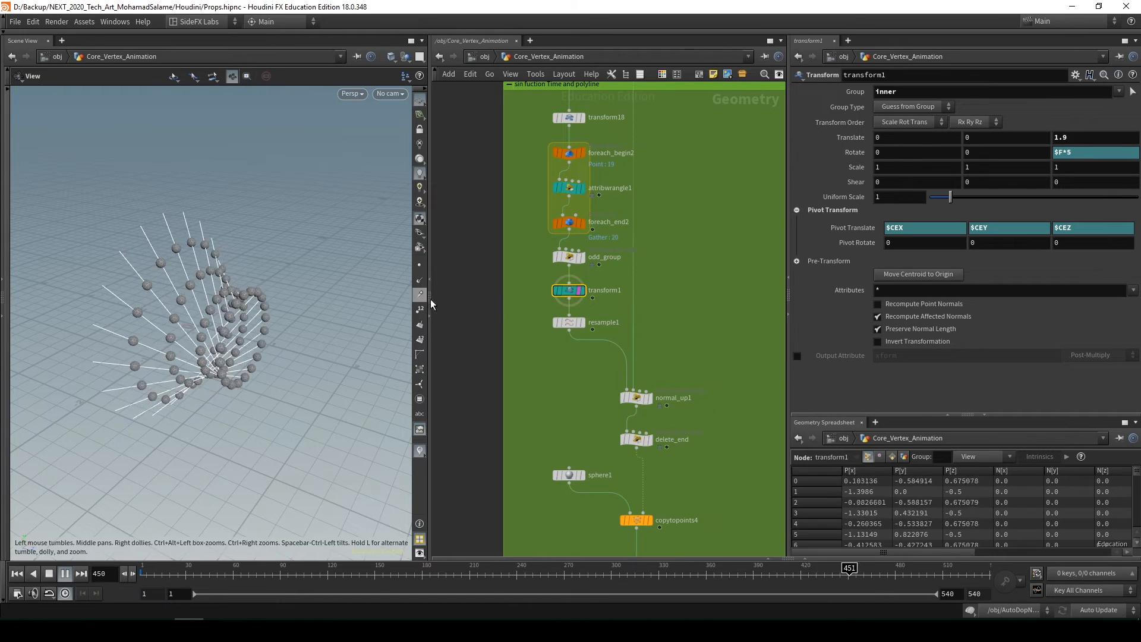
Return to the object level, rewind the timeline to frame 1 and hide Core_Vertex_Animation
{"action": "key", "text": "u"}
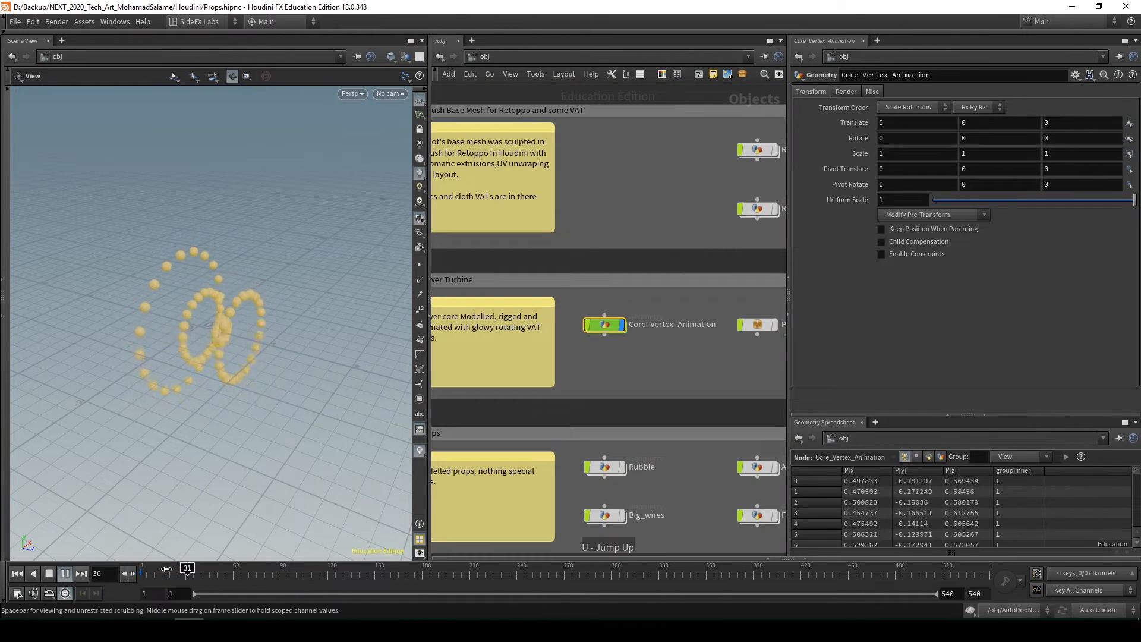
{"action": "left_click", "coordinate": [17, 573]}
{"action": "left_click_drag", "start_coordinate": [588, 307], "coordinate": [668, 373]}
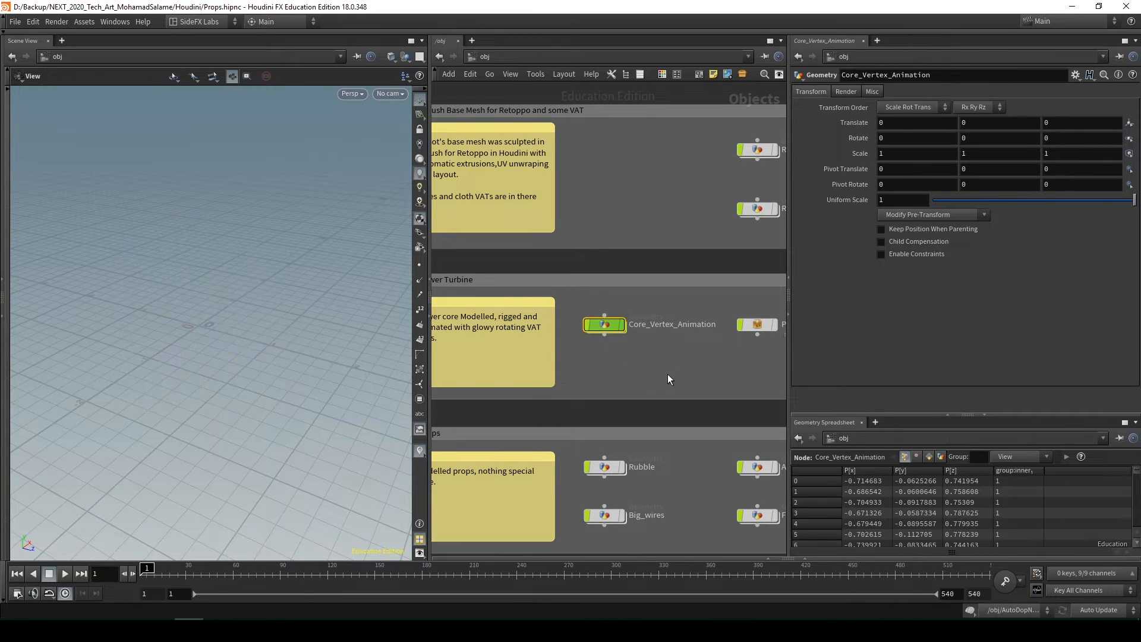
Open the Rubble geometry network and look over the textured broken wood piece
{"action": "middle_click_drag", "start_coordinate": [667, 380], "coordinate": [643, 256]}
{"action": "scroll", "coordinate": [636, 309], "scroll_direction": "down", "scroll_amount": 1}
{"action": "double_click", "coordinate": [597, 328]}
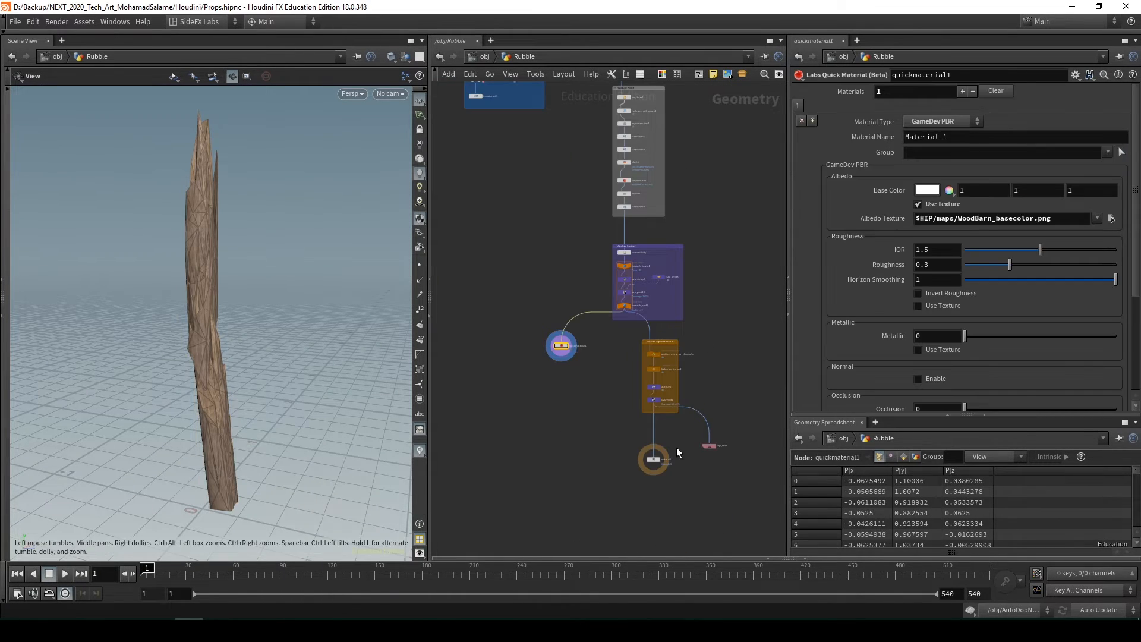
{"action": "left_click_drag", "start_coordinate": [251, 319], "coordinate": [279, 333]}
{"action": "scroll", "coordinate": [500, 368], "scroll_direction": "down", "scroll_amount": 3}
{"action": "middle_click_drag", "start_coordinate": [507, 362], "coordinate": [537, 370]}
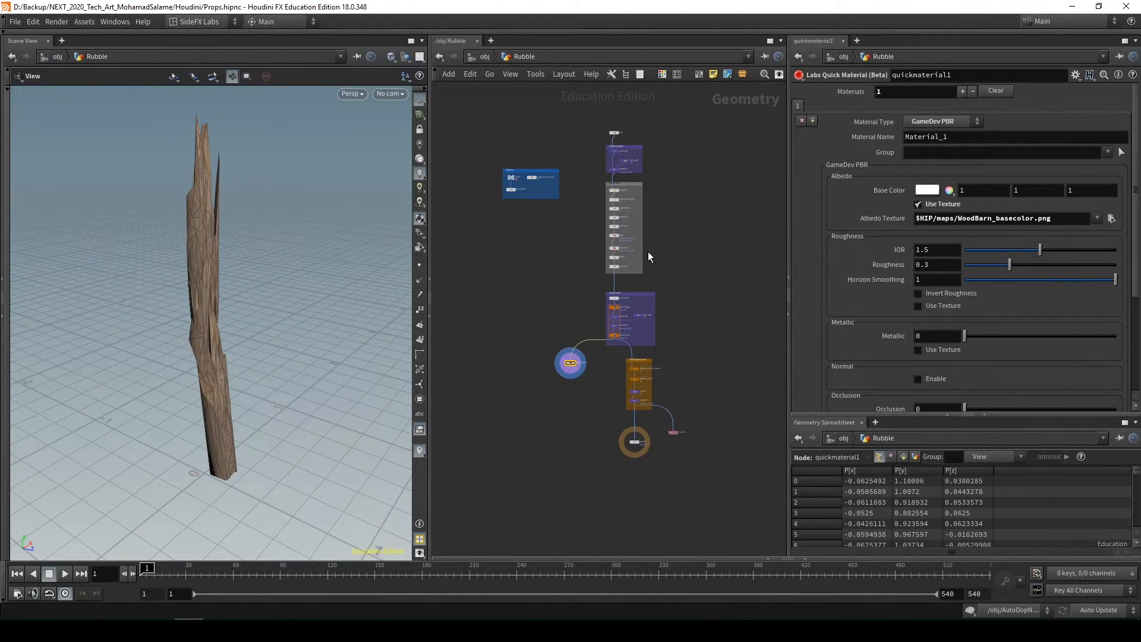
Display polybevel1 and rbdmaterialfracture1 in turn in the Fracture Wood group to inspect the beam before and after fracturing
{"action": "middle_click_drag", "start_coordinate": [648, 252], "coordinate": [644, 311]}
{"action": "scroll", "coordinate": [621, 277], "scroll_direction": "up", "scroll_amount": 6}
{"action": "middle_click_drag", "start_coordinate": [653, 377], "coordinate": [654, 492]}
{"action": "middle_click_drag", "start_coordinate": [649, 297], "coordinate": [609, 298]}
{"action": "scroll", "coordinate": [652, 374], "scroll_direction": "down", "scroll_amount": 1}
{"action": "scroll", "coordinate": [630, 357], "scroll_direction": "up", "scroll_amount": 4}
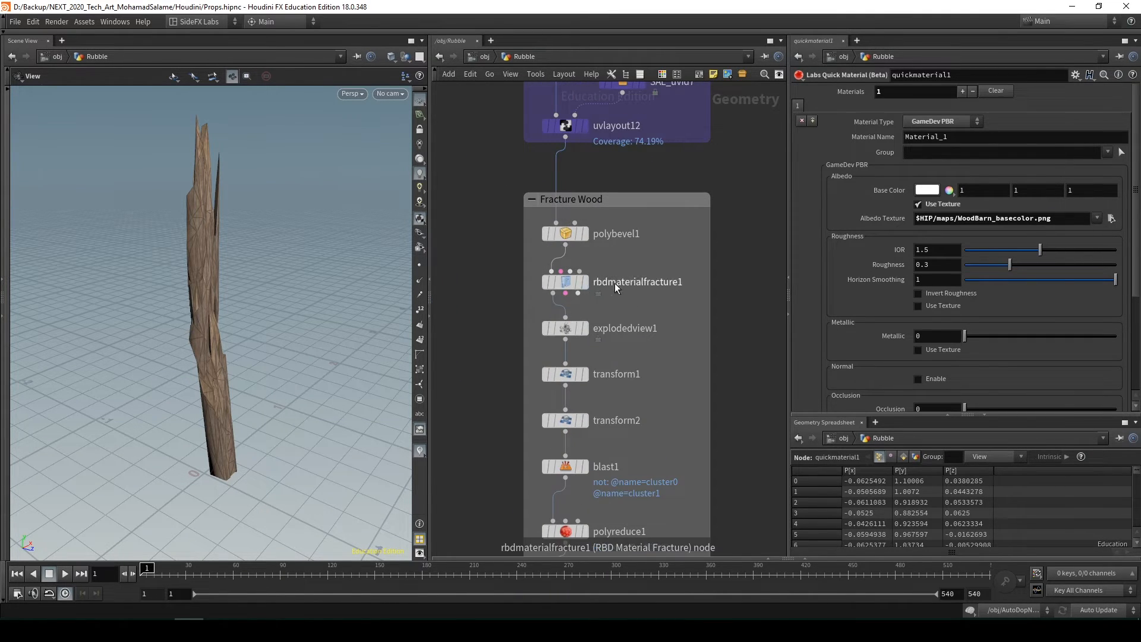
{"action": "left_click", "coordinate": [584, 233]}
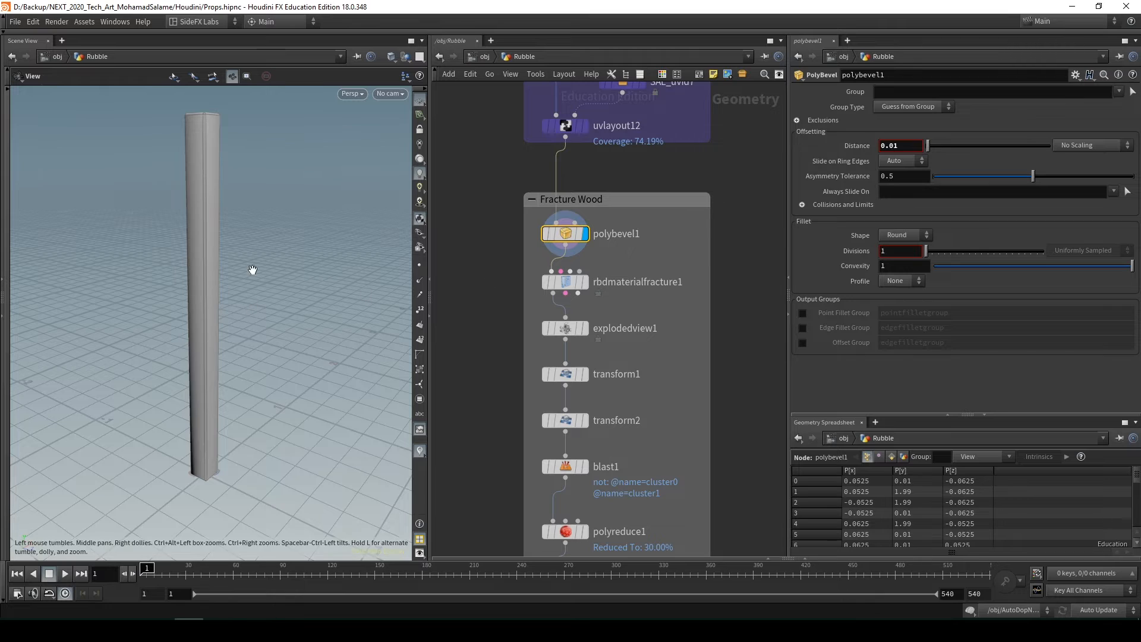
{"action": "left_click", "coordinate": [585, 282]}
{"action": "scroll", "coordinate": [612, 394], "scroll_direction": "down", "scroll_amount": 5}
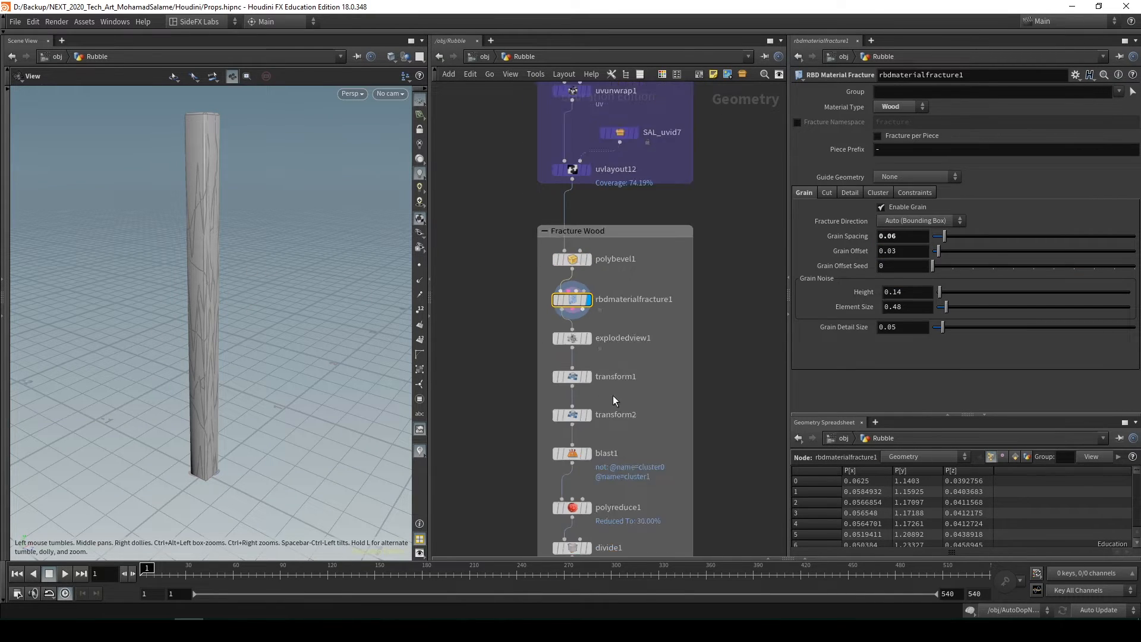
Display transform3 at the end of the Fracture Wood group, then output0 below the UE4 lightmap group
{"action": "left_click", "coordinate": [614, 401]}
{"action": "middle_click_drag", "start_coordinate": [692, 423], "coordinate": [684, 246]}
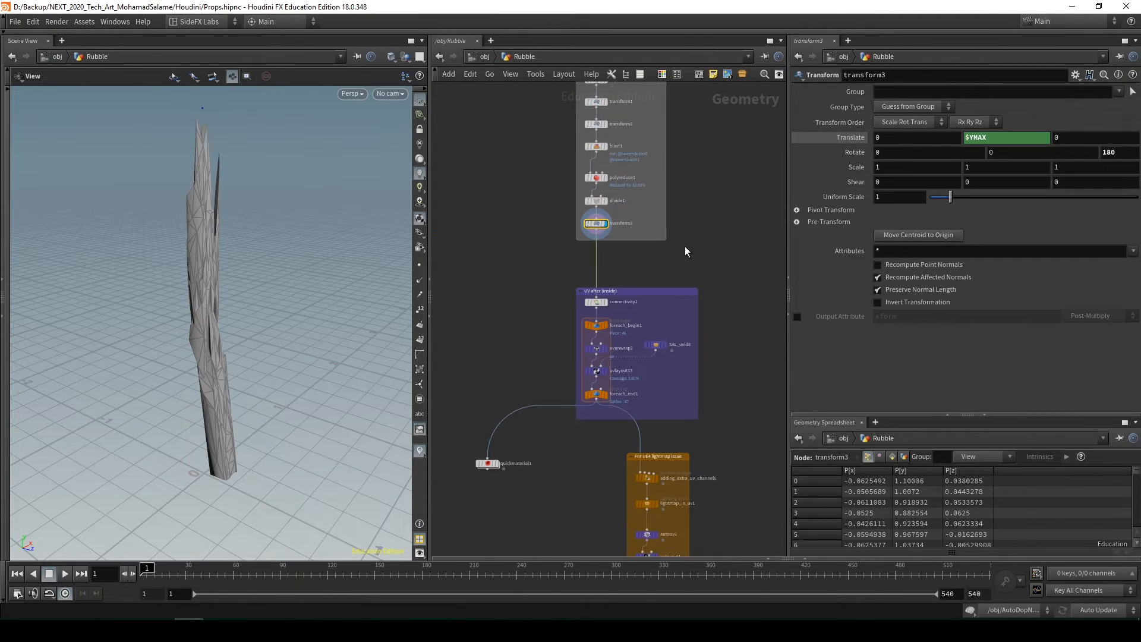
{"action": "middle_click_drag", "start_coordinate": [687, 323], "coordinate": [689, 237]}
{"action": "middle_click_drag", "start_coordinate": [717, 368], "coordinate": [677, 213]}
{"action": "left_click", "coordinate": [607, 417]}
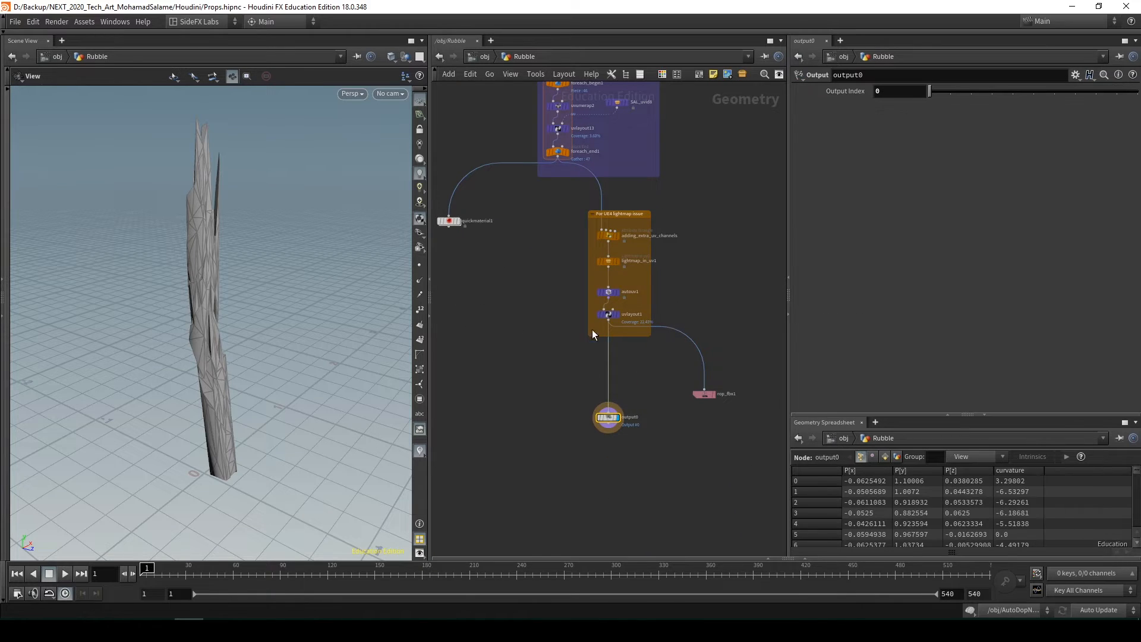
{"action": "middle_click_drag", "start_coordinate": [561, 395], "coordinate": [613, 412]}
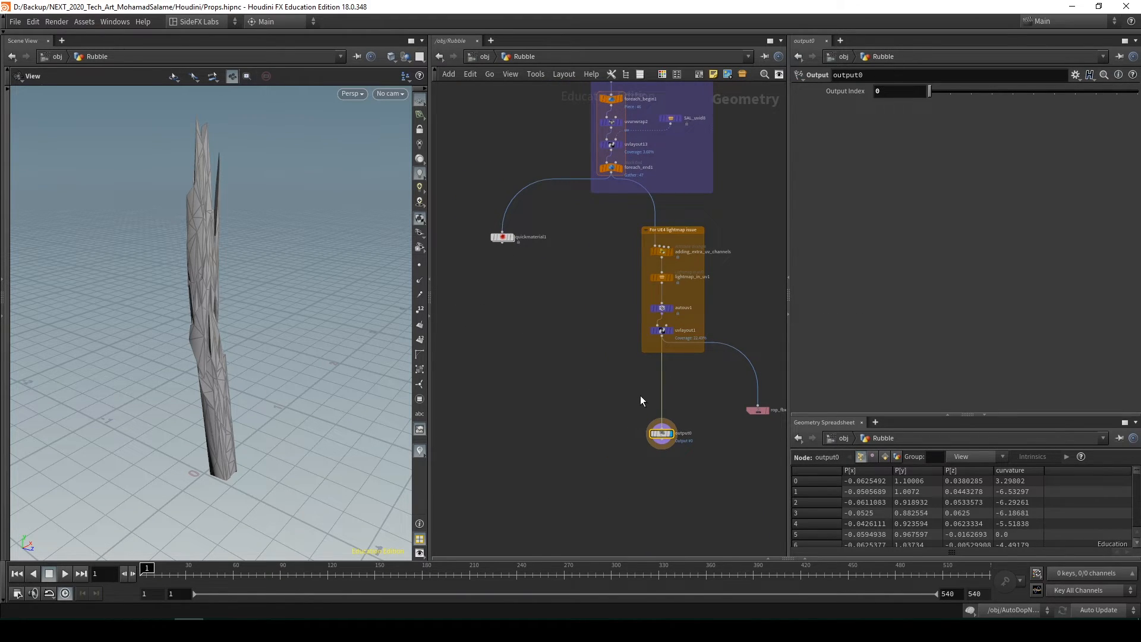
Hide Rubble at the object level and open the Big_wires network, framing its wire bundles
{"action": "key", "text": "u"}
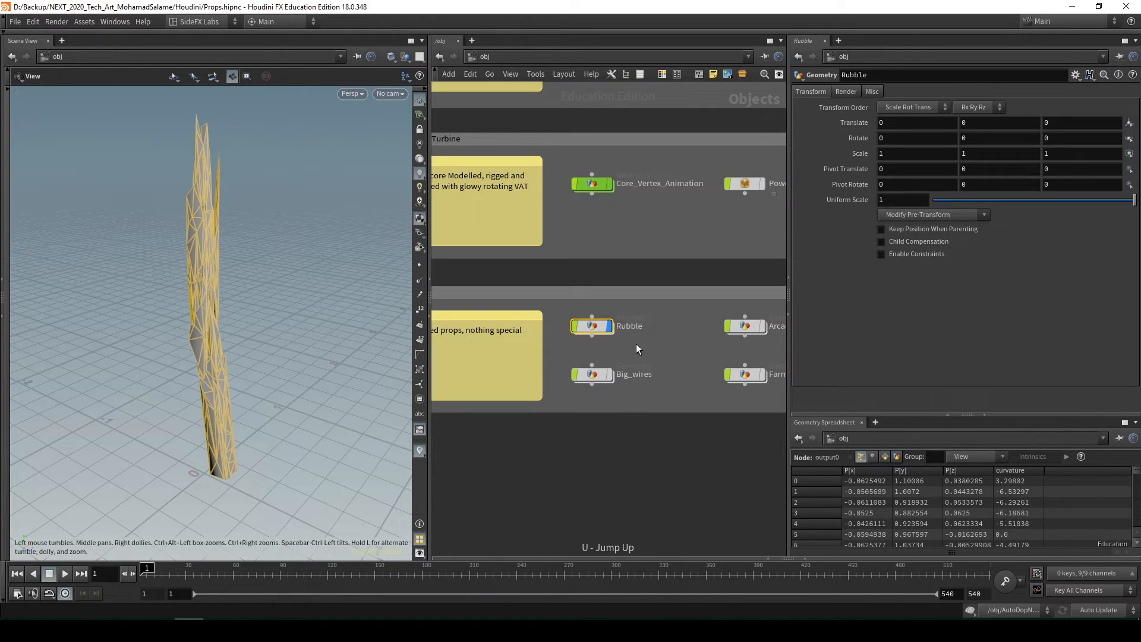
{"action": "left_click", "coordinate": [609, 327]}
{"action": "double_click", "coordinate": [596, 377]}
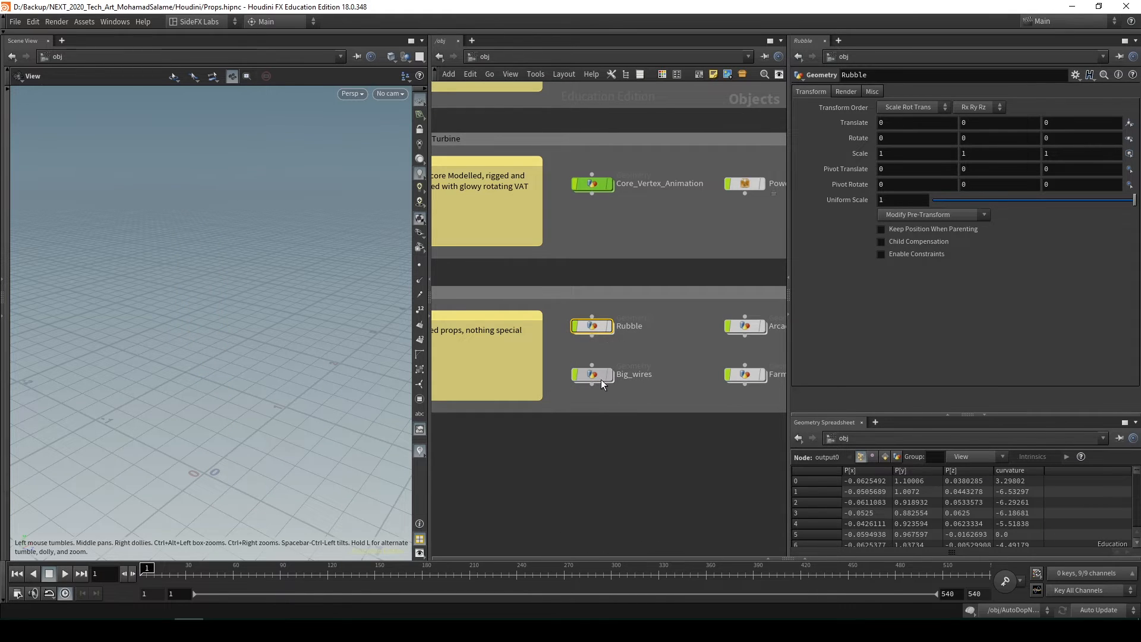
{"action": "key", "text": "f"}
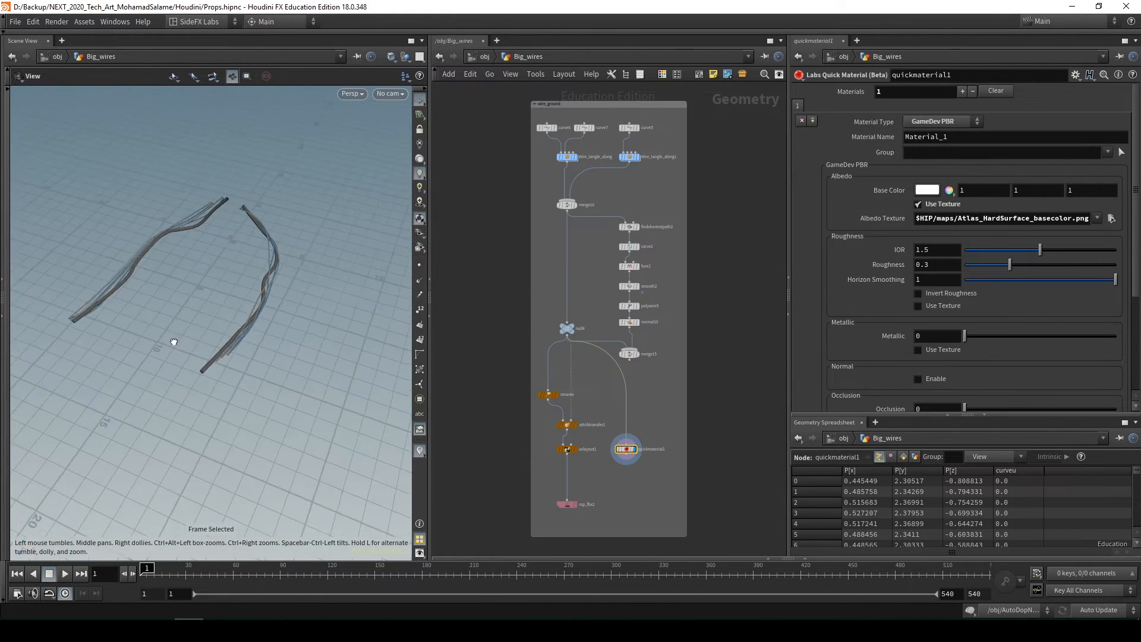
{"action": "scroll", "coordinate": [329, 303], "scroll_direction": "up", "scroll_amount": 3}
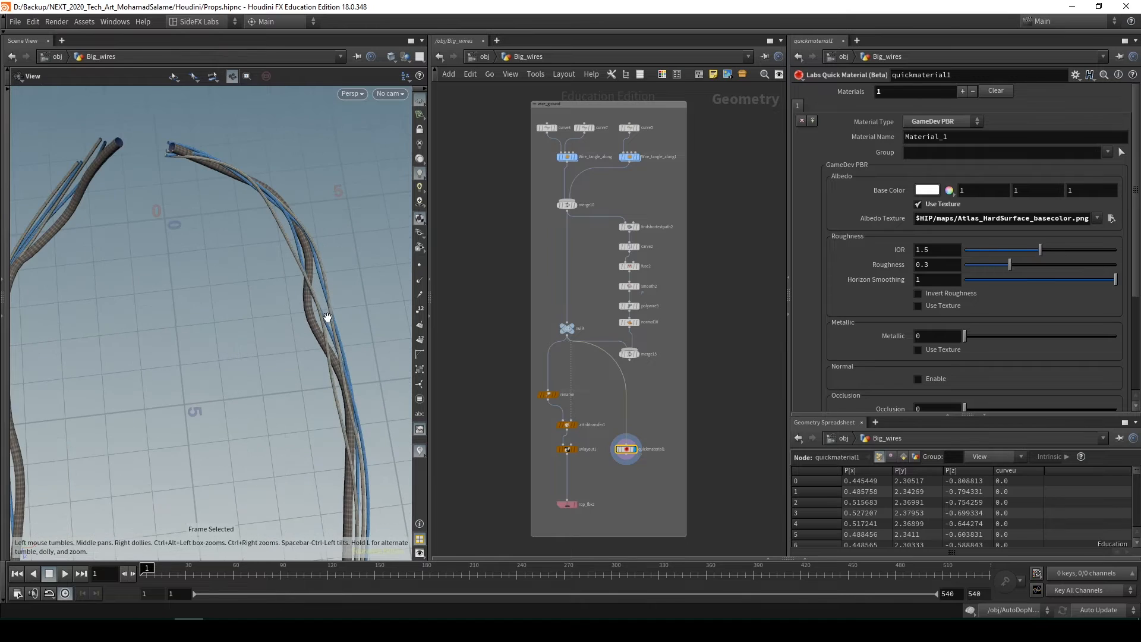
Show the parameters of Wire_tangle_along1 and look over the wires and the rest of their network
{"action": "scroll", "coordinate": [653, 160], "scroll_direction": "up", "scroll_amount": 3}
{"action": "left_click", "coordinate": [615, 148]}
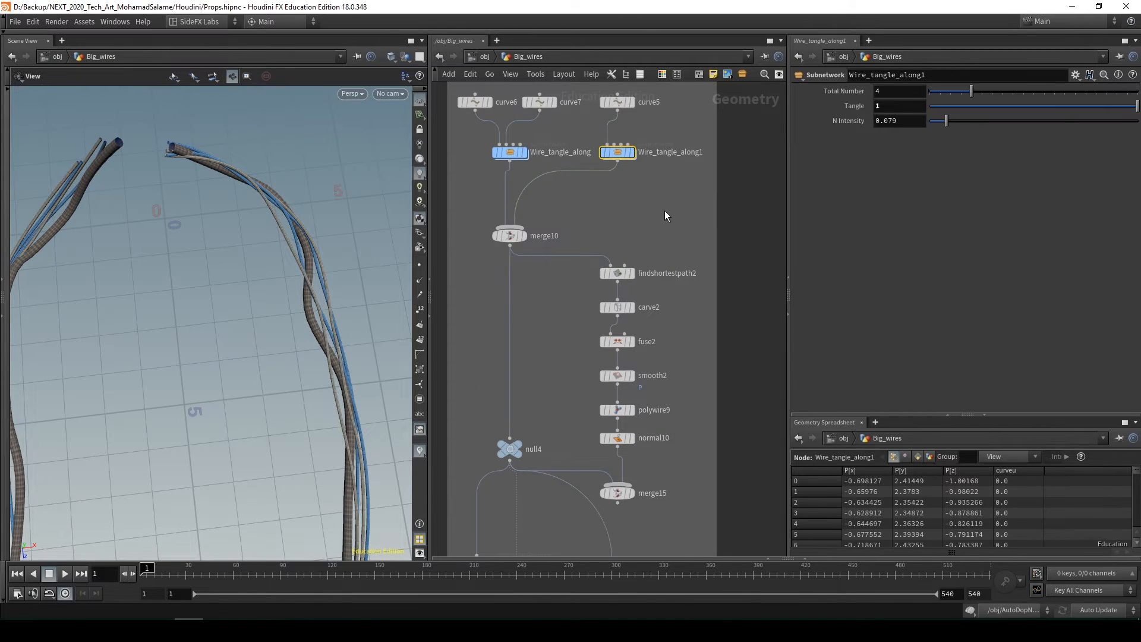
{"action": "scroll", "coordinate": [629, 215], "scroll_direction": "down", "scroll_amount": 2}
{"action": "scroll", "coordinate": [629, 215], "scroll_direction": "down", "scroll_amount": 3}
{"action": "middle_click_drag", "start_coordinate": [628, 215], "coordinate": [616, 164]}
{"action": "left_click_drag", "start_coordinate": [321, 323], "coordinate": [309, 294]}
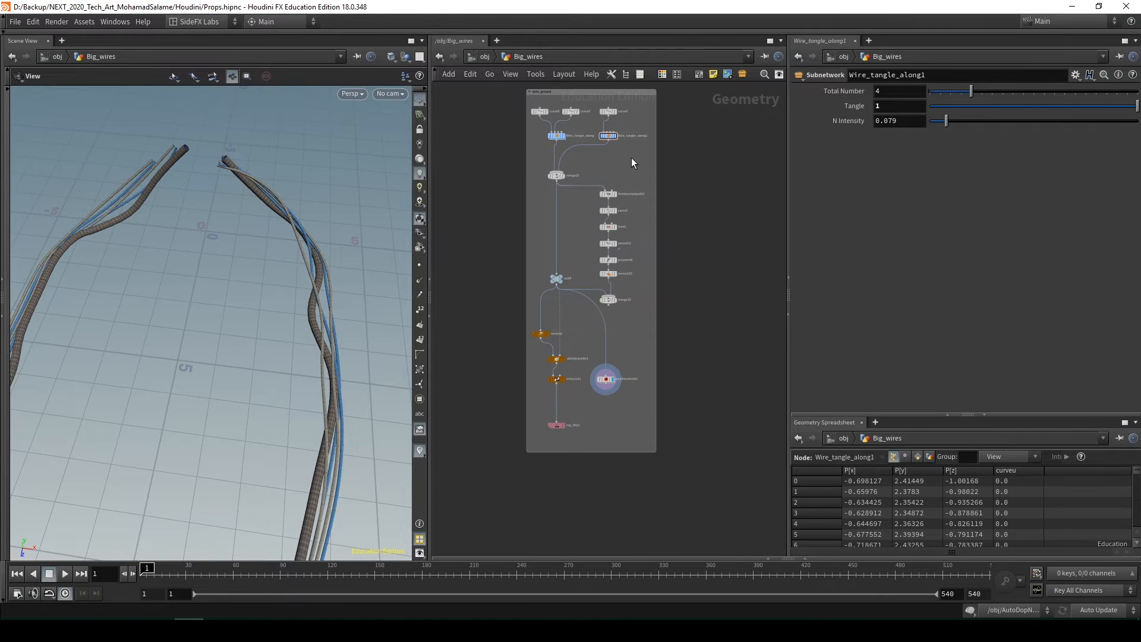
{"action": "middle_click_drag", "start_coordinate": [647, 192], "coordinate": [652, 180]}
Return to the object level and open Arcade, viewing the textured cabinet and its whole node network
{"action": "middle_click_drag", "start_coordinate": [677, 343], "coordinate": [577, 298]}
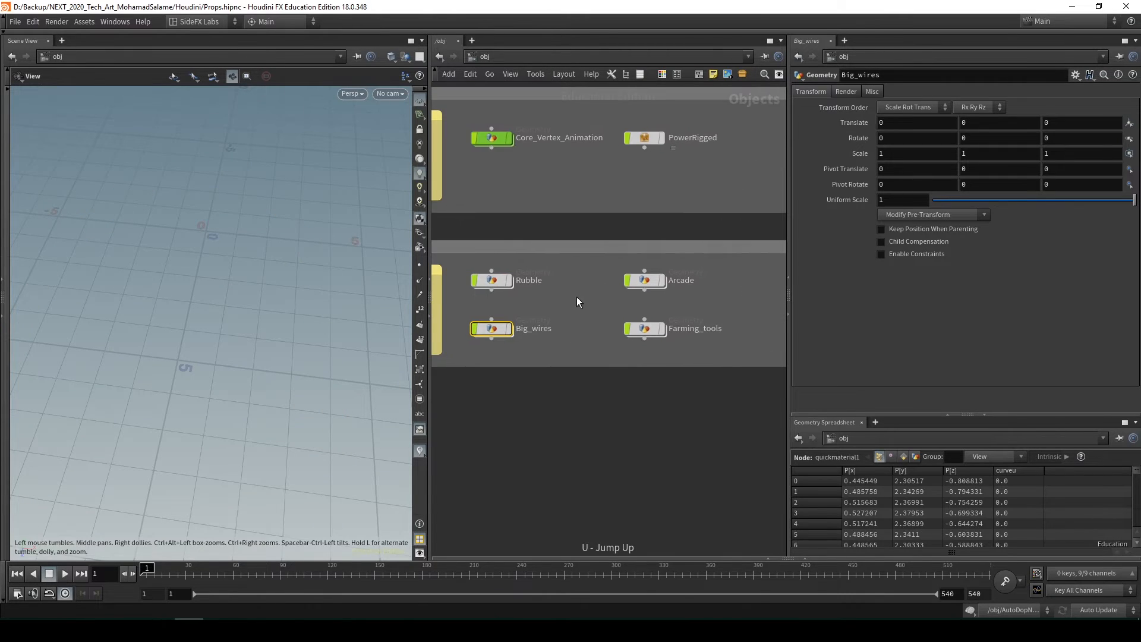
{"action": "double_click", "coordinate": [645, 280]}
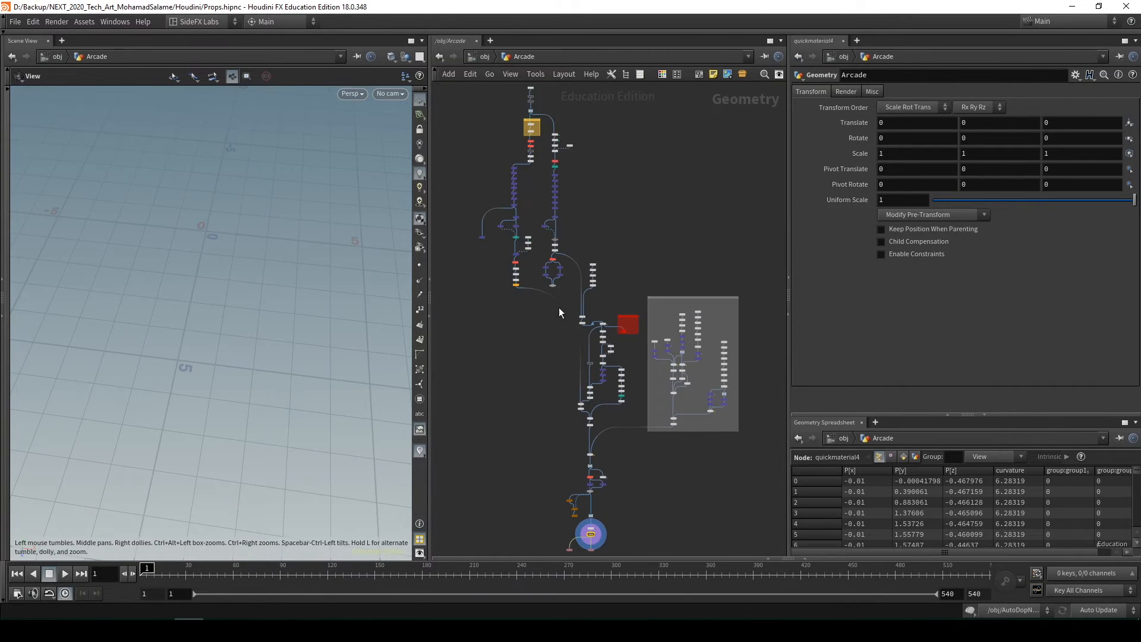
{"action": "left_click_drag", "start_coordinate": [231, 215], "coordinate": [192, 206]}
{"action": "scroll", "coordinate": [493, 366], "scroll_direction": "down", "scroll_amount": 2}
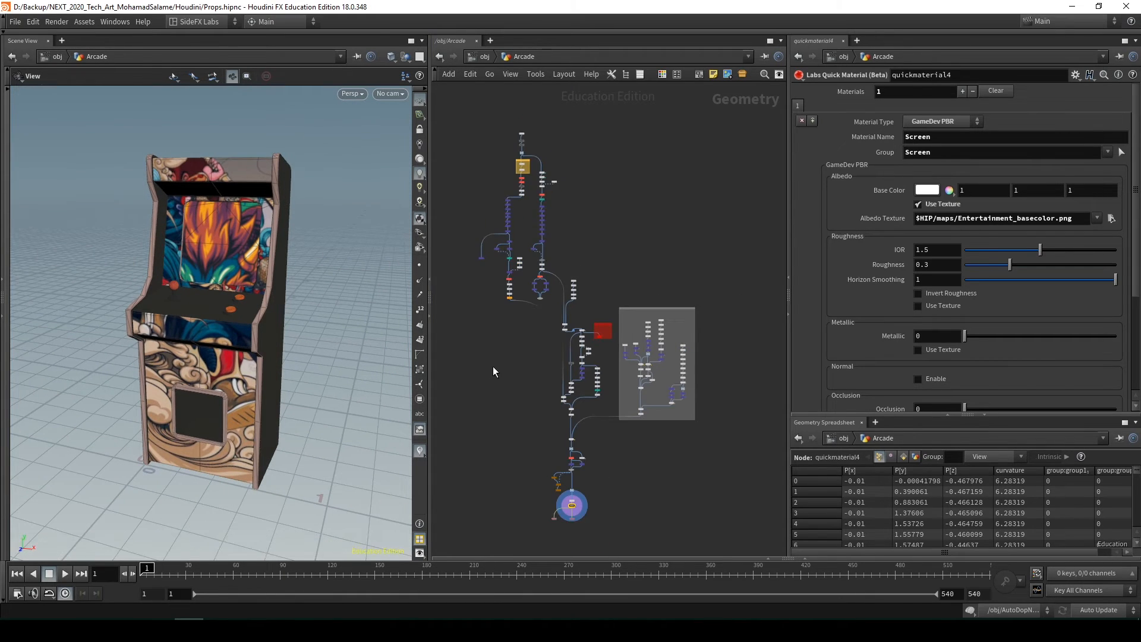
{"action": "middle_click_drag", "start_coordinate": [593, 441], "coordinate": [626, 339]}
{"action": "scroll", "coordinate": [608, 201], "scroll_direction": "down", "scroll_amount": 1}
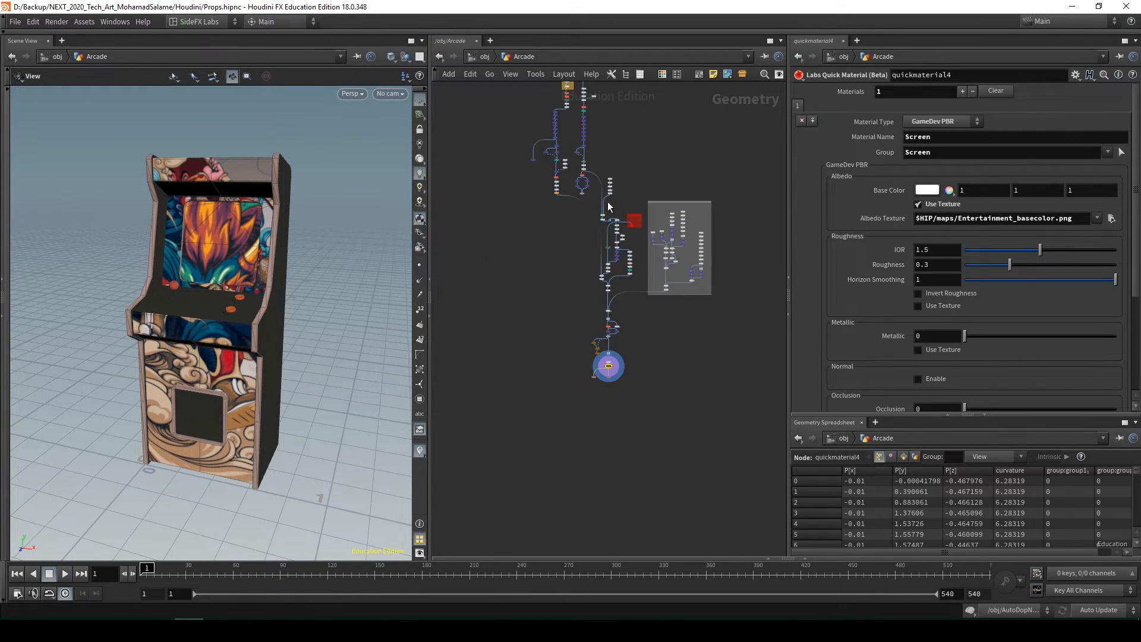
{"action": "middle_click_drag", "start_coordinate": [570, 234], "coordinate": [558, 315]}
Return to the object level and open Farming_tools, framing the hay mesh and the Hay group's nodes
{"action": "key", "text": "u"}
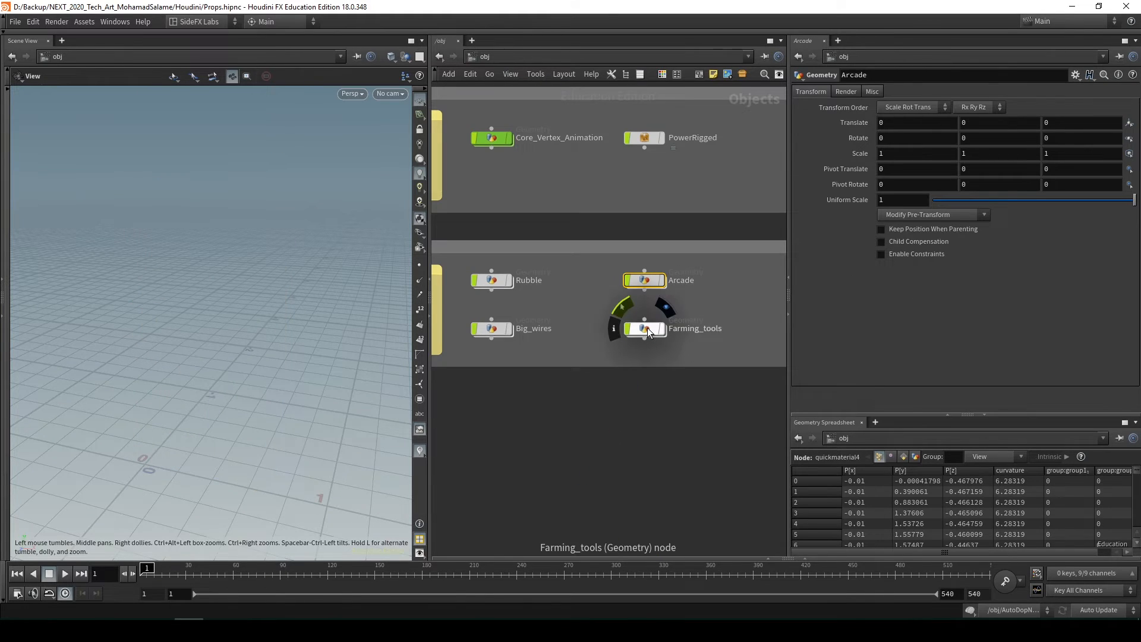
{"action": "double_click", "coordinate": [635, 334]}
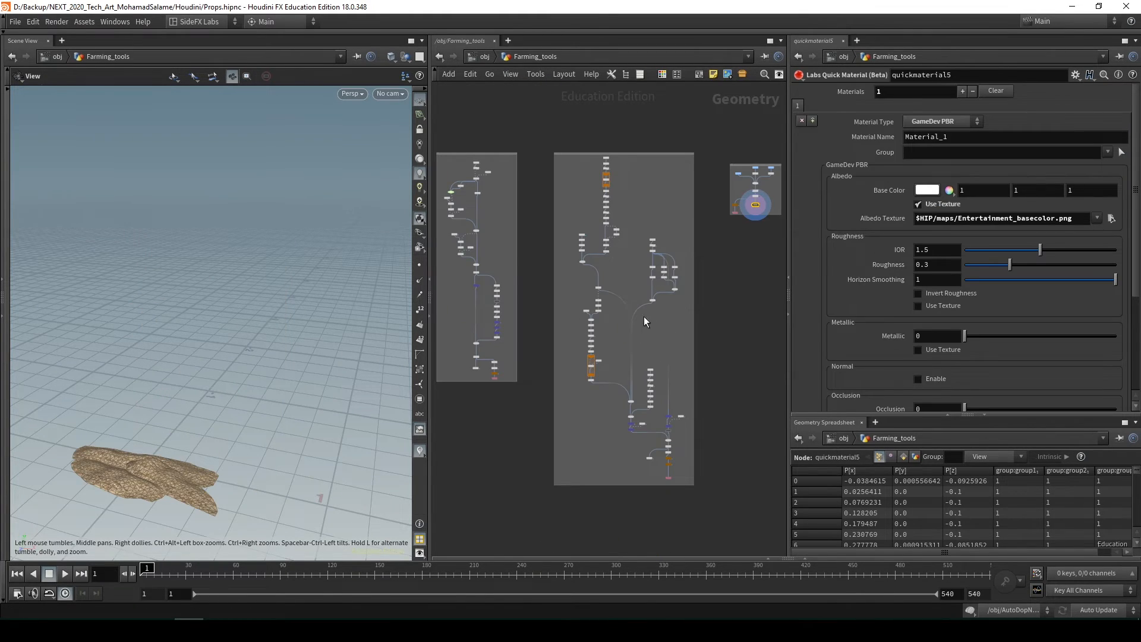
{"action": "key", "text": "f"}
{"action": "key", "text": "h"}
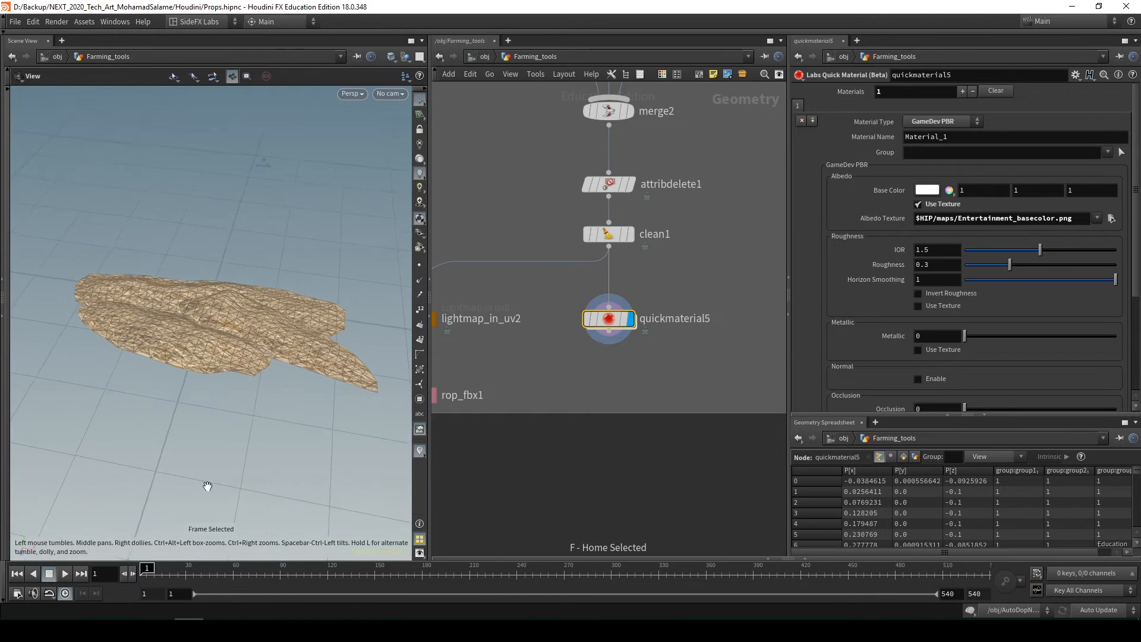
{"action": "scroll", "coordinate": [708, 319], "scroll_direction": "down", "scroll_amount": 6}
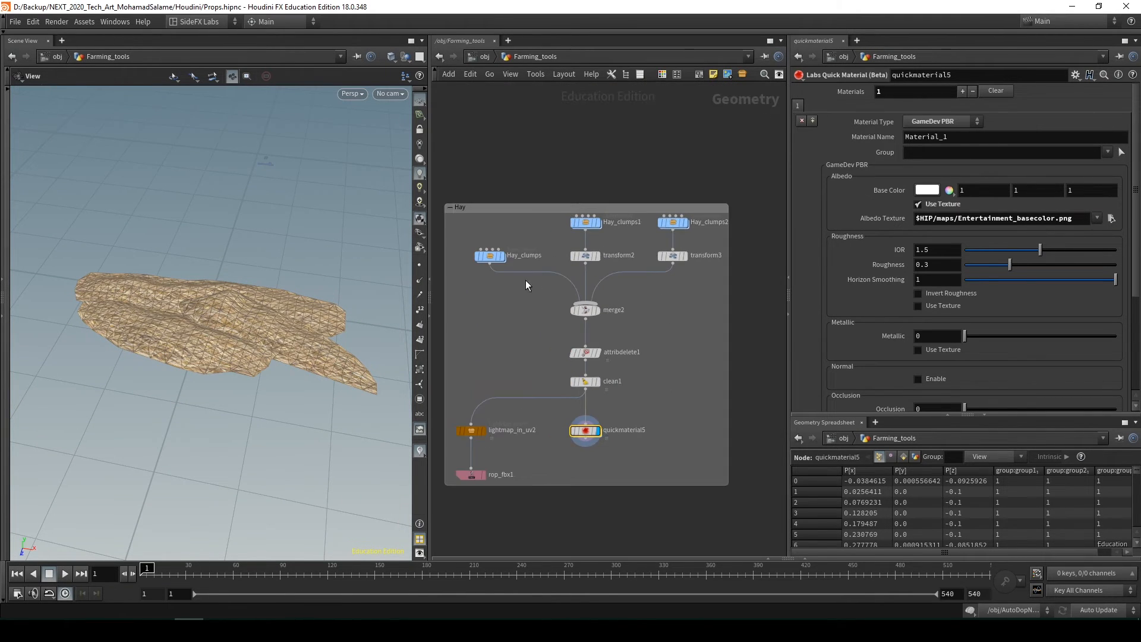
Show the Hay_clumps parameters, try other Cut out and Bump values, and undo the changes
{"action": "left_click", "coordinate": [523, 256]}
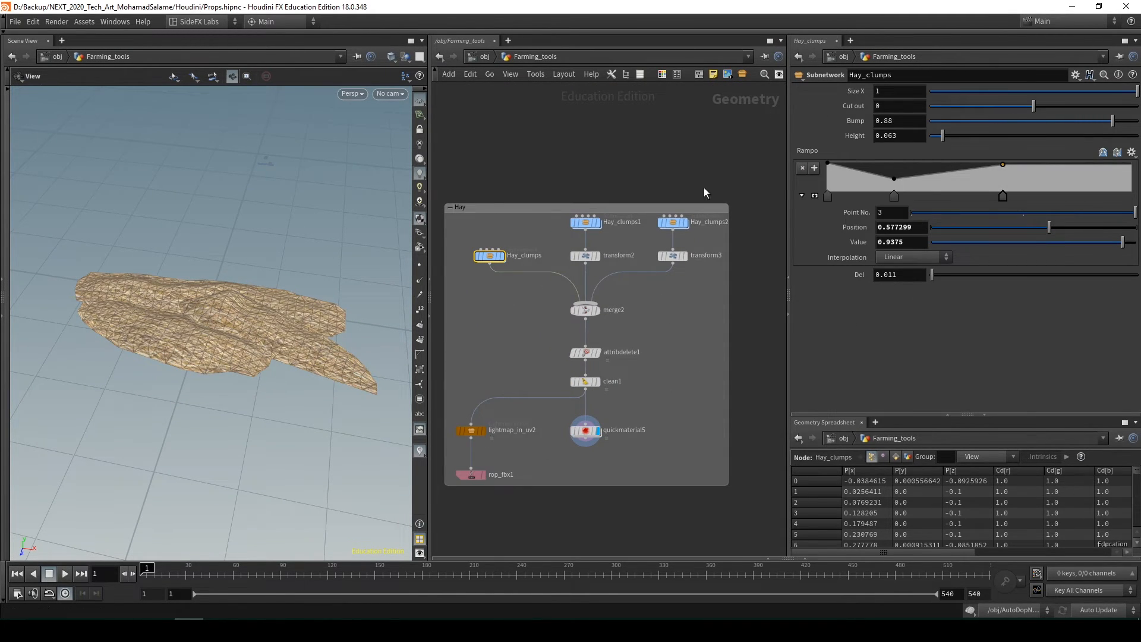
{"action": "left_click_drag", "start_coordinate": [309, 368], "coordinate": [290, 266]}
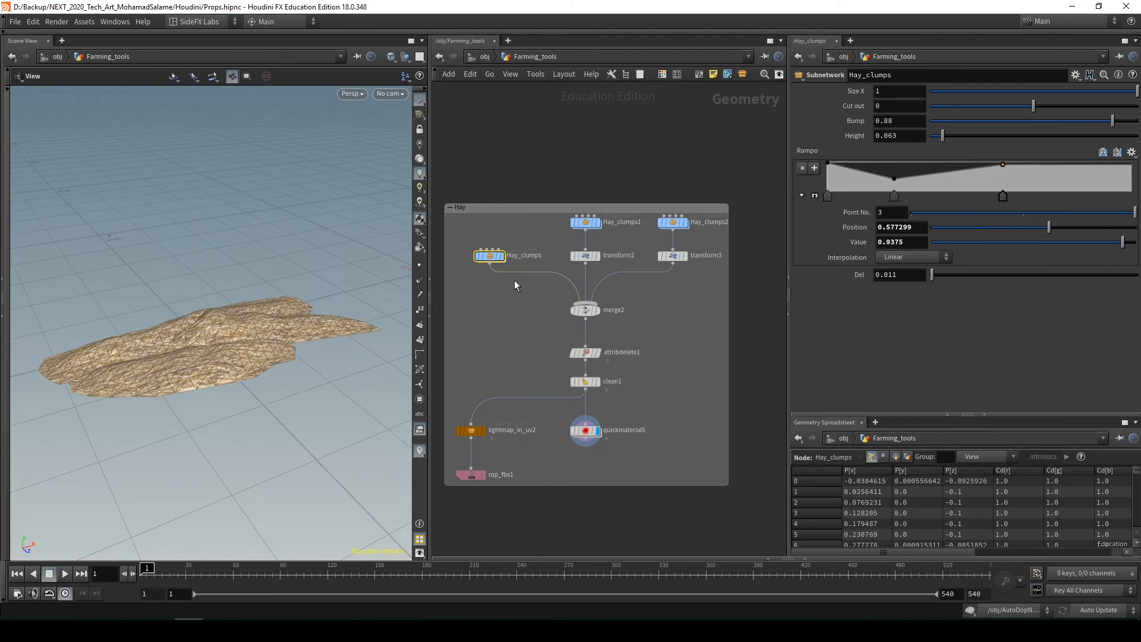
{"action": "mouse_move", "coordinate": [1022, 106]}
{"action": "left_mouse_down"}
{"action": "mouse_move", "coordinate": [1004, 111]}
{"action": "mouse_move", "coordinate": [1042, 116]}
{"action": "mouse_move", "coordinate": [1033, 108]}
{"action": "left_mouse_up"}
{"action": "left_click_drag", "start_coordinate": [1111, 120], "coordinate": [1068, 144]}
{"action": "key", "text": "ctrl+z"}
{"action": "key", "text": "ctrl+z"}
Display lightmap_in_uv1 in the large group beside Hay and orbit the view around the whole rake
{"action": "scroll", "coordinate": [654, 333], "scroll_direction": "down", "scroll_amount": 10}
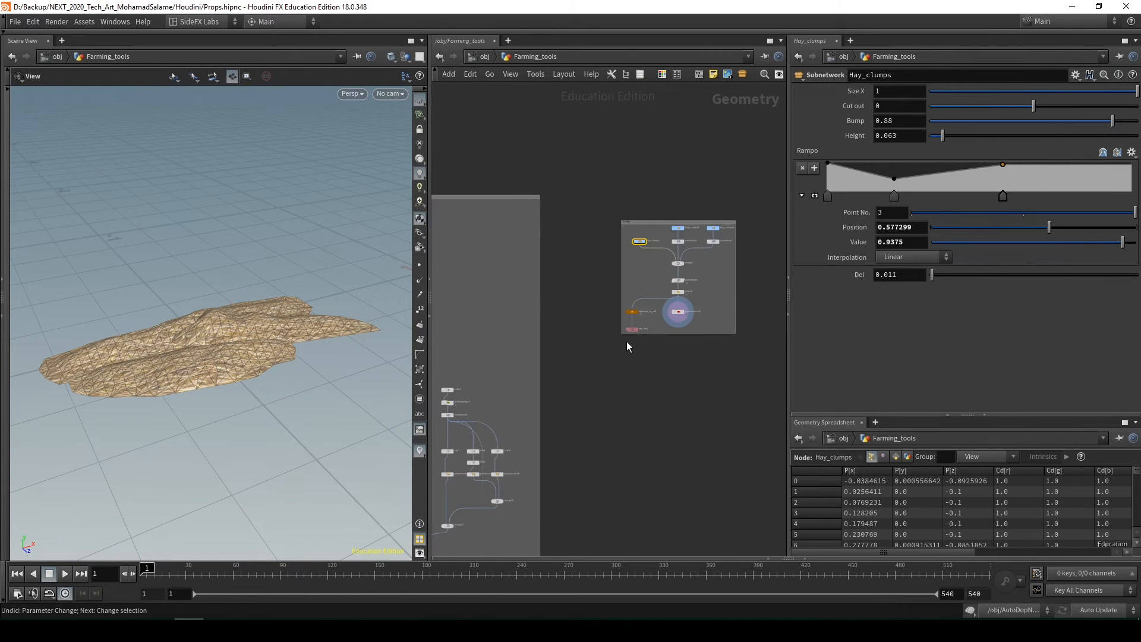
{"action": "scroll", "coordinate": [621, 460], "scroll_direction": "up", "scroll_amount": 5}
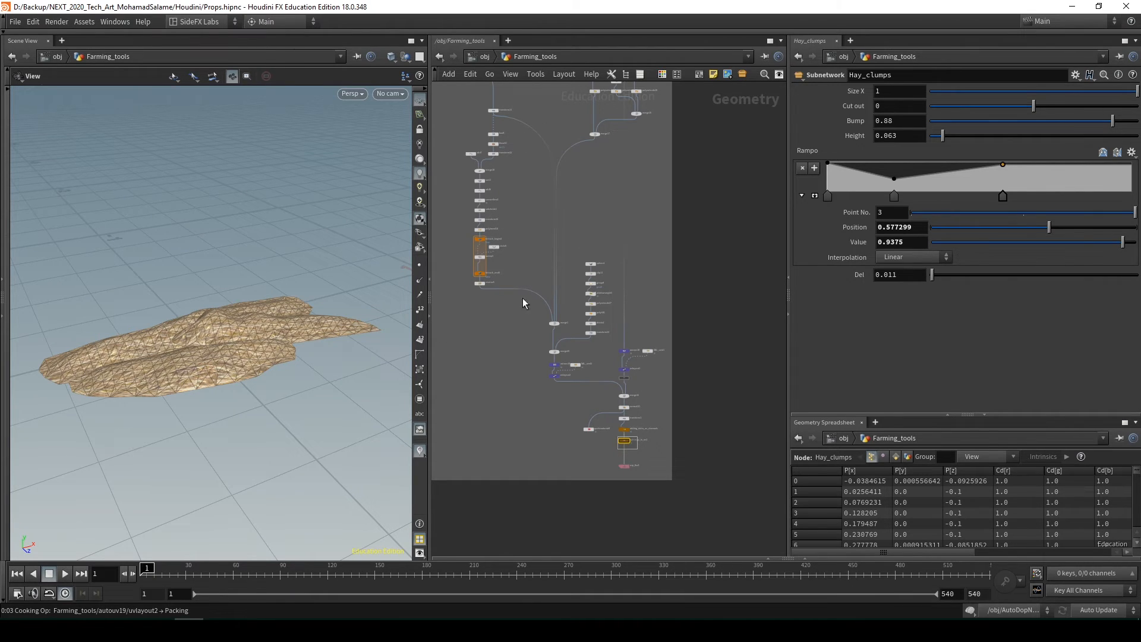
{"action": "left_click_drag", "start_coordinate": [198, 258], "coordinate": [196, 283]}
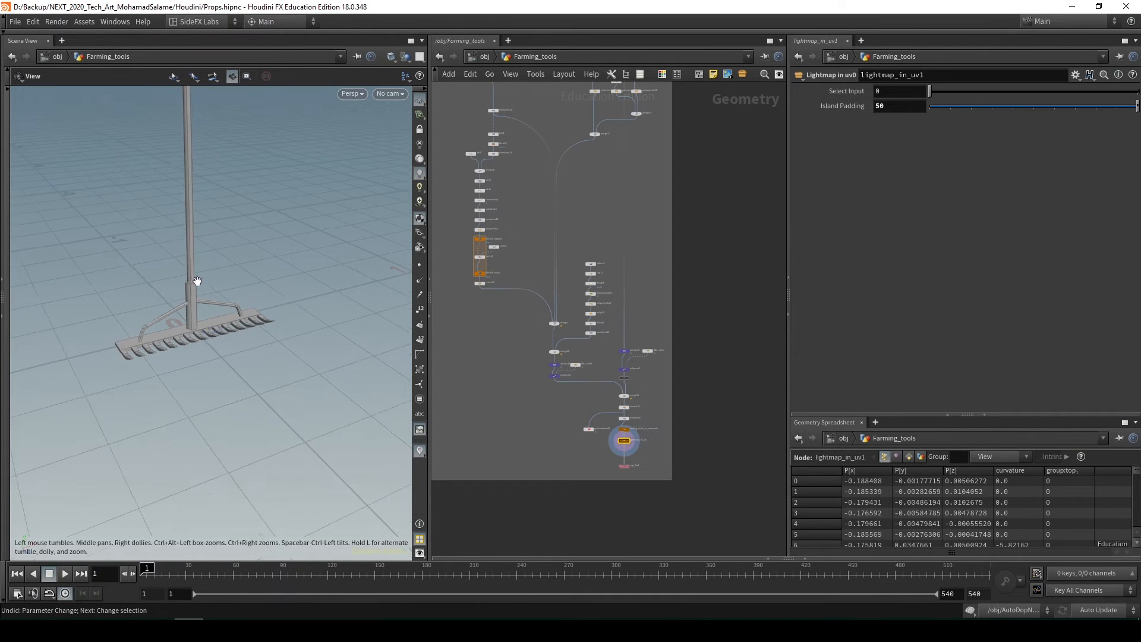
{"action": "middle_click_drag", "start_coordinate": [196, 282], "coordinate": [196, 369]}
{"action": "left_click_drag", "start_coordinate": [196, 369], "coordinate": [237, 354]}
Look over the rake's network from its first nodes down and the neighbouring tool network beside it
{"action": "middle_click_drag", "start_coordinate": [583, 189], "coordinate": [617, 391]}
{"action": "scroll", "coordinate": [608, 351], "scroll_direction": "down", "scroll_amount": 3}
{"action": "scroll", "coordinate": [579, 223], "scroll_direction": "up", "scroll_amount": 4}
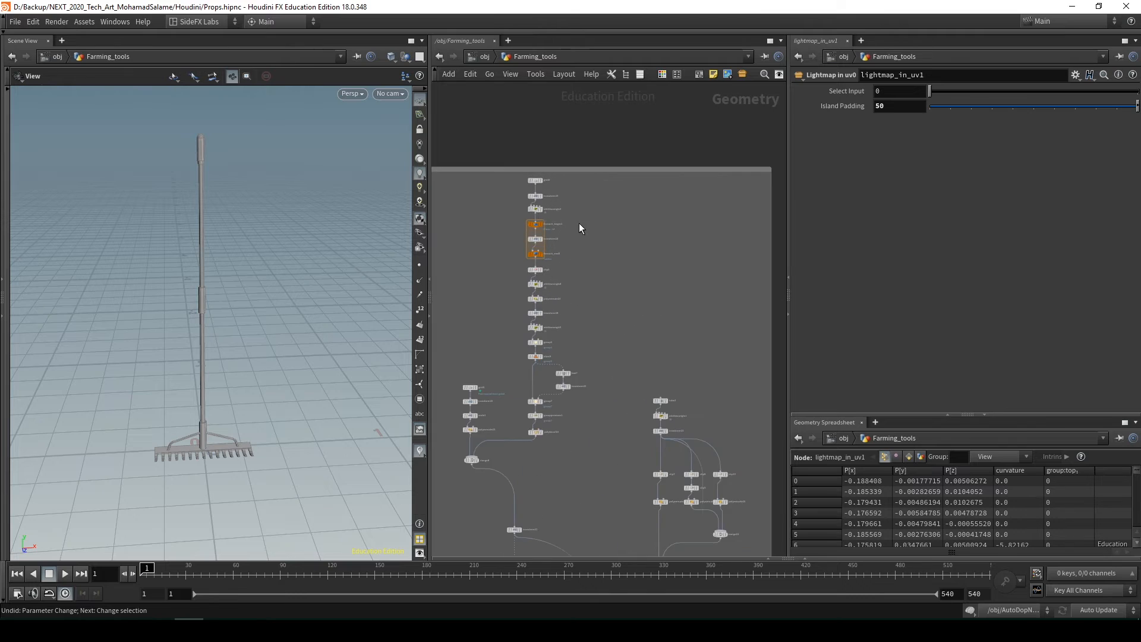
{"action": "middle_click_drag", "start_coordinate": [583, 281], "coordinate": [565, 166]}
{"action": "scroll", "coordinate": [565, 166], "scroll_direction": "down", "scroll_amount": 3}
{"action": "left_click_drag", "start_coordinate": [262, 351], "coordinate": [183, 415]}
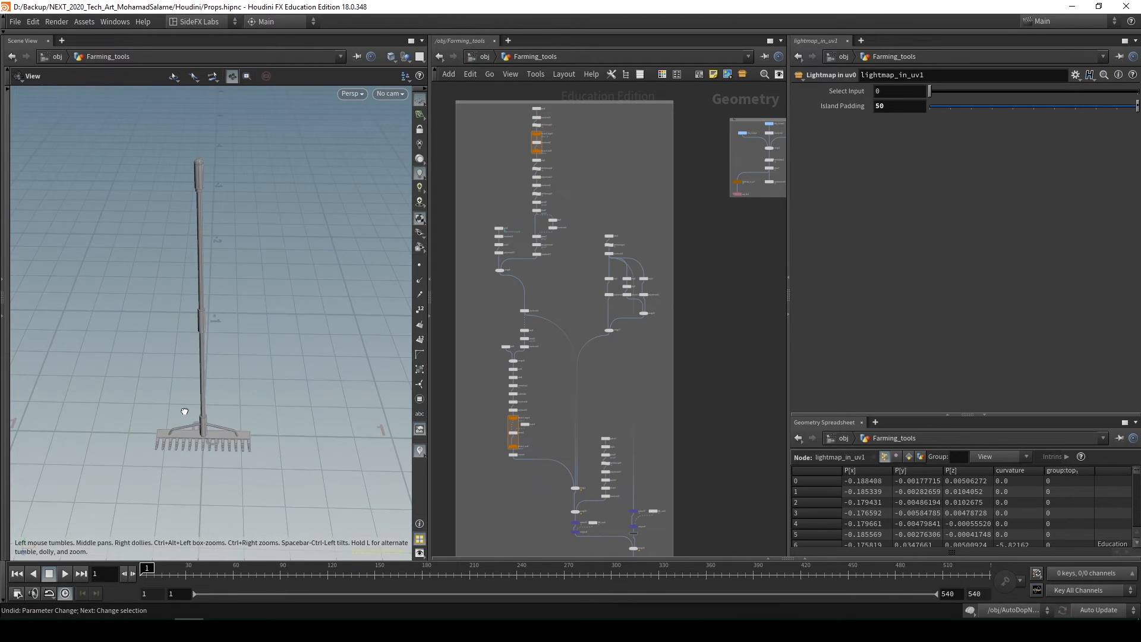
{"action": "key", "text": "h"}
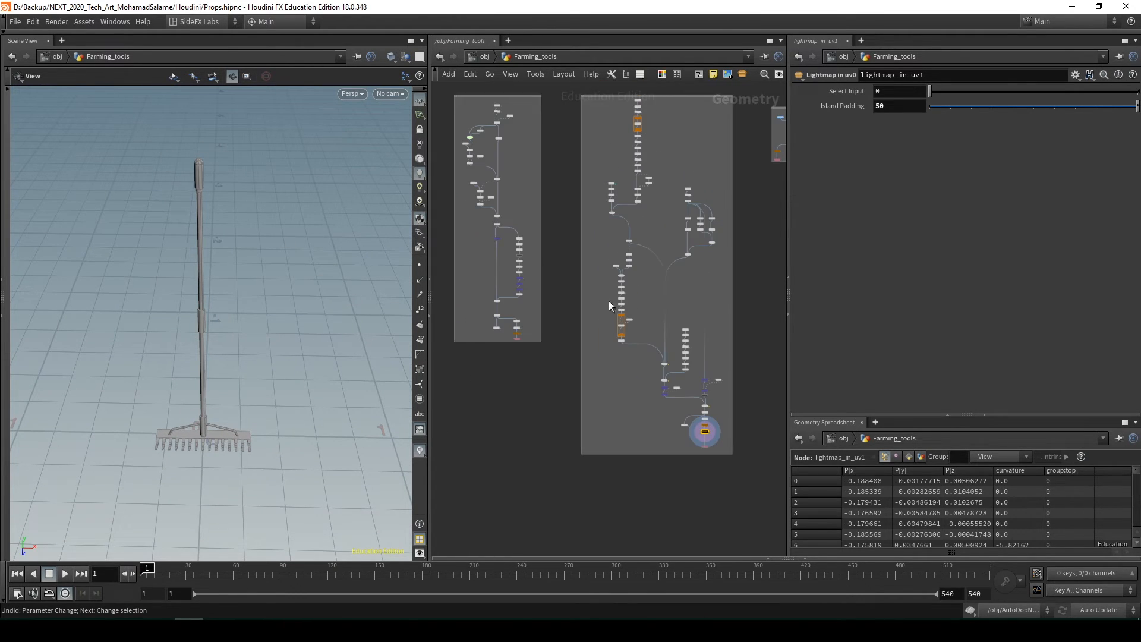
Show the rake's UV layout, then return to the perspective view and orbit around the model
{"action": "middle_click_drag", "start_coordinate": [523, 384], "coordinate": [611, 364]}
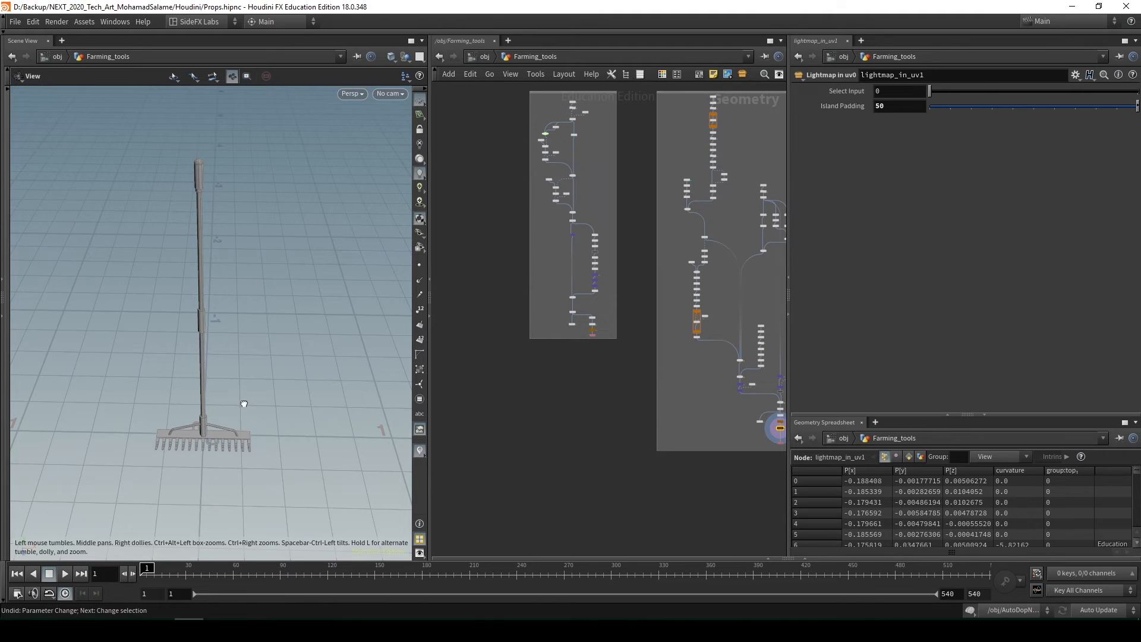
{"action": "left_click_drag", "start_coordinate": [243, 404], "coordinate": [235, 372]}
{"action": "key", "text": "space+5"}
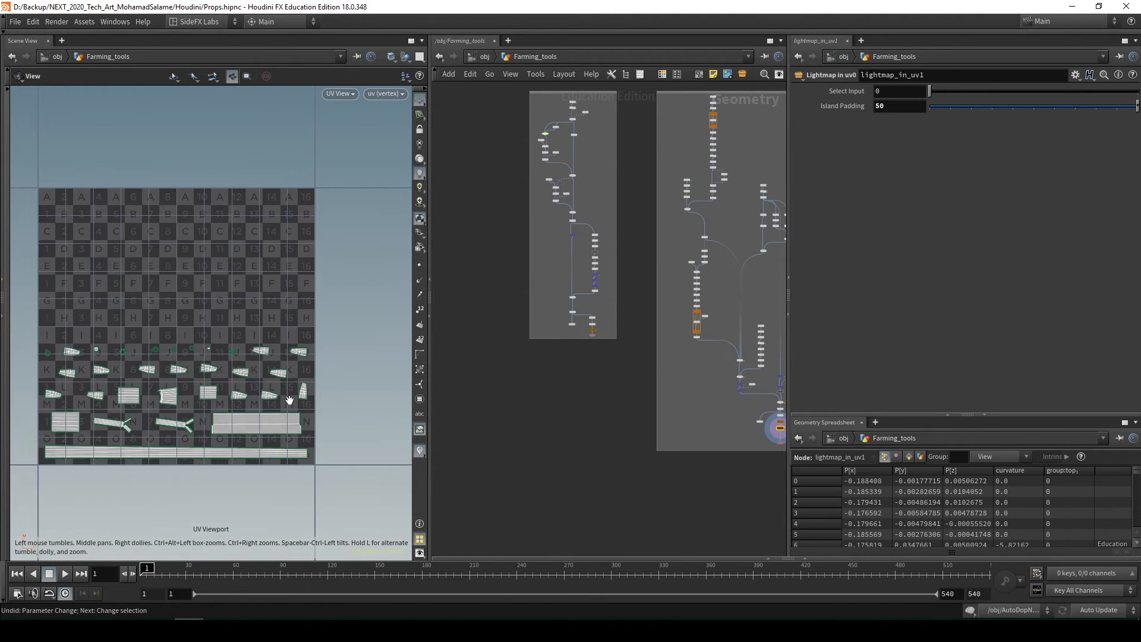
{"action": "middle_click_drag", "start_coordinate": [758, 440], "coordinate": [665, 427]}
{"action": "scroll", "coordinate": [665, 425], "scroll_direction": "up", "scroll_amount": 4}
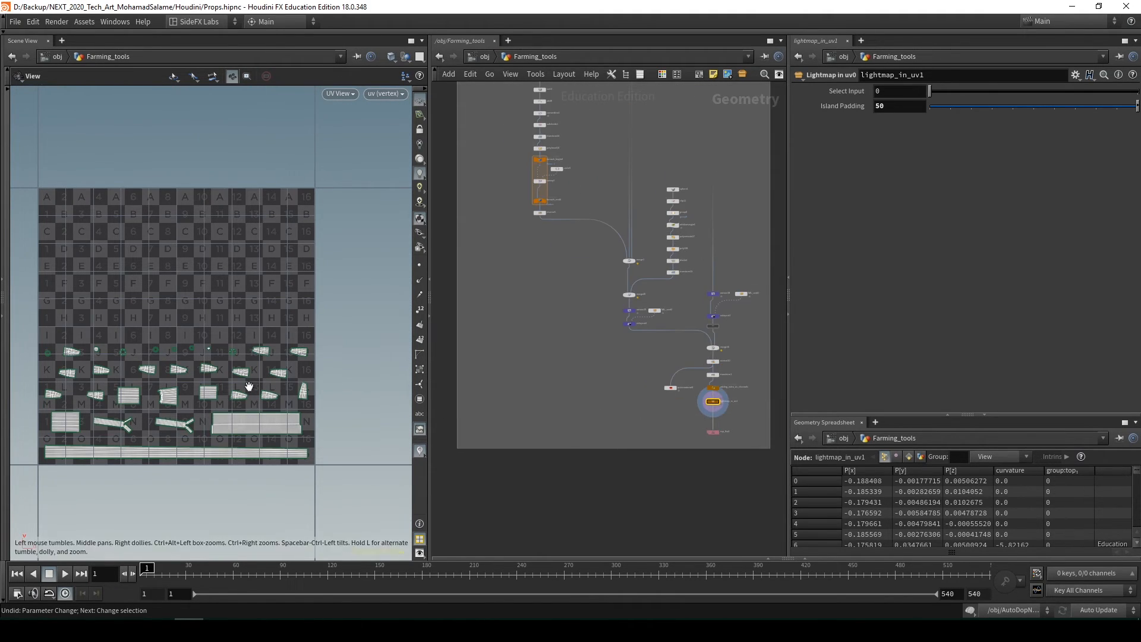
{"action": "key", "text": "space+1"}
{"action": "left_click_drag", "start_coordinate": [194, 306], "coordinate": [199, 324]}
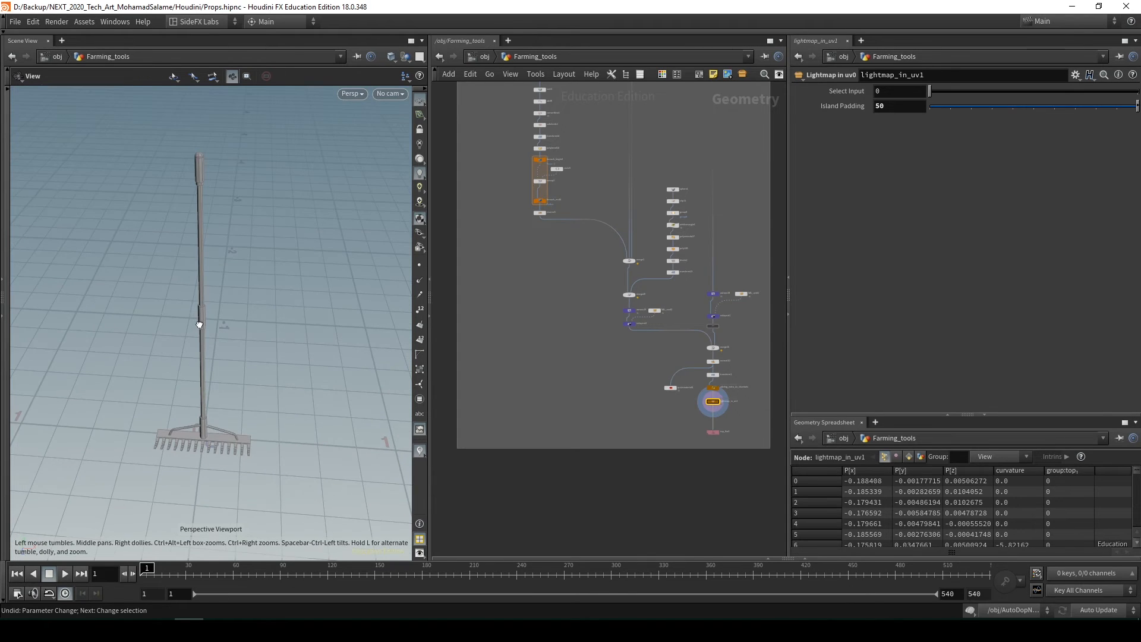
{"action": "left_click_drag", "start_coordinate": [178, 254], "coordinate": [149, 232]}
Display the transform25 node in the smaller tool group beside the rake's network
{"action": "middle_click_drag", "start_coordinate": [579, 326], "coordinate": [665, 351]}
{"action": "scroll", "coordinate": [665, 350], "scroll_direction": "down", "scroll_amount": 3}
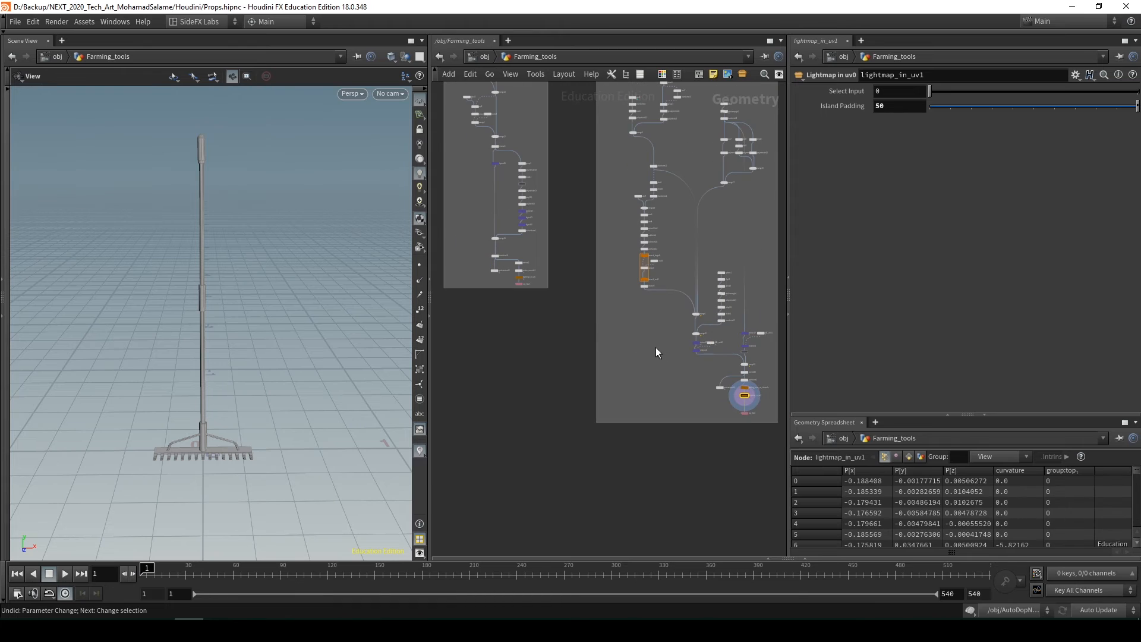
{"action": "mouse_move", "coordinate": [225, 306]}
{"action": "left_mouse_down"}
{"action": "mouse_move", "coordinate": [180, 316]}
{"action": "mouse_move", "coordinate": [234, 286]}
{"action": "left_mouse_up"}
{"action": "scroll", "coordinate": [585, 345], "scroll_direction": "up", "scroll_amount": 6}
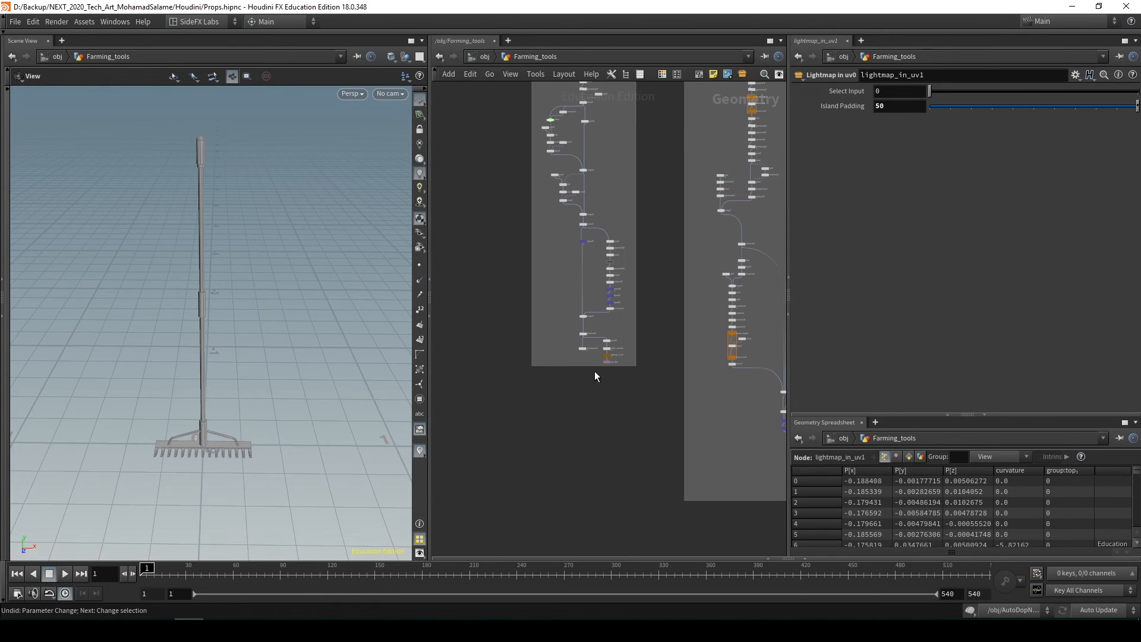
{"action": "middle_click_drag", "start_coordinate": [586, 364], "coordinate": [613, 425]}
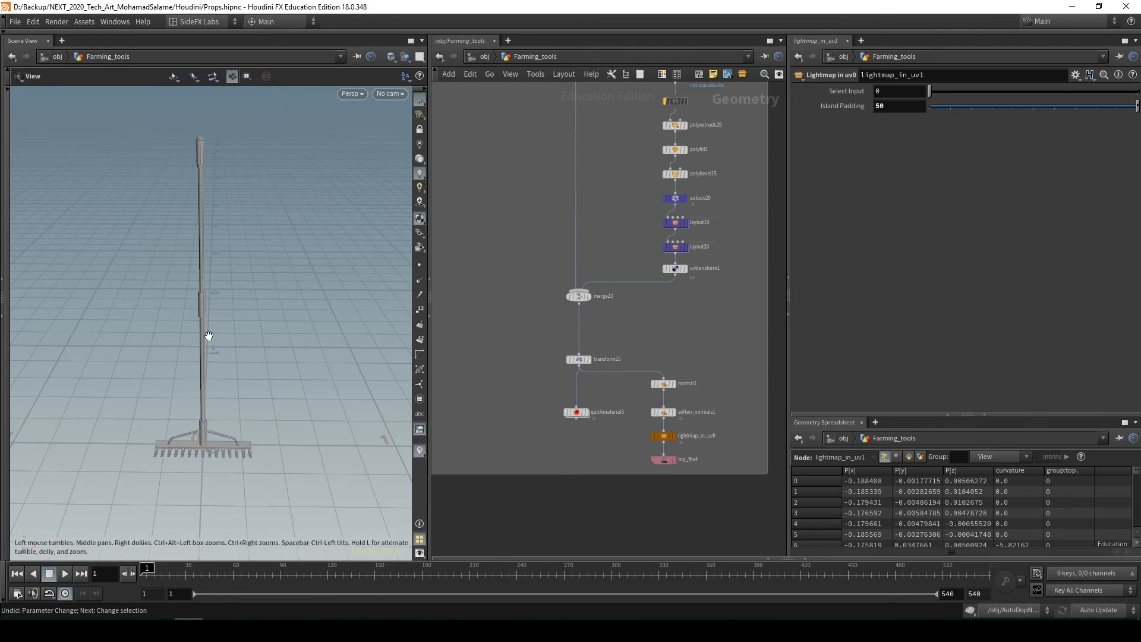
{"action": "left_click_drag", "start_coordinate": [209, 339], "coordinate": [317, 325]}
{"action": "key", "text": "r"}
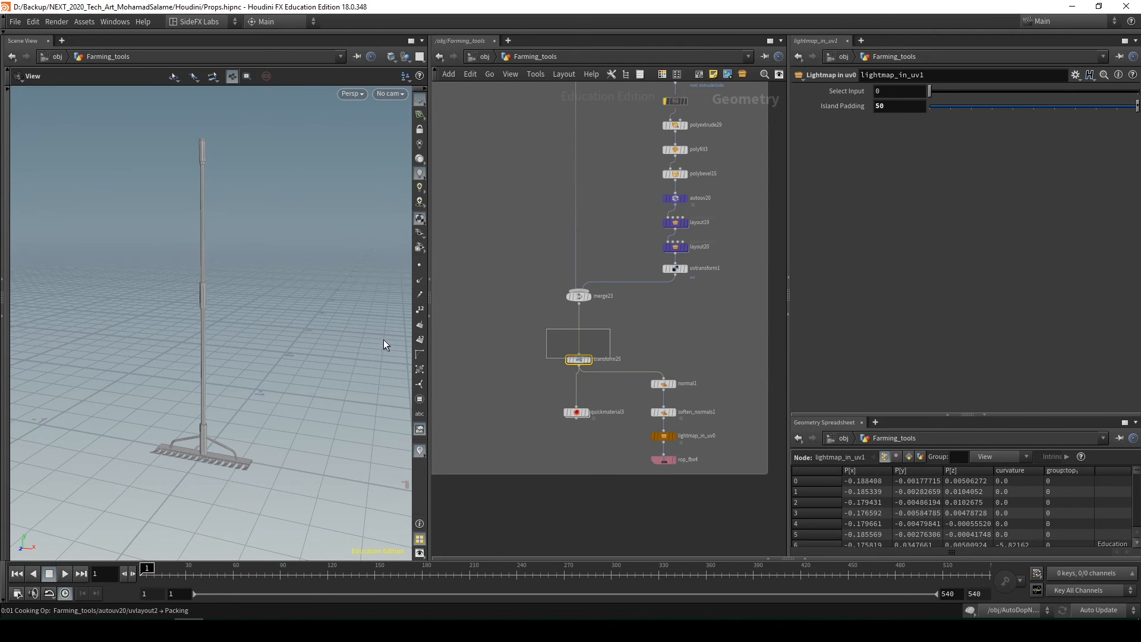
Orbit around the coiled mesh and look over its network from the first spiral and sweep nodes down
{"action": "left_click_drag", "start_coordinate": [221, 440], "coordinate": [160, 429]}
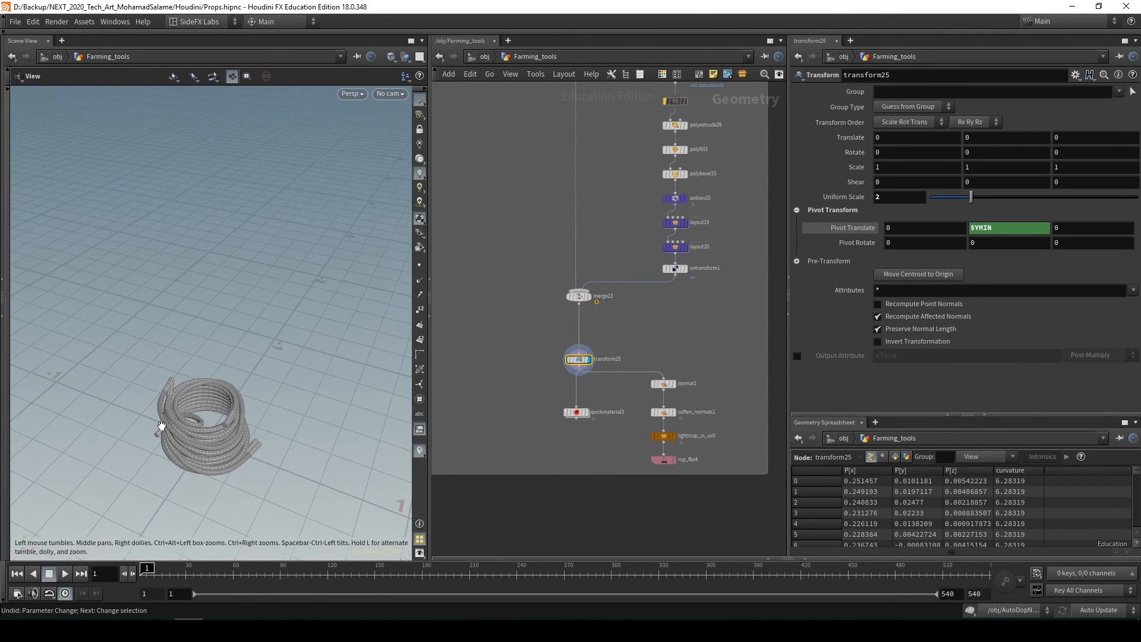
{"action": "right_click_drag", "start_coordinate": [159, 429], "coordinate": [282, 437]}
{"action": "left_click_drag", "start_coordinate": [283, 438], "coordinate": [294, 346]}
{"action": "left_click_drag", "start_coordinate": [201, 364], "coordinate": [315, 335]}
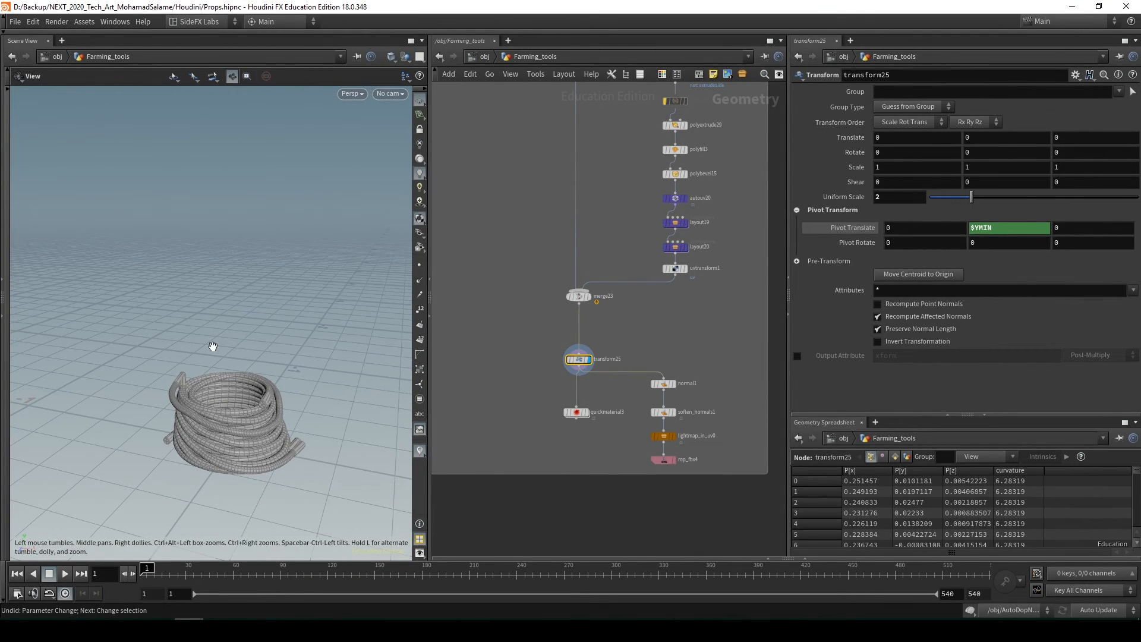
{"action": "left_click_drag", "start_coordinate": [182, 348], "coordinate": [274, 422]}
{"action": "scroll", "coordinate": [623, 392], "scroll_direction": "down", "scroll_amount": 5}
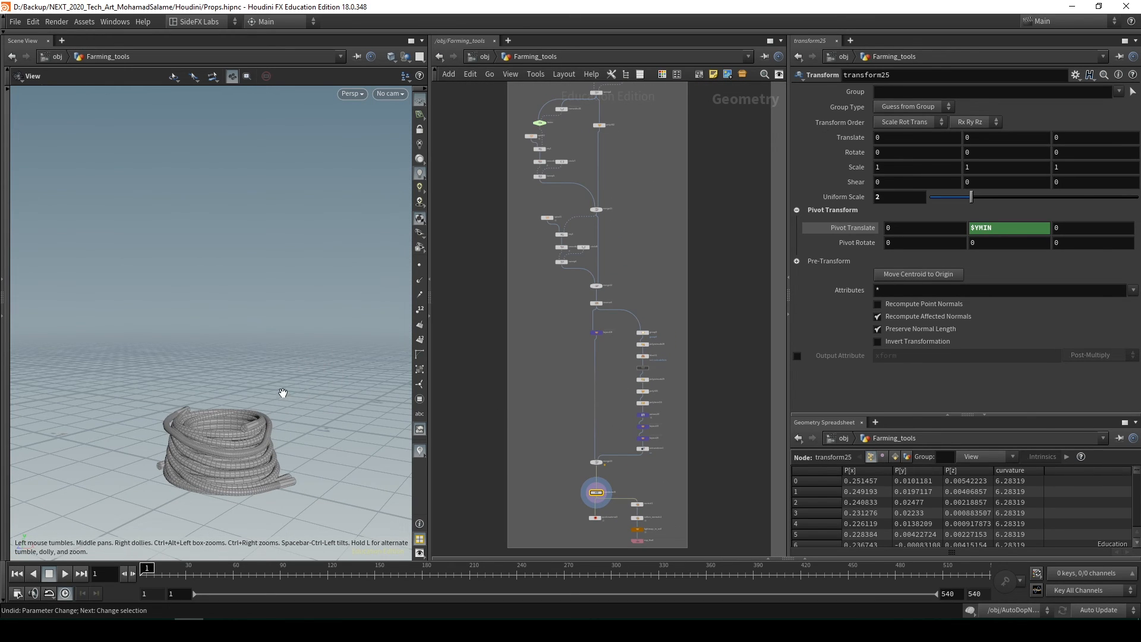
{"action": "scroll", "coordinate": [526, 329], "scroll_direction": "up", "scroll_amount": 5}
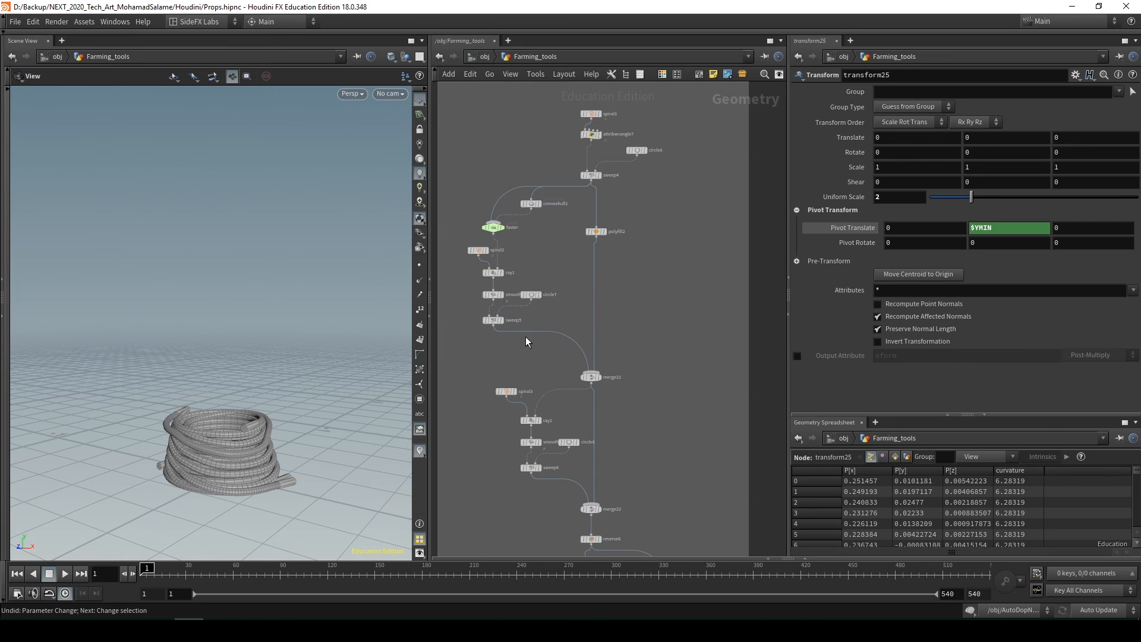
{"action": "left_click_drag", "start_coordinate": [249, 475], "coordinate": [269, 408]}
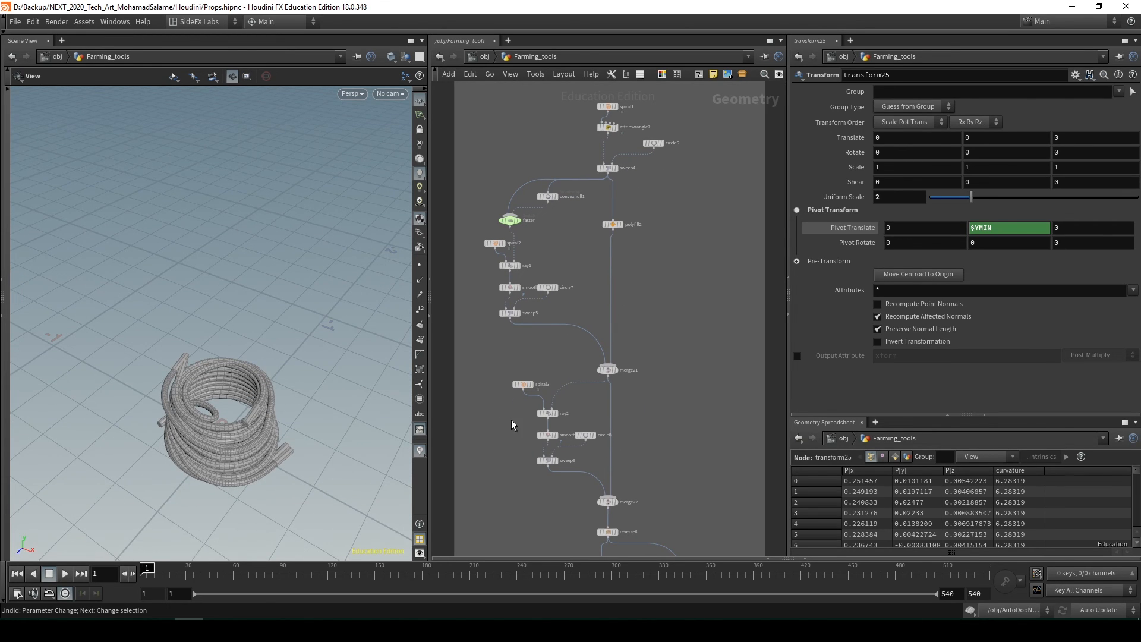
Return to the object level and look over the Color Code, Zbrush Base Mesh, Power Turbine and Props groups
{"action": "key", "text": "u"}
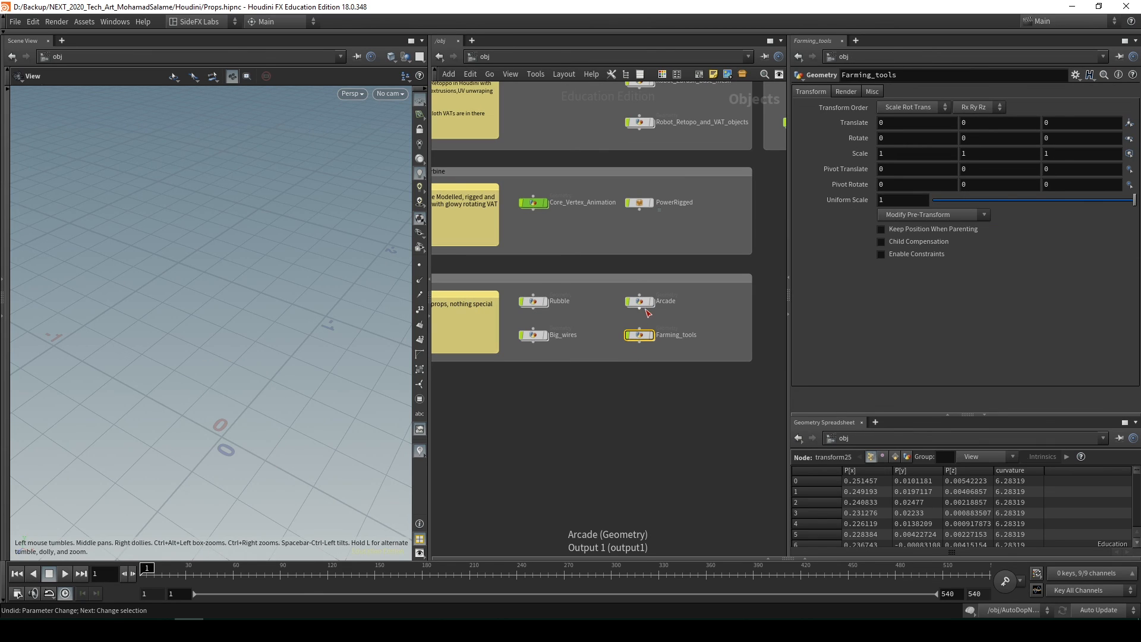
{"action": "scroll", "coordinate": [624, 369], "scroll_direction": "down", "scroll_amount": 3}
{"action": "middle_click_drag", "start_coordinate": [648, 351], "coordinate": [677, 386]}
{"action": "left_click", "coordinate": [724, 423]}
{"action": "scroll", "coordinate": [706, 393], "scroll_direction": "down", "scroll_amount": 1}
{"action": "scroll", "coordinate": [682, 383], "scroll_direction": "up", "scroll_amount": 2}
{"action": "scroll", "coordinate": [681, 385], "scroll_direction": "down", "scroll_amount": 3}
{"action": "scroll", "coordinate": [667, 372], "scroll_direction": "up", "scroll_amount": 1}
{"action": "scroll", "coordinate": [668, 380], "scroll_direction": "up", "scroll_amount": 2}
{"action": "scroll", "coordinate": [668, 380], "scroll_direction": "down", "scroll_amount": 2}
{"action": "scroll", "coordinate": [561, 265], "scroll_direction": "up", "scroll_amount": 3}
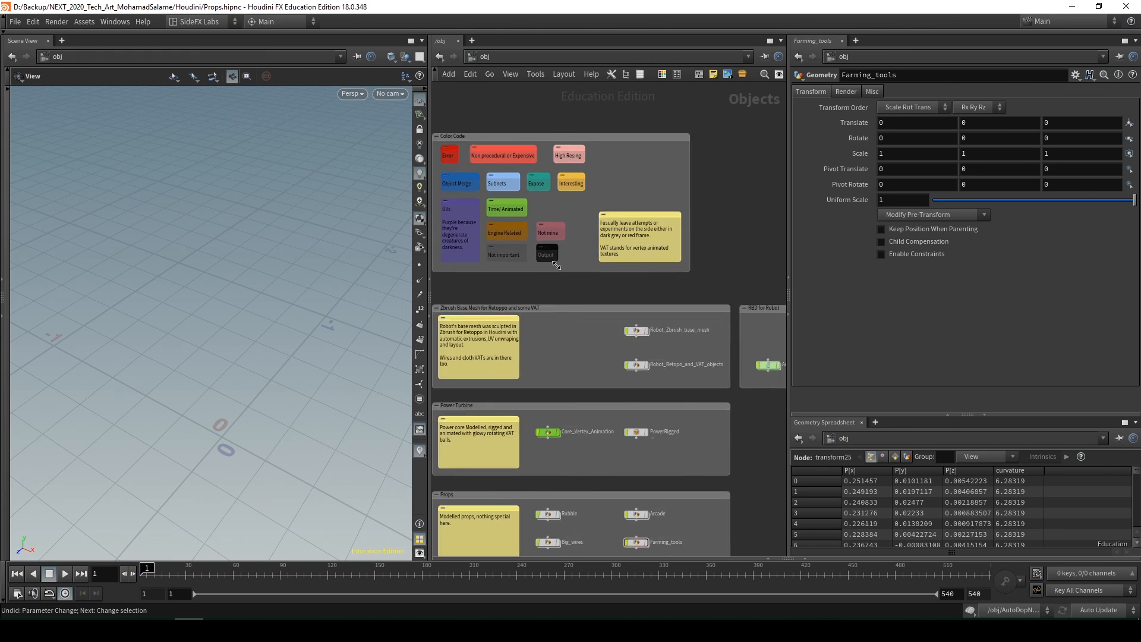
{"action": "scroll", "coordinate": [562, 262], "scroll_direction": "down", "scroll_amount": 2}
{"action": "middle_click_drag", "start_coordinate": [584, 277], "coordinate": [573, 283]}
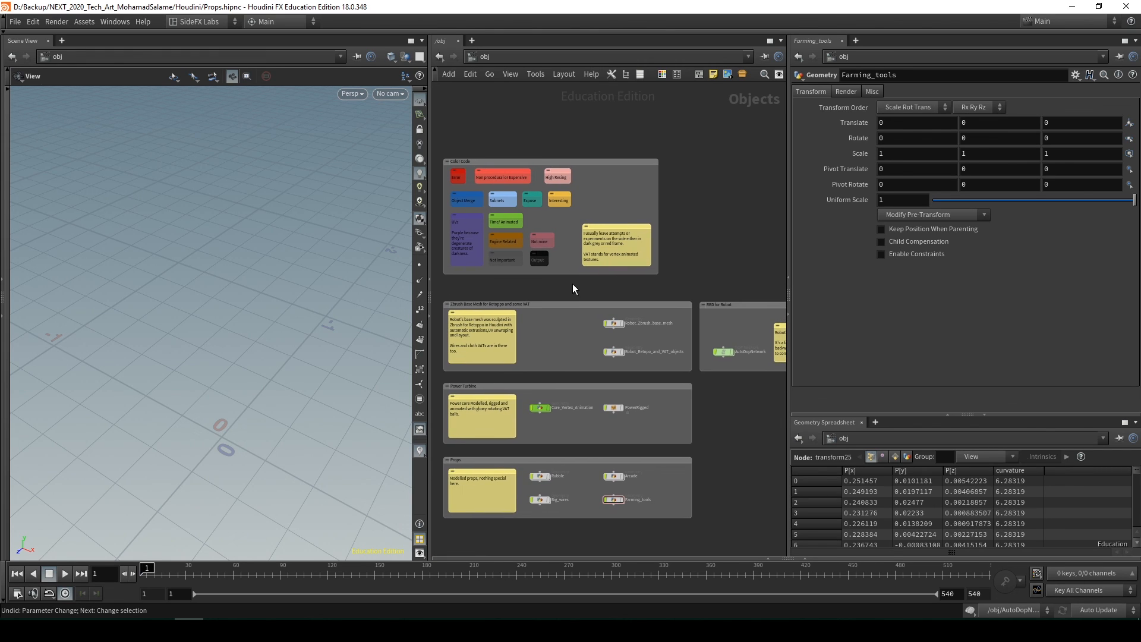